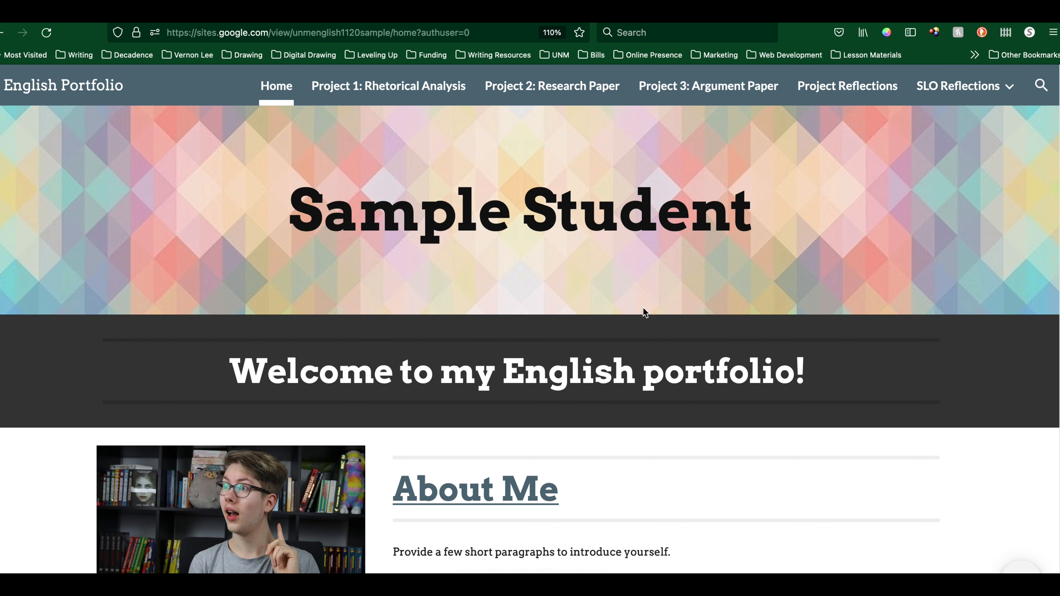
- Look through the sample portfolio's home page, including the About Me and Learning Plan sections
scroll(607, 317, down, 2)
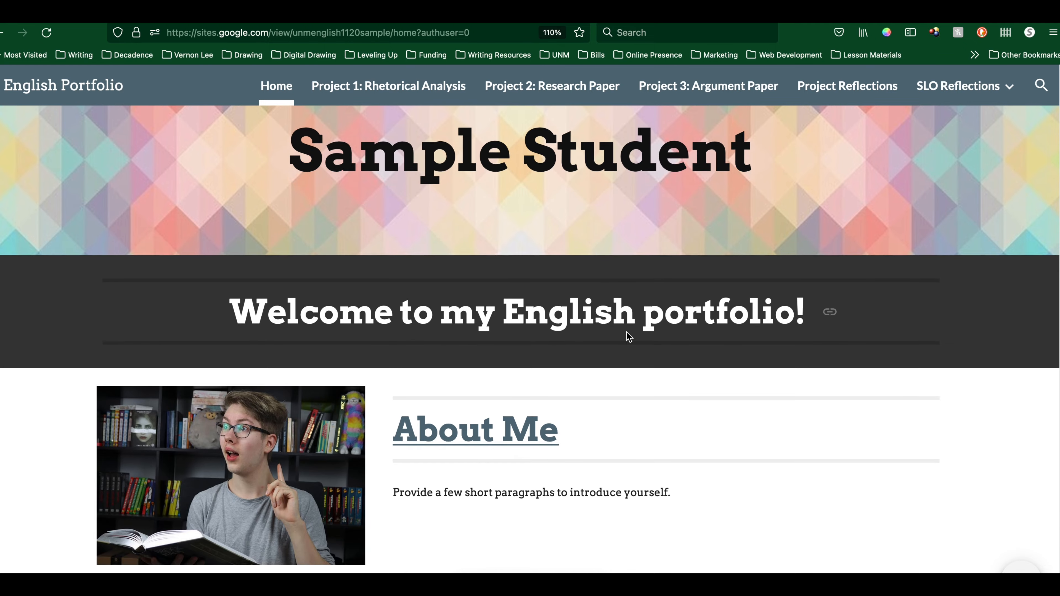
scroll(626, 332, down, 4)
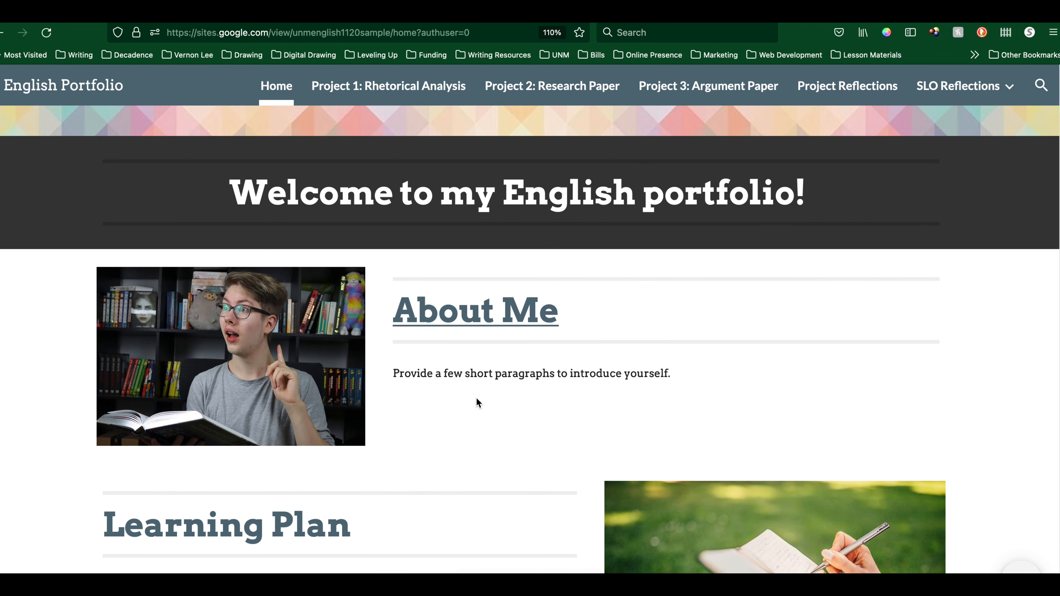
scroll(478, 400, down, 3)
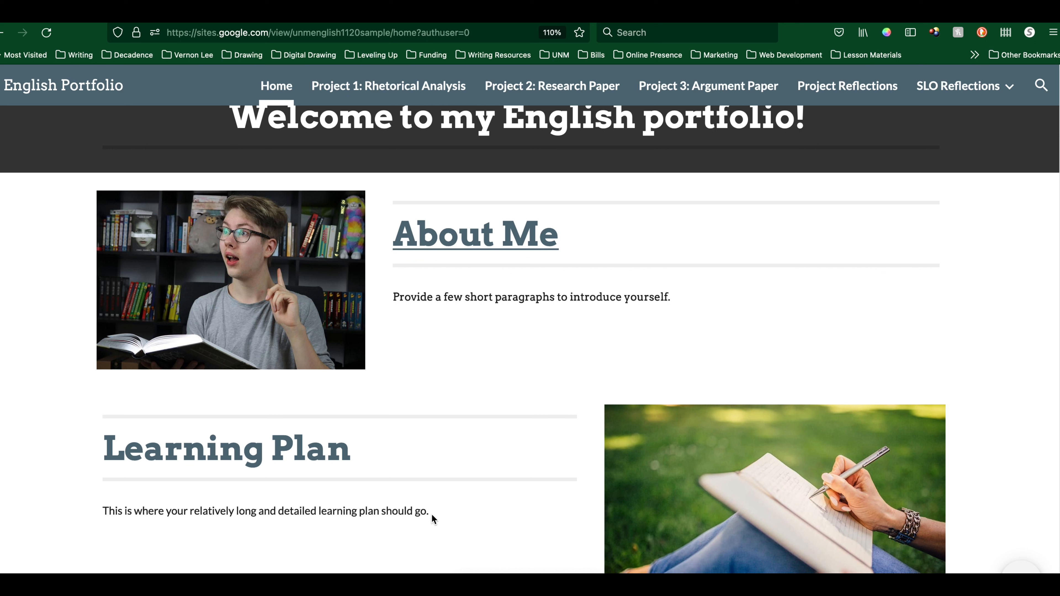
scroll(431, 514, up, 1)
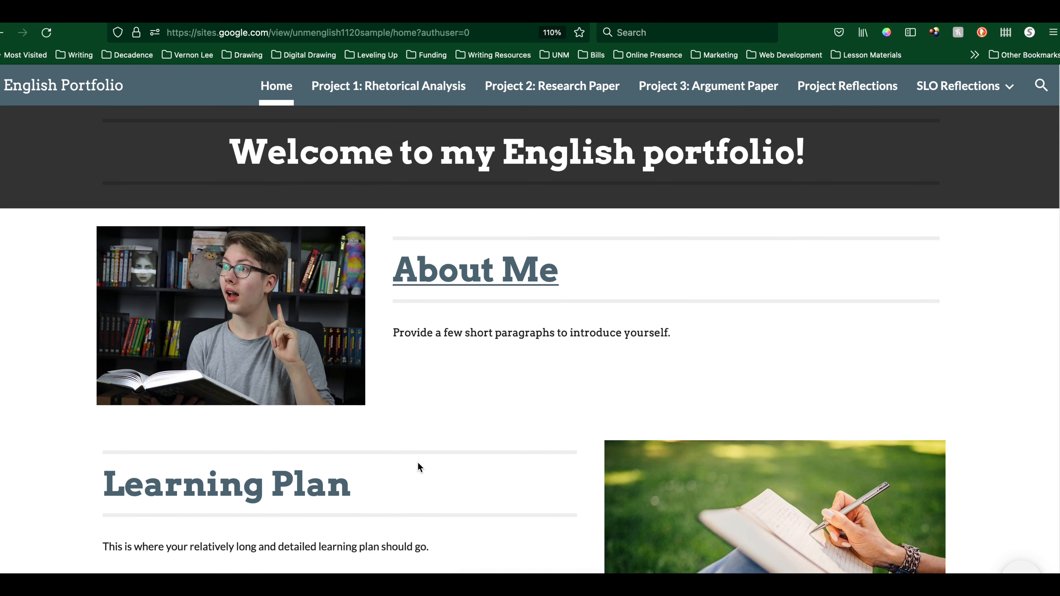
scroll(417, 462, up, 6)
- Open the Project 1: Rhetorical Analysis page and review its introduction and its revised and original analysis sections
click(360, 90)
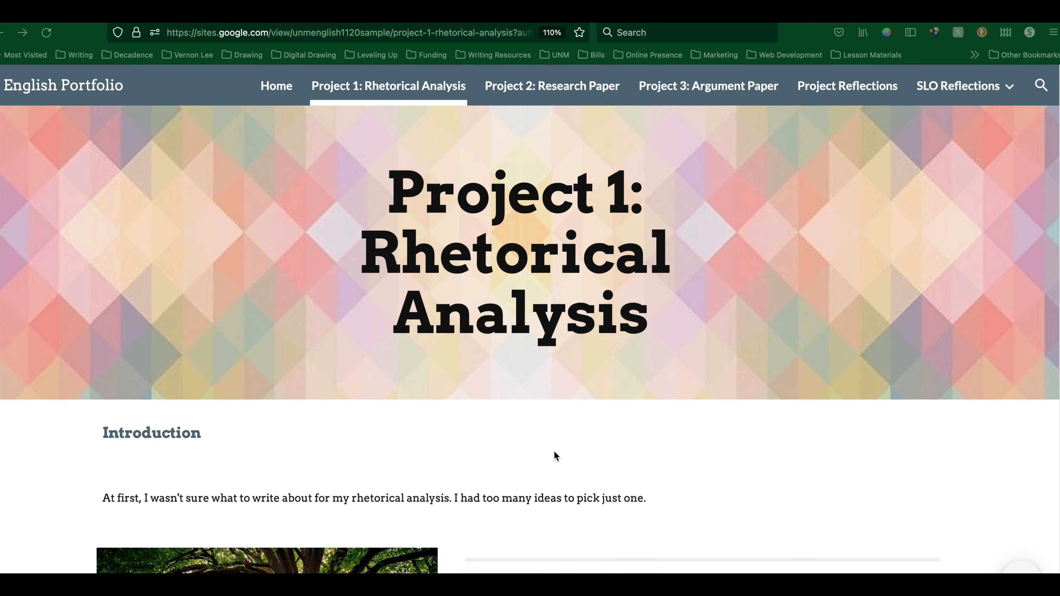
scroll(556, 444, down, 2)
scroll(556, 439, down, 5)
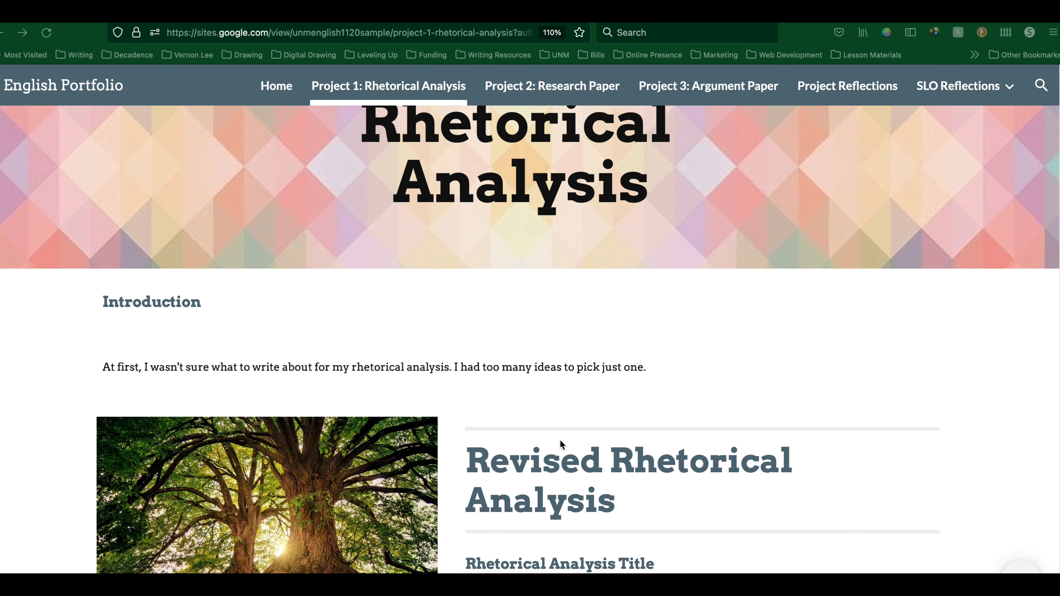
scroll(561, 443, down, 5)
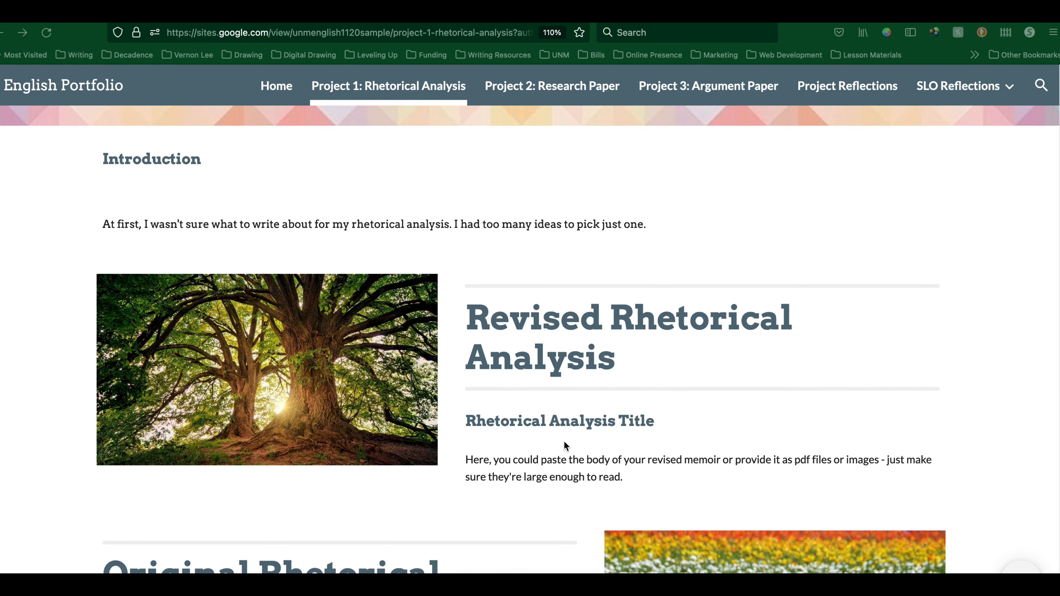
scroll(563, 443, down, 6)
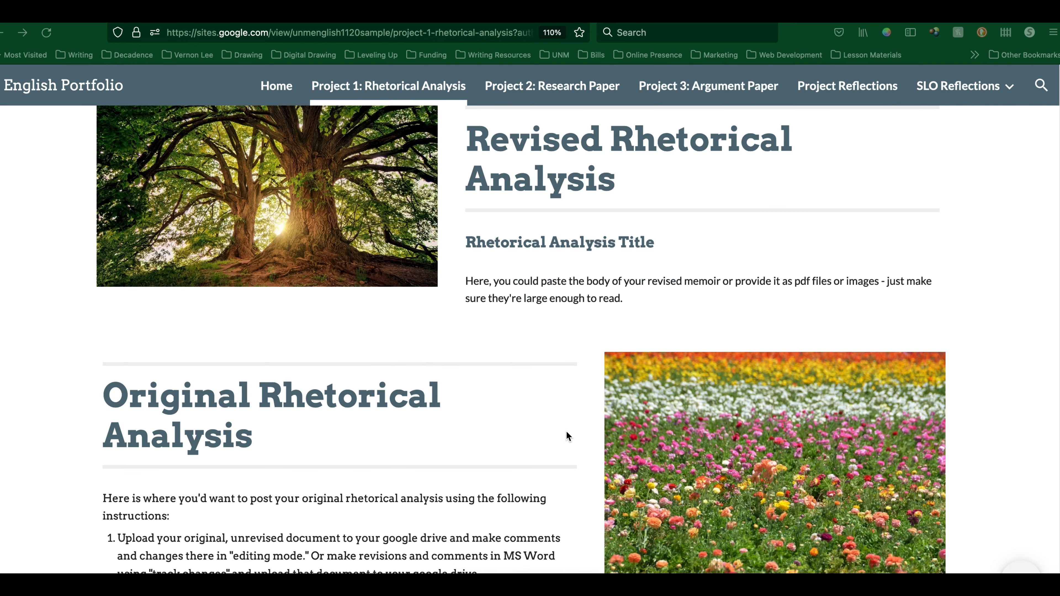
scroll(506, 229, up, 15)
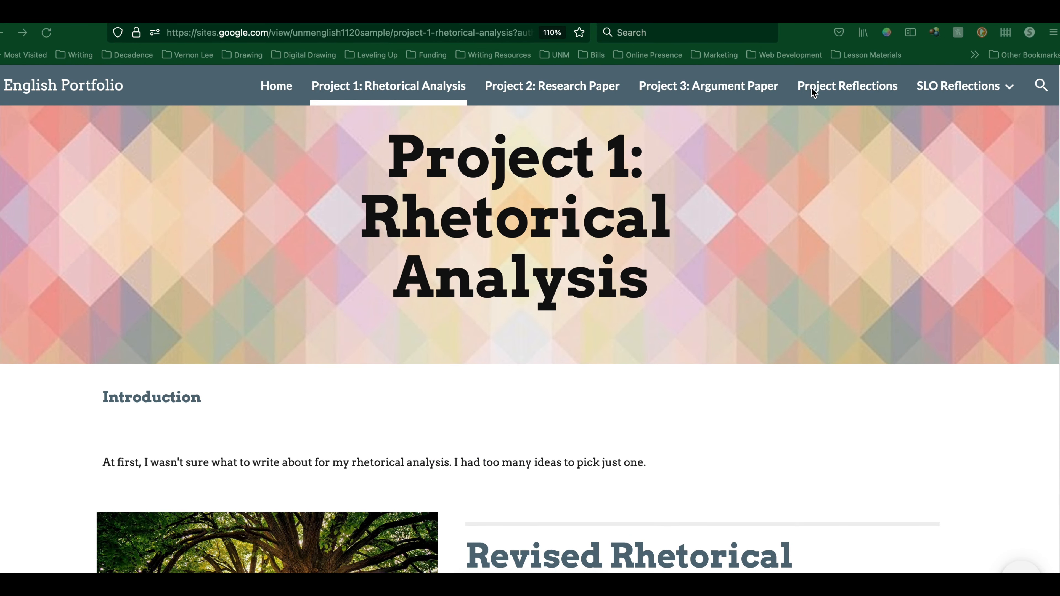
- Review the Project Reflections page and the SLO Reflections page, and follow the link for outcome A
click(832, 88)
scroll(553, 375, down, 6)
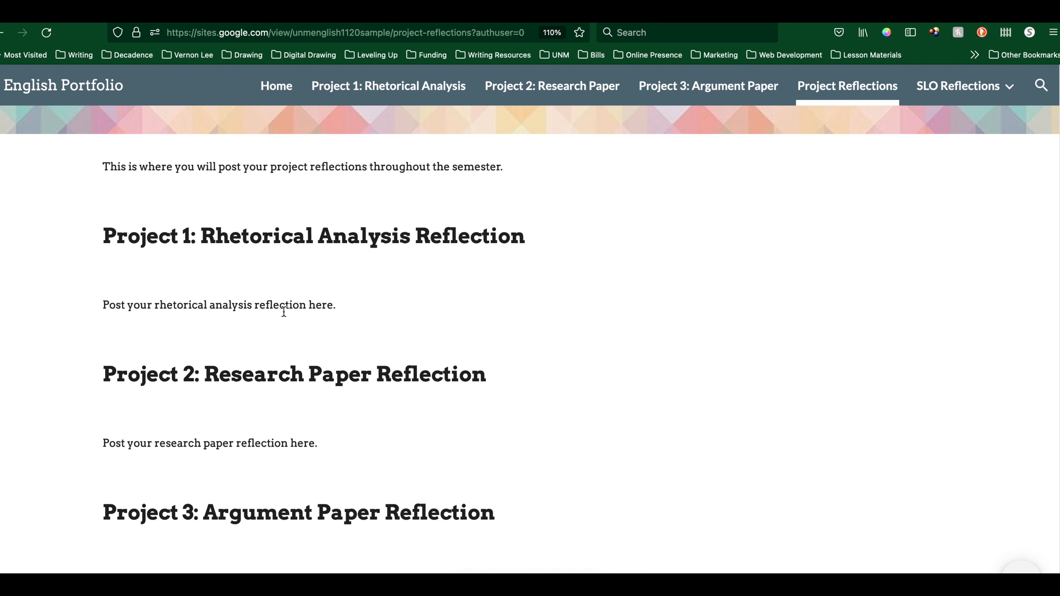
mouse_move(964, 86)
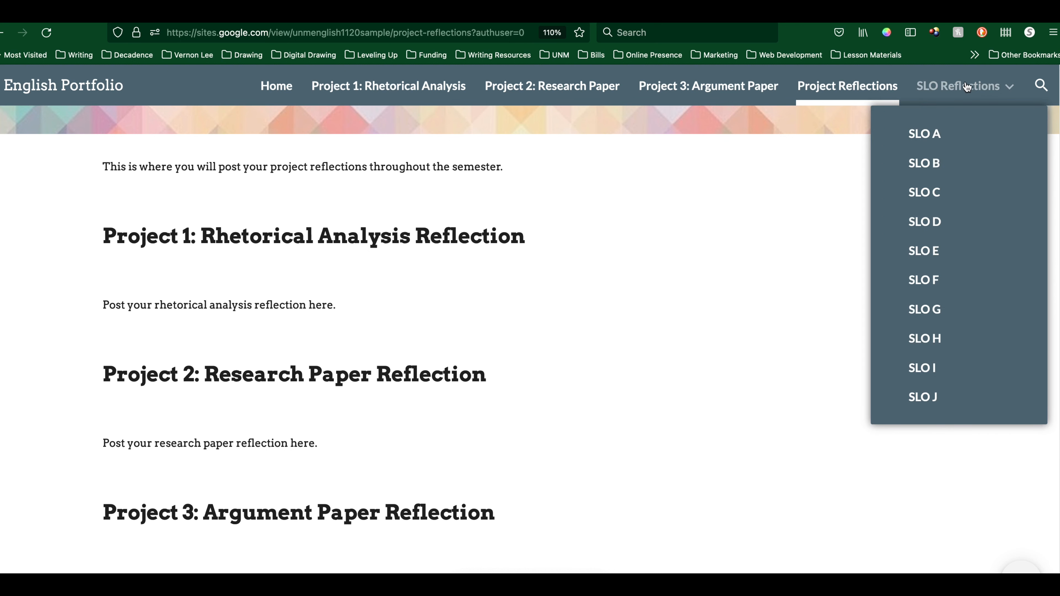
click(967, 87)
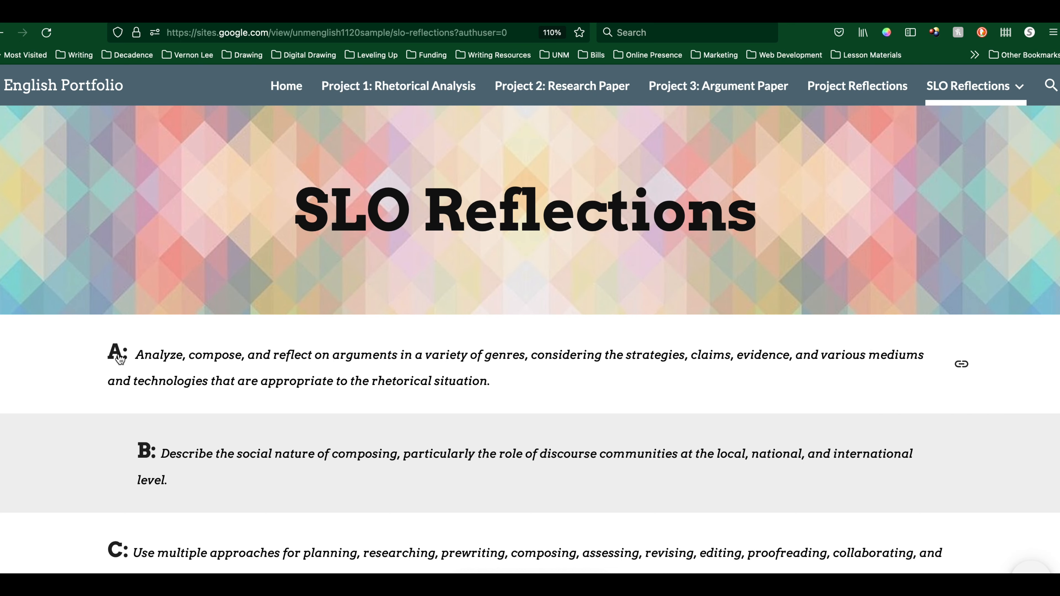
click(120, 358)
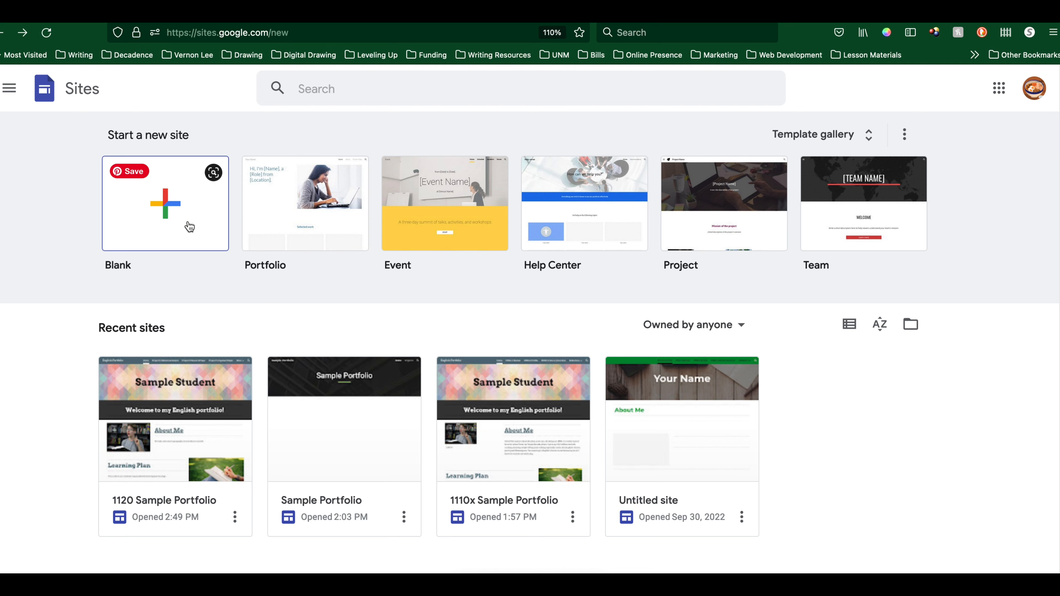
- Create a blank site and apply the Diplomat theme to it
click(165, 213)
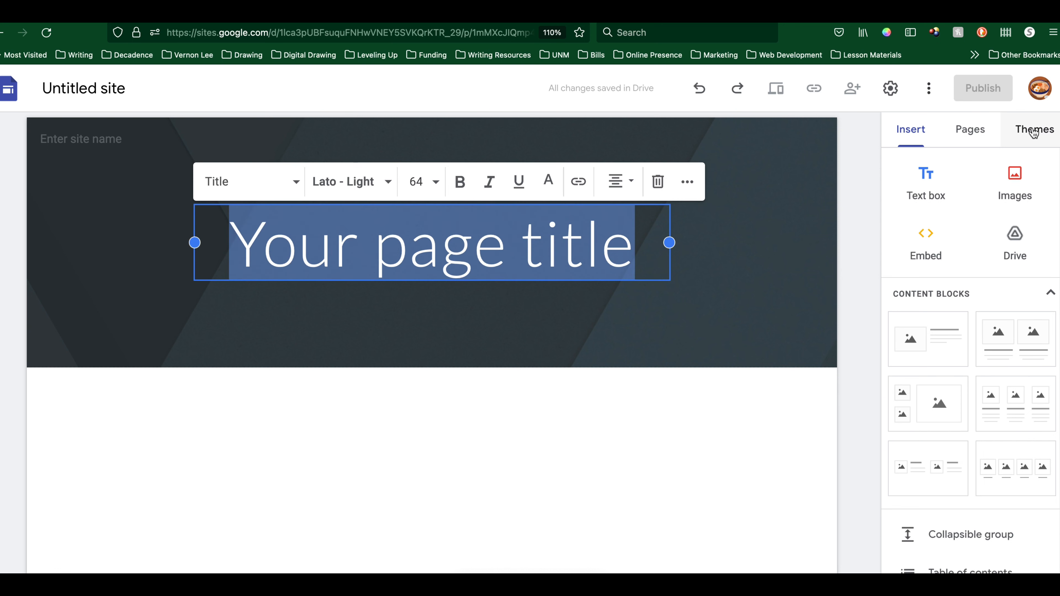
click(1034, 132)
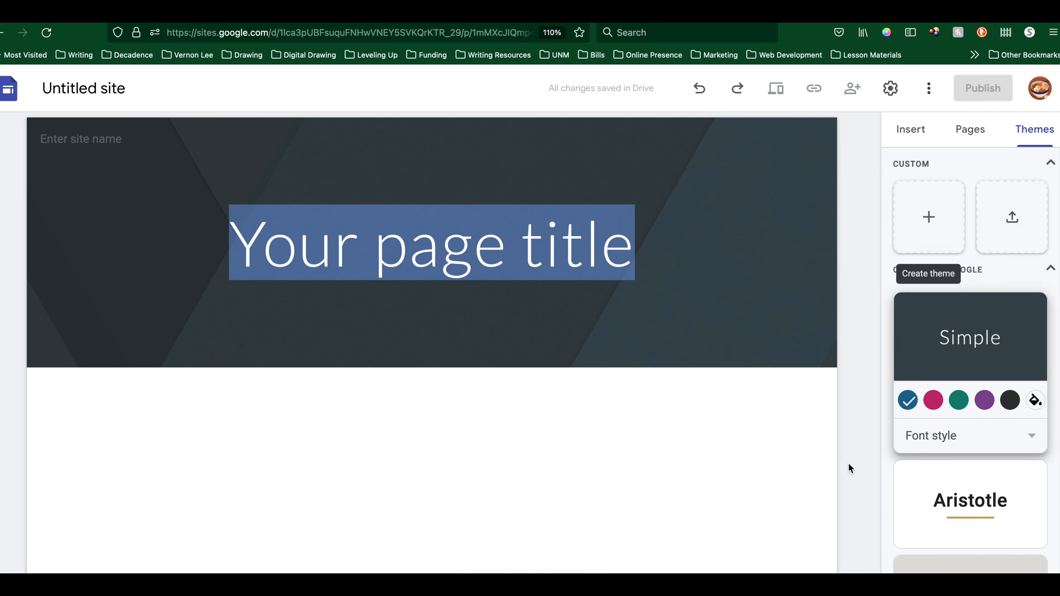
scroll(990, 458, down, 2)
mouse_move(473, 318)
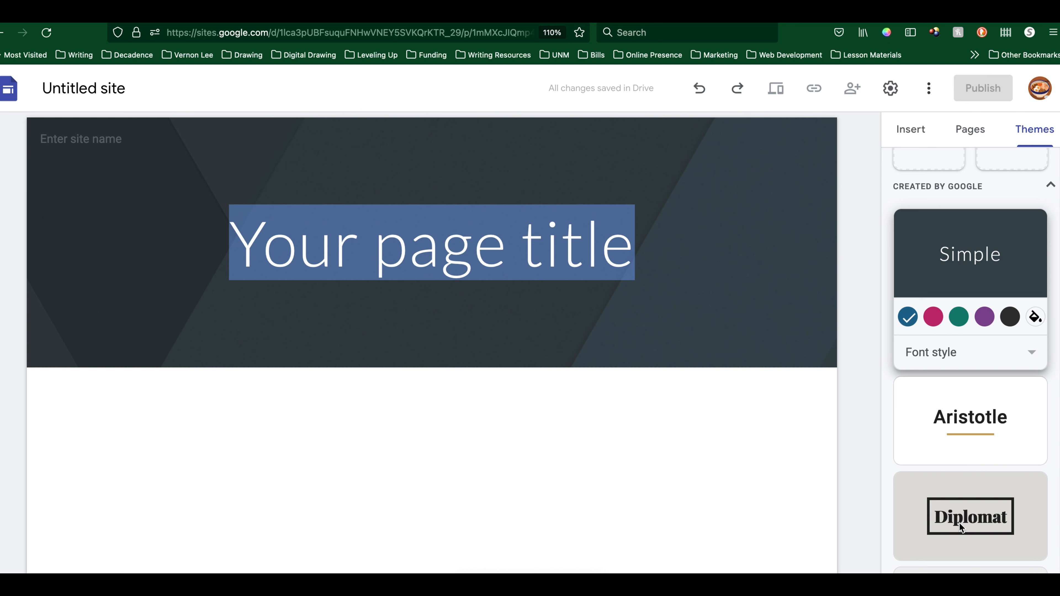
scroll(970, 501, down, 2)
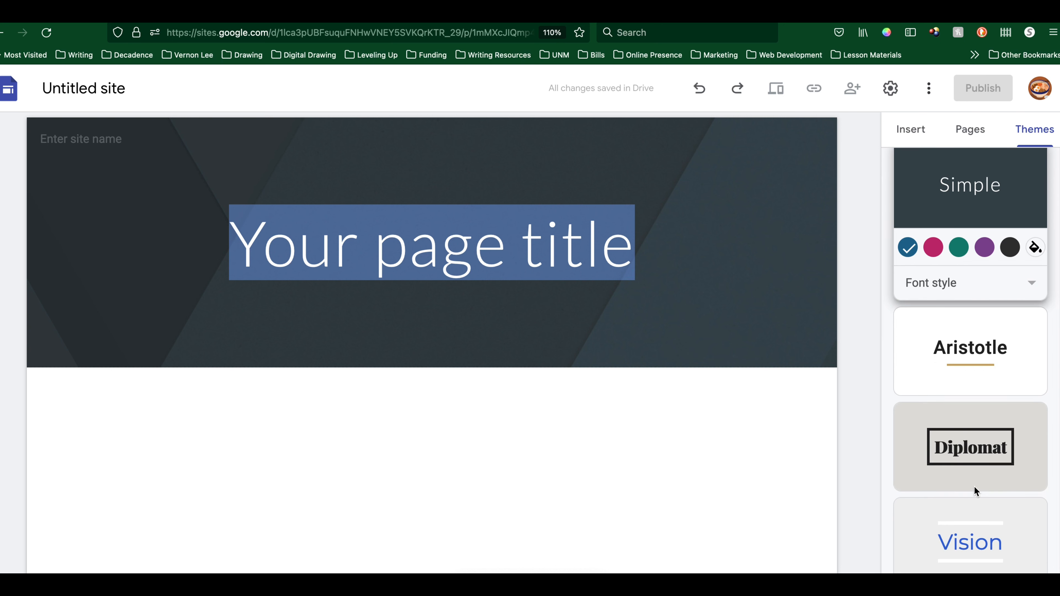
click(987, 449)
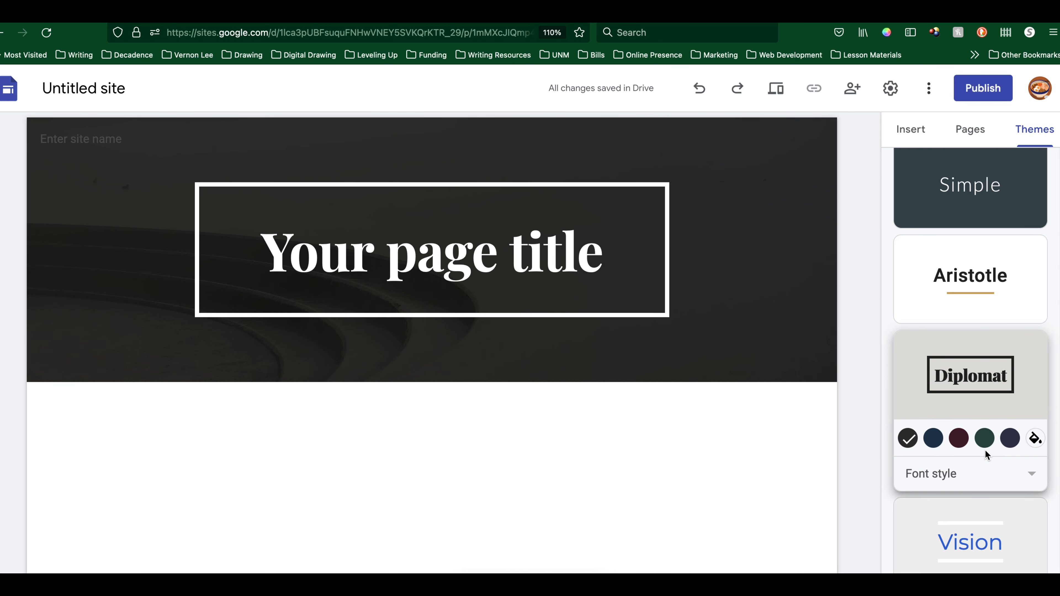
- Try the preset dark green and several custom green shades, and give the Diplomat theme a custom bright green colour
click(986, 441)
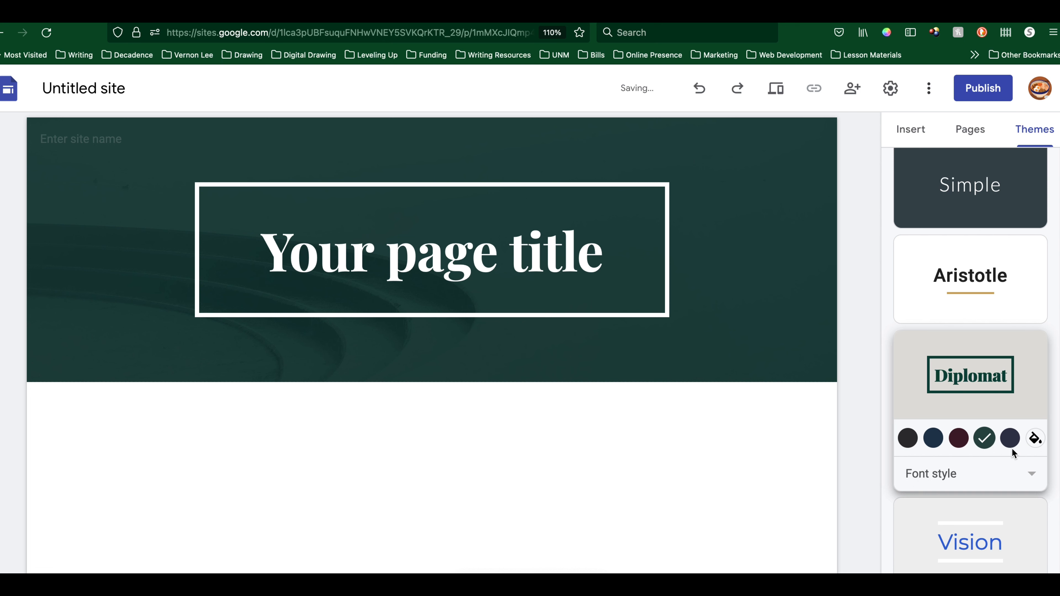
click(1036, 438)
scroll(1016, 472, down, 3)
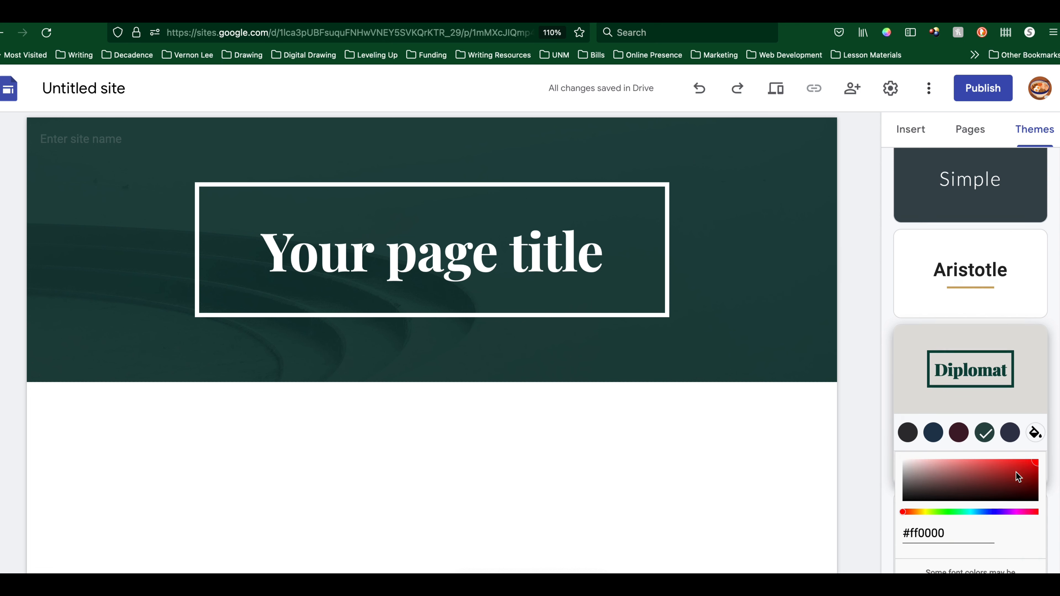
click(938, 393)
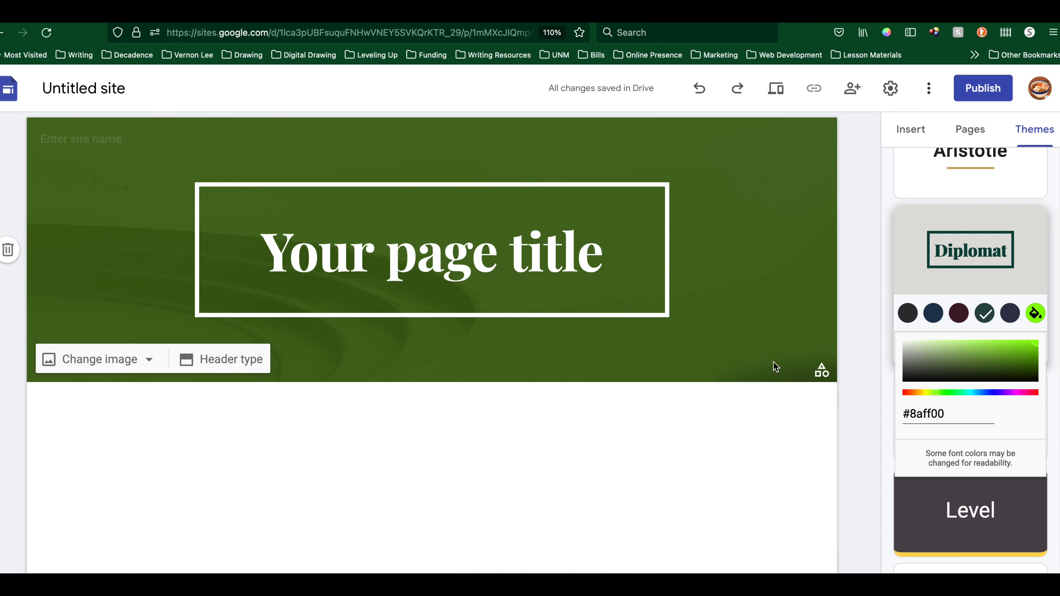
click(973, 368)
click(972, 350)
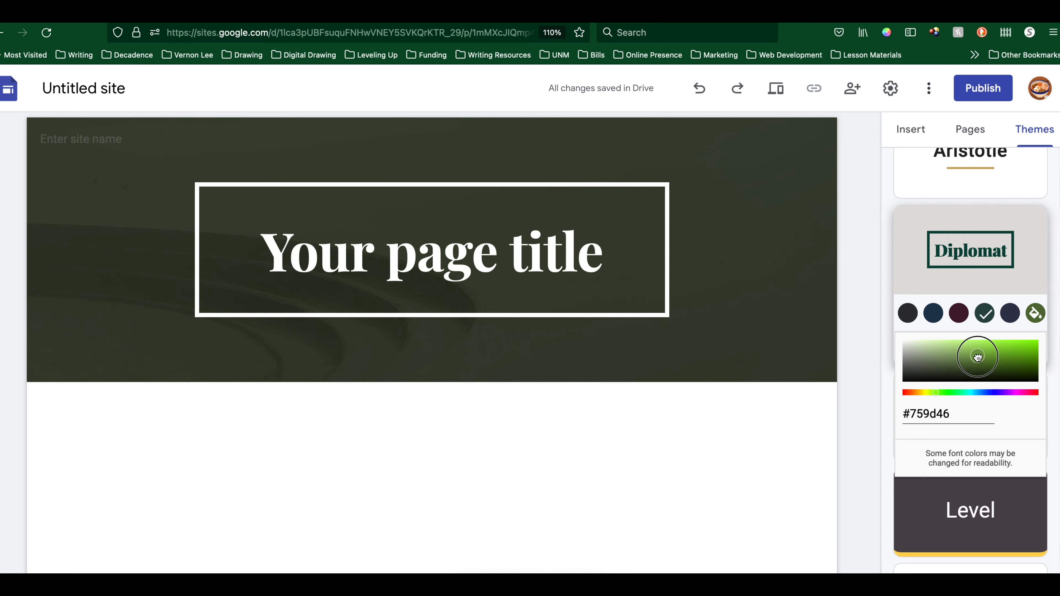
click(981, 348)
drag(981, 348, 968, 345)
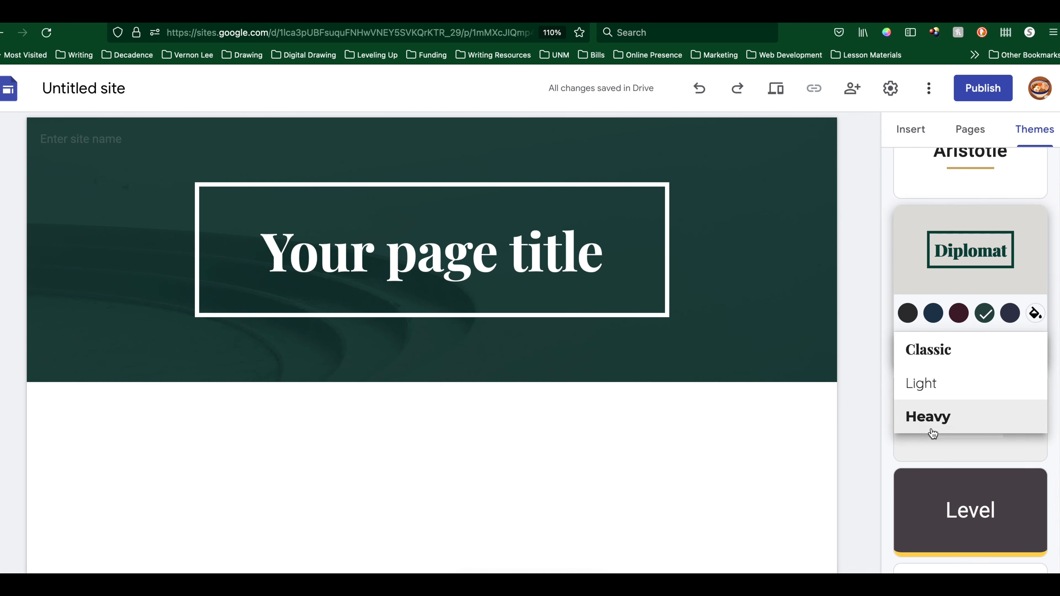
click(788, 492)
click(1035, 313)
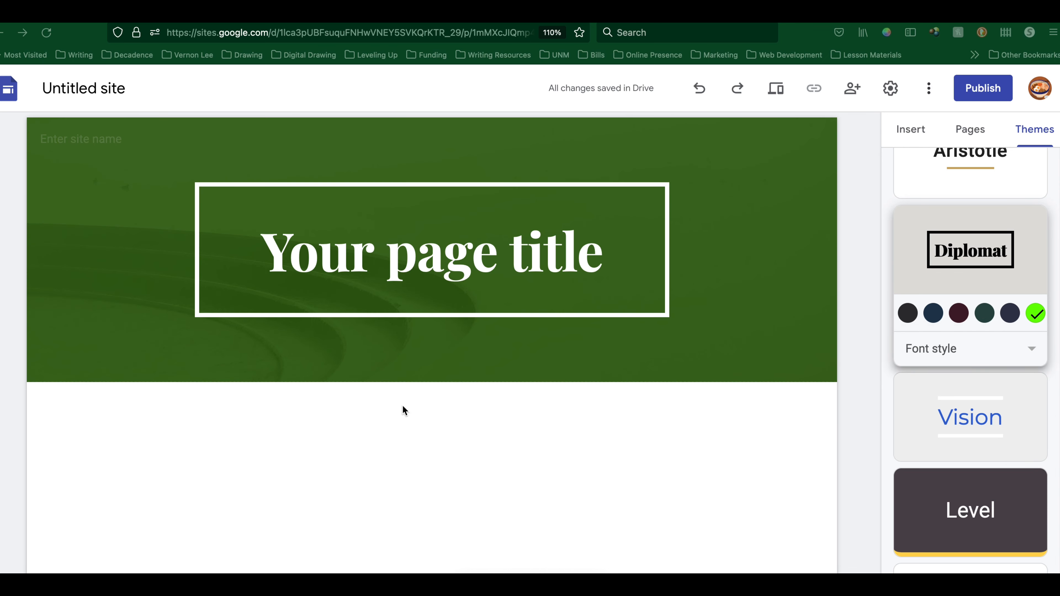
- Replace the header image with the gallery photo of typewriter keys
mouse_move(90, 350)
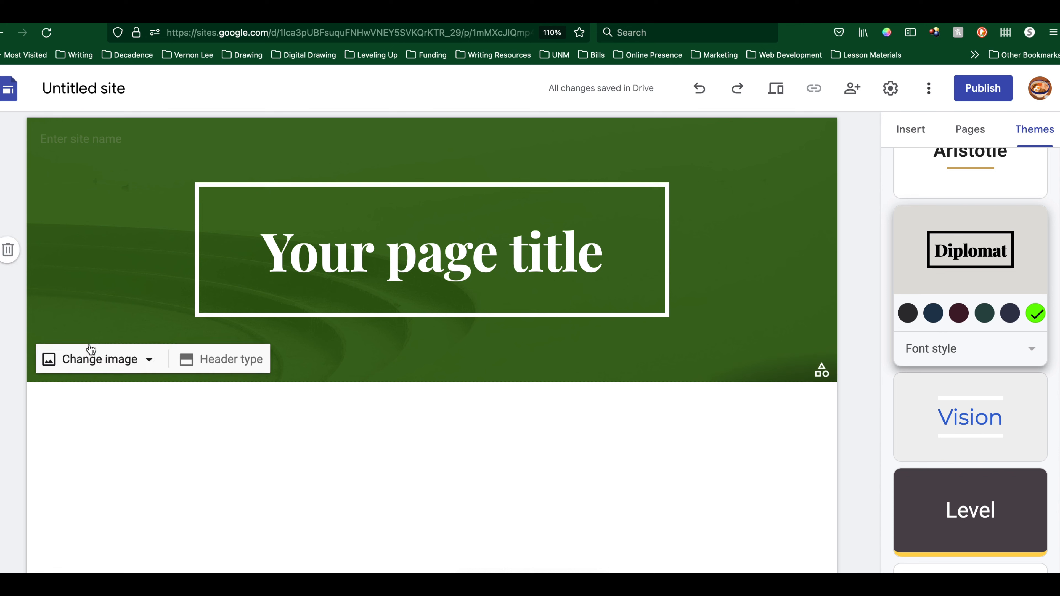
click(113, 365)
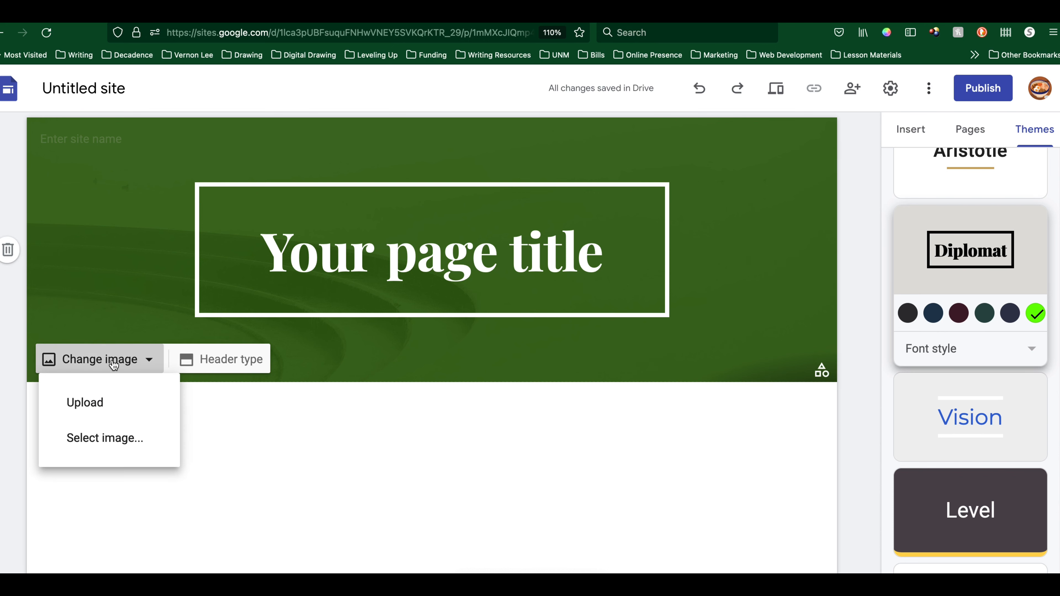
click(102, 444)
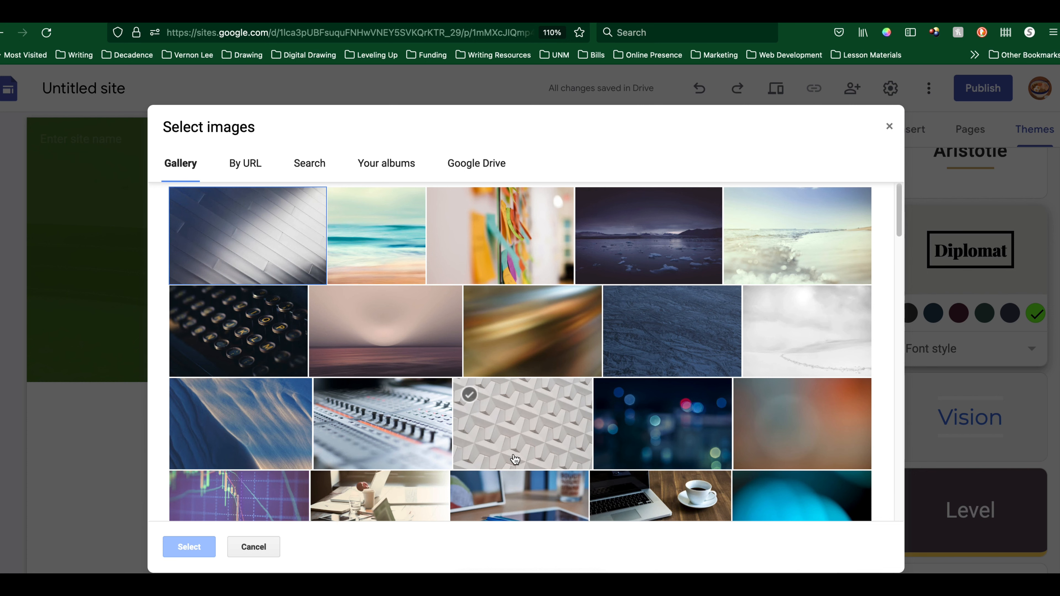
scroll(513, 460, down, 3)
scroll(514, 460, down, 15)
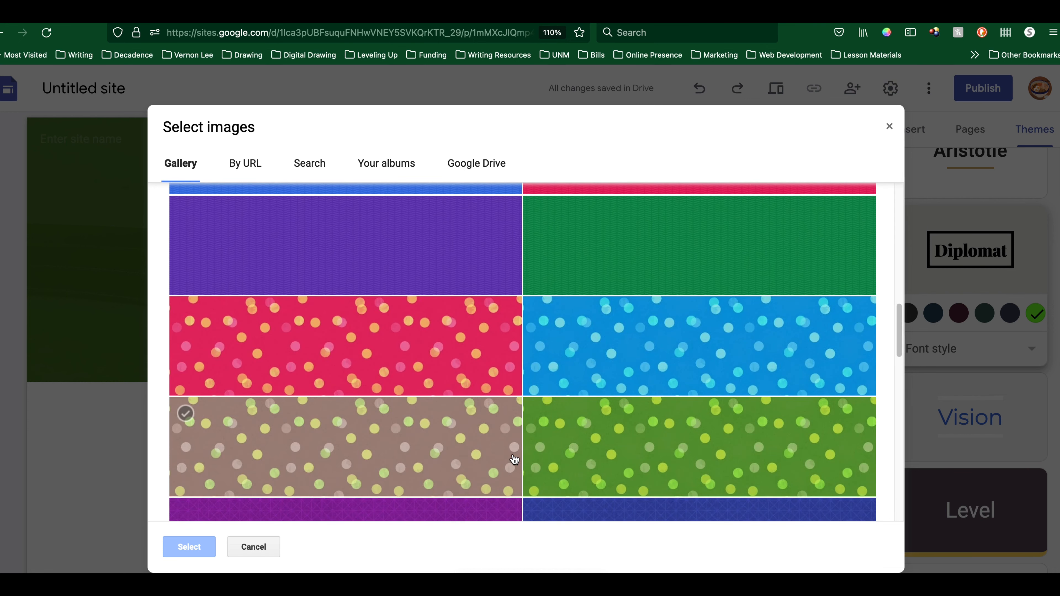
scroll(514, 457, down, 4)
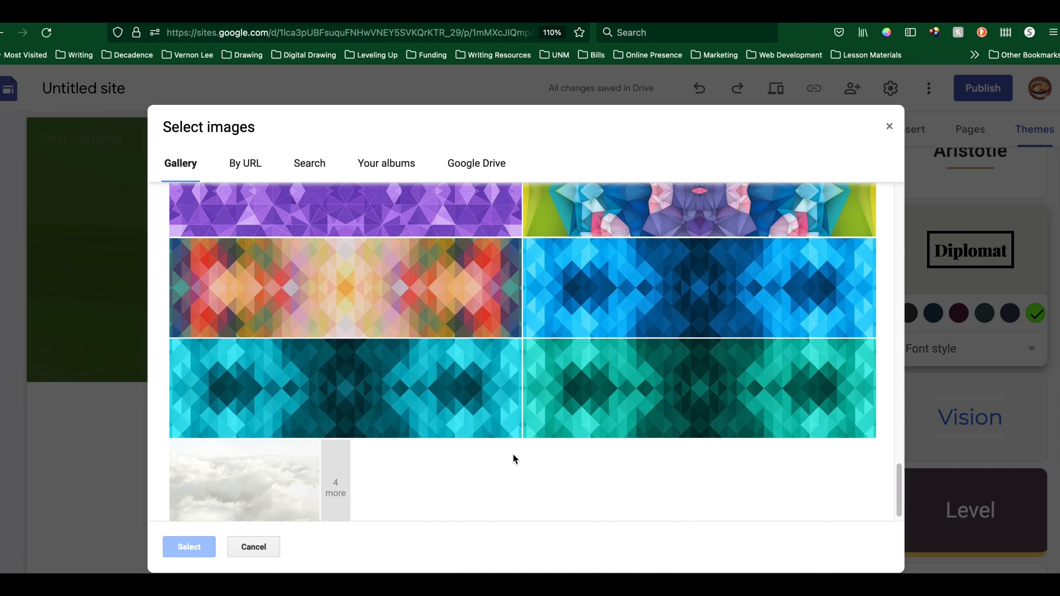
click(210, 339)
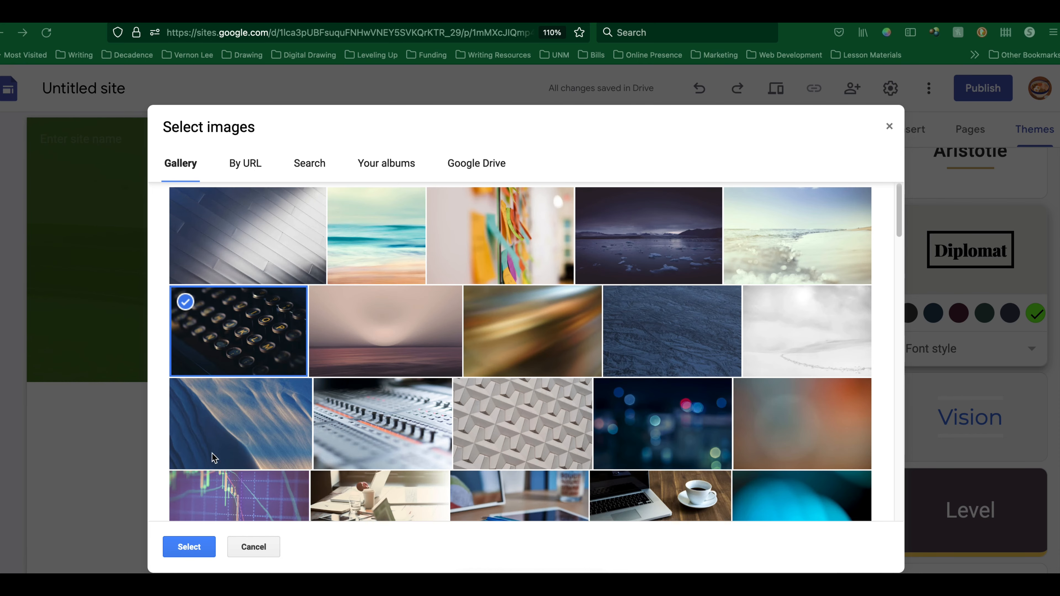
click(200, 548)
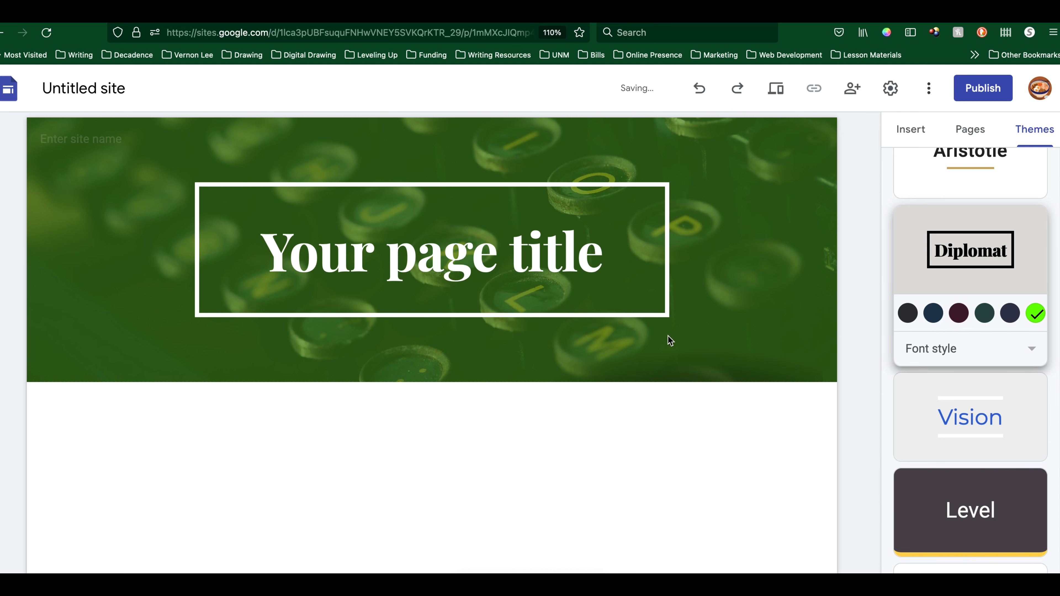
- Replace the header's page title with "Sample Students" and widen its title box so the text fits on one line
mouse_move(664, 341)
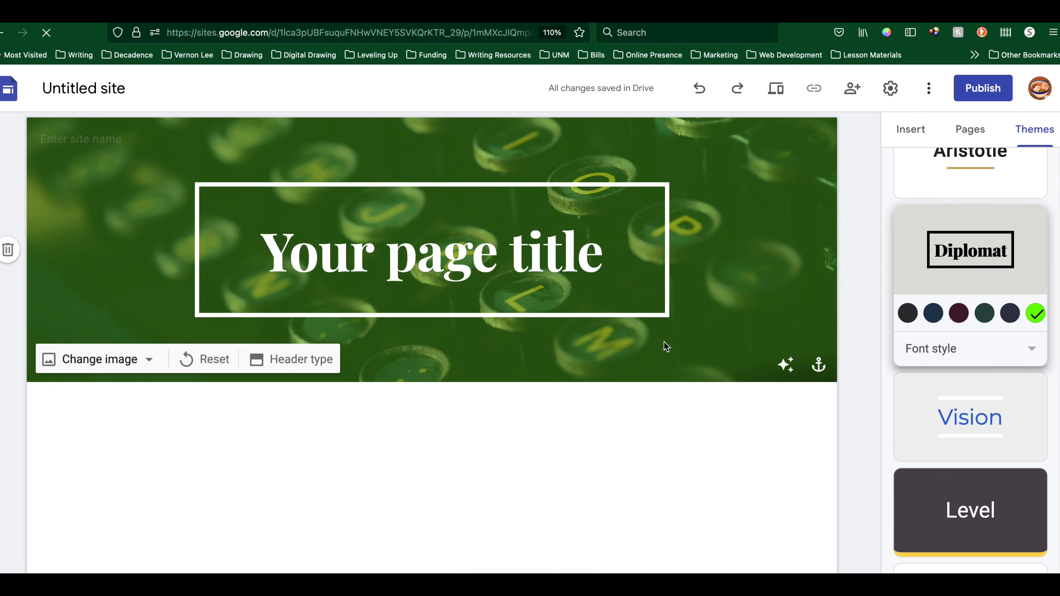
click(423, 253)
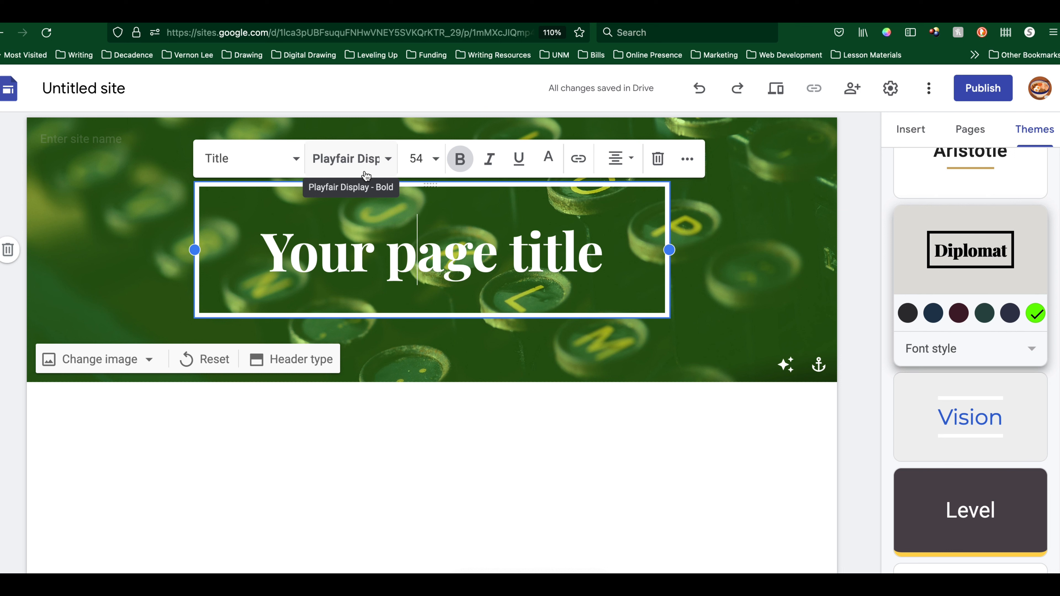
click(269, 255)
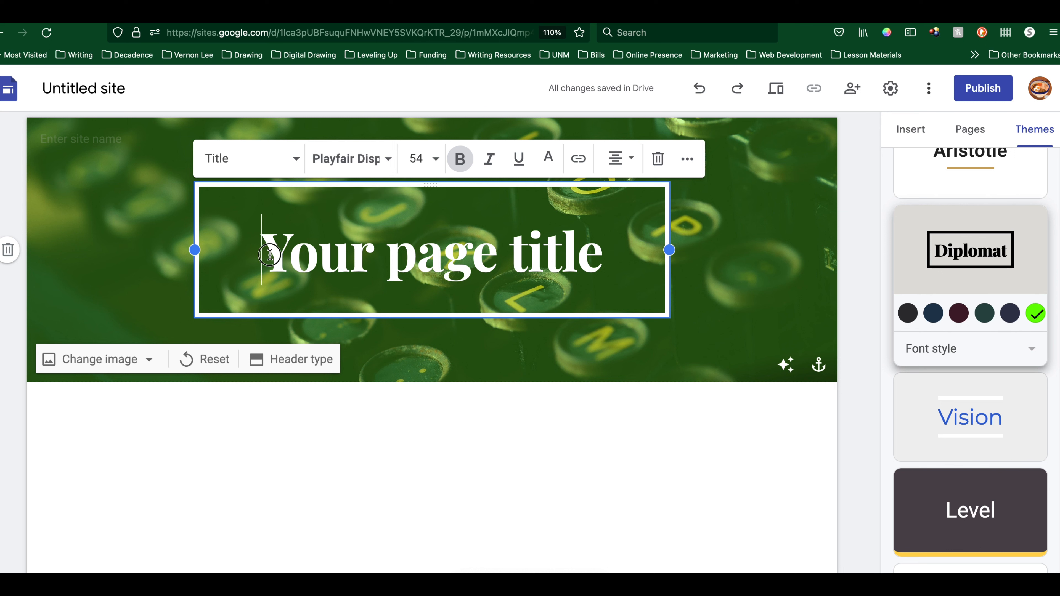
drag(270, 255, 615, 263)
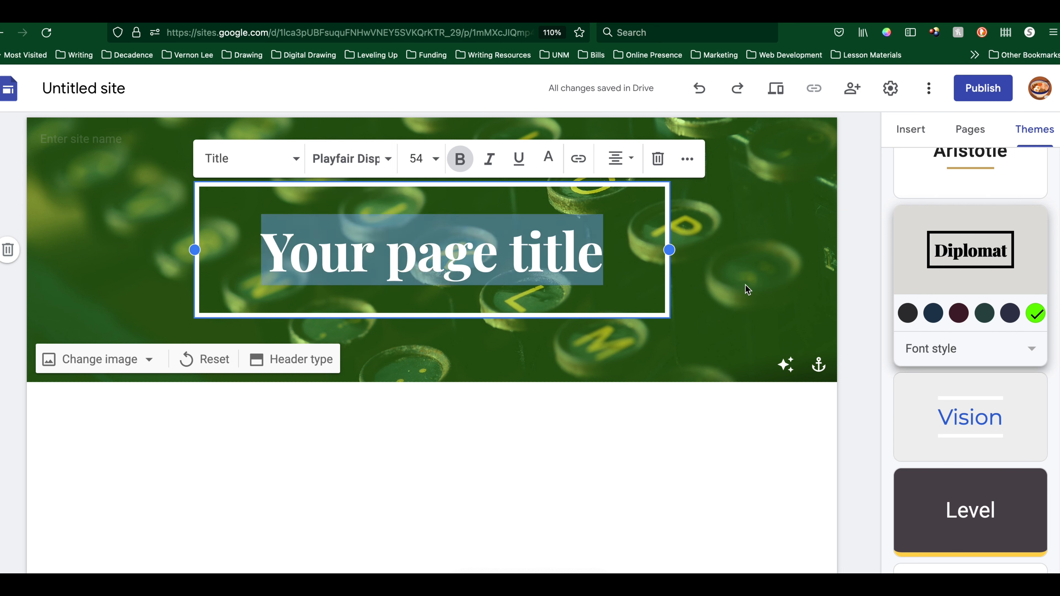
text(Sampl)
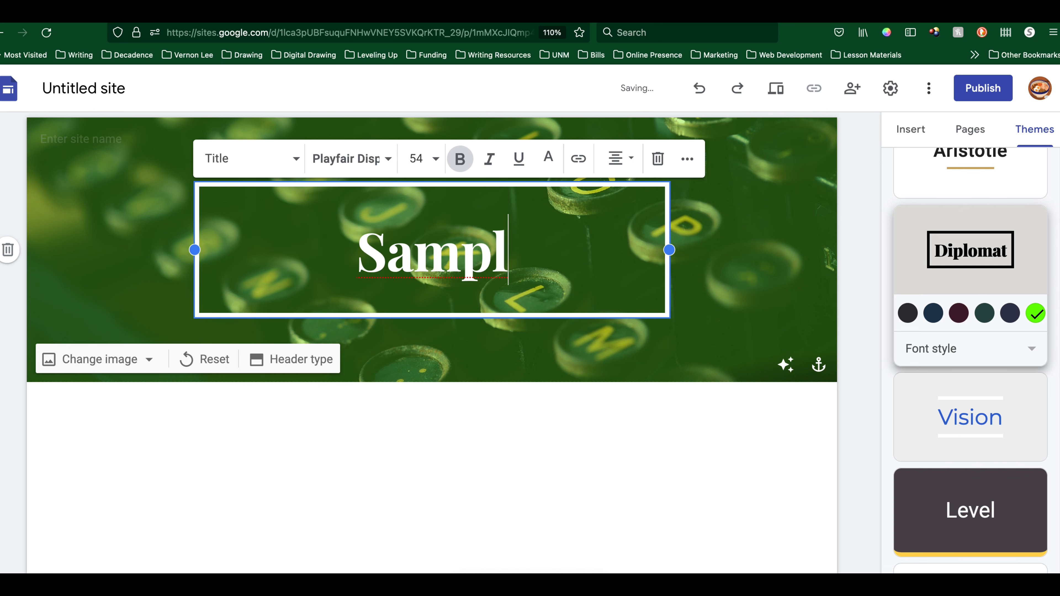
text(e Stu)
text(dents)
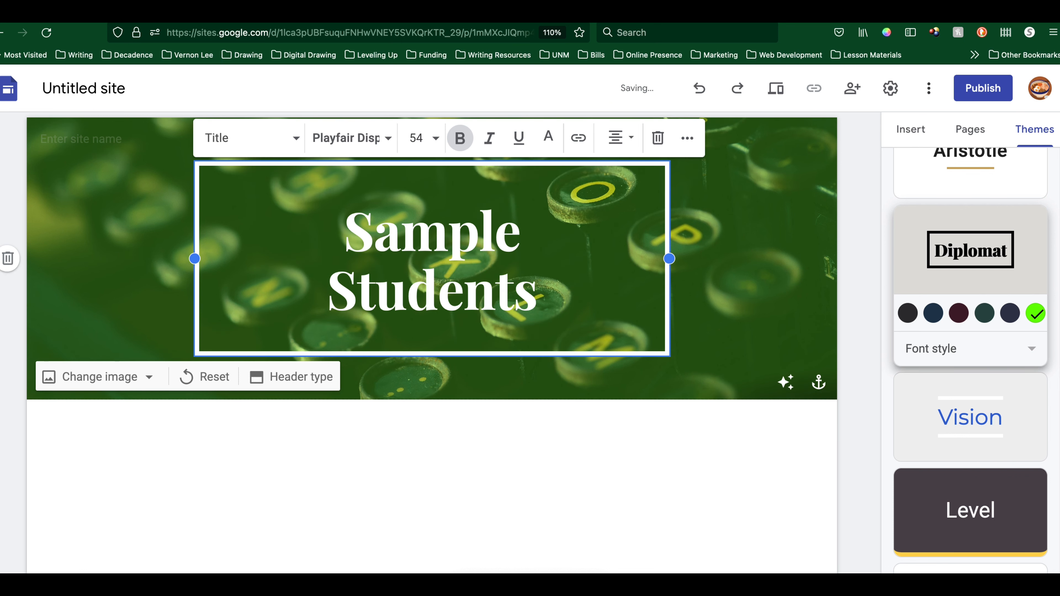
key(BackSpace)
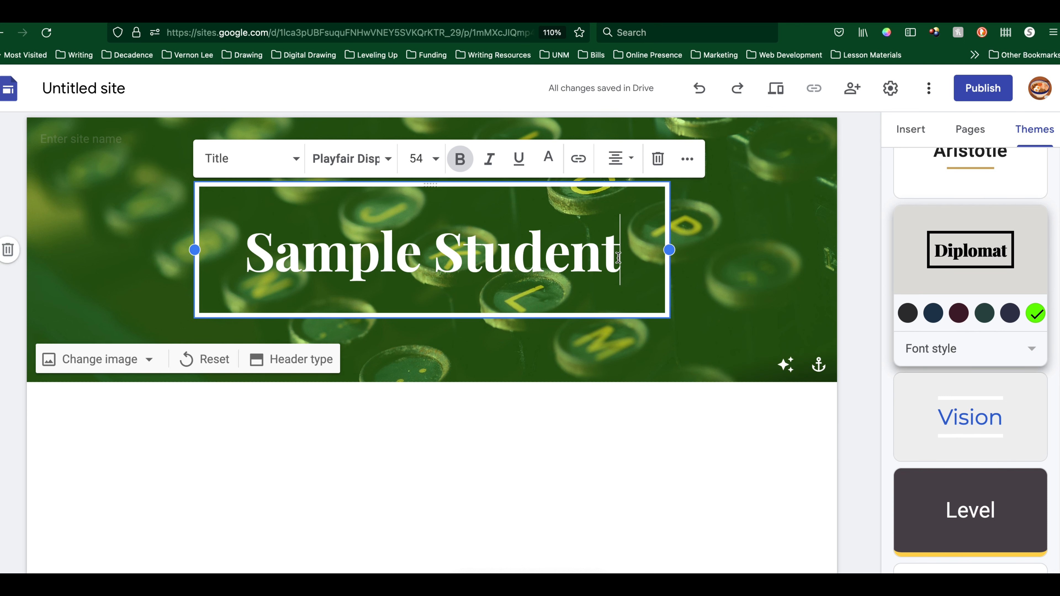
text(s)
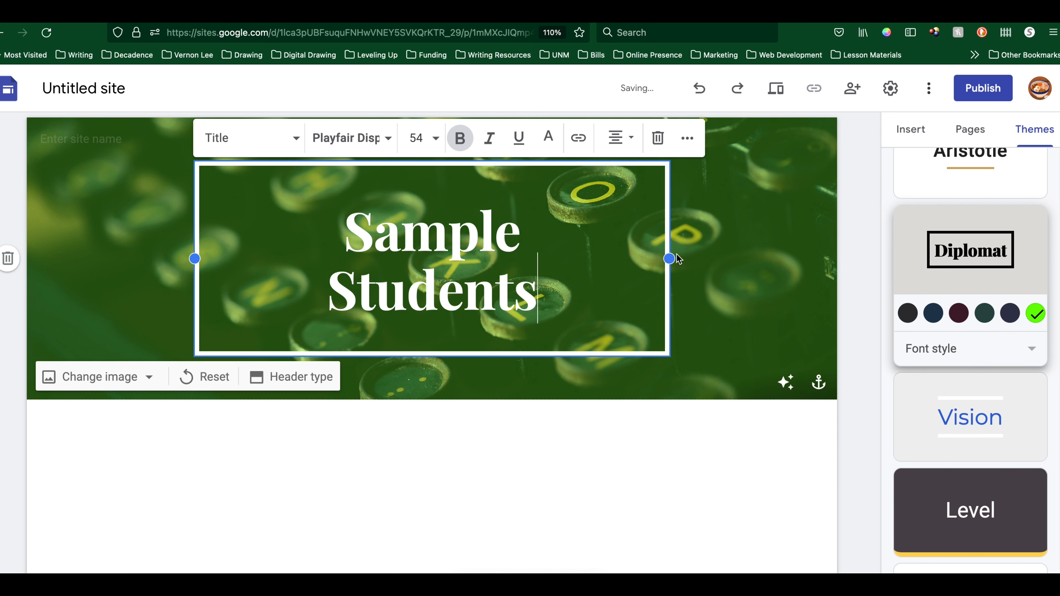
drag(670, 256, 730, 251)
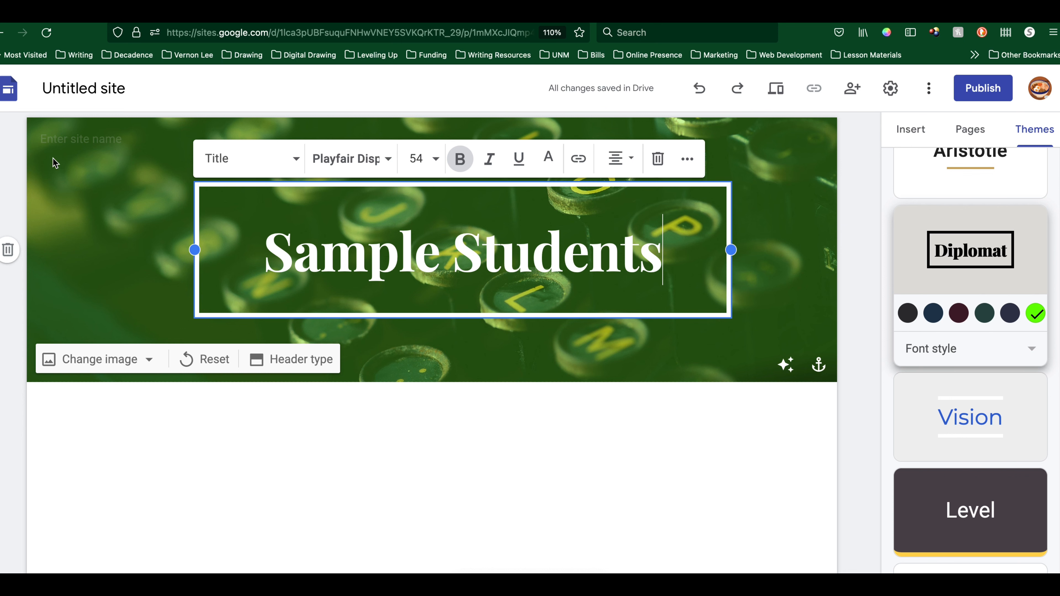
- Name the site "English 1120 Portfolio" in the header
click(82, 140)
text(English 1)
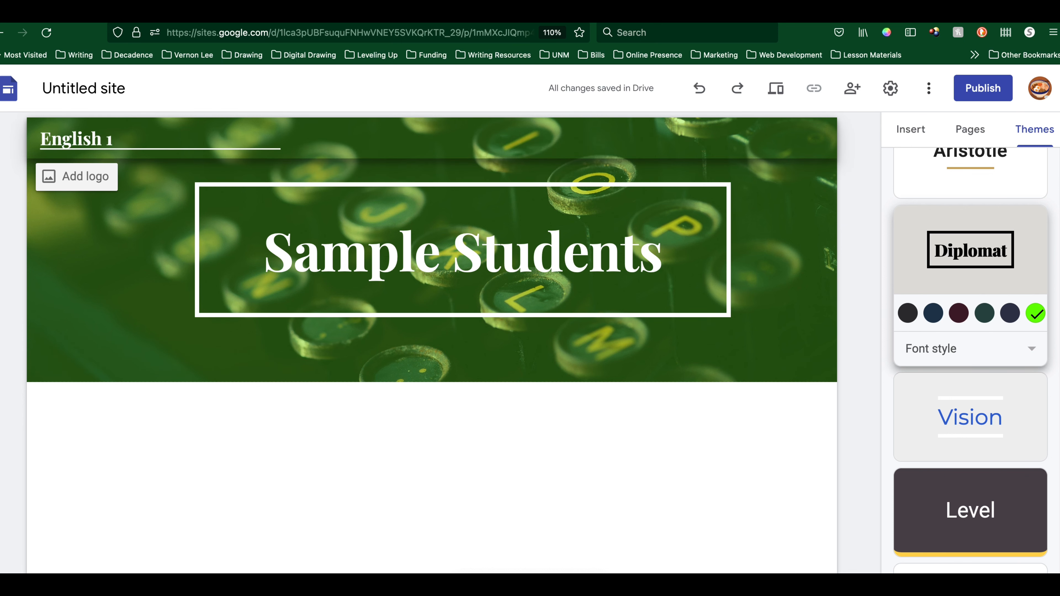
text(120 Portfolio)
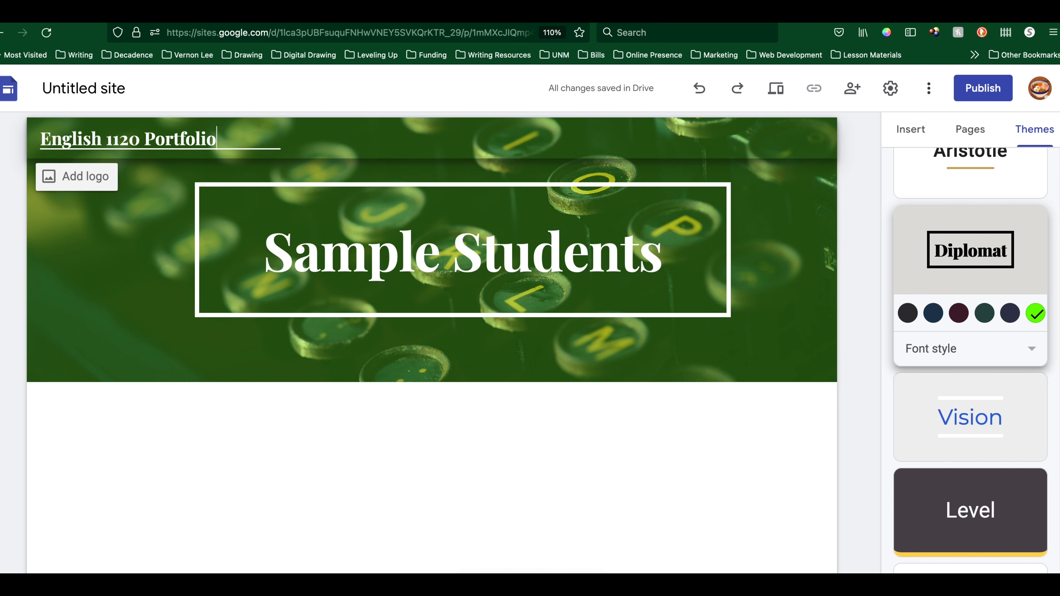
key(Return)
- Insert the single-image-with-text content block below the header and move its image placeholder to the right of the text
click(909, 134)
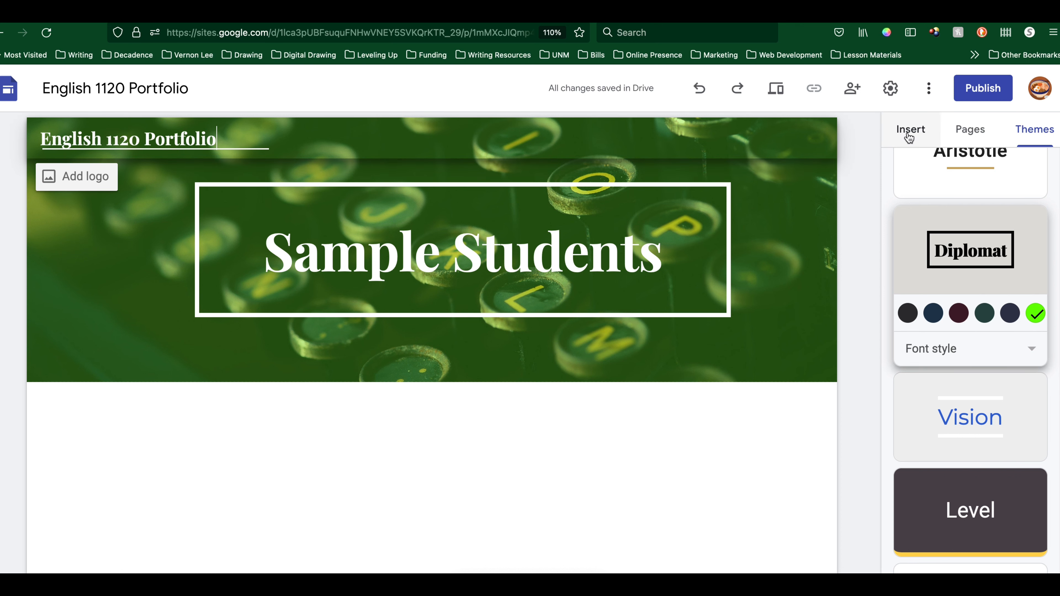
click(910, 130)
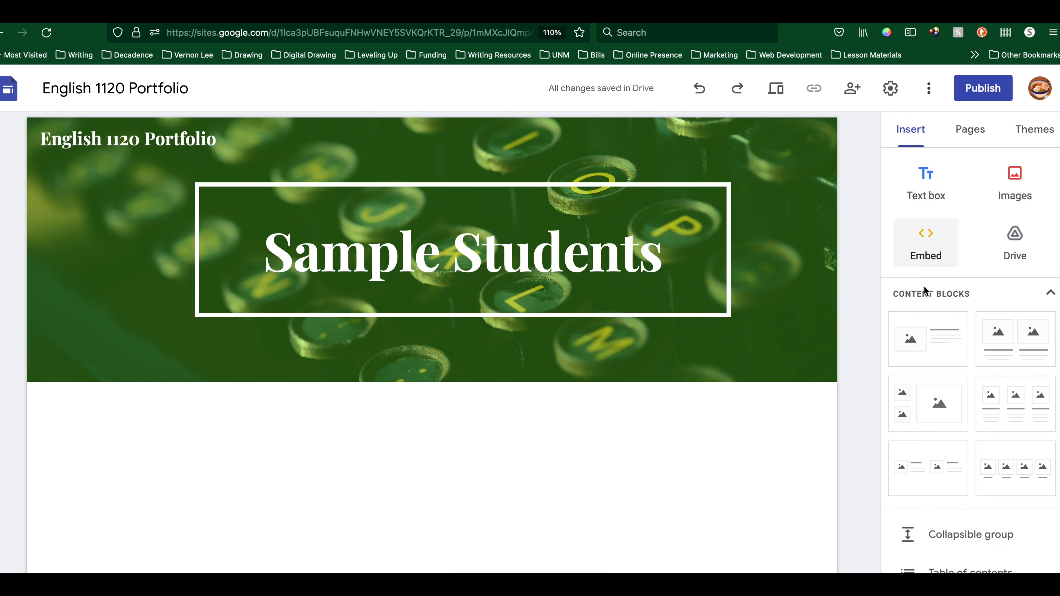
click(928, 344)
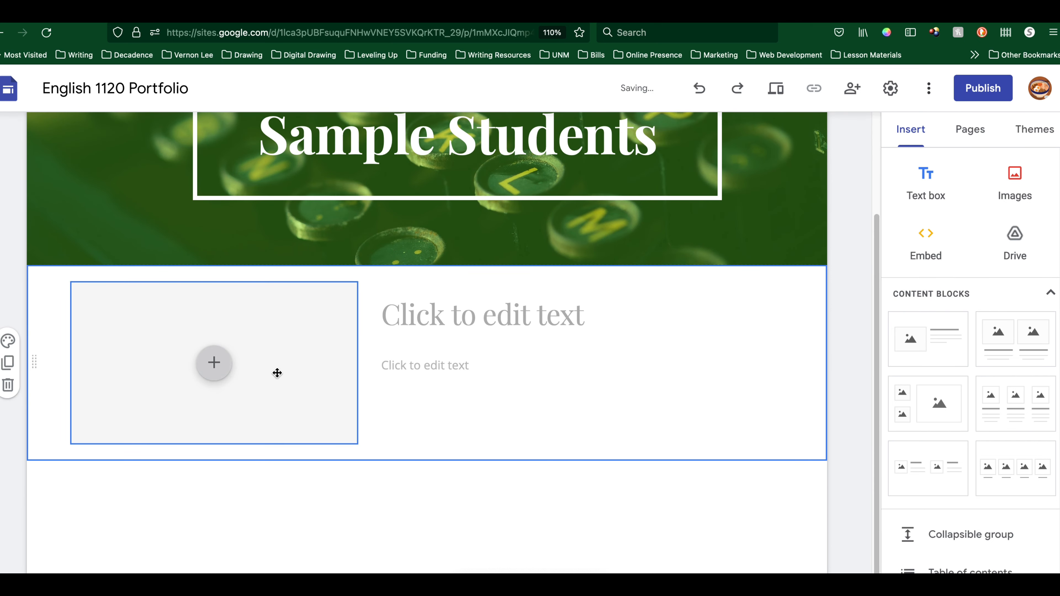
click(457, 355)
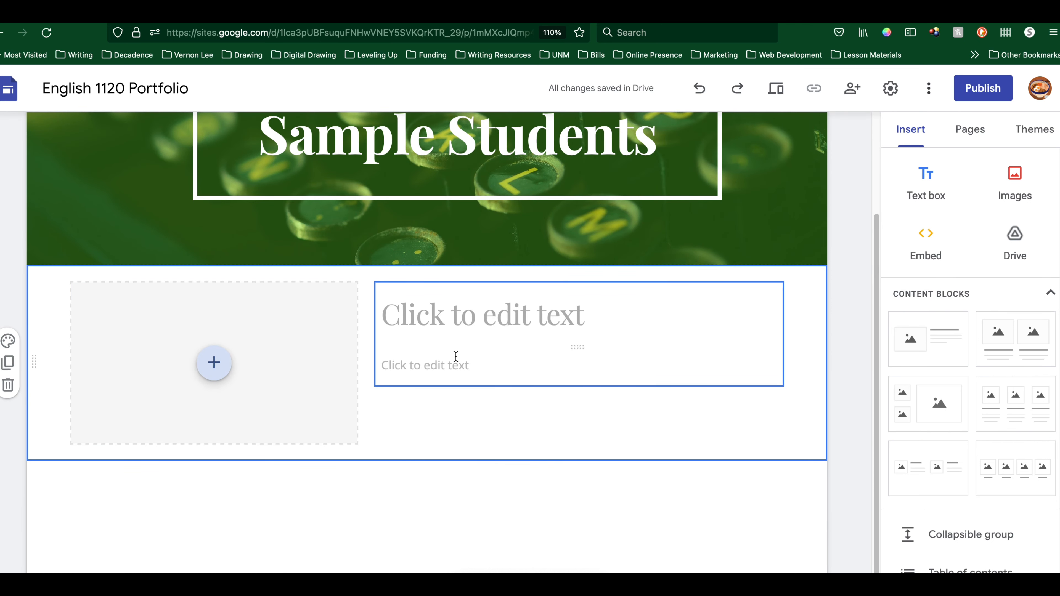
click(295, 406)
click(347, 372)
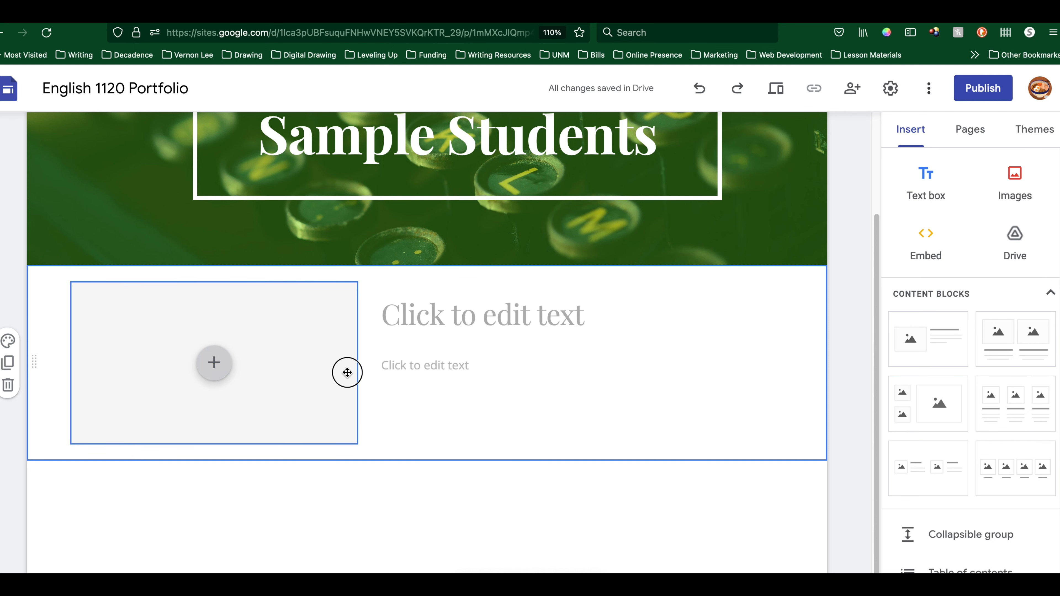
drag(347, 373, 792, 380)
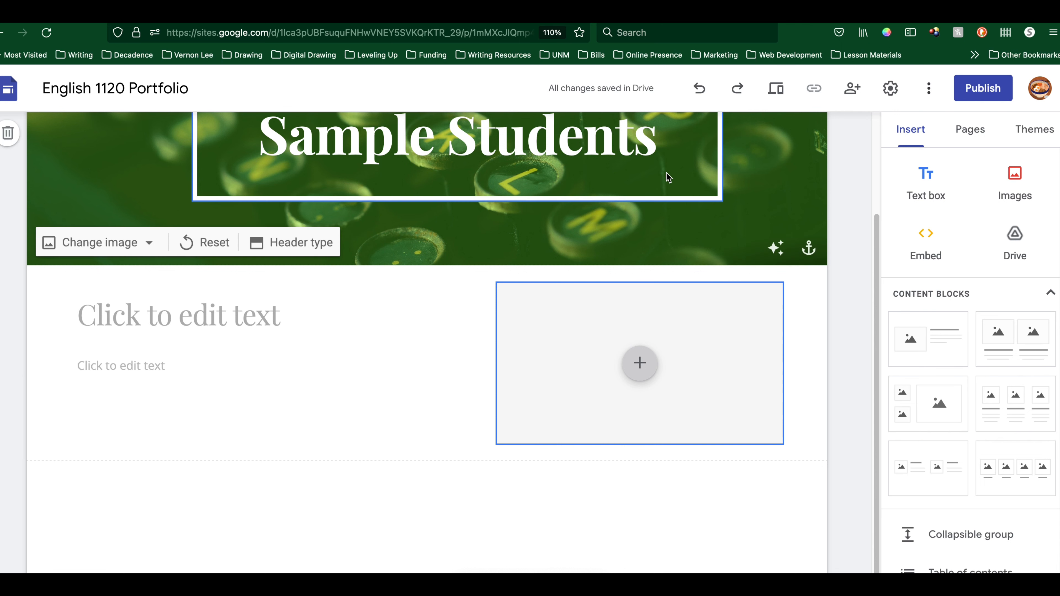
- Enter "About Me" as the heading of the new content block and compare its text style with the page title
click(261, 318)
text(A)
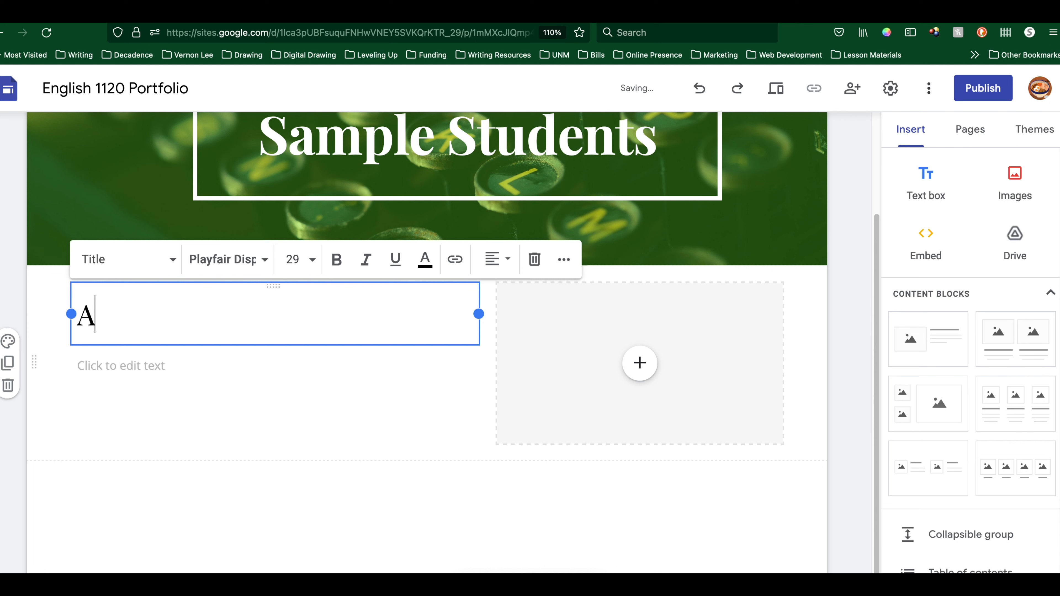
text(bout Me)
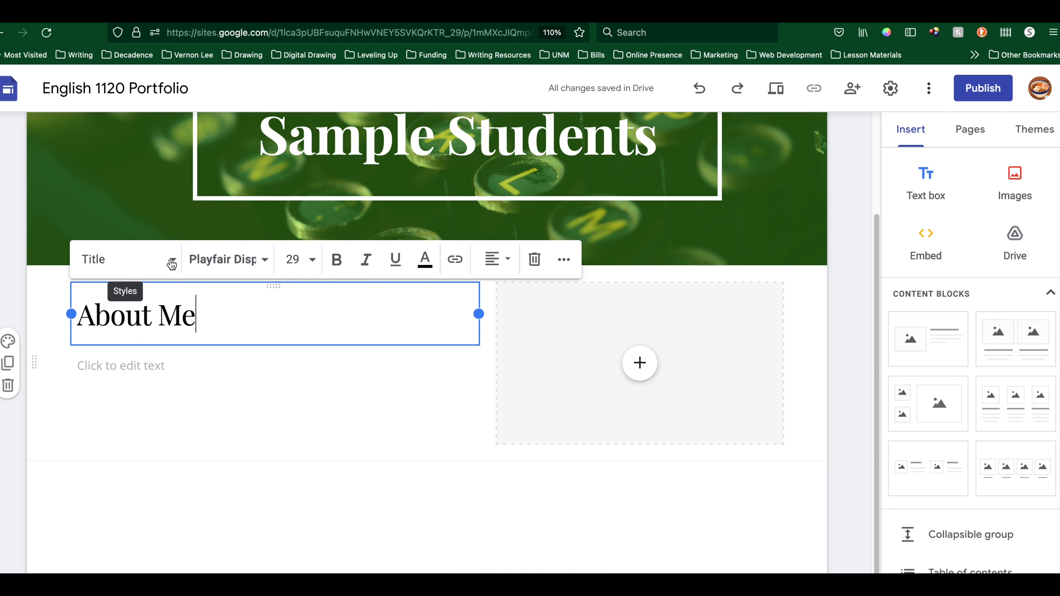
scroll(183, 267, up, 3)
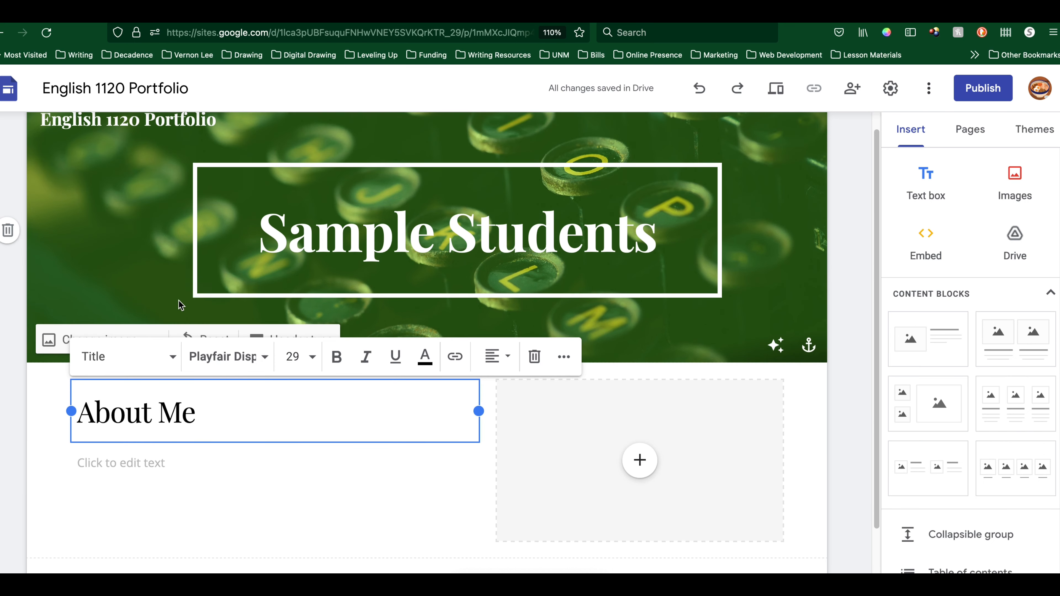
click(315, 234)
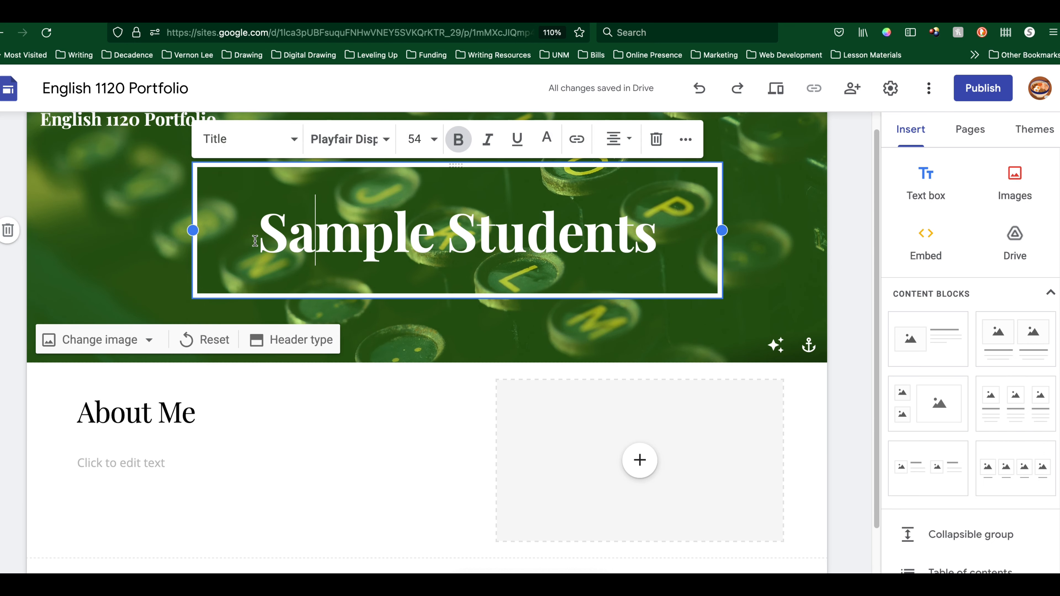
click(154, 420)
scroll(147, 417, up, 1)
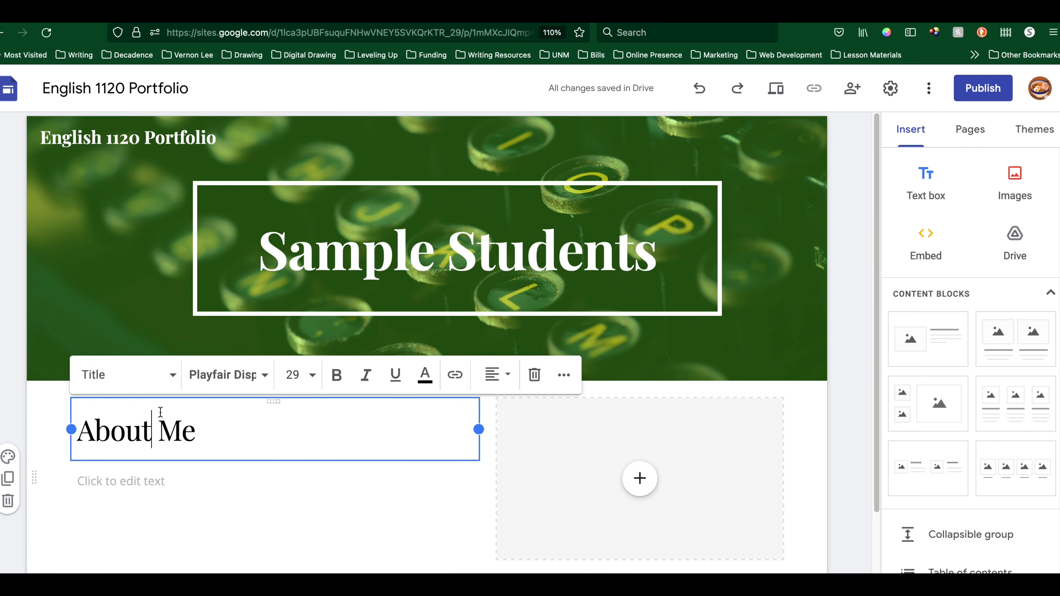
- Fill the body text under the About Me heading with "Type a couple of paragraphs about yourself"
scroll(167, 413, down, 3)
click(211, 378)
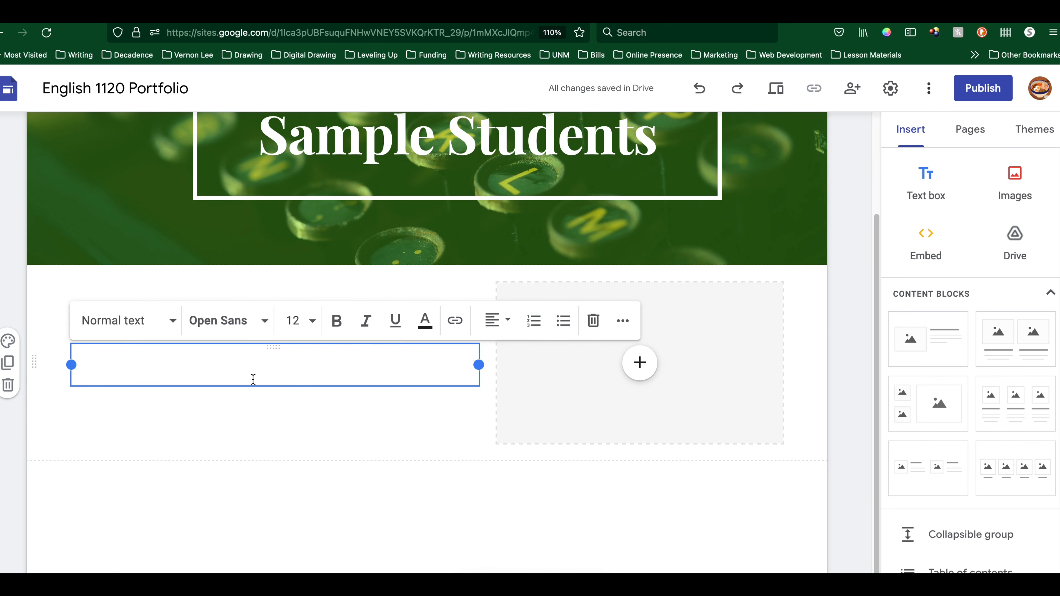
text(Type a couple of par)
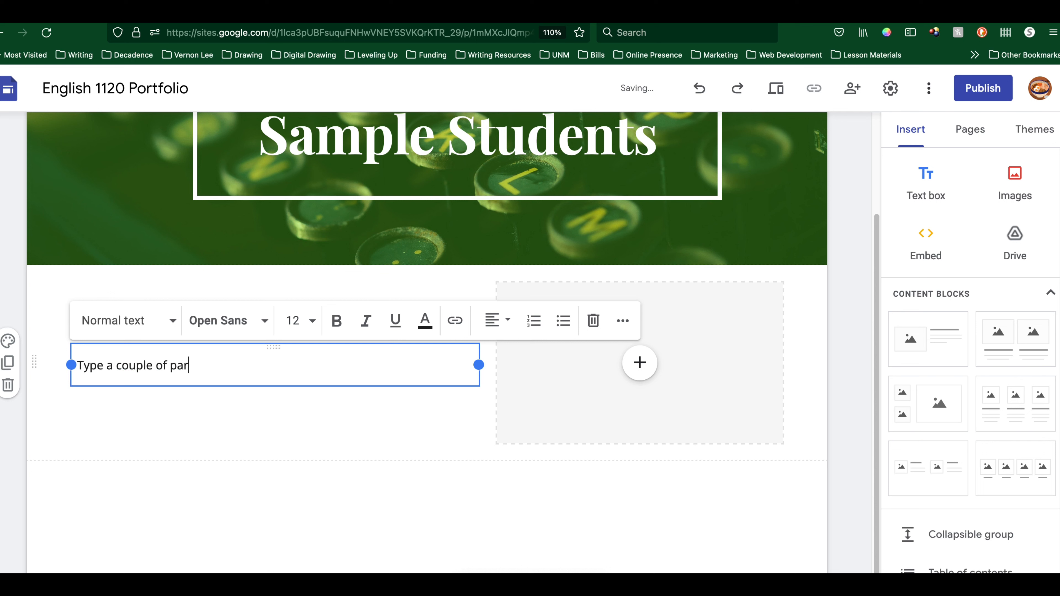
text(agraphs about yo)
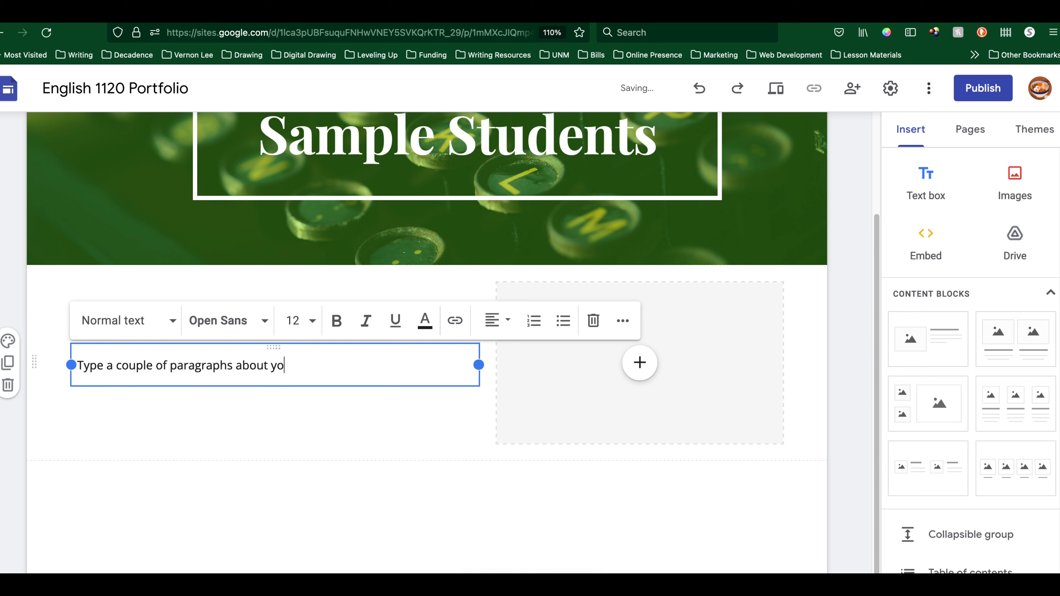
text(urself)
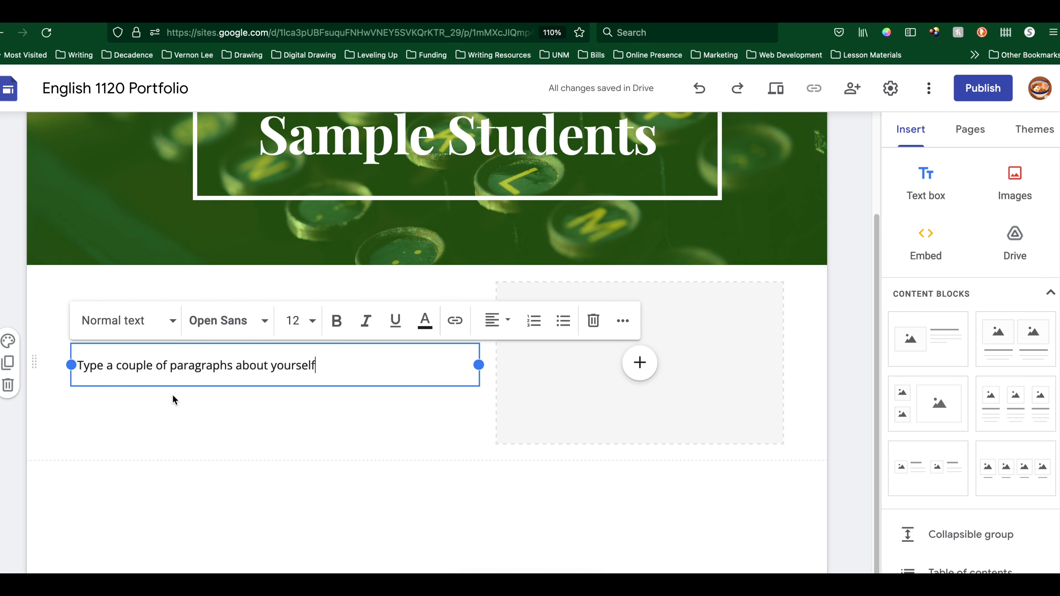
- Change the font of the body text under About Me to Playfair Display
drag(326, 367, 76, 367)
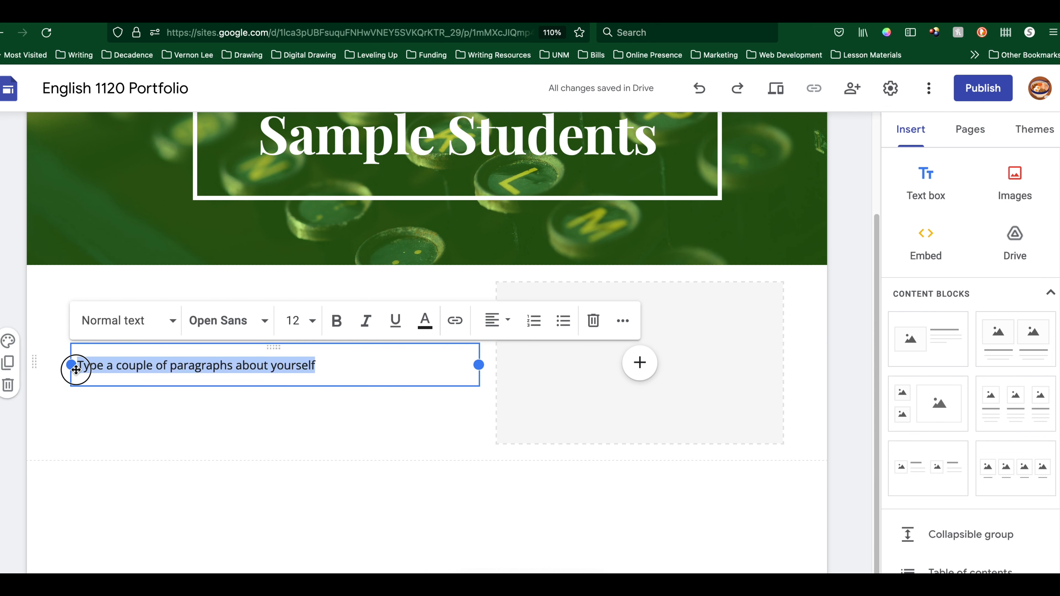
click(265, 320)
scroll(250, 462, down, 1)
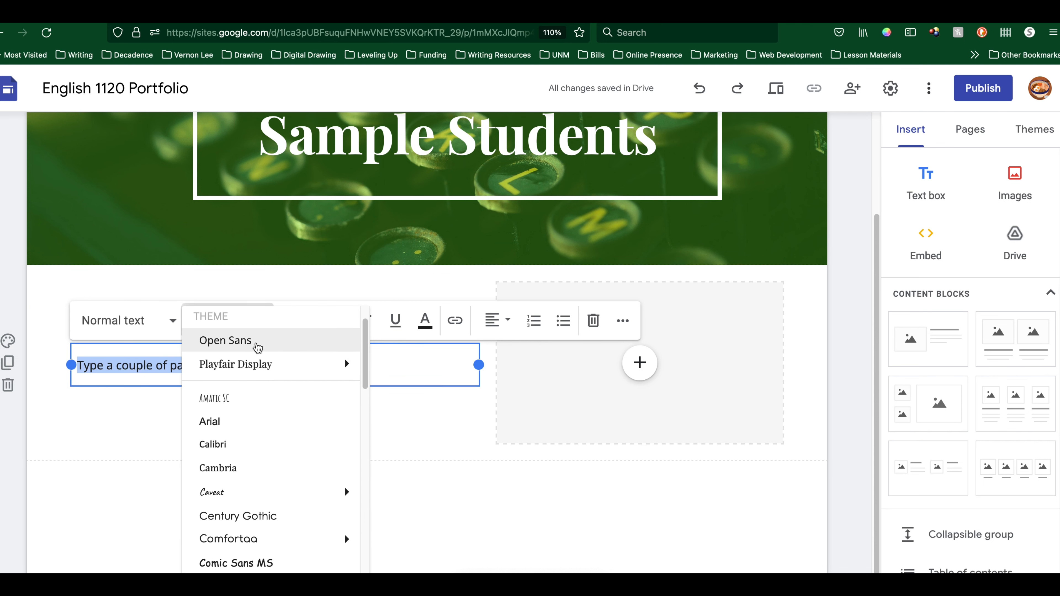
mouse_move(265, 364)
click(387, 377)
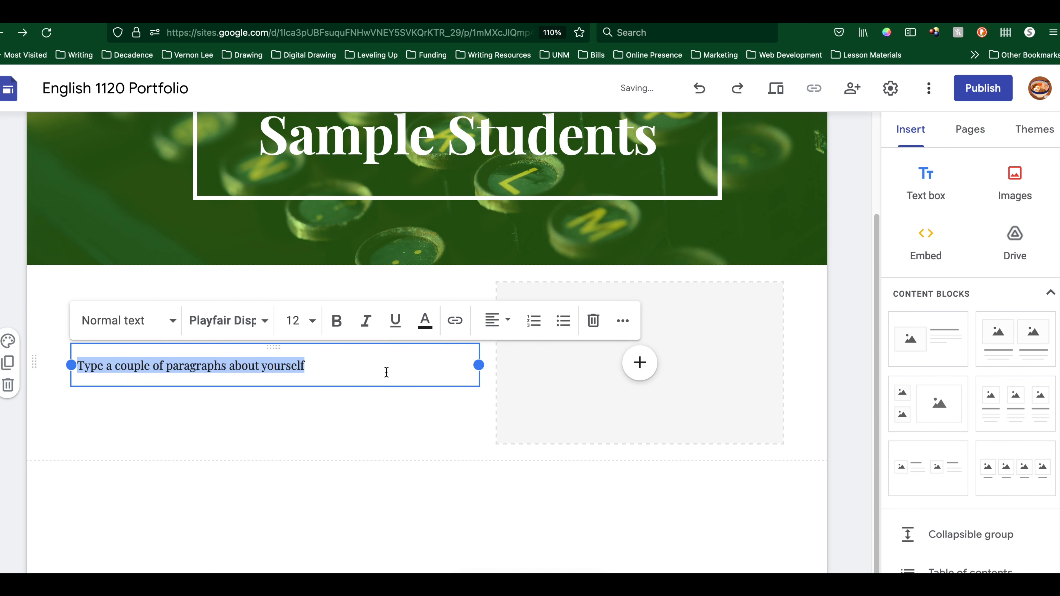
click(306, 423)
scroll(306, 422, up, 3)
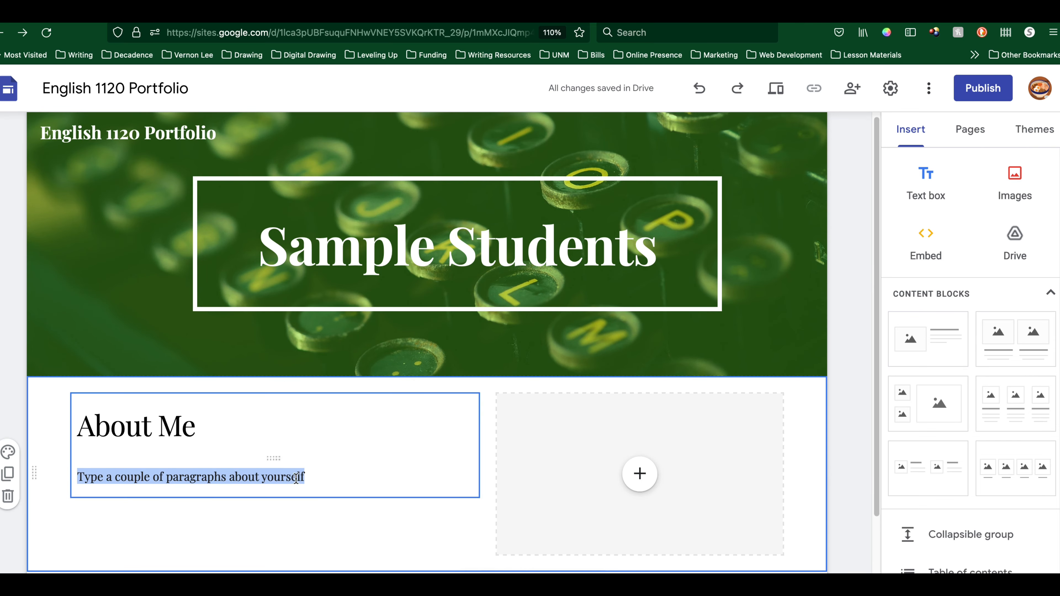
- Fill the image placeholder beside About Me with the black graduate silhouette found by searching Google Images for "Student"
scroll(473, 476, down, 3)
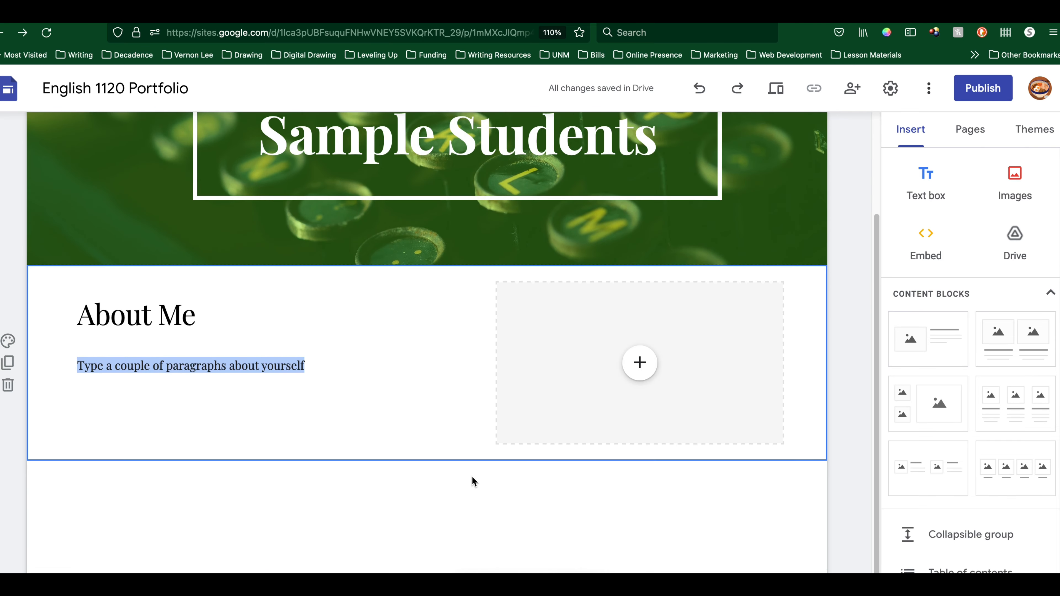
click(640, 376)
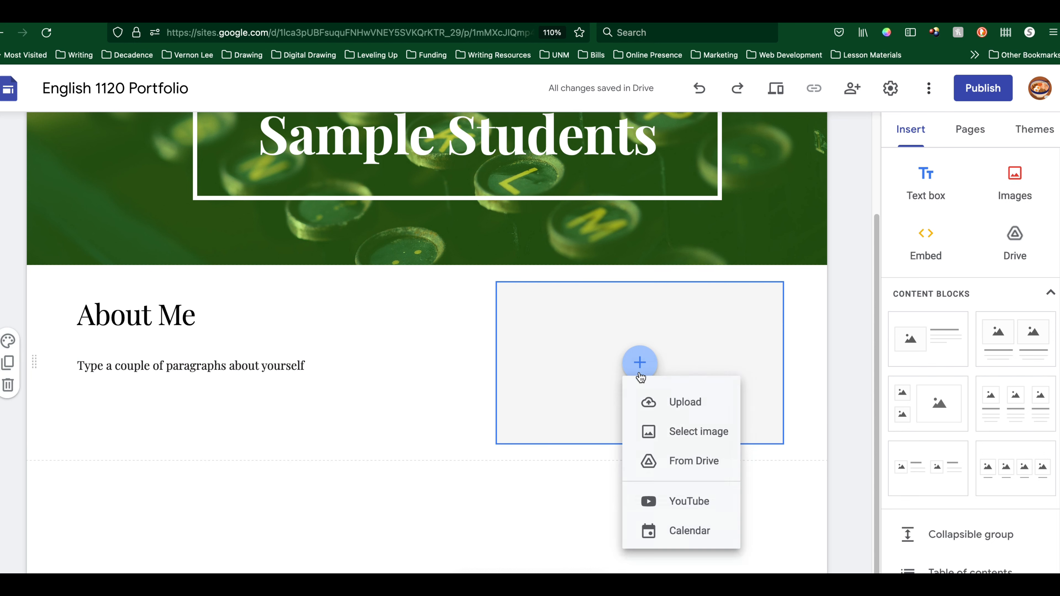
click(688, 440)
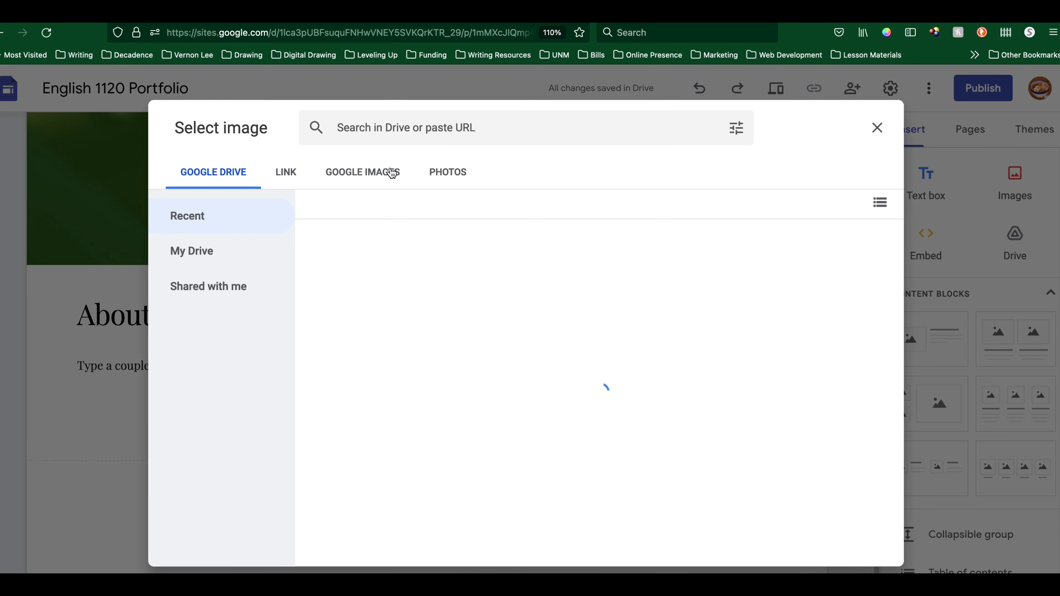
click(374, 174)
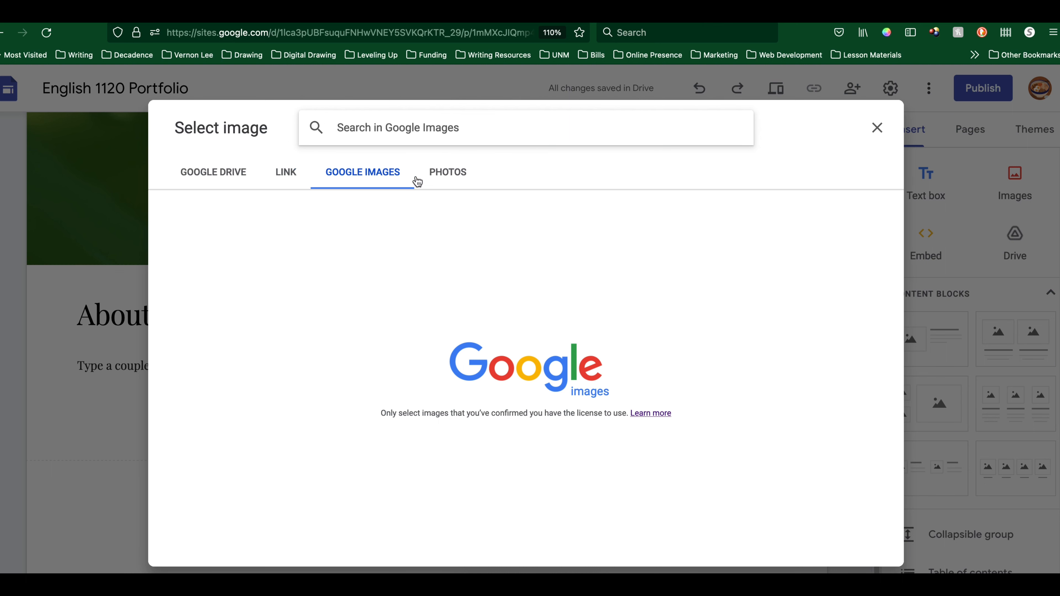
text(s)
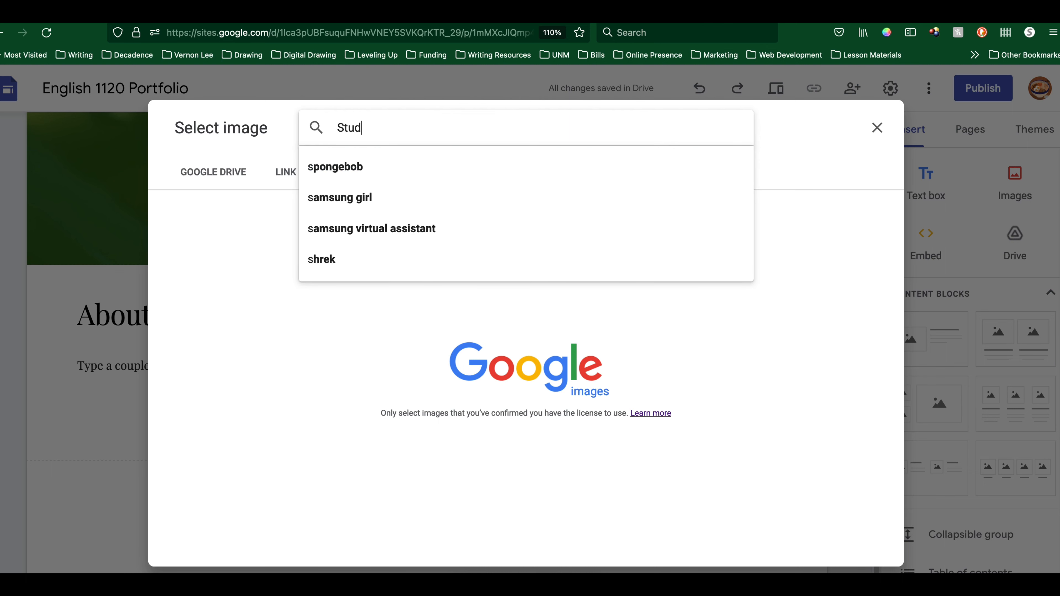
key(Return)
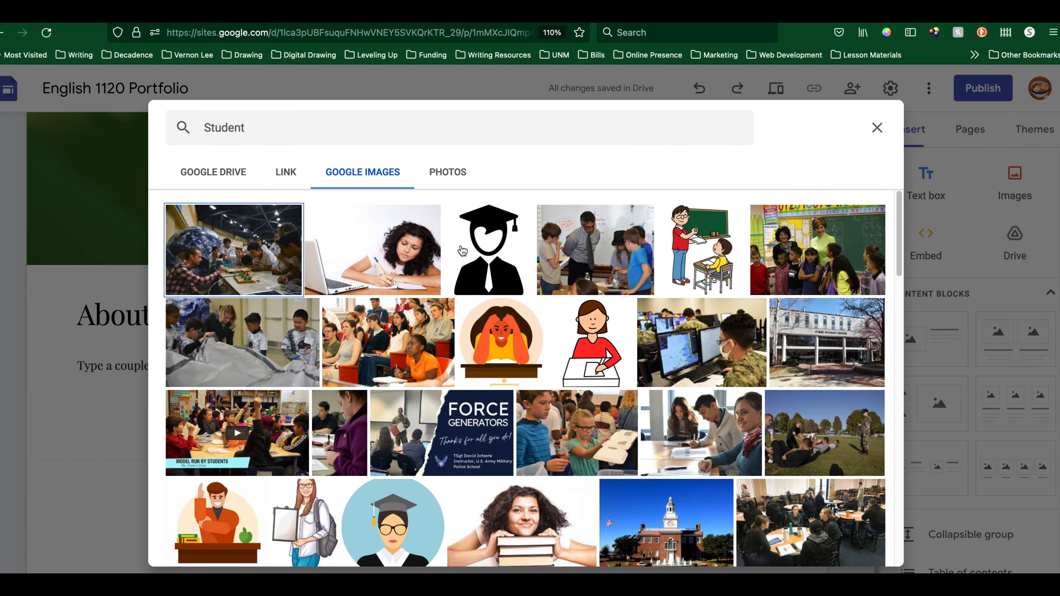
click(485, 259)
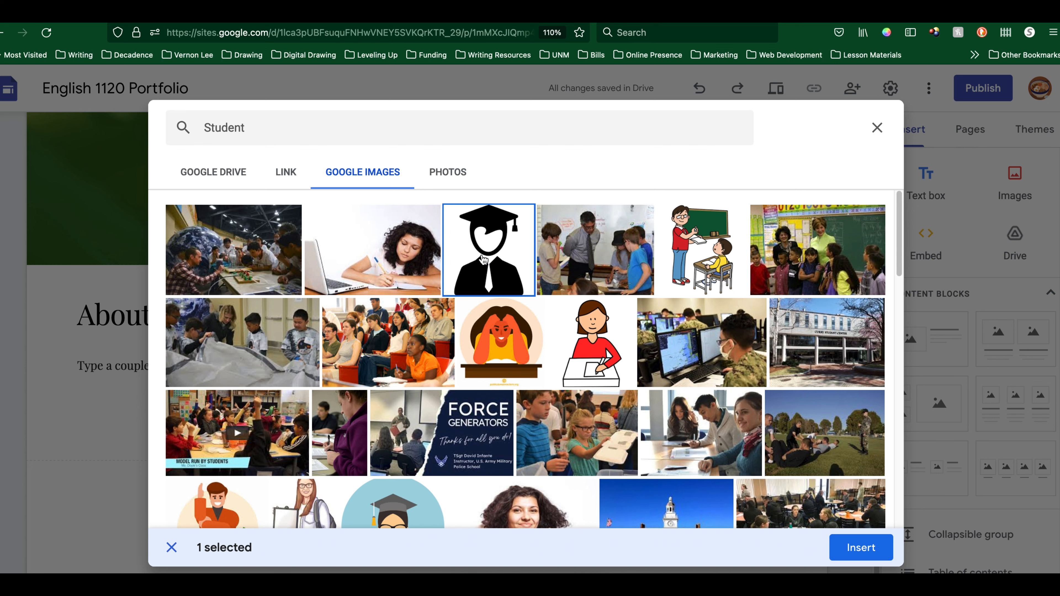
click(861, 547)
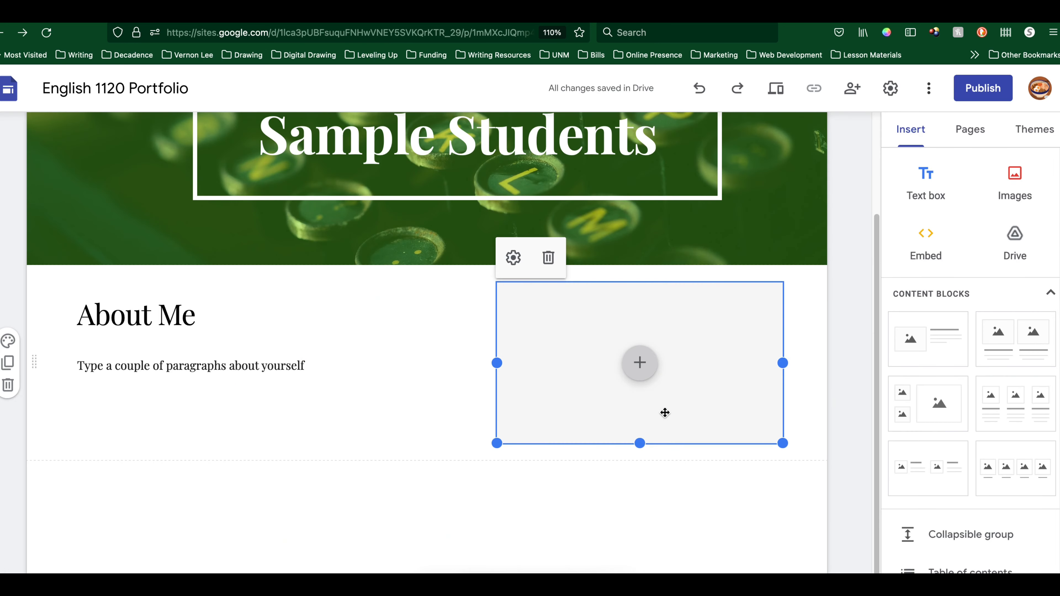
- Make the graduate image taller so the whole figure fits, and narrow it from its left edge
scroll(402, 401, up, 2)
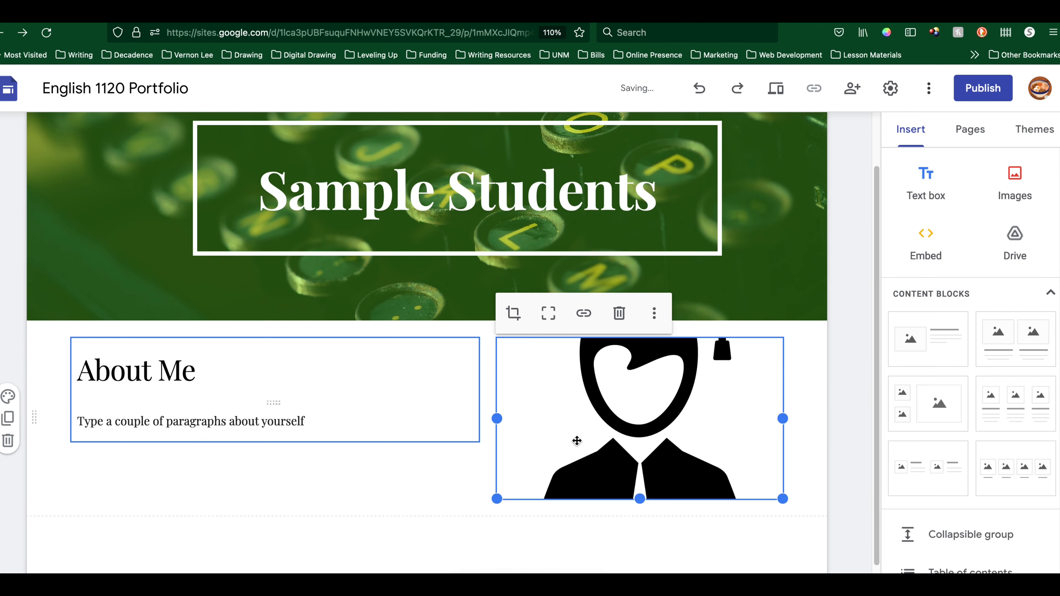
scroll(375, 457, down, 2)
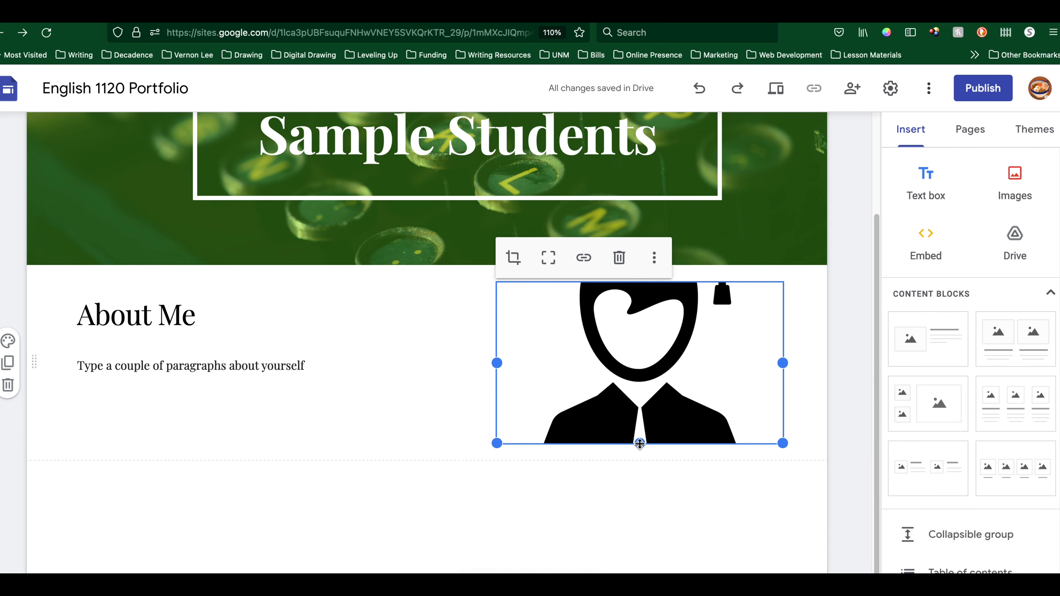
drag(639, 444, 638, 573)
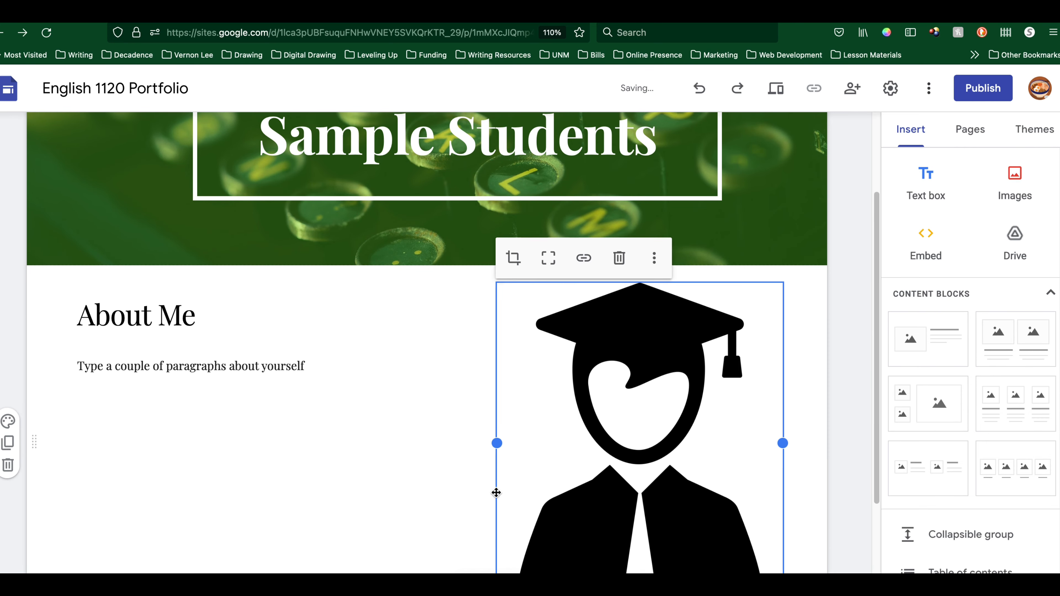
scroll(495, 496, down, 4)
scroll(495, 496, up, 1)
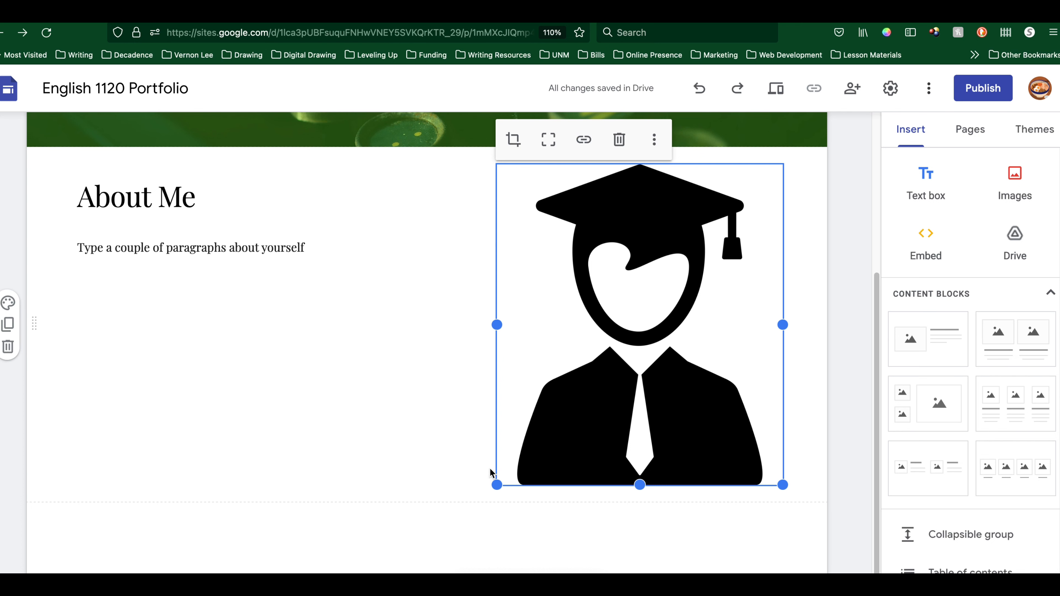
drag(495, 486, 540, 469)
scroll(396, 414, up, 2)
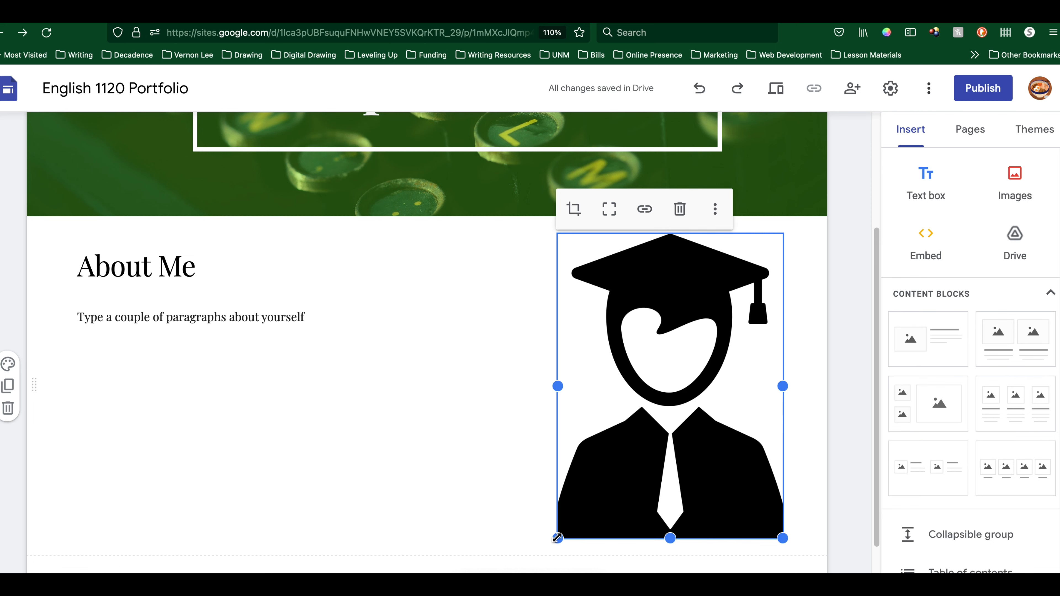
mouse_move(557, 538)
mouse_down()
mouse_move(494, 545)
mouse_move(543, 538)
mouse_up()
scroll(480, 403, down, 1)
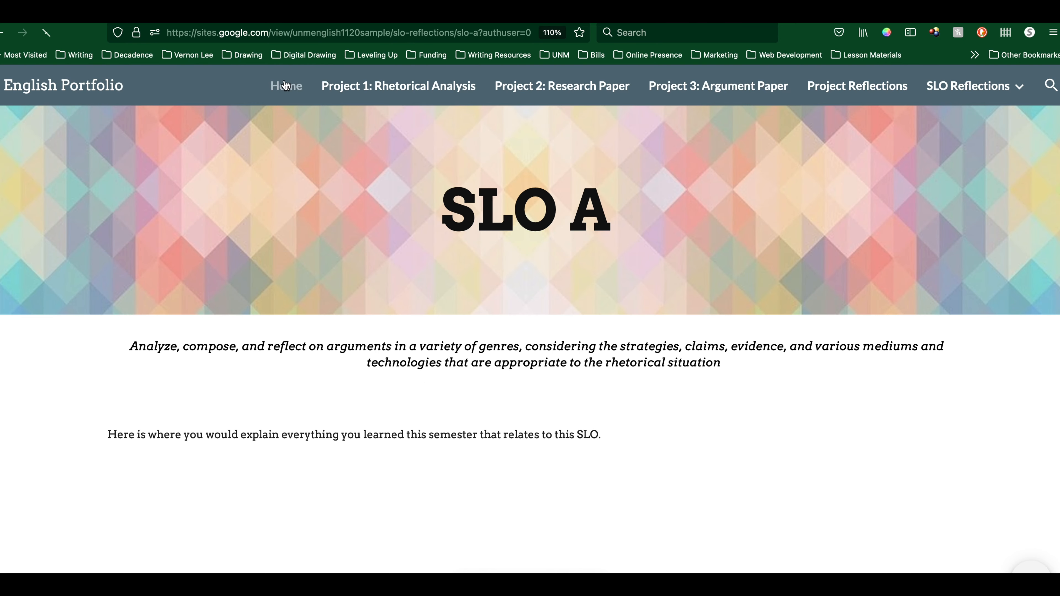
- Check the Home page of the sample English Portfolio site and add a text box section between the header and About Me
click(284, 86)
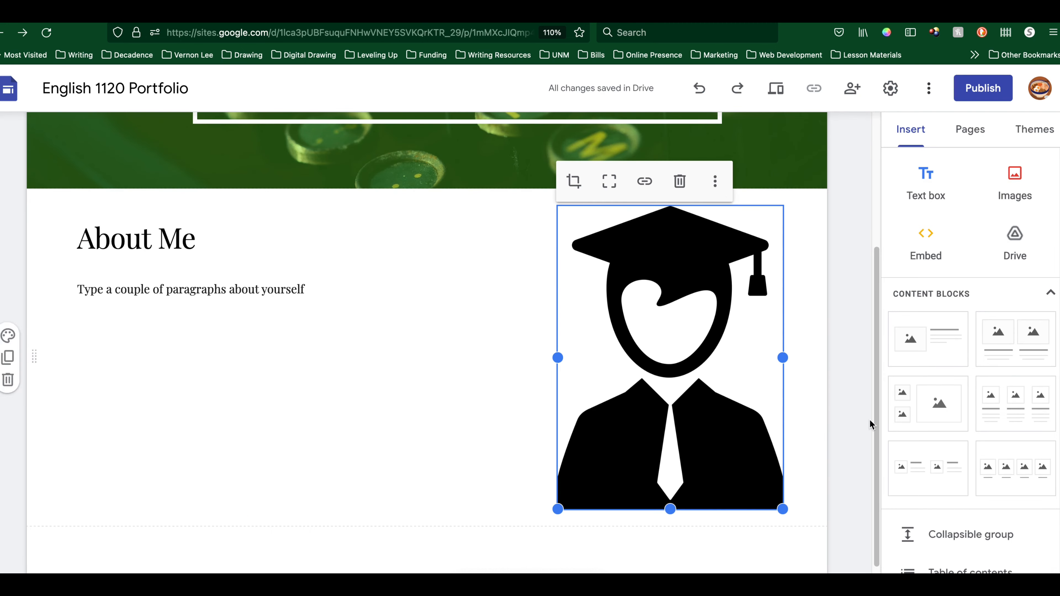
click(926, 184)
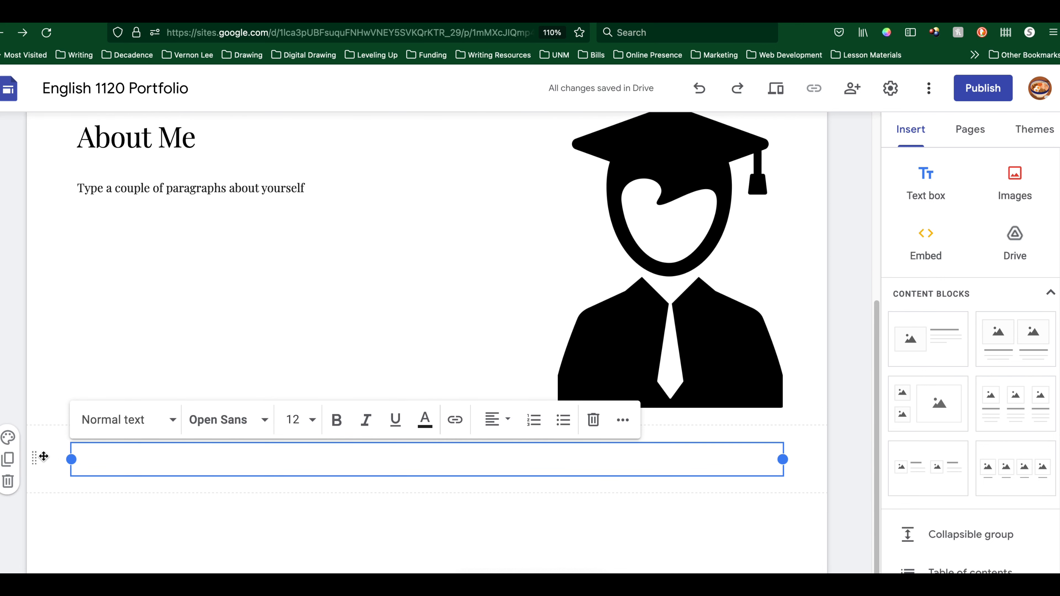
drag(38, 459, 71, 390)
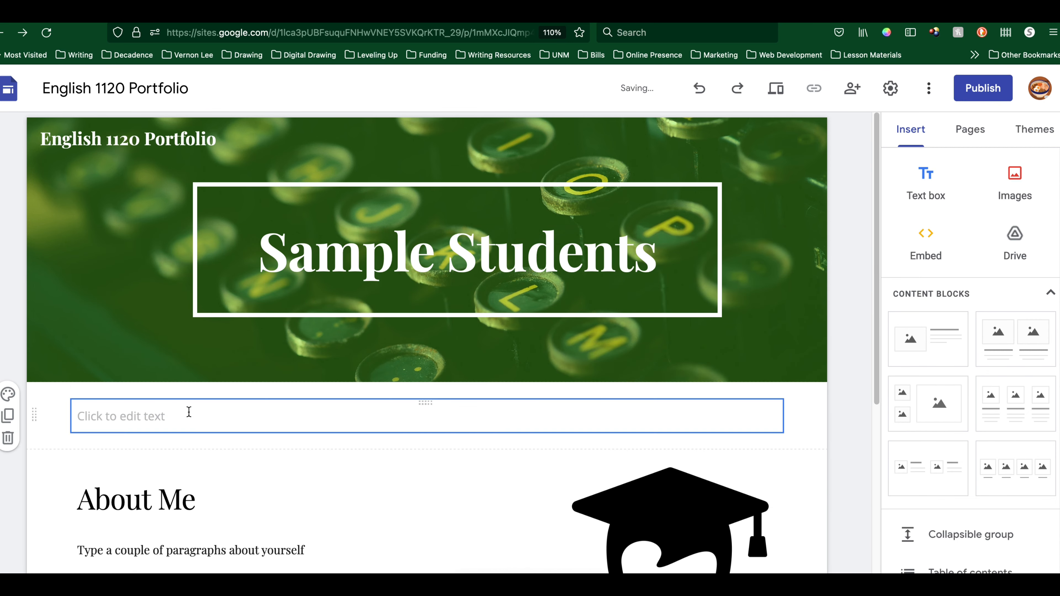
- Enter "Welcome to My Portfolio!" in the new text box below the header
click(182, 418)
text(W)
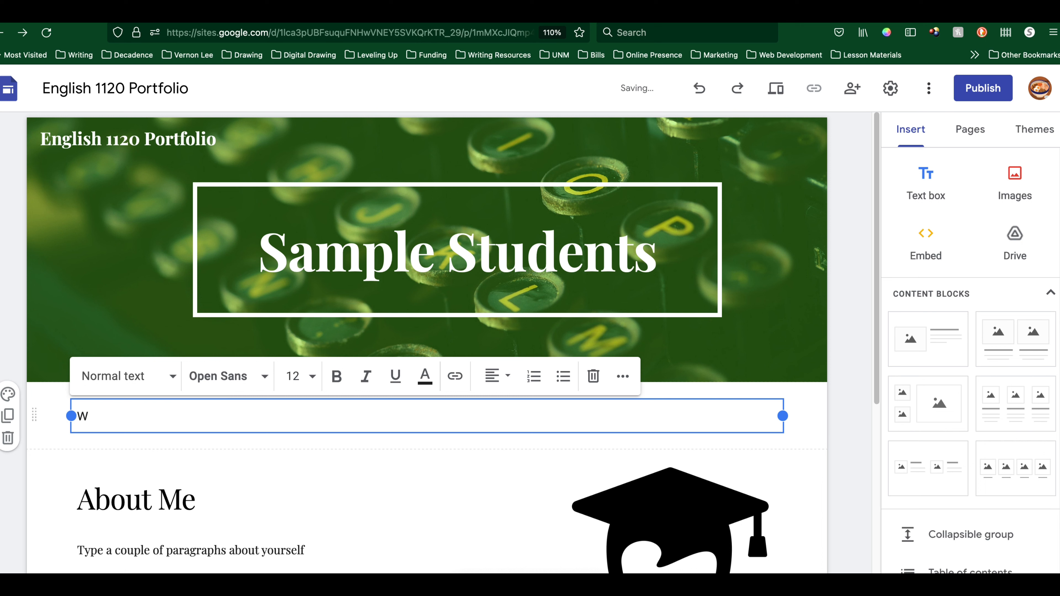
text(elcome to my Portfolio!)
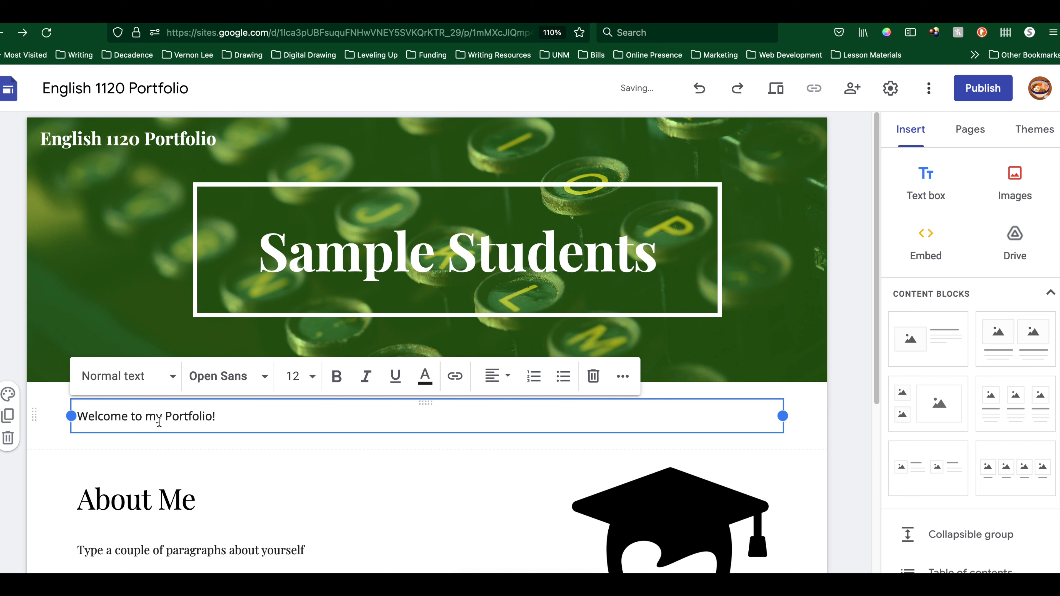
key(BackSpace)
text(M)
- Apply the Title style to the welcome text and center it
drag(236, 412, 75, 415)
click(157, 386)
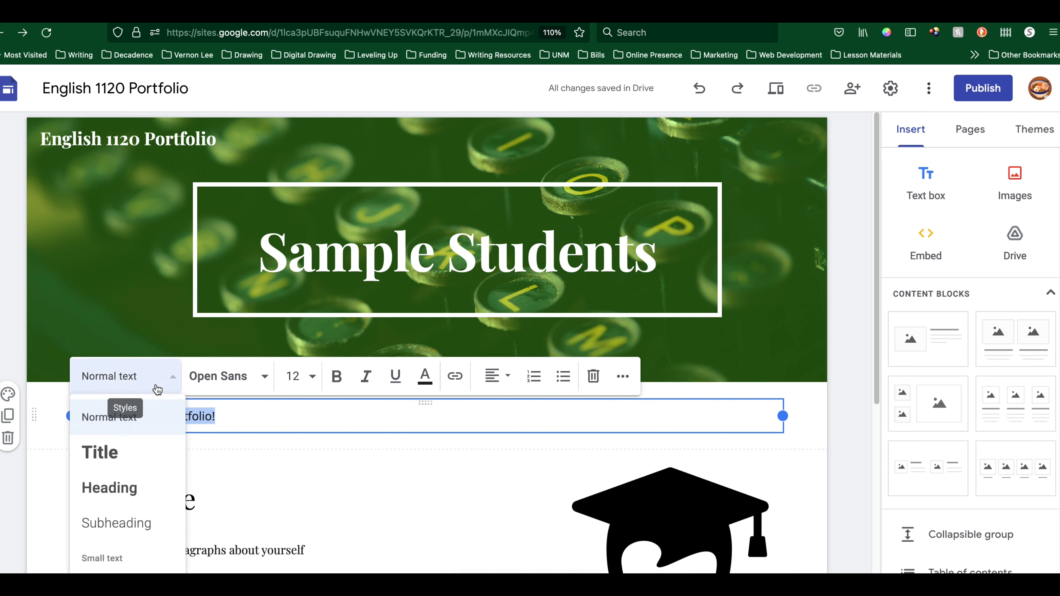
click(102, 452)
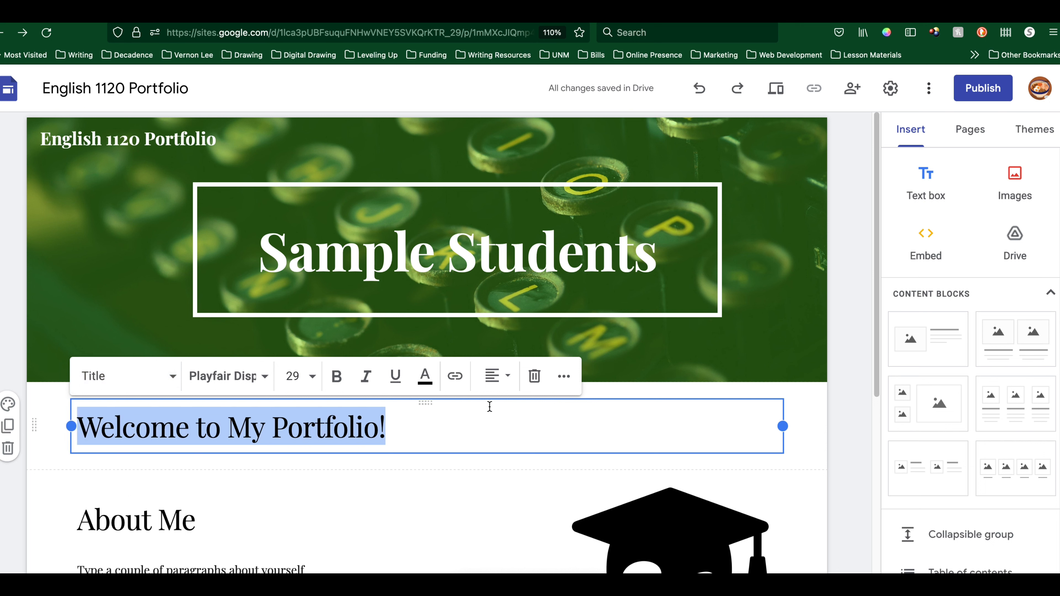
click(495, 385)
click(502, 416)
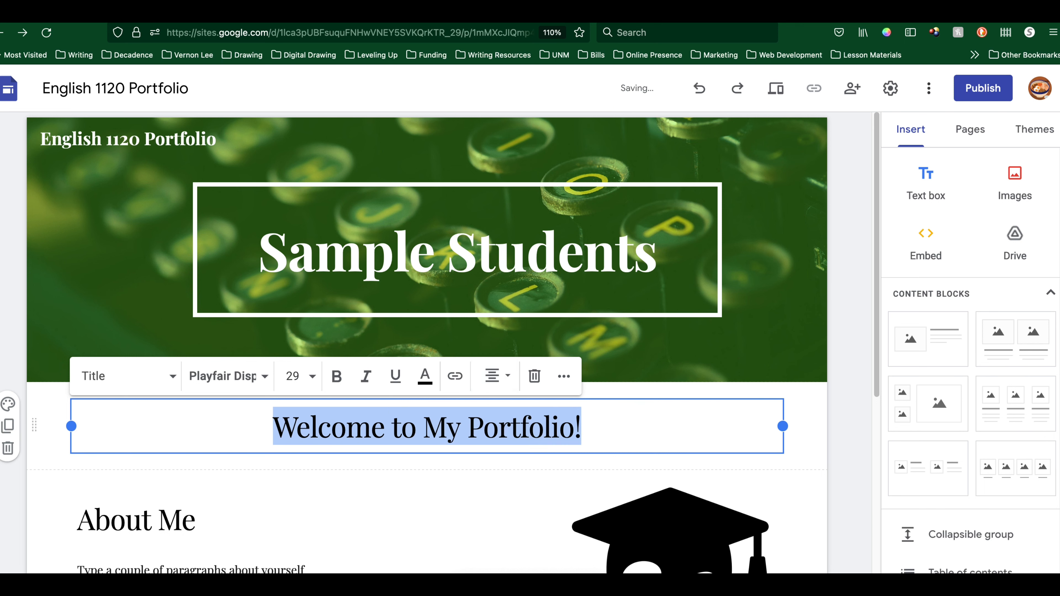
- Try section color Style 3 on the welcome section, and settle on Style 2
click(8, 407)
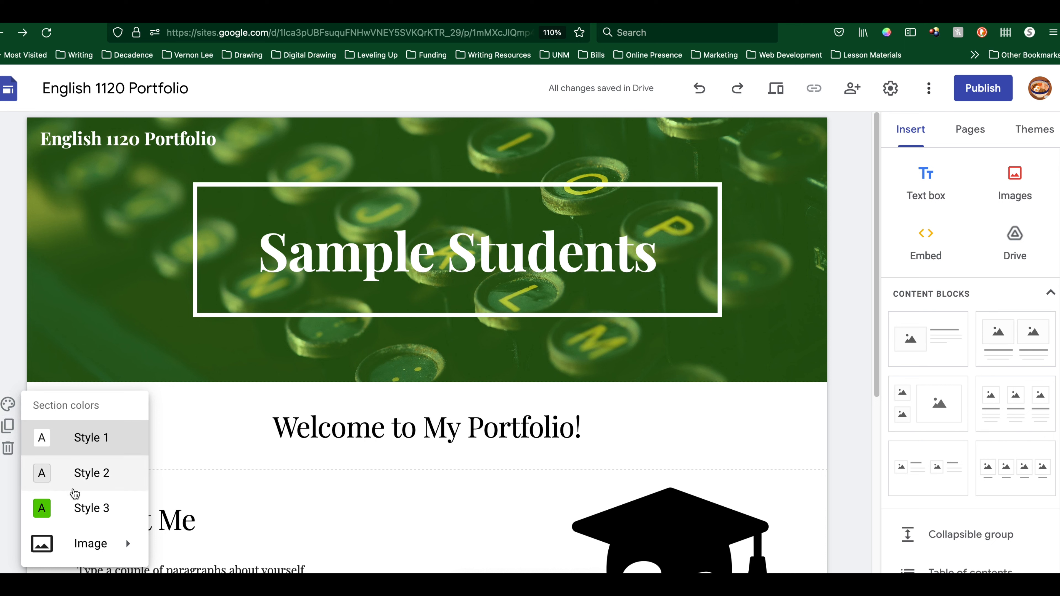
click(76, 507)
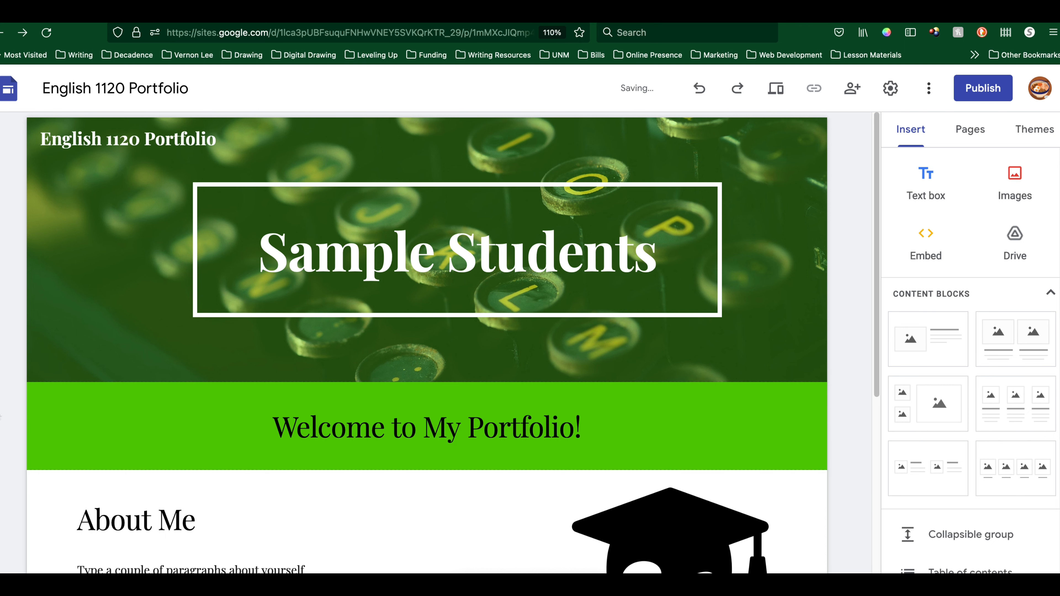
click(7, 407)
click(61, 472)
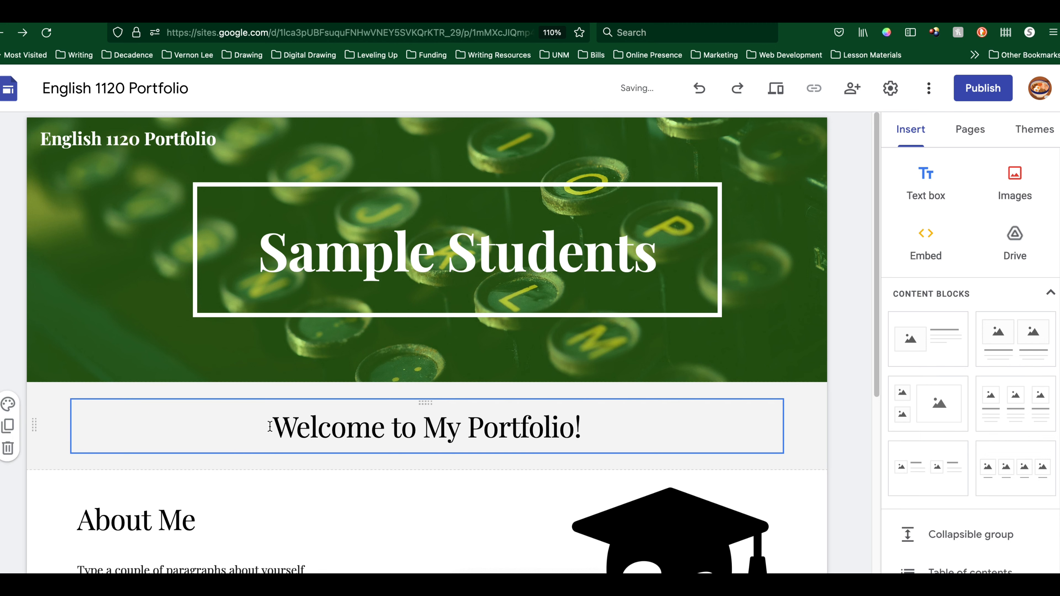
- Make the "Welcome to My Portfolio!" text bold
drag(270, 426, 613, 431)
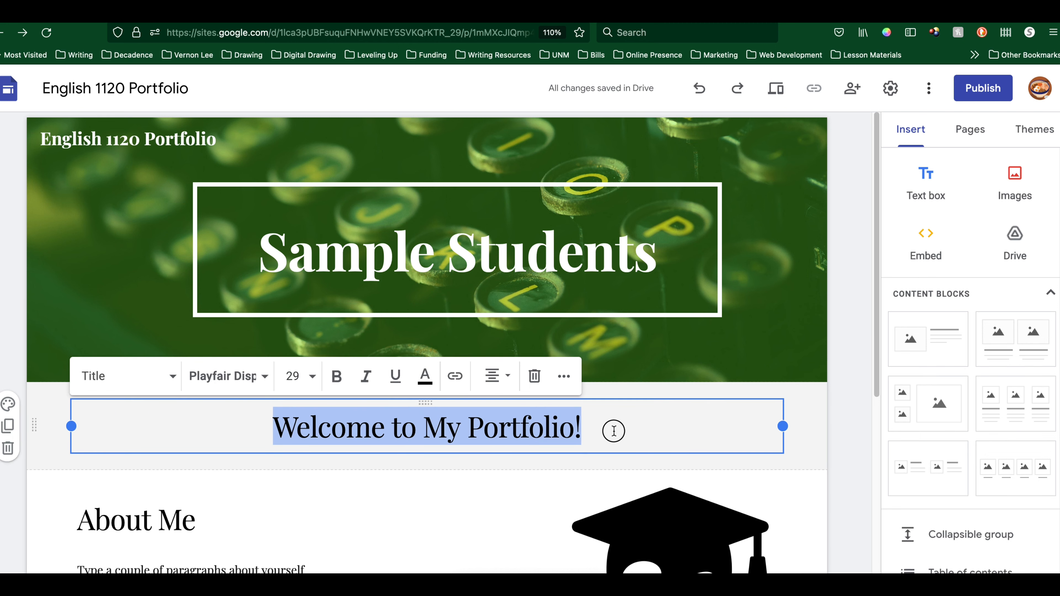
click(337, 377)
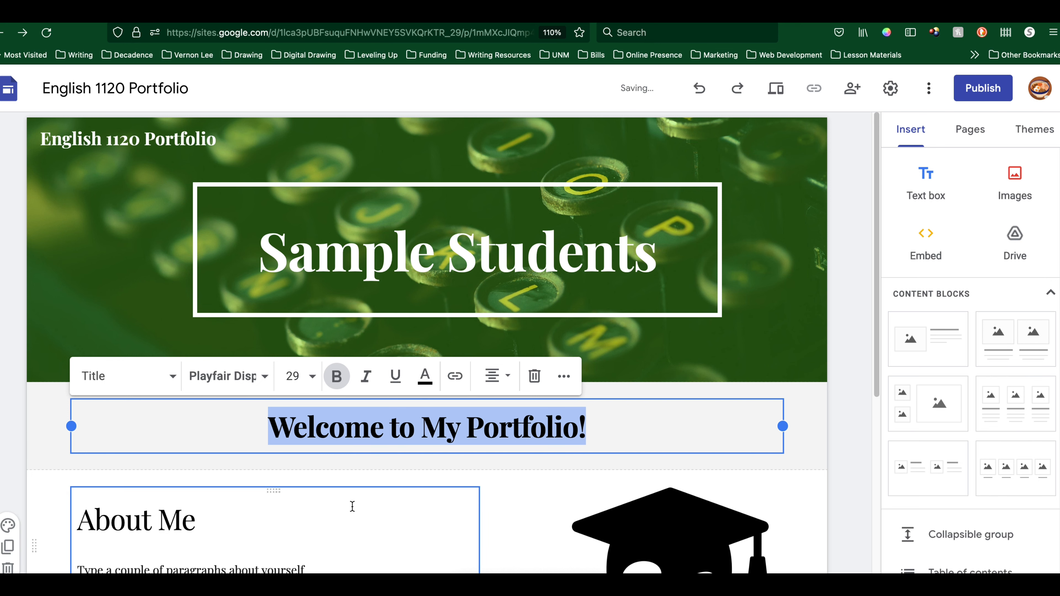
click(205, 436)
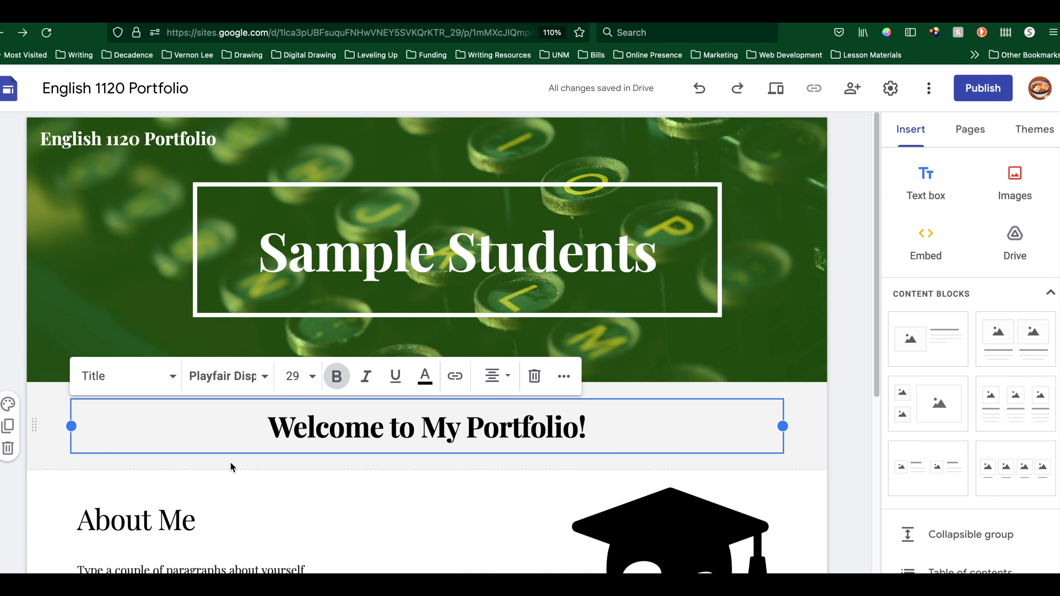
- Add another text box and move its section below the About Me section
scroll(385, 481, down, 8)
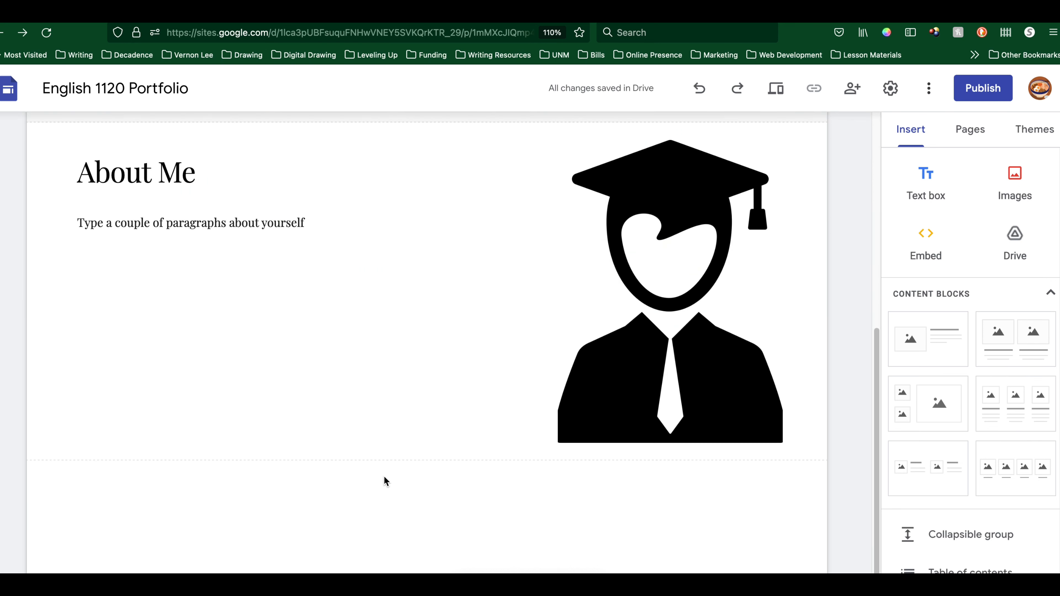
click(925, 171)
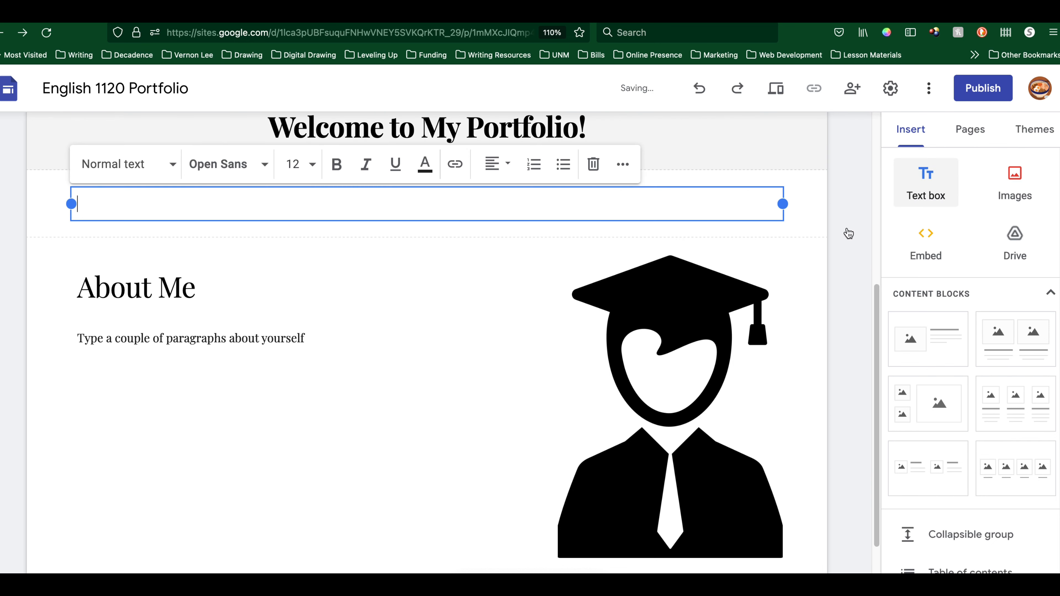
drag(33, 207, 97, 480)
click(88, 500)
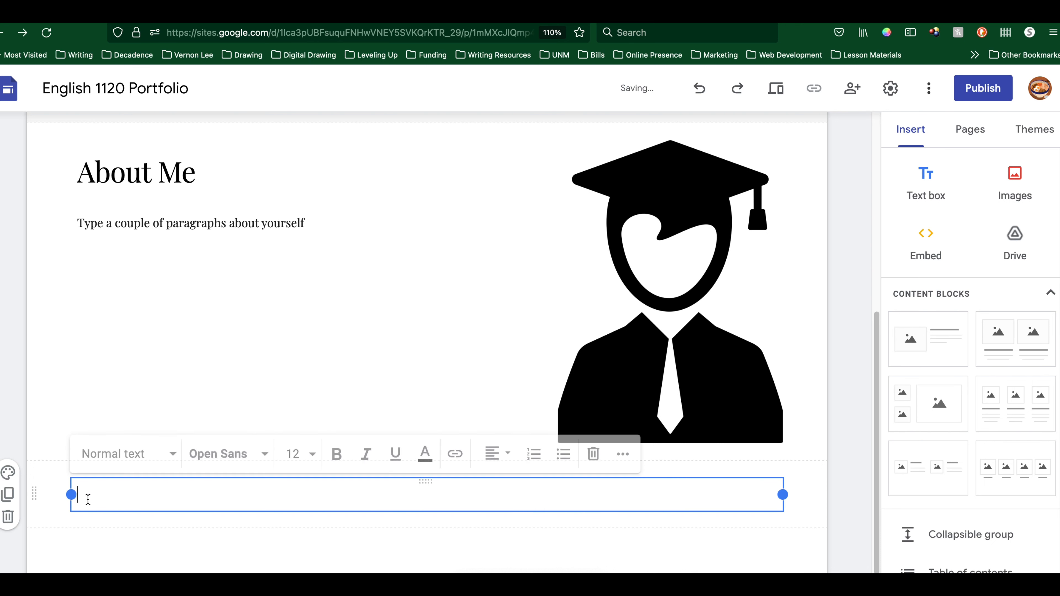
- Enter "Learning Plan" in the text box below About Me and apply the Title style to it
text(Learn)
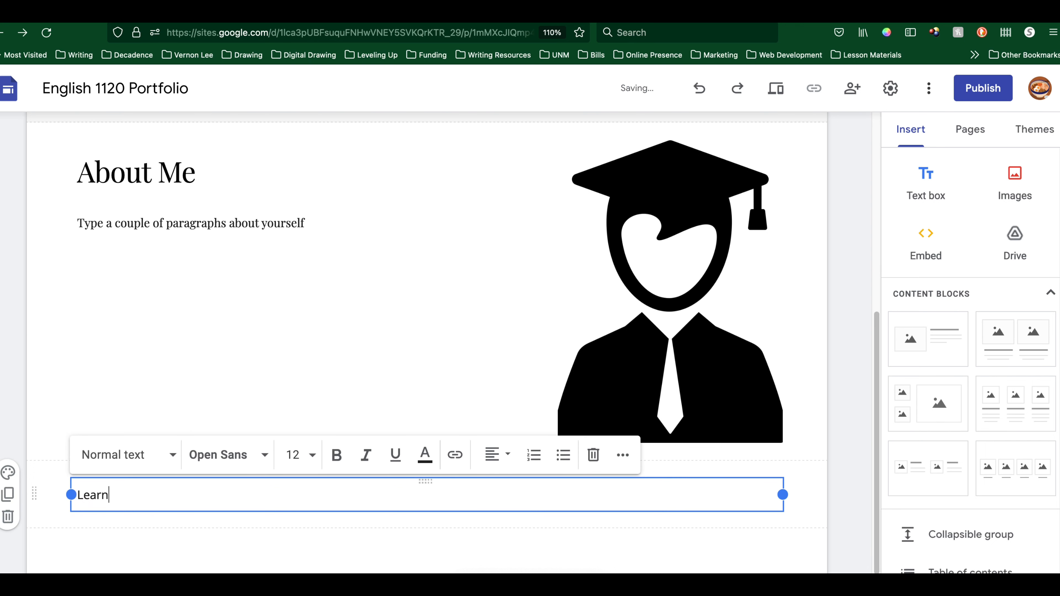
text(ing Plan)
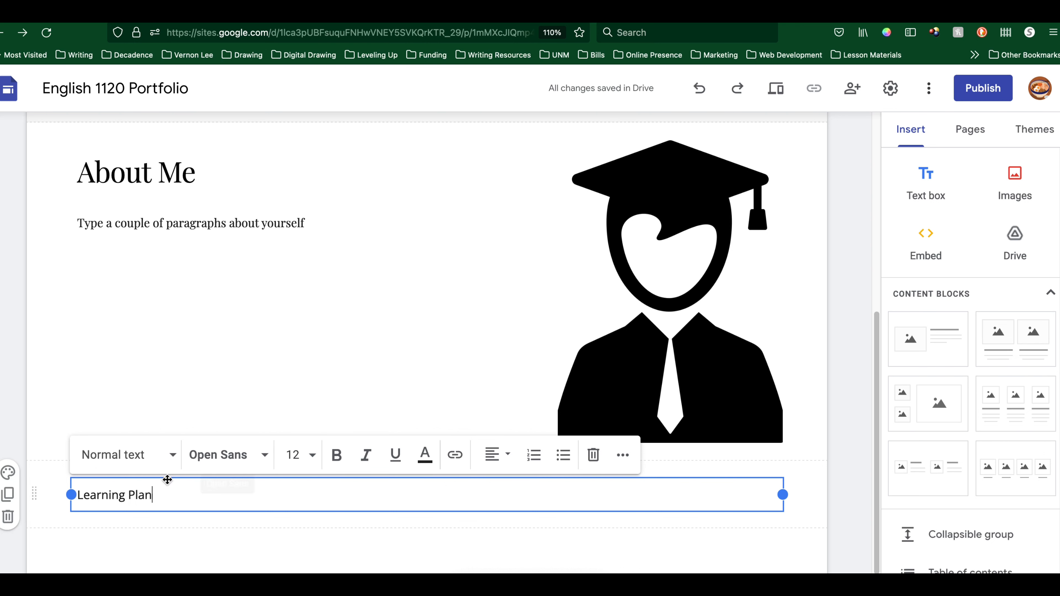
drag(153, 494, 75, 495)
click(172, 454)
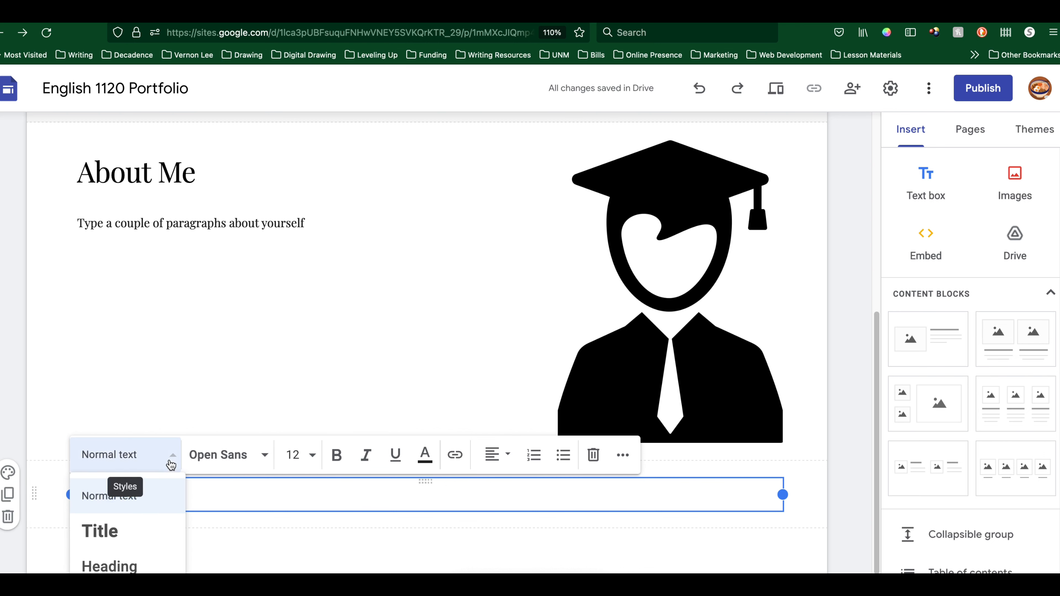
click(119, 534)
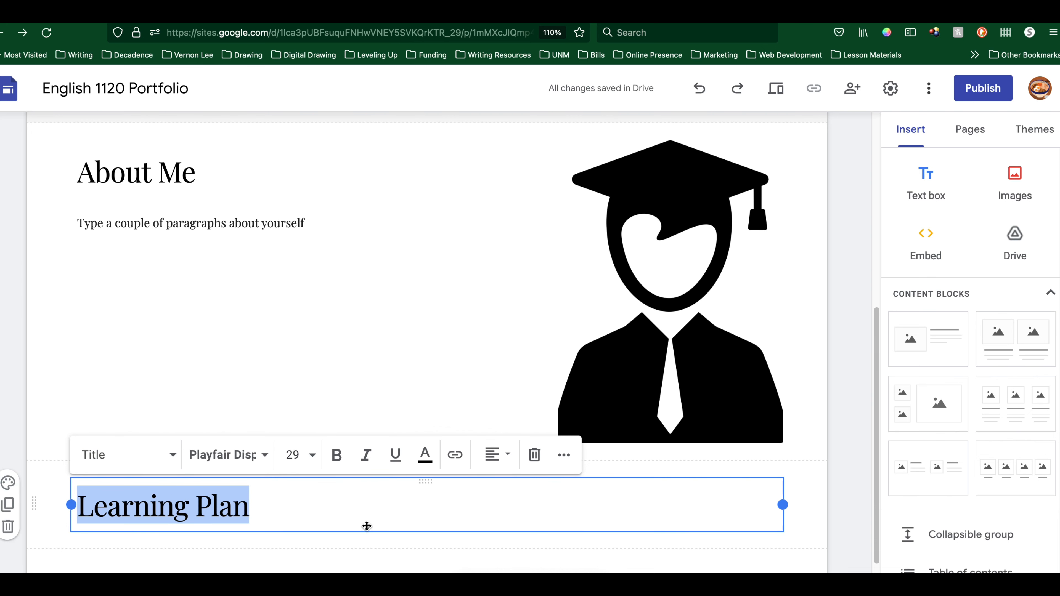
- Insert a content block with an image placeholder beside a heading and body text below the Learning Plan title
click(356, 516)
scroll(343, 509, down, 2)
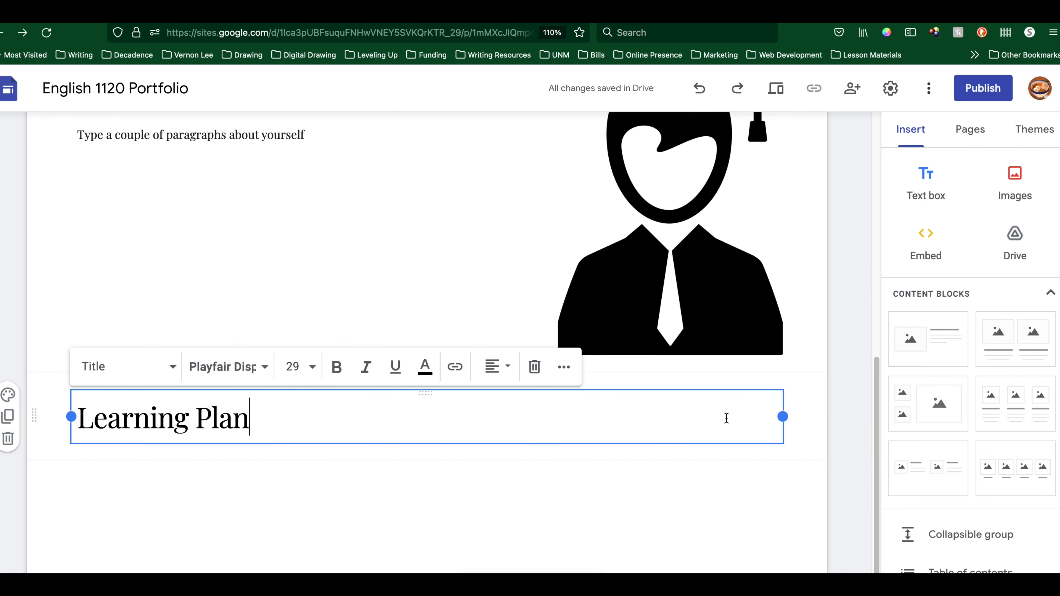
scroll(304, 281, up, 3)
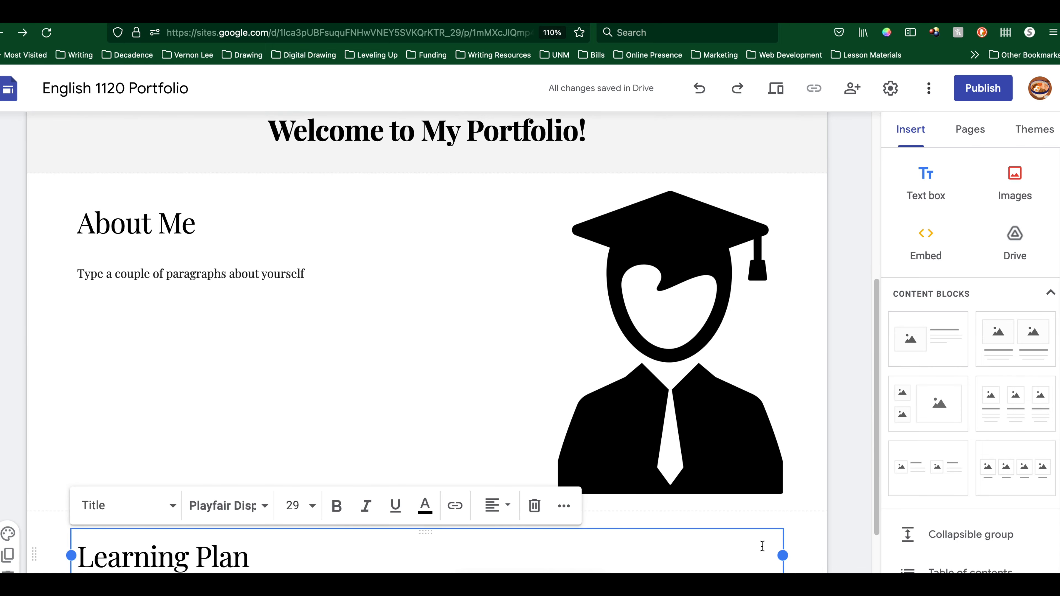
scroll(688, 520, down, 3)
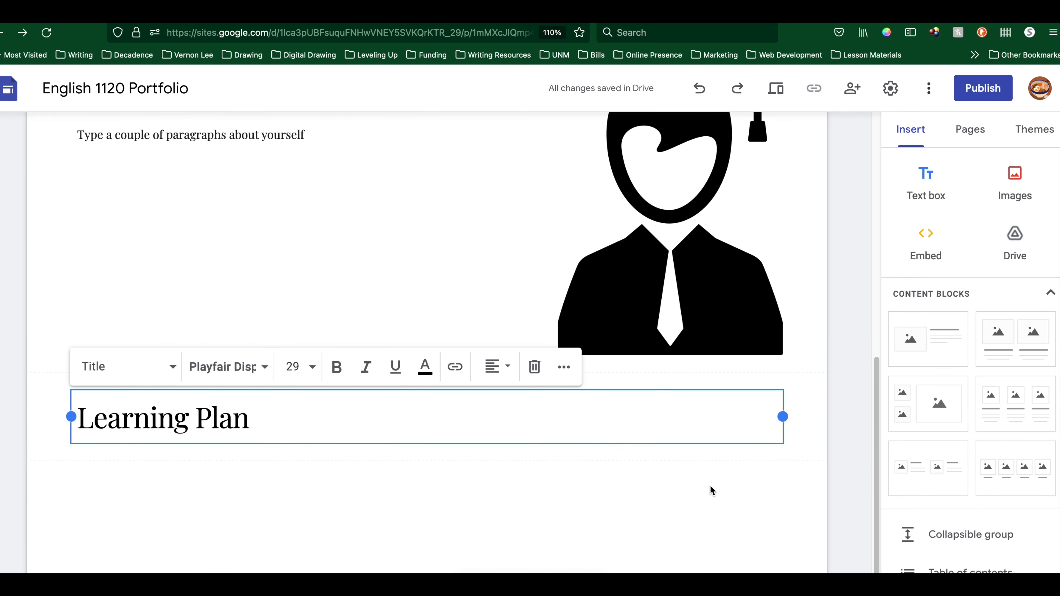
click(547, 542)
click(916, 348)
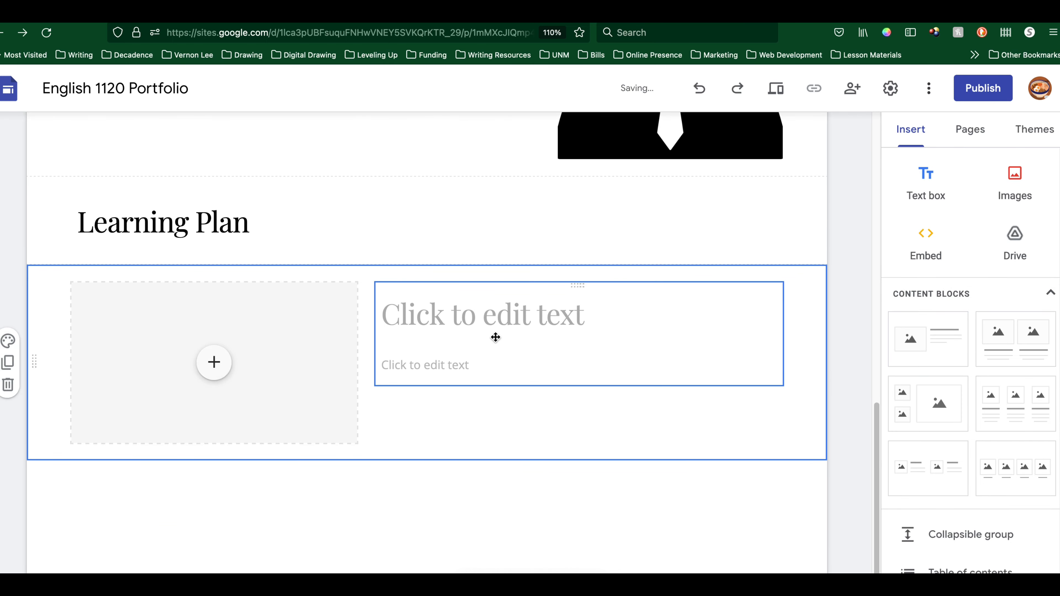
- Enter "My learning plan will go here at the end of the semester." as the body text of the new content block
click(477, 333)
click(430, 369)
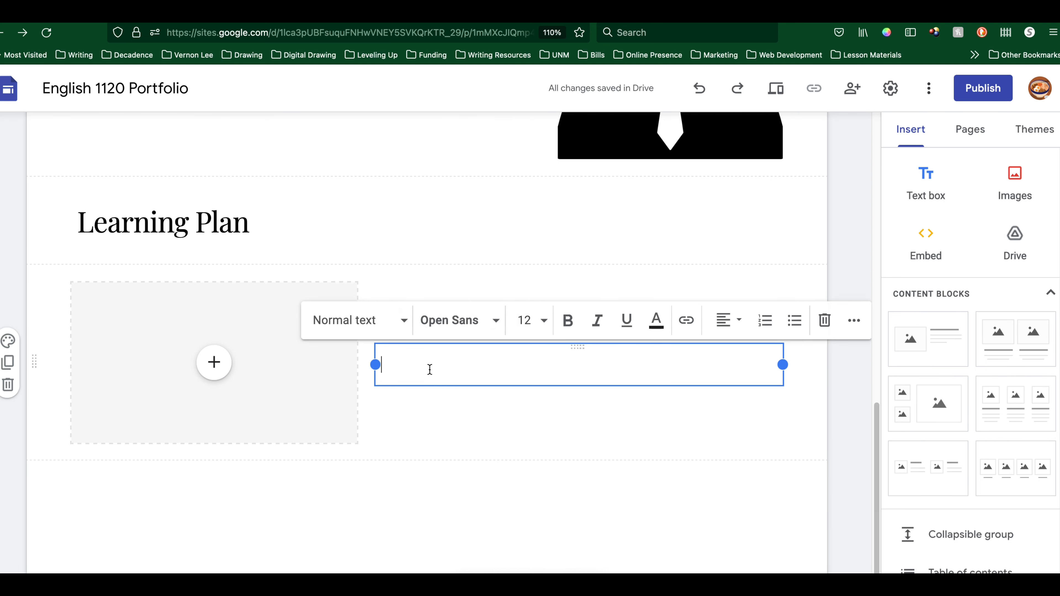
text(My)
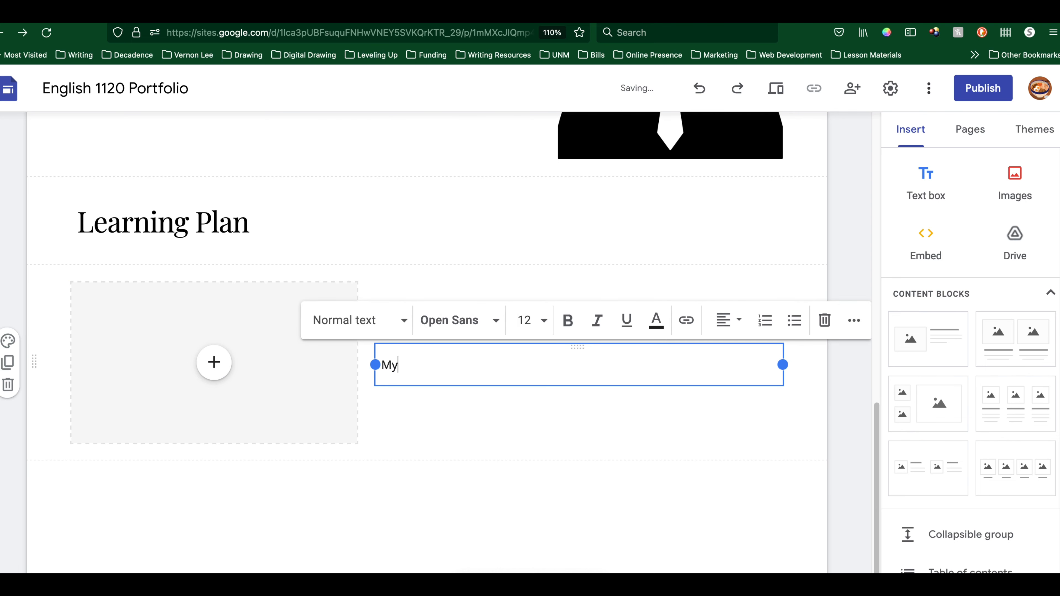
text( learning plan will go here)
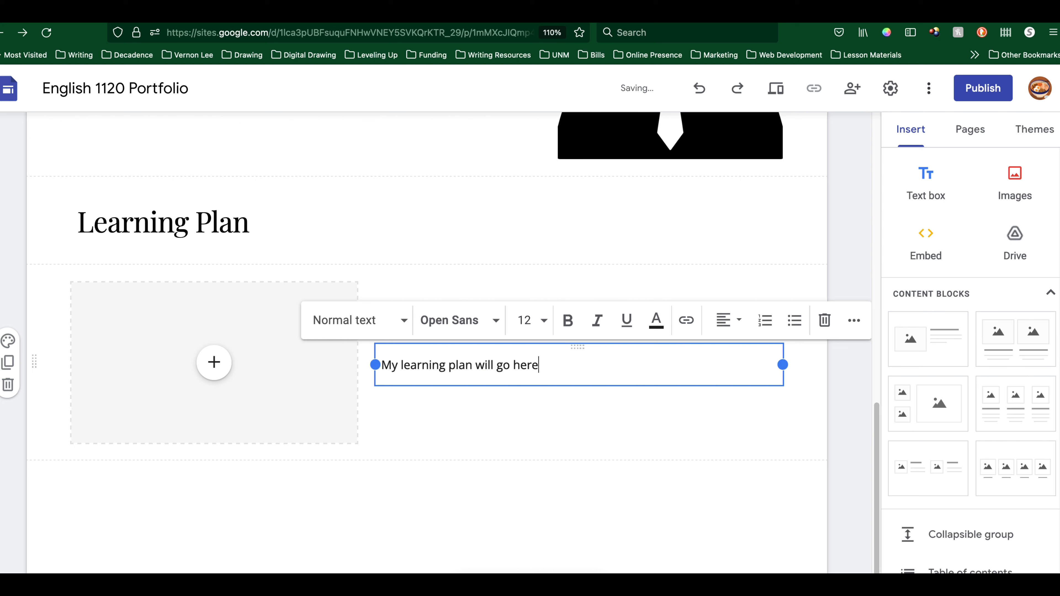
text( at the end of the semester.)
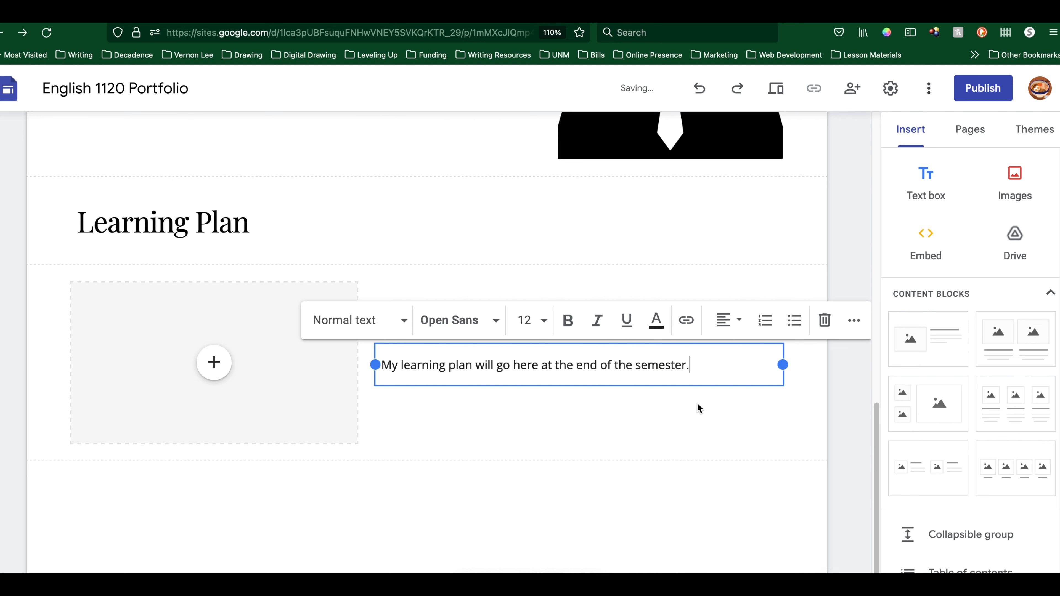
- Change the learning plan sentence's font to Playfair Display Normal
drag(710, 363, 373, 356)
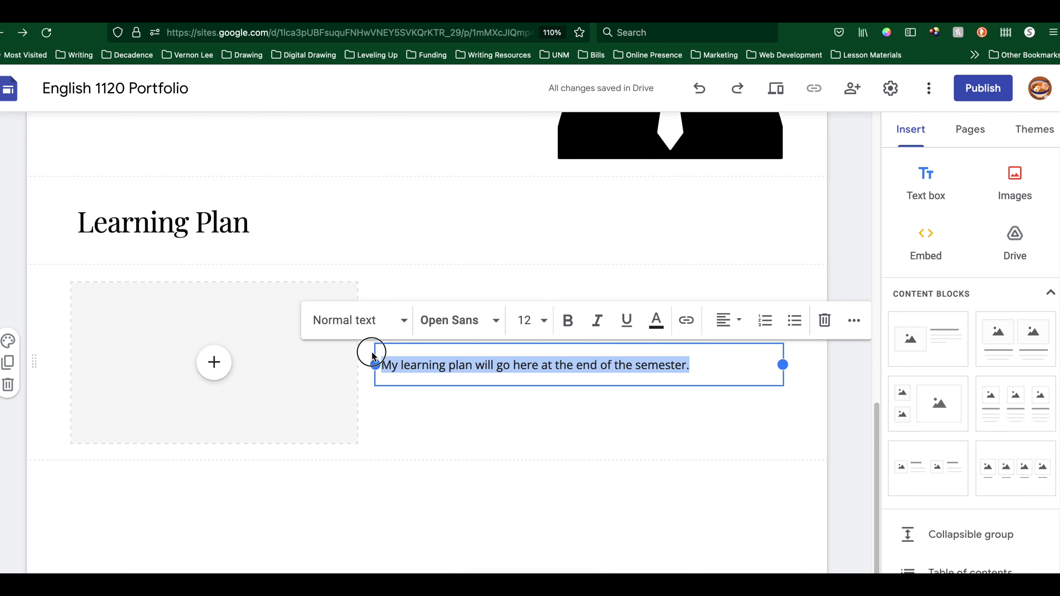
click(484, 320)
mouse_move(471, 413)
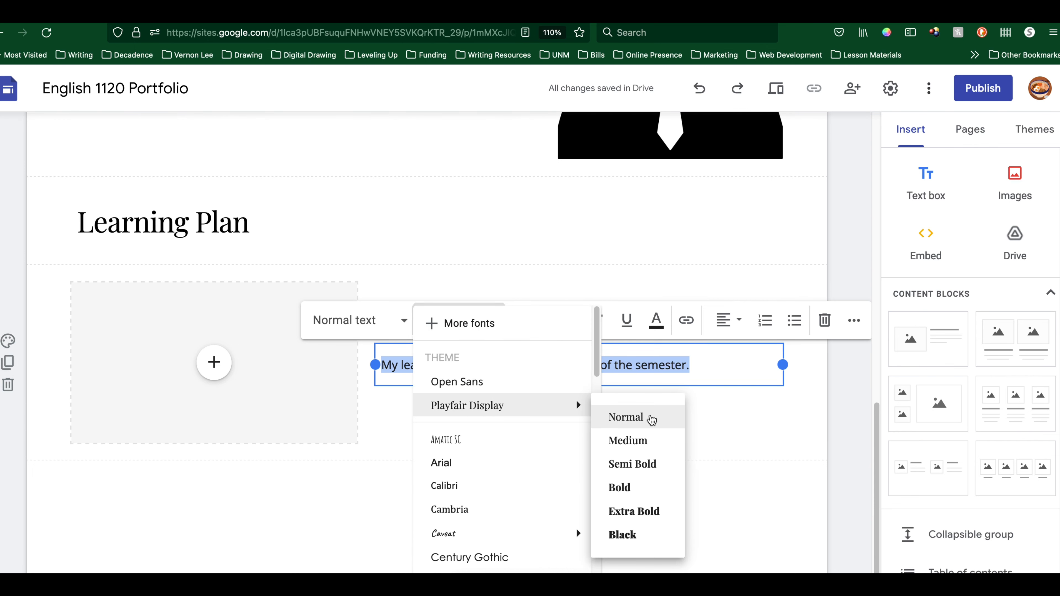
click(649, 416)
click(563, 504)
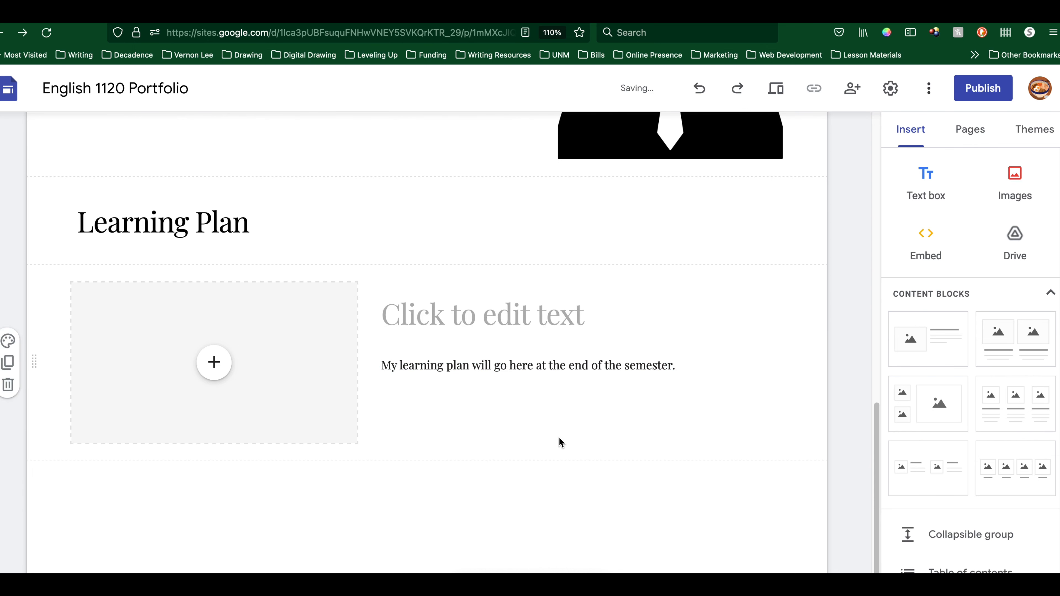
- Create a new site page named "Project 1: Rhetorical Analysis"
scroll(559, 437, up, 10)
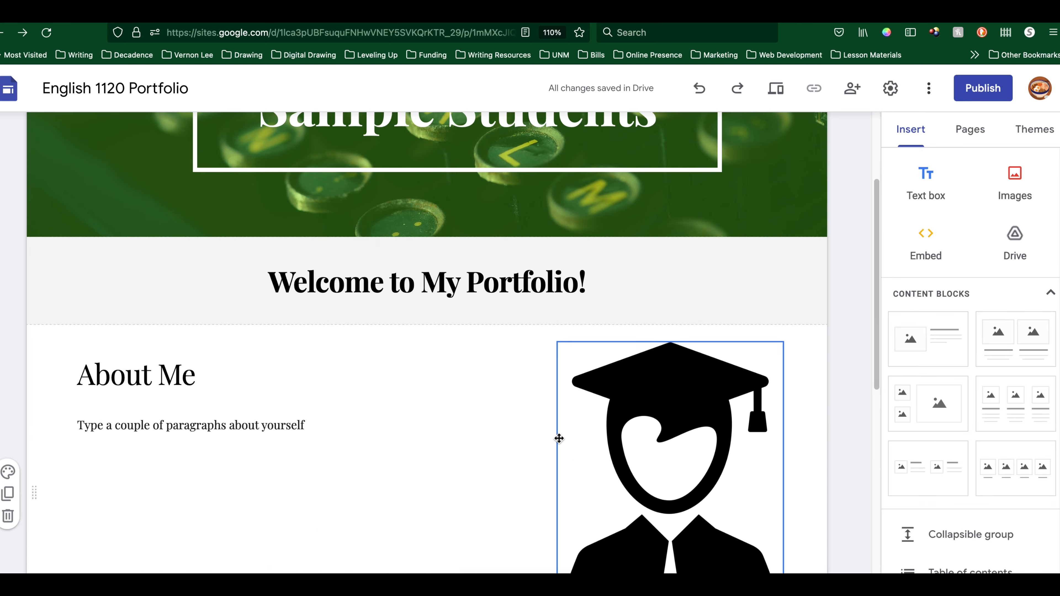
scroll(563, 439, down, 10)
scroll(567, 441, up, 13)
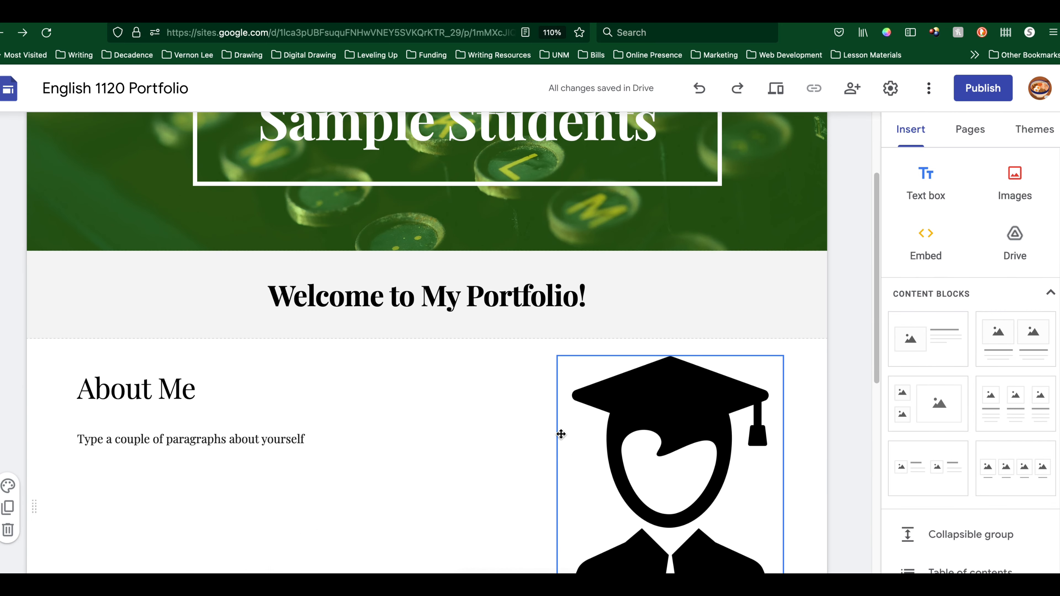
click(969, 135)
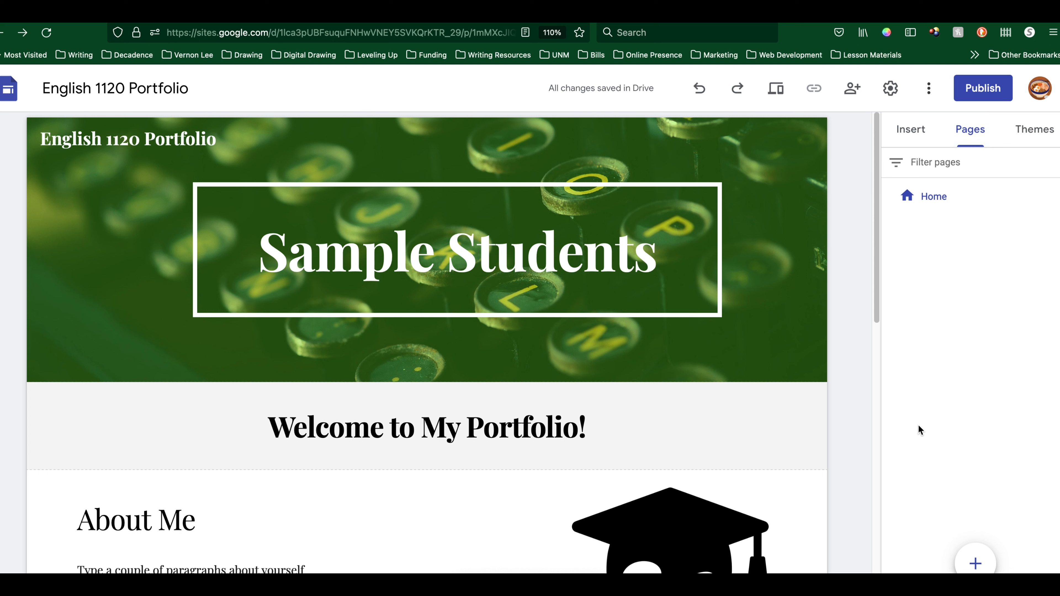
mouse_move(977, 568)
click(976, 563)
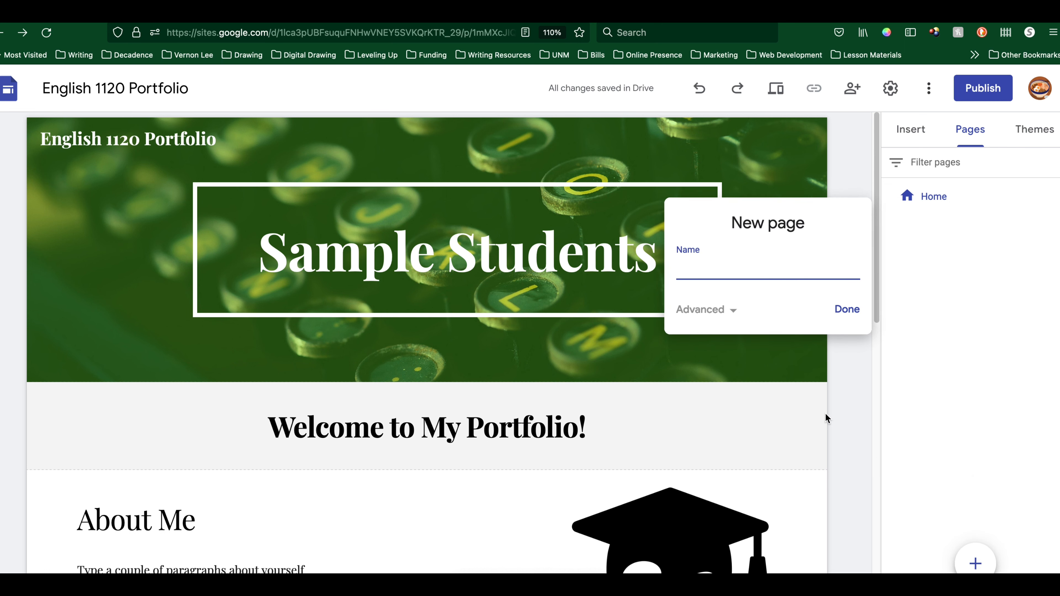
text(Project 1: Rhetorical Analysis)
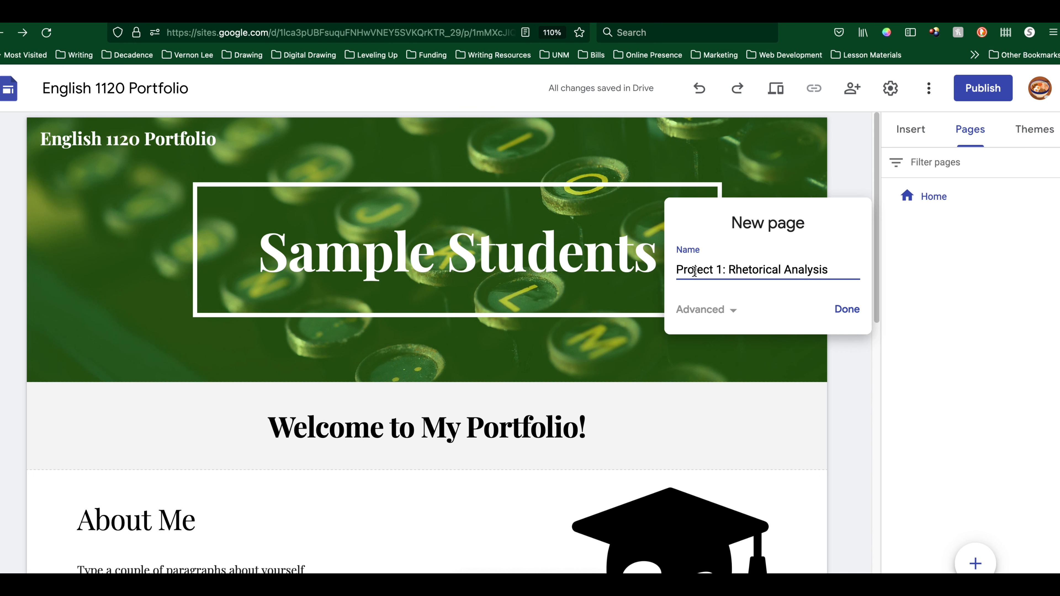
click(847, 311)
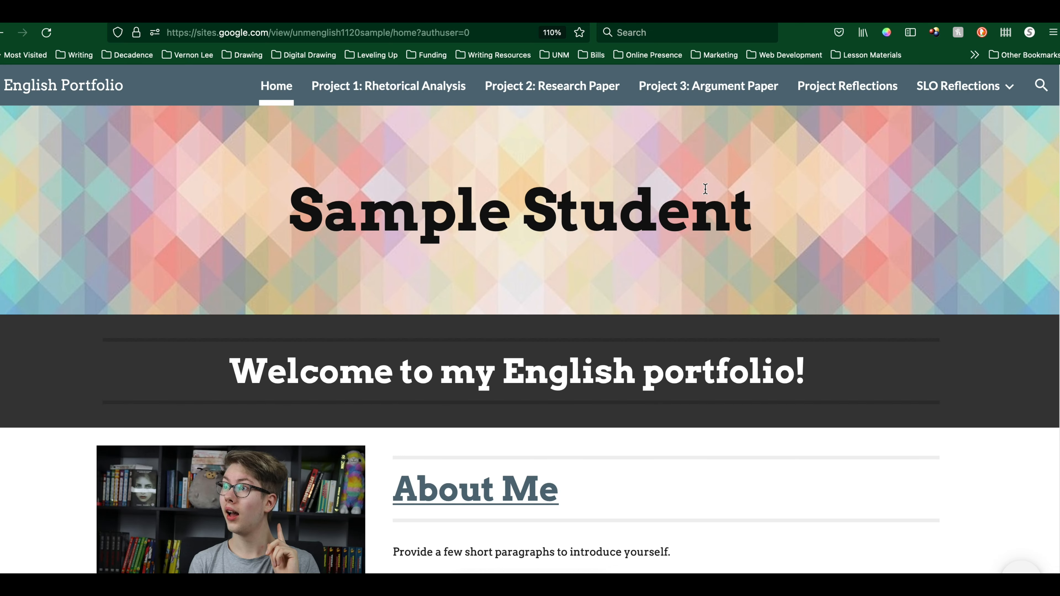
- Examine the published sample portfolio's home page and the layout of its Project 1: Rhetorical Analysis page
scroll(712, 191, down, 6)
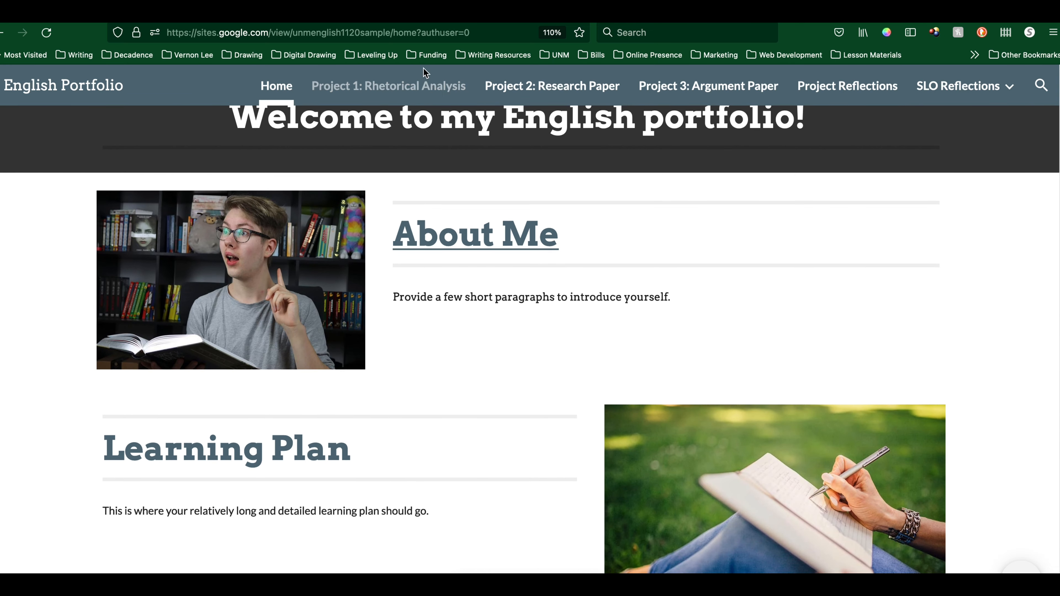
click(432, 88)
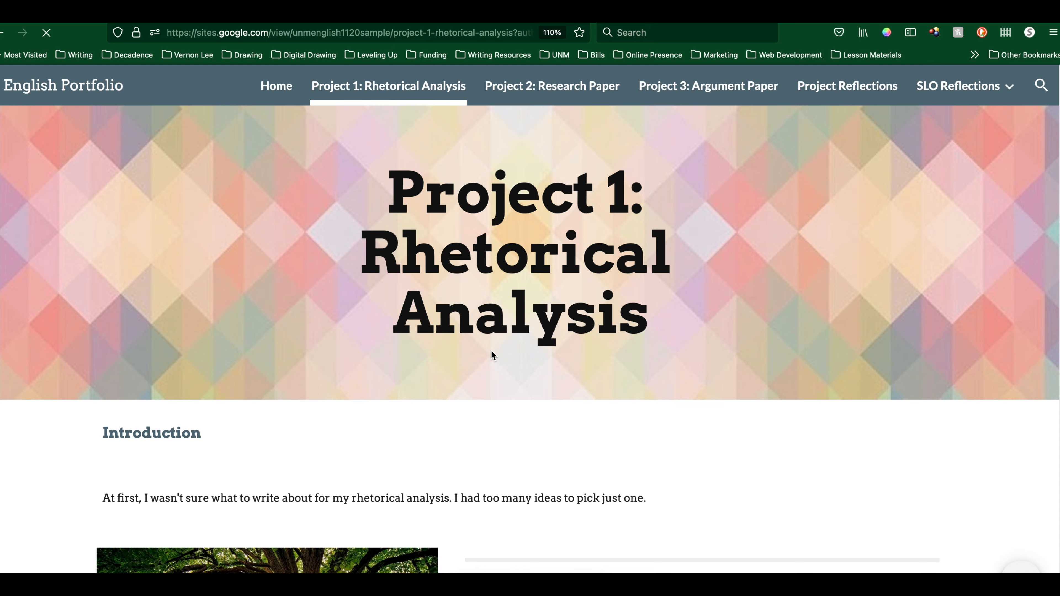
scroll(483, 367, down, 11)
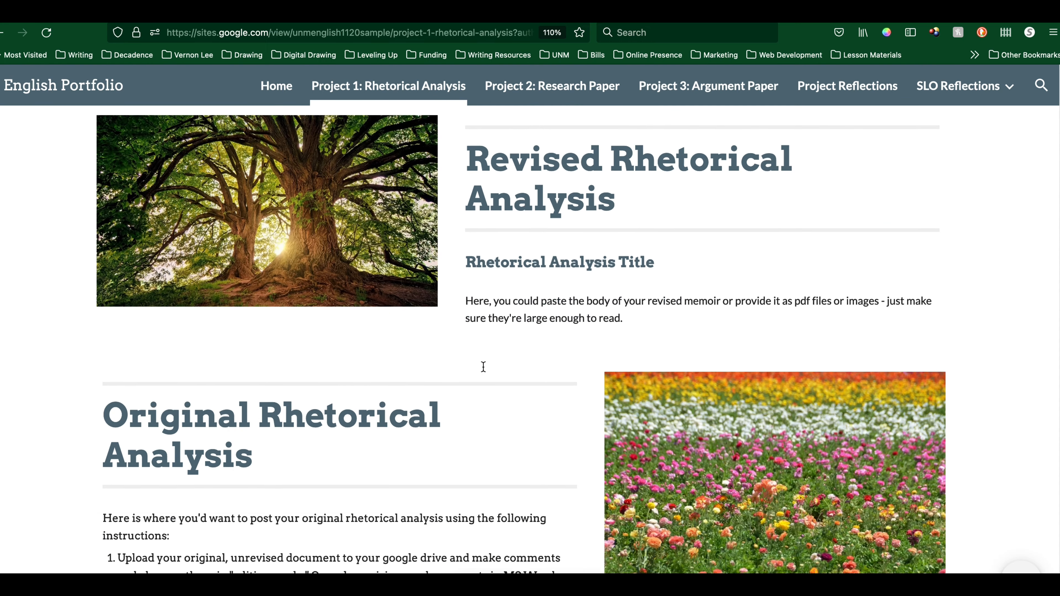
scroll(483, 368, down, 6)
scroll(483, 370, up, 17)
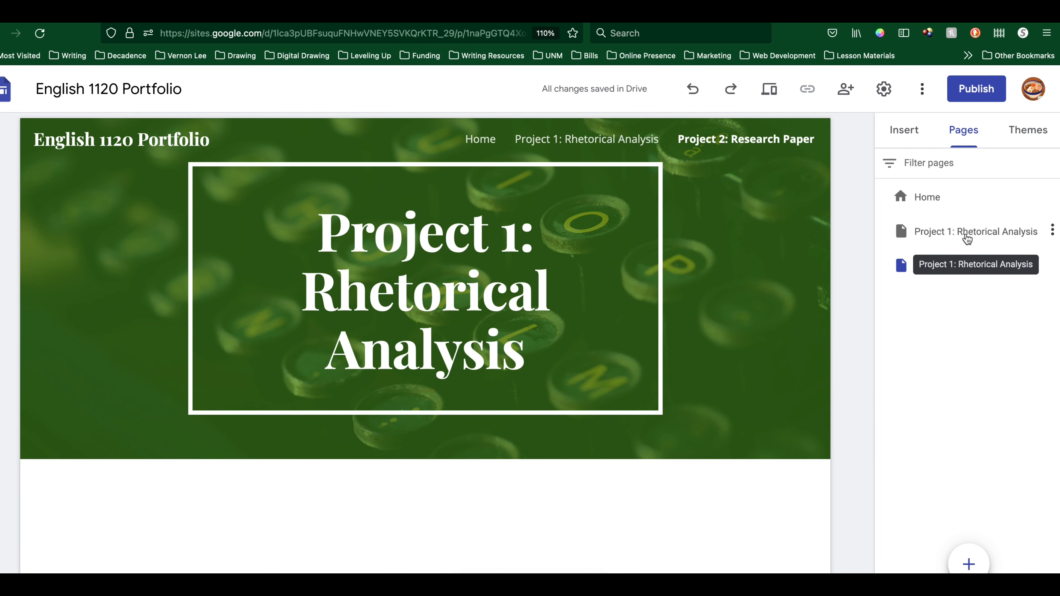
- Open the Project 1: Rhetorical Analysis page in the portfolio editor and the matching page in the 1120 Sample Portfolio for comparison
click(970, 236)
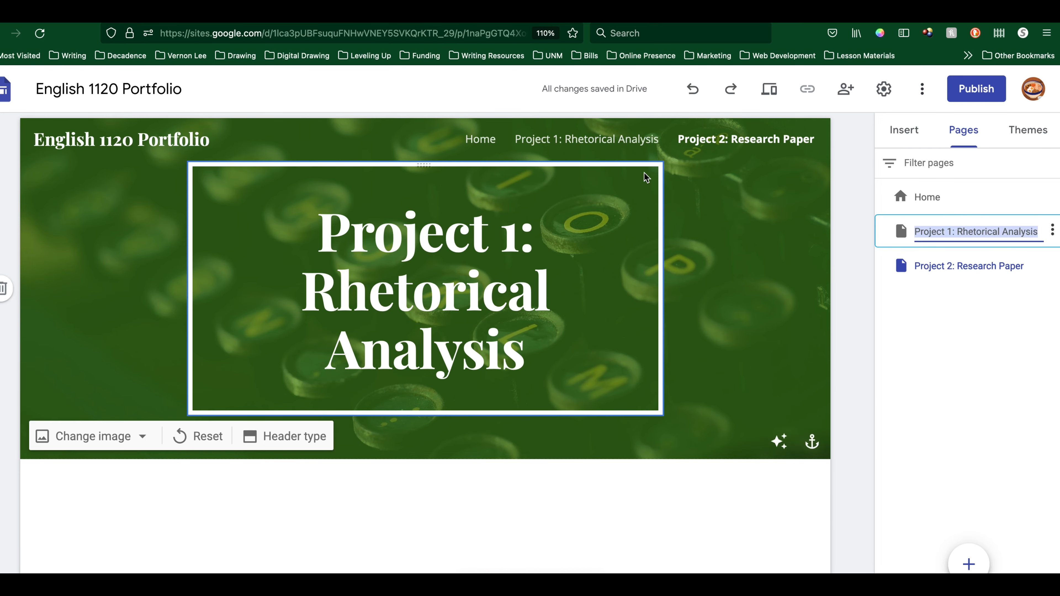
click(589, 142)
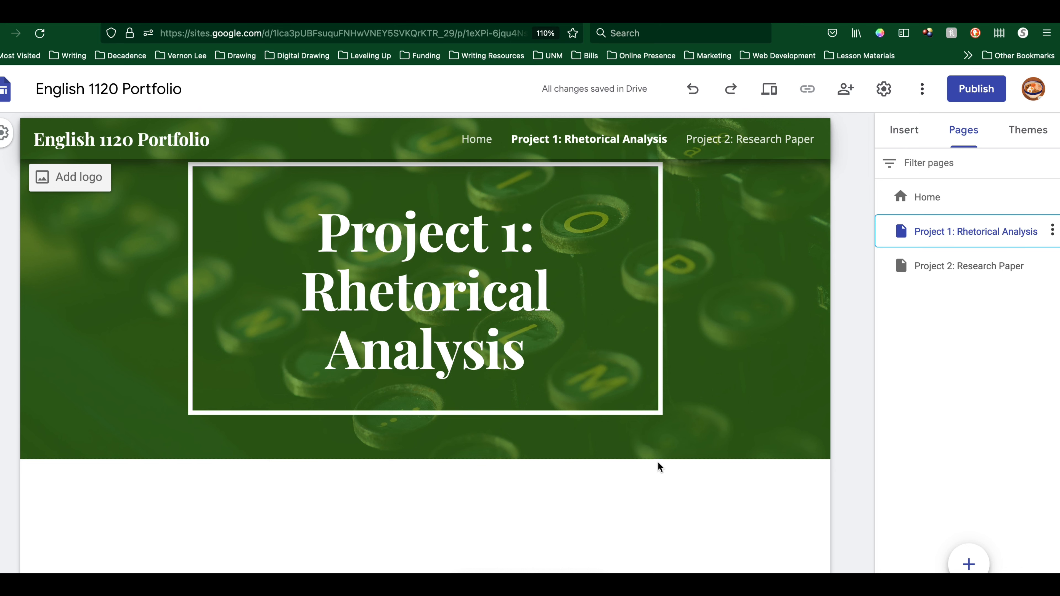
key(ctrl+Tab)
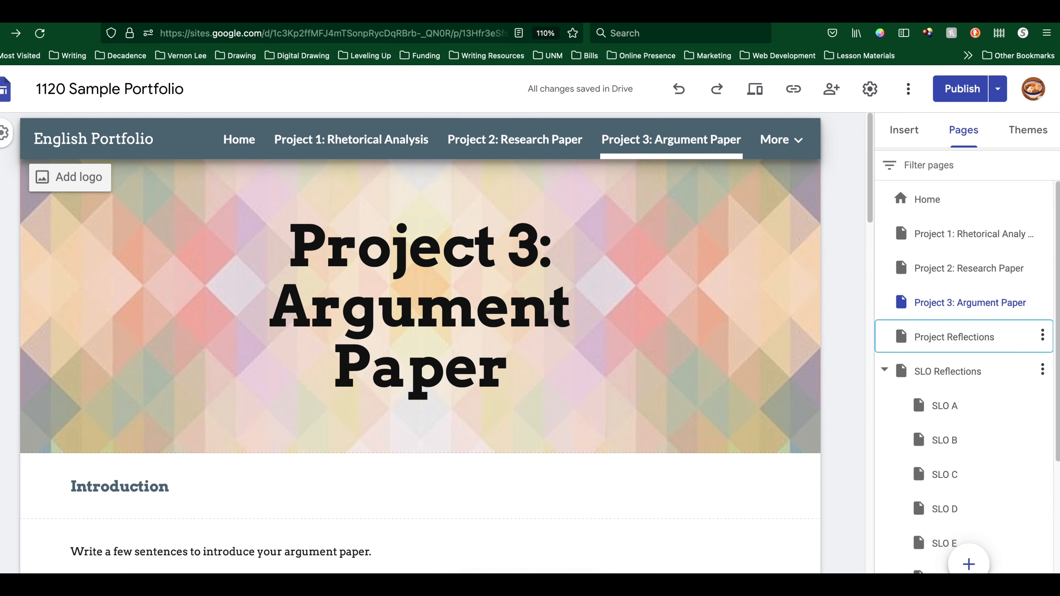
click(343, 144)
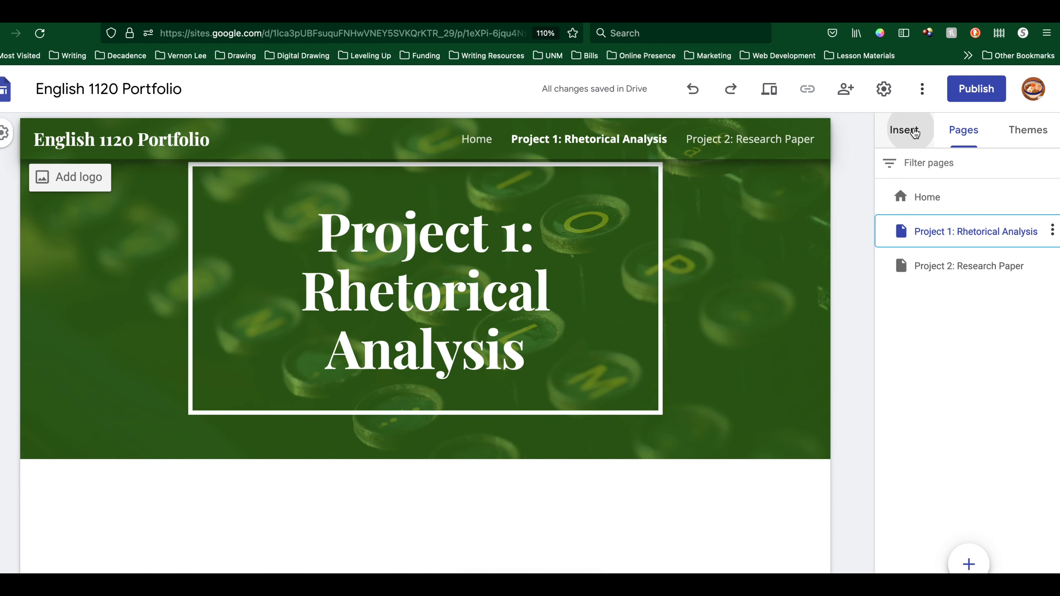
- Add a text box reading "Introduction" below the header of the portfolio's Project 1 page
click(904, 130)
click(914, 188)
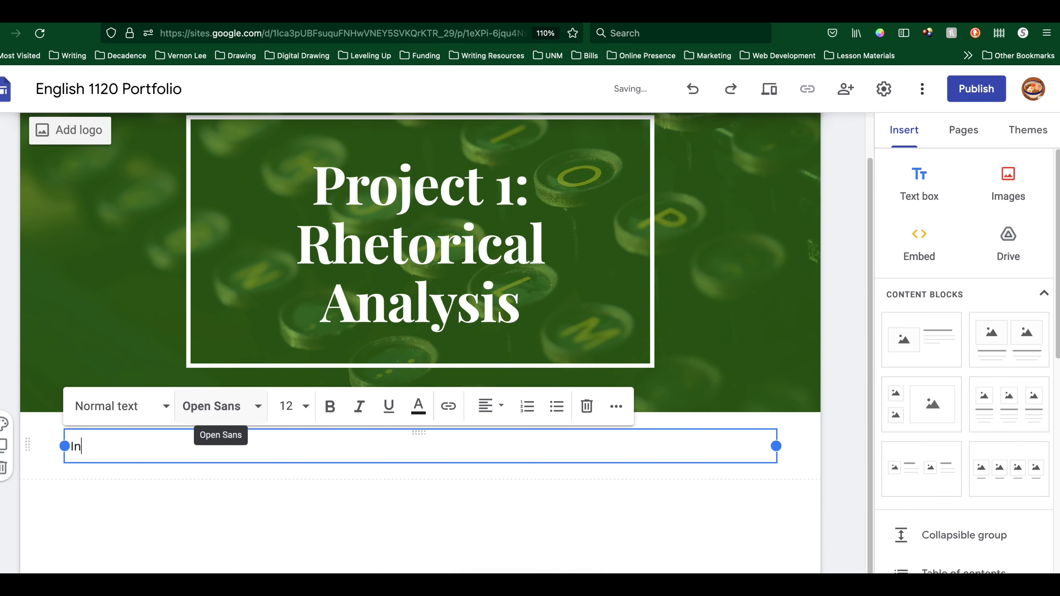
text(Introduction)
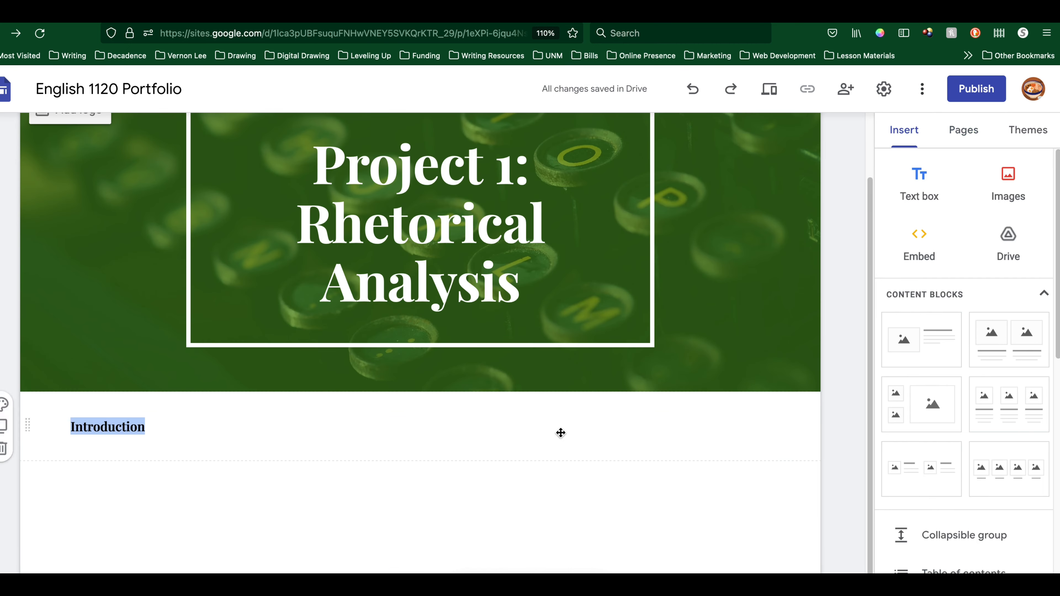
- Add a text box below Introduction reading "Describe your experience with the project in one or two sentences." and check the sample's Project 1 page
click(929, 192)
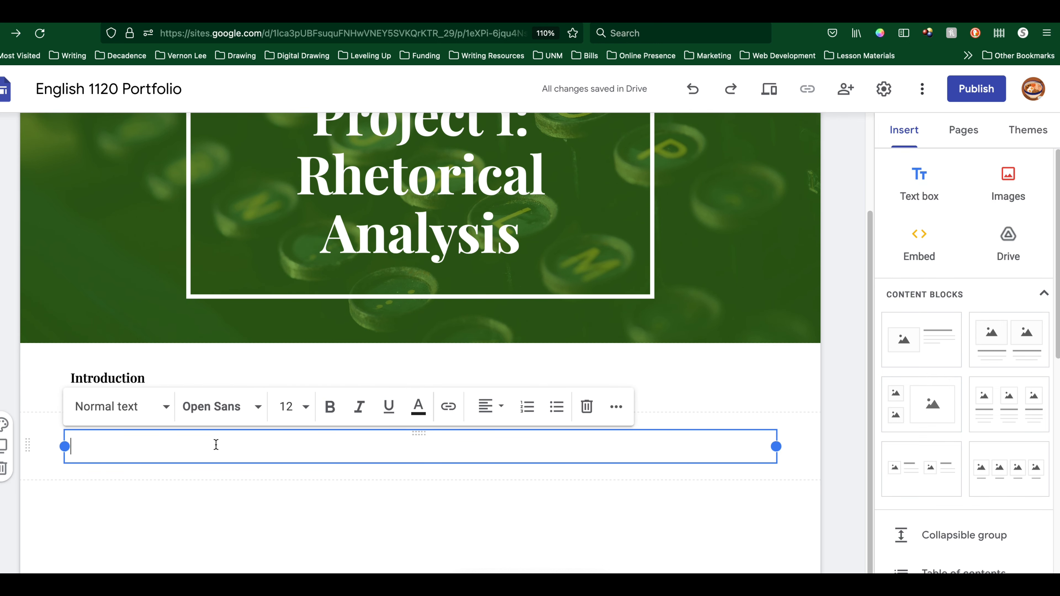
text(Descr)
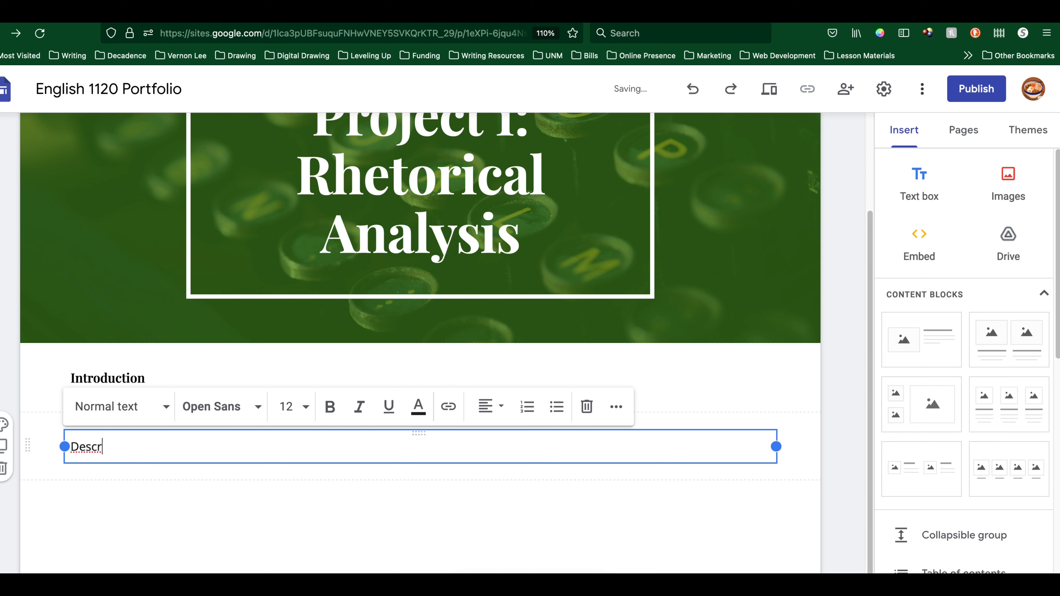
text(ibe the experience in)
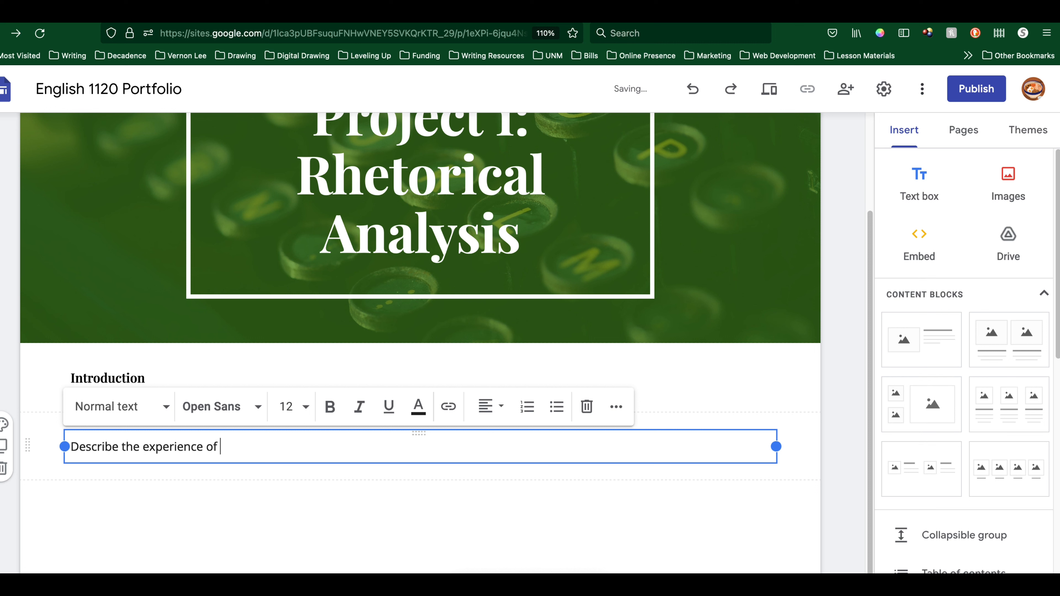
text(th the project in o)
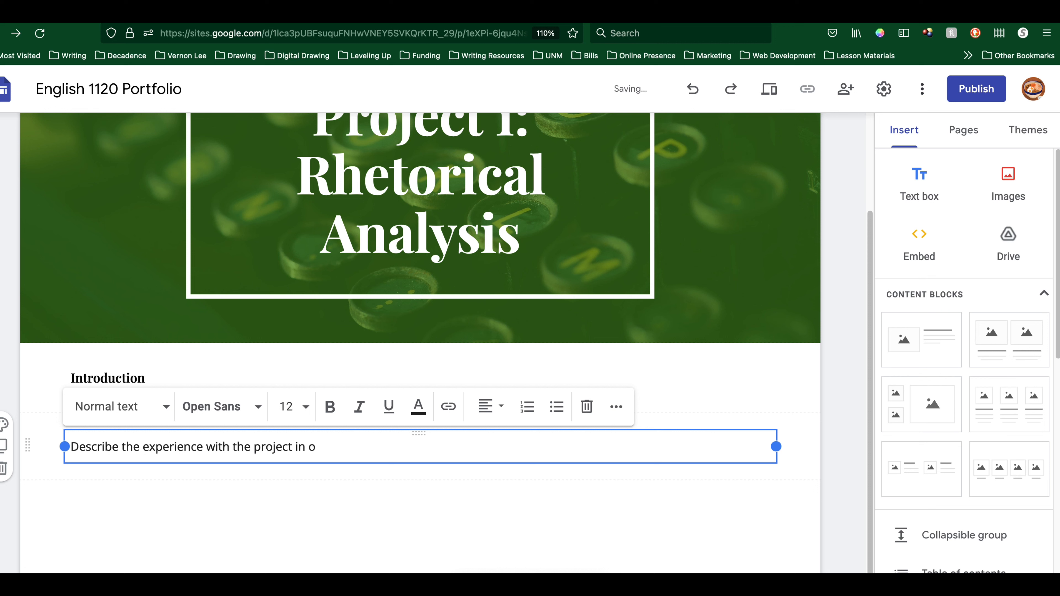
text(ne or two sentences)
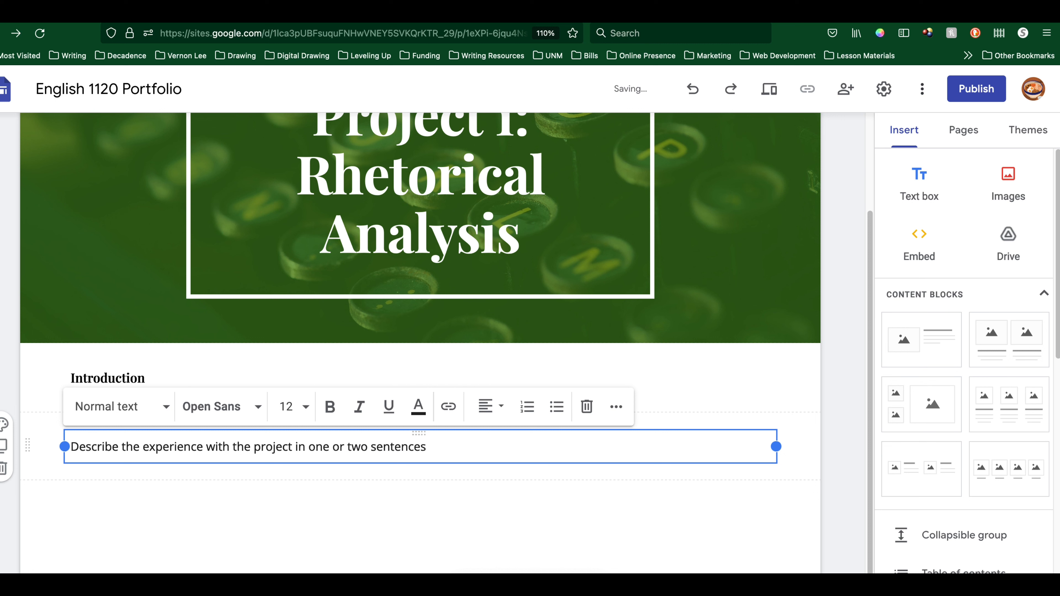
text(.)
drag(140, 448, 120, 451)
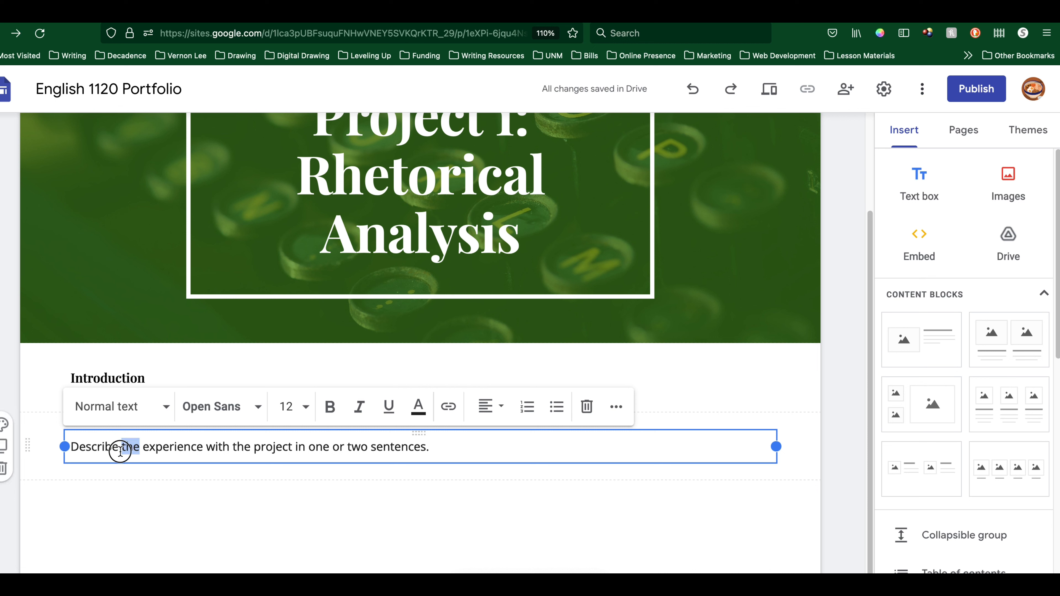
text(your)
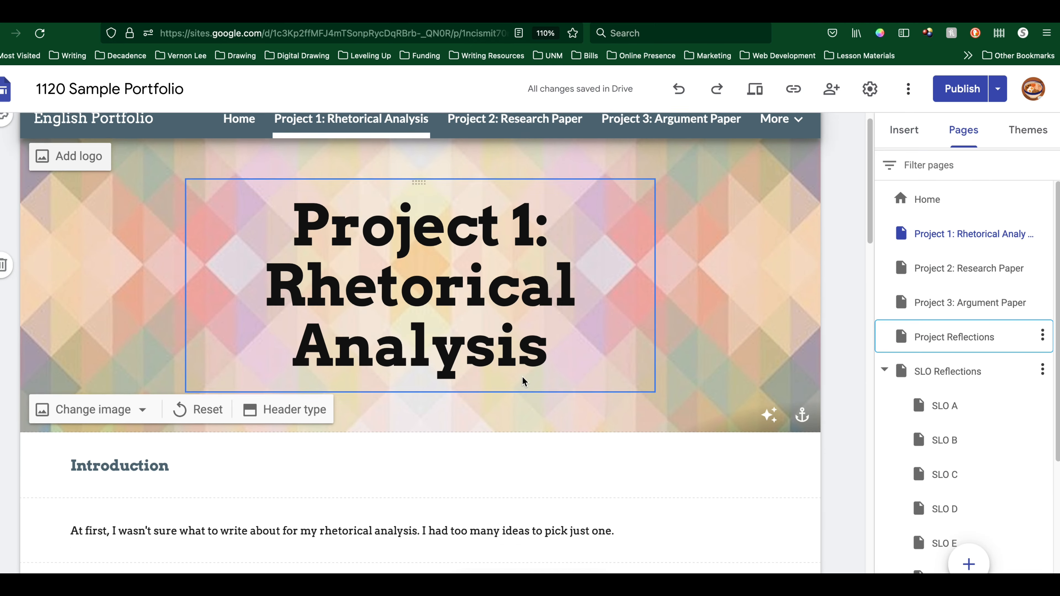
scroll(520, 376, down, 10)
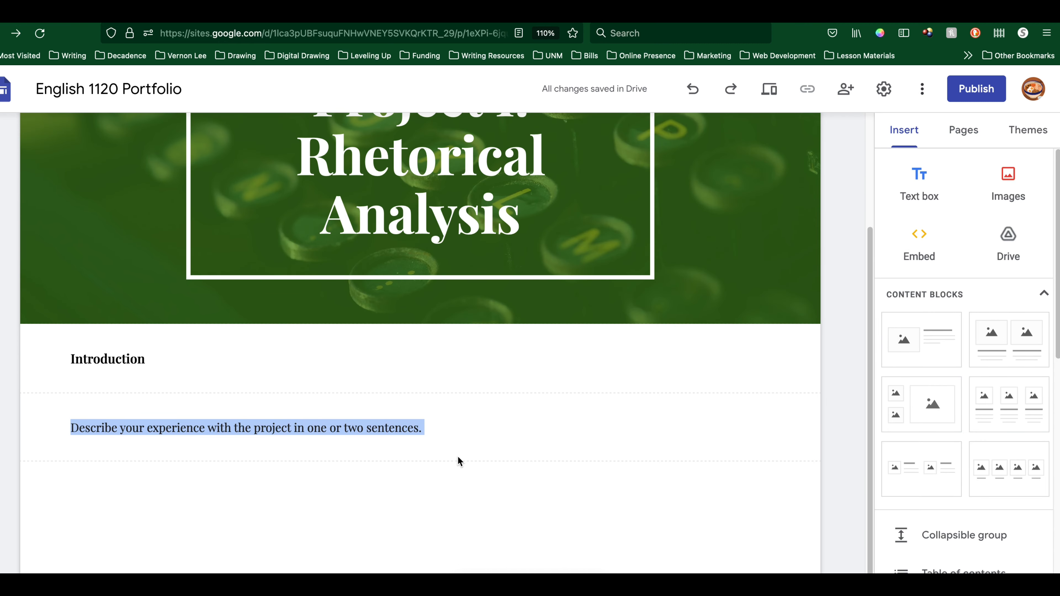
- Add an image-and-text content block below the project description and title it "Revise Rhetorical Analysis"
click(921, 340)
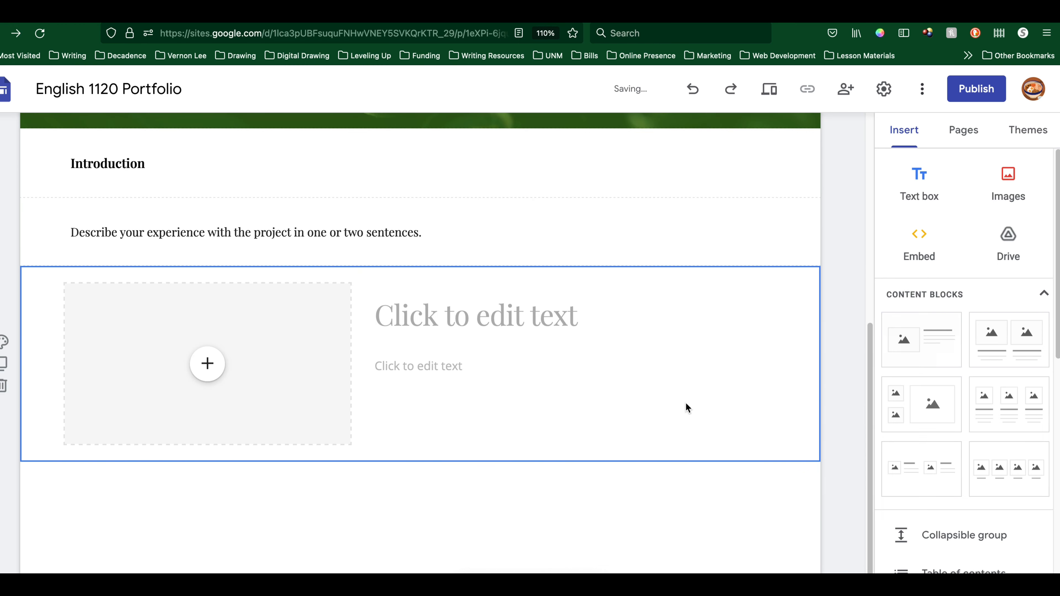
click(456, 320)
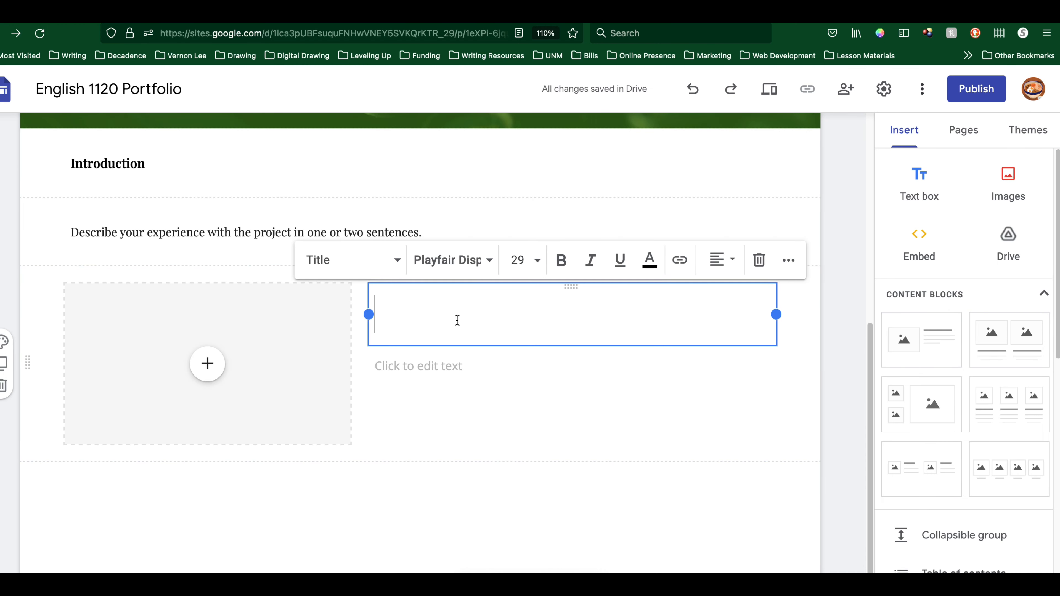
text(Revise )
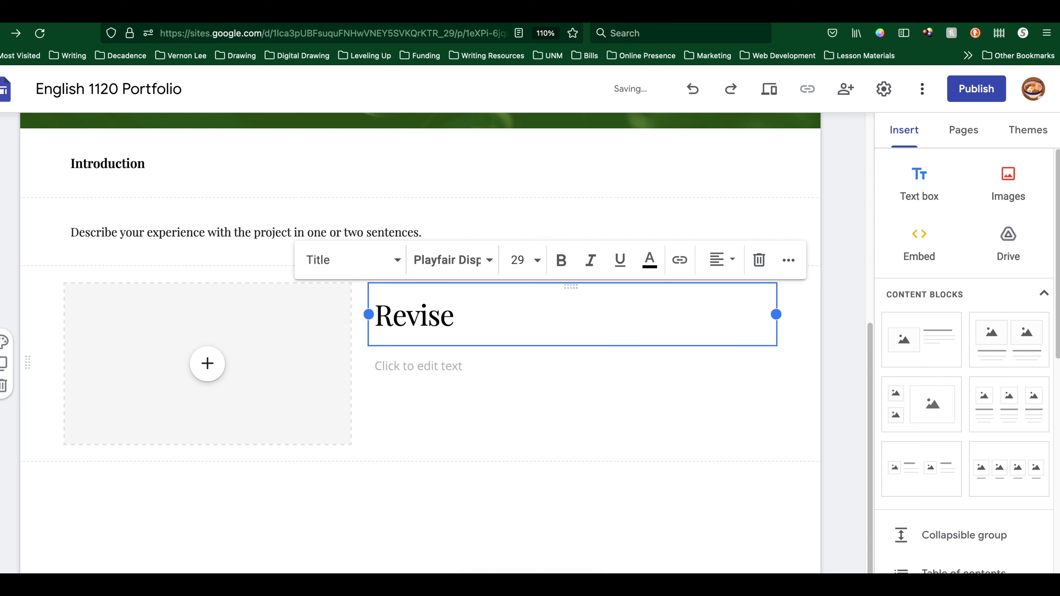
text(Rhet)
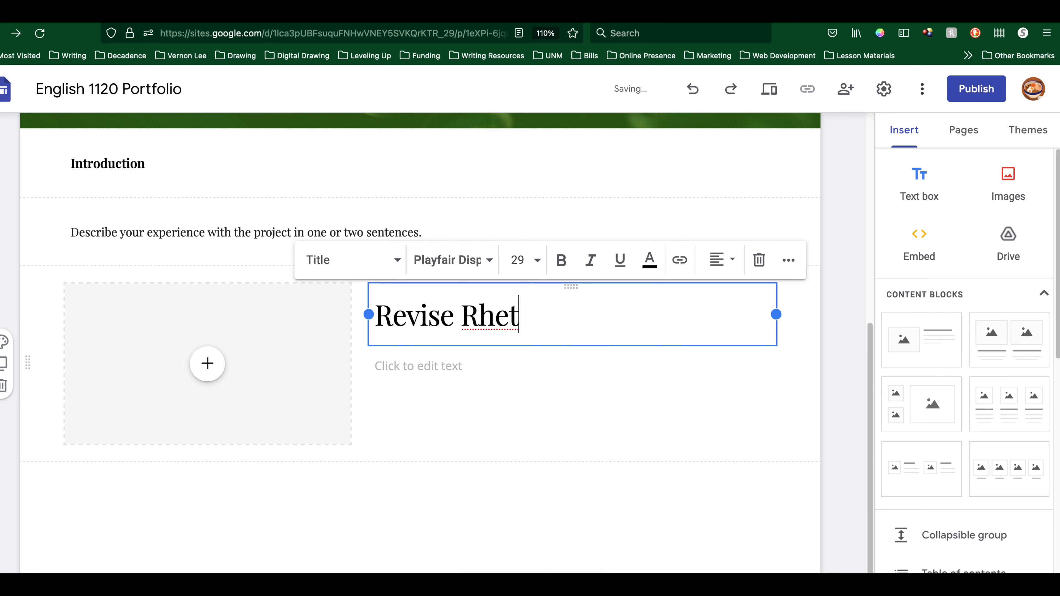
text(orical Analysis)
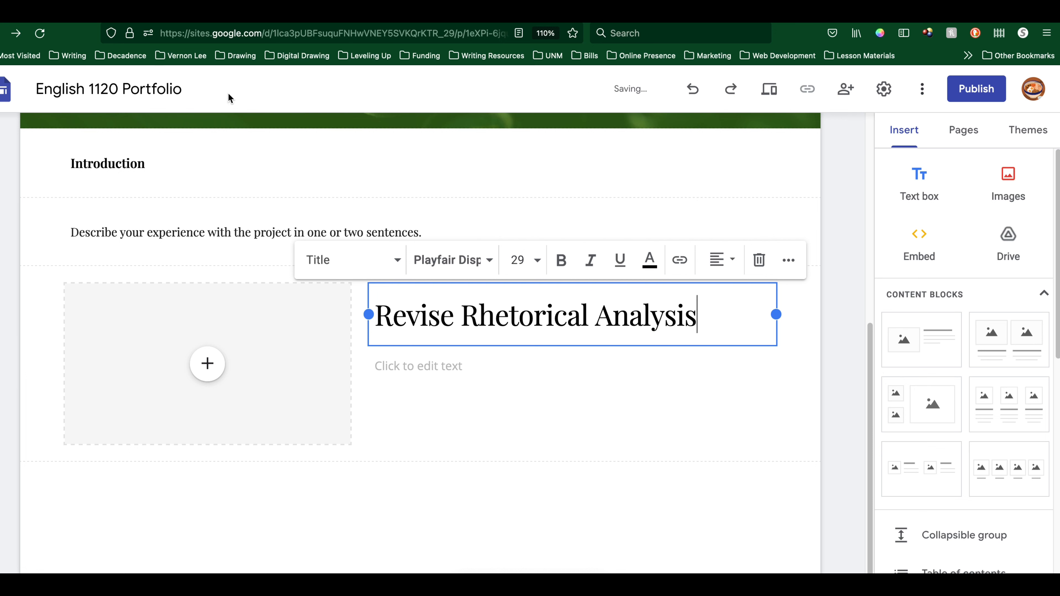
click(350, 492)
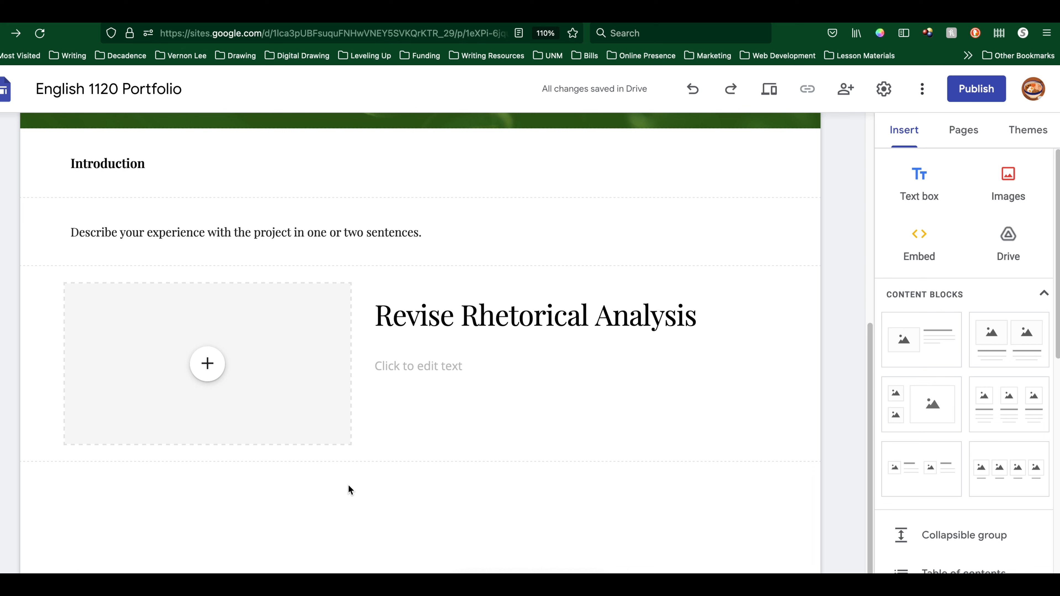
- Correct the new block's title to read "Revised Rhetorical Analysis"
click(481, 314)
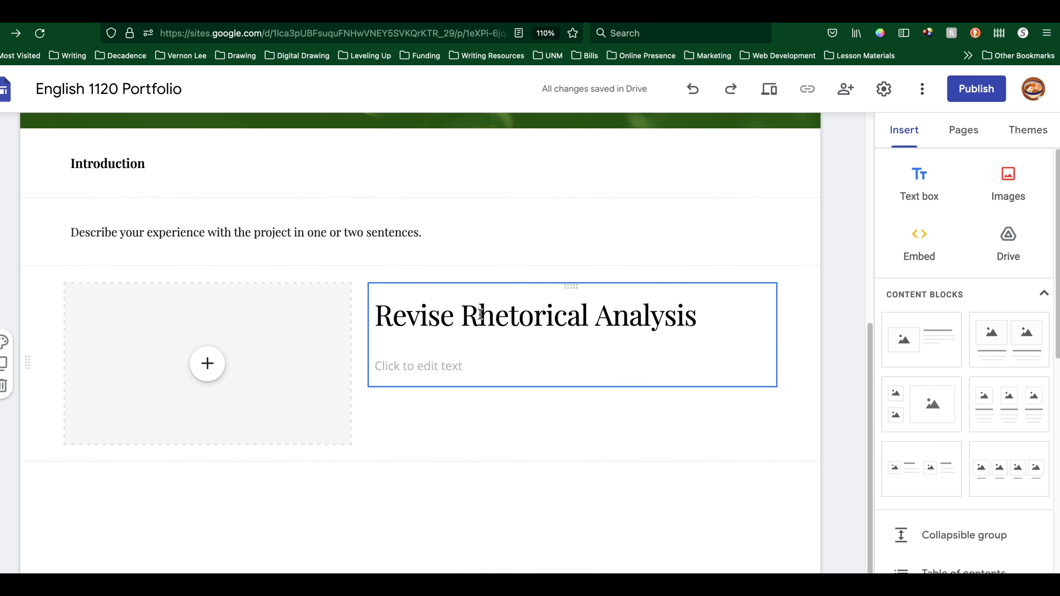
click(453, 319)
text(d)
click(456, 364)
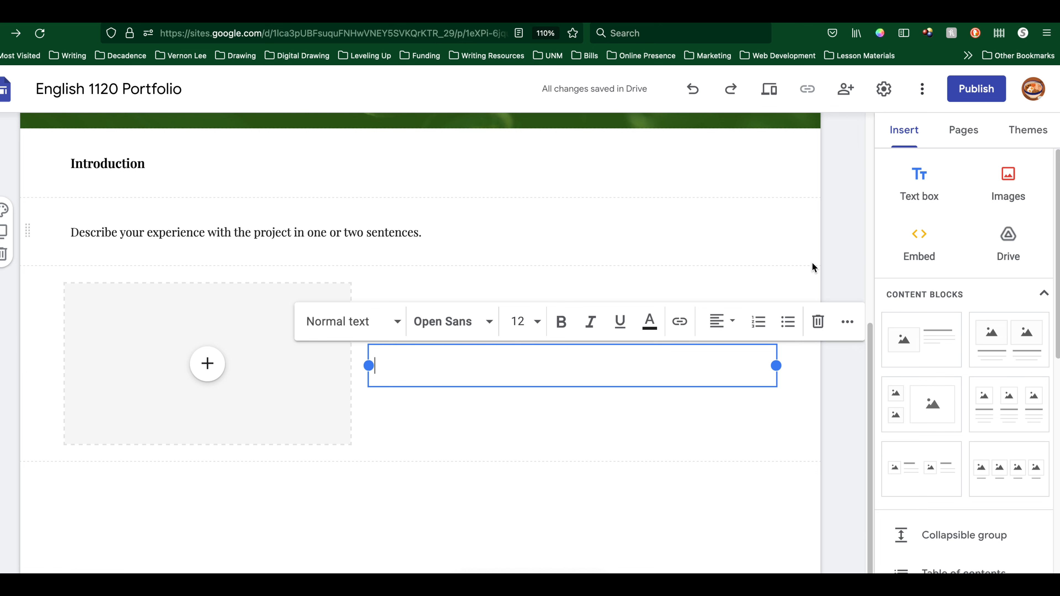
- Add a second image-and-text block with its image placeholder to the right of the text, titled "Original Rhetorical Analysis"
click(939, 355)
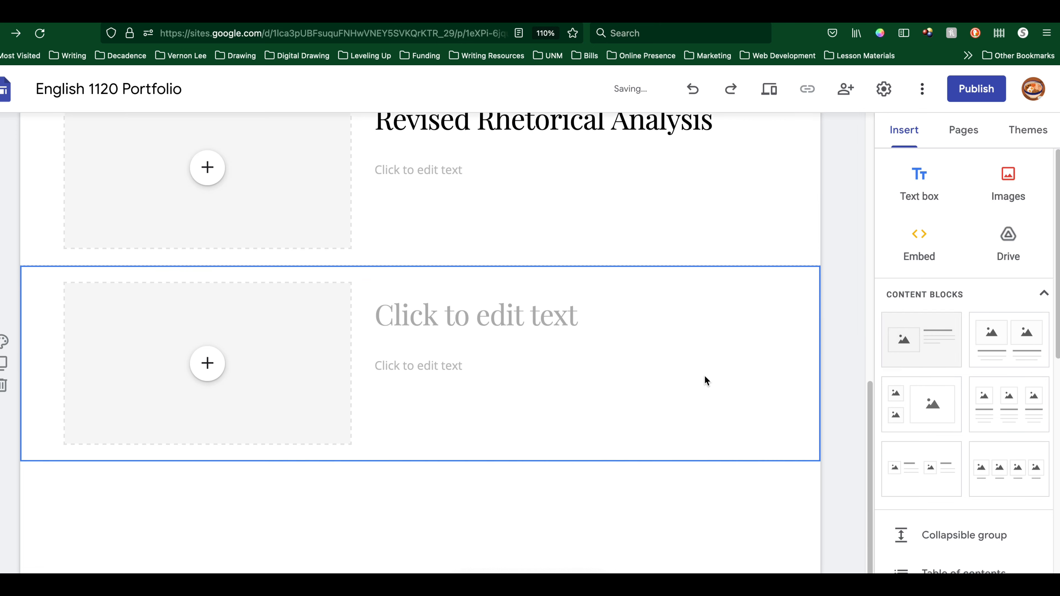
drag(277, 342, 786, 332)
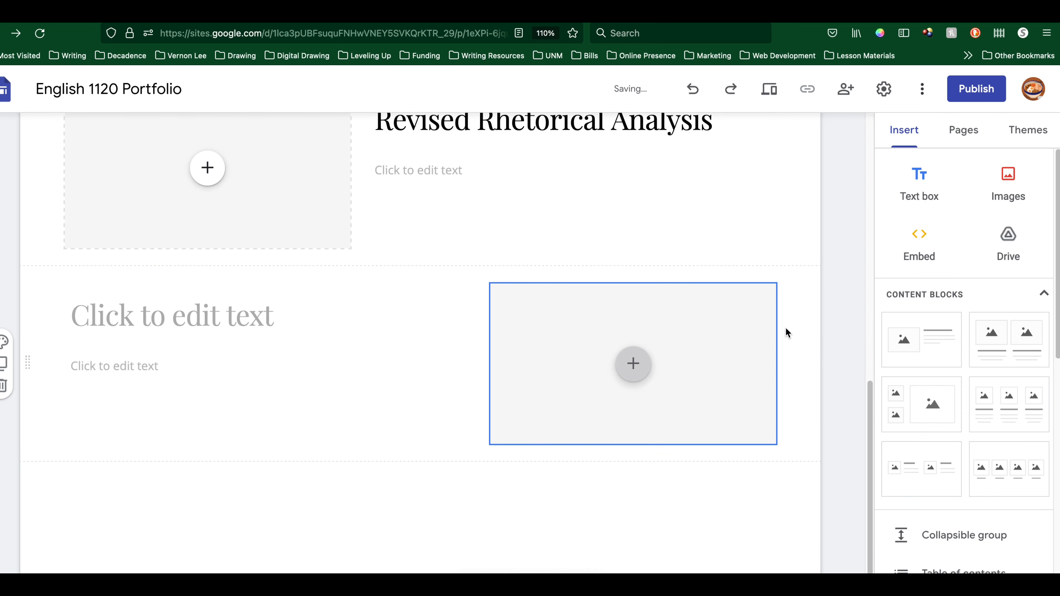
click(296, 297)
text(Or)
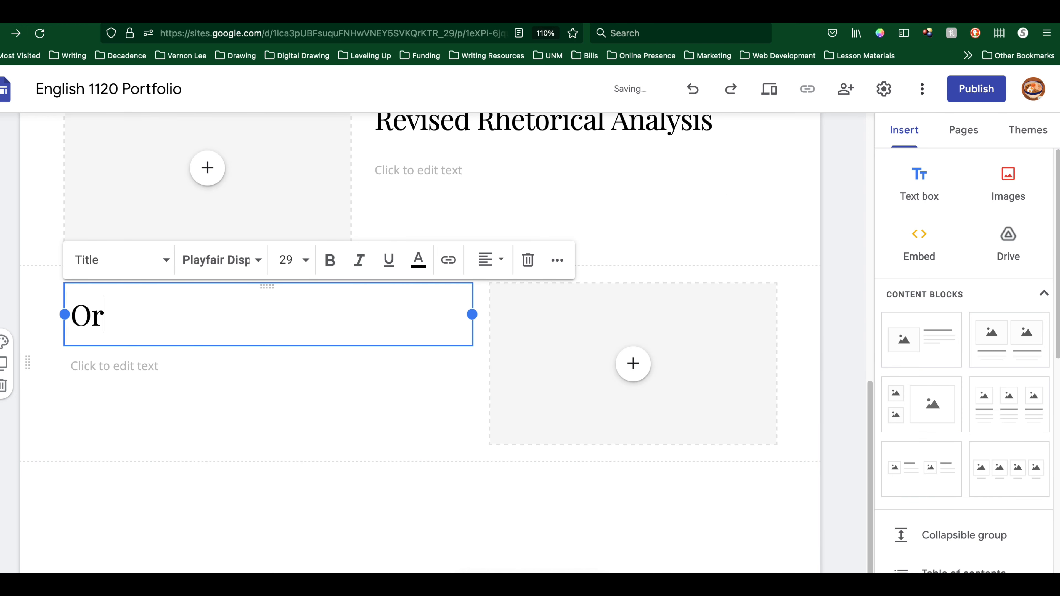
text(igina)
key(BackSpace)
text(ina)
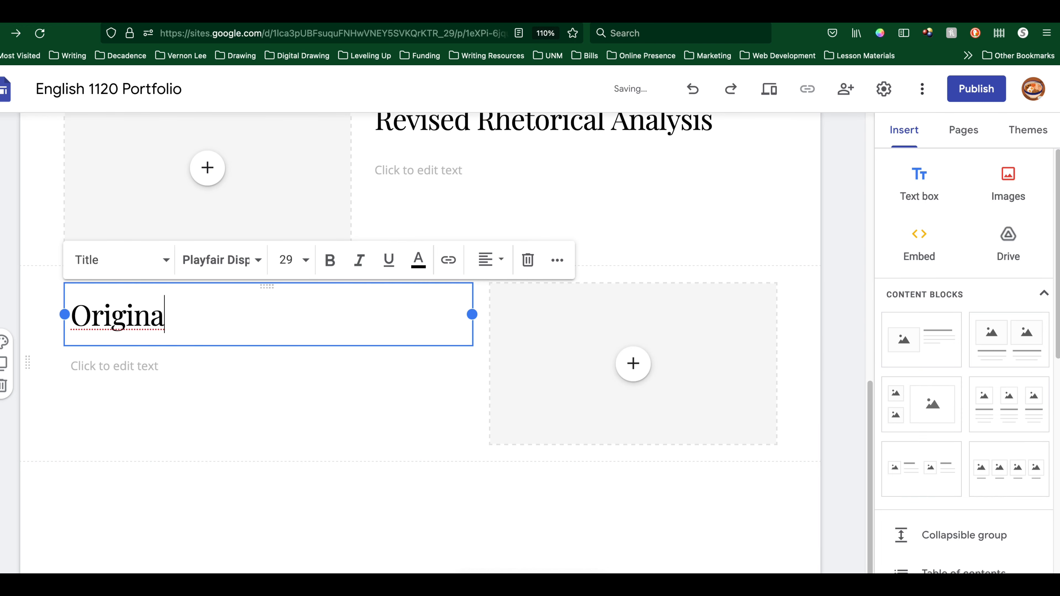
text(l Rheto)
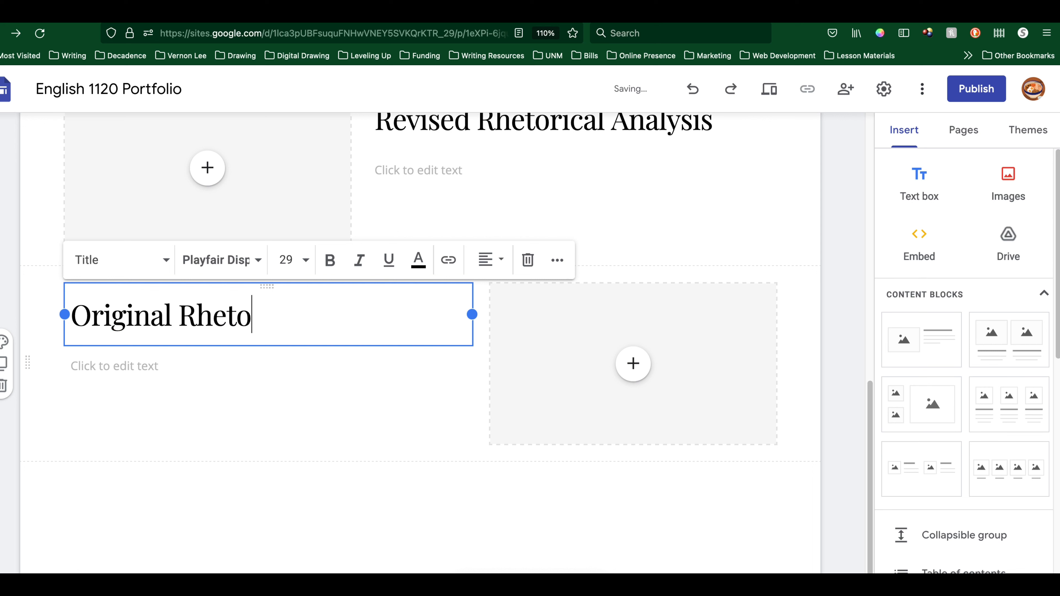
text(rical Analysis)
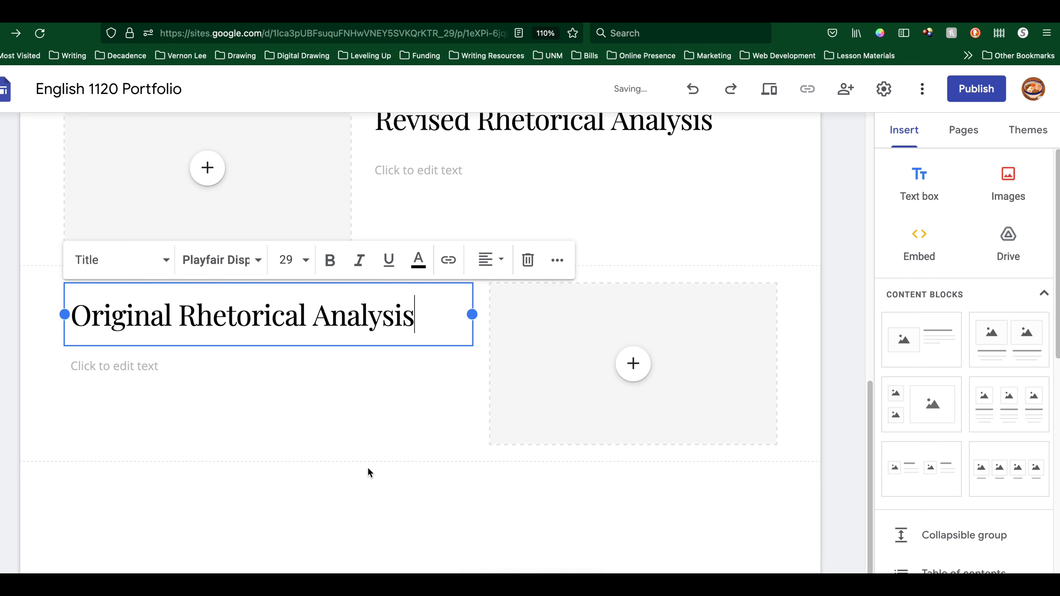
scroll(367, 470, up, 5)
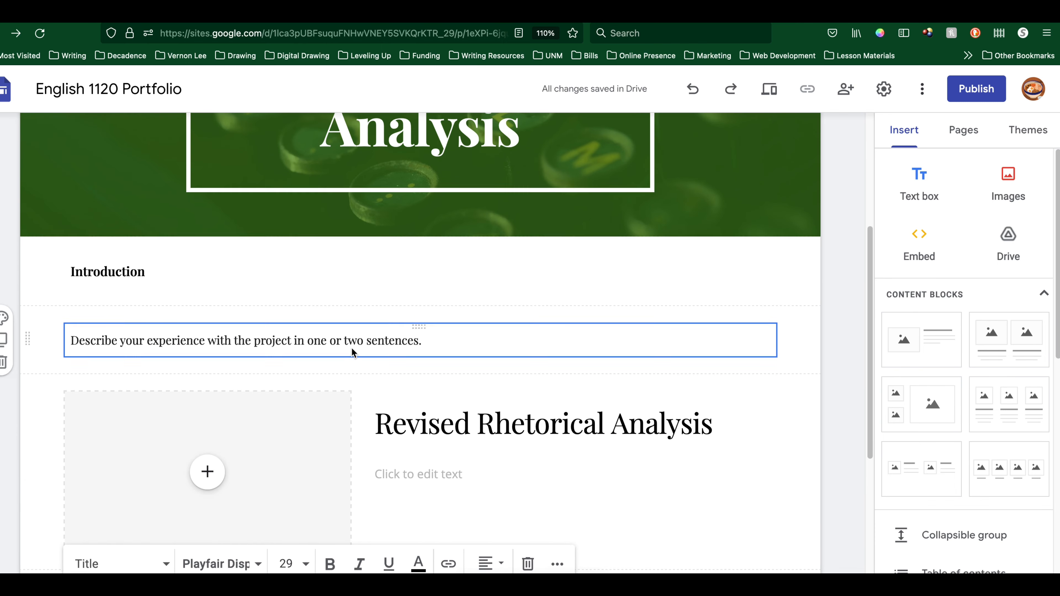
scroll(375, 343, down, 5)
click(353, 497)
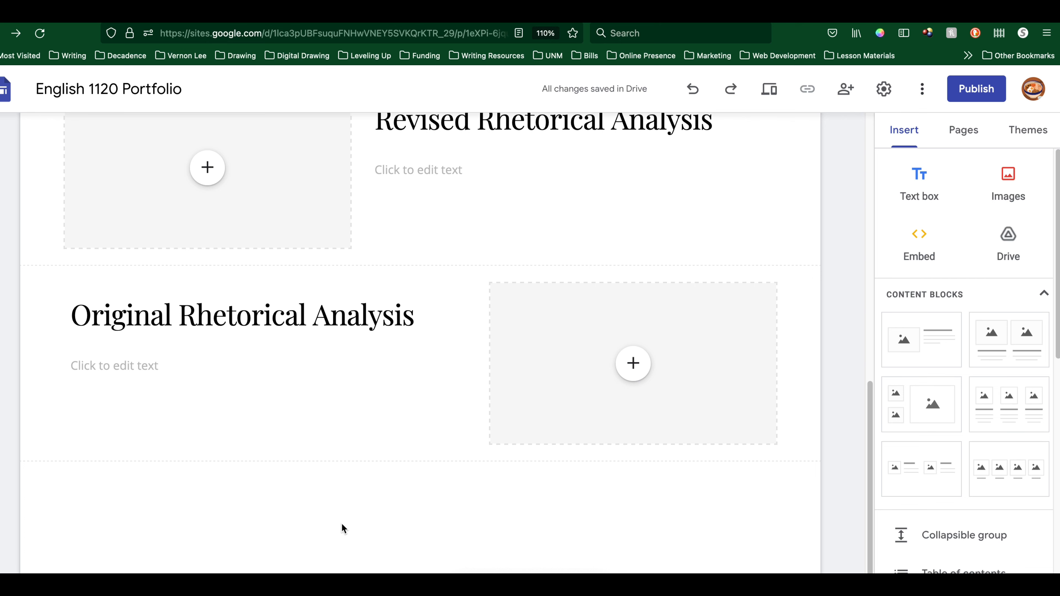
- Change the text style of the Introduction heading to Title, matching the headings of the two content blocks
scroll(471, 440, up, 7)
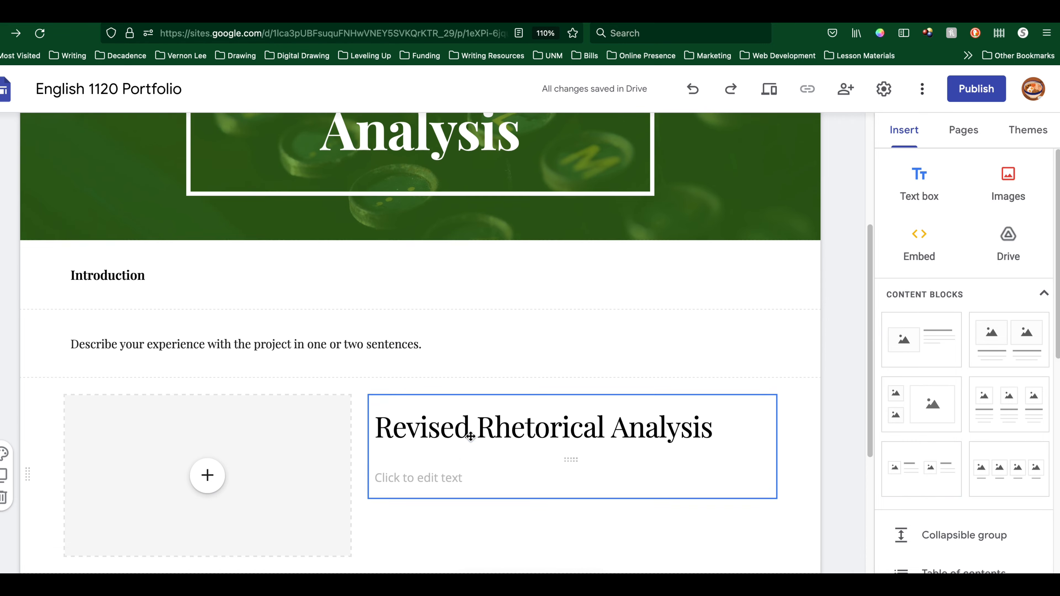
scroll(471, 437, up, 5)
scroll(470, 440, down, 7)
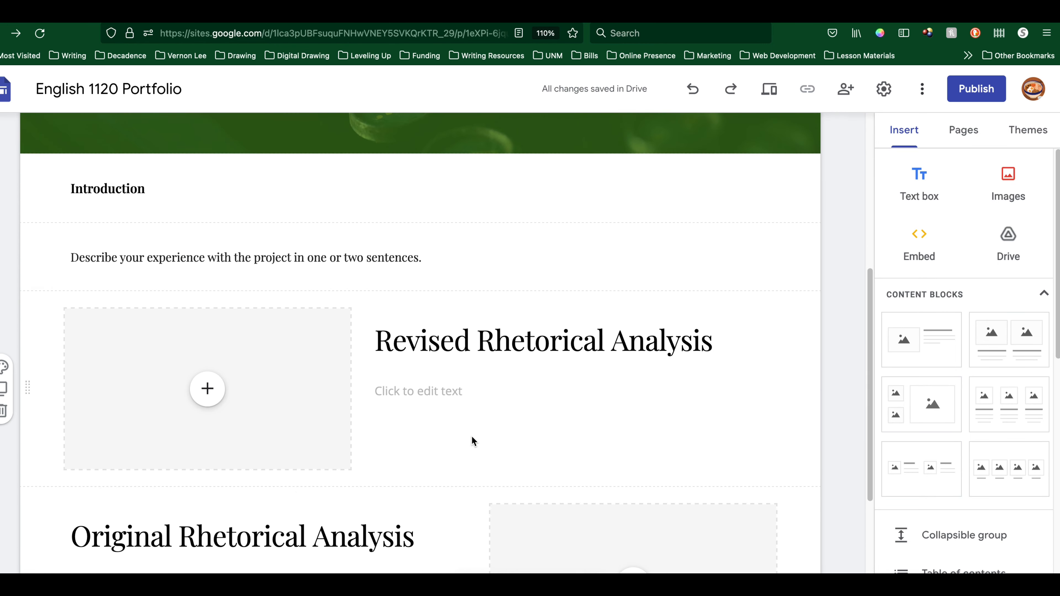
click(469, 339)
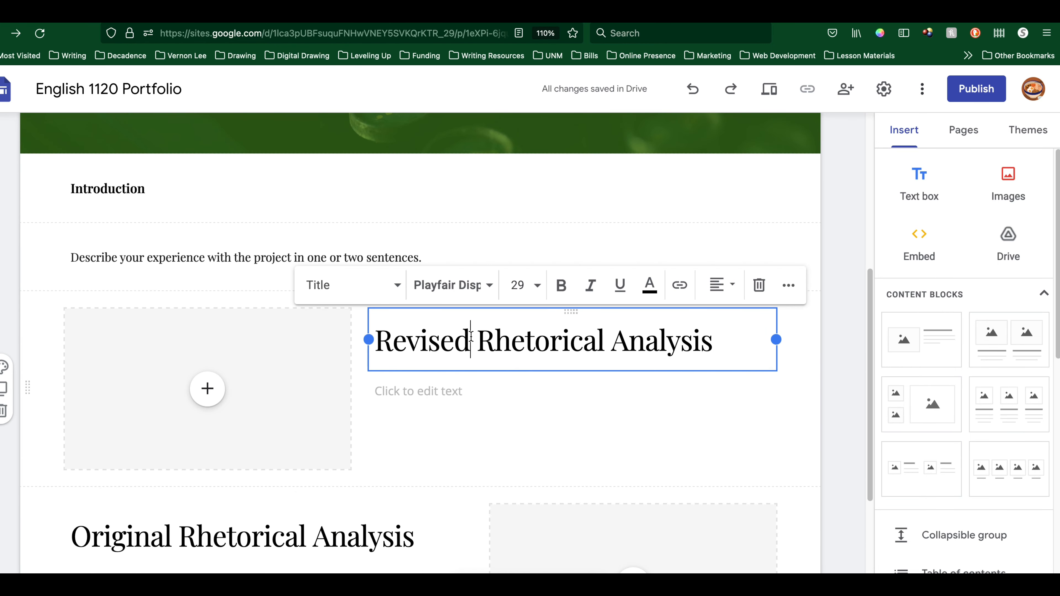
scroll(471, 338, up, 5)
drag(145, 411, 69, 415)
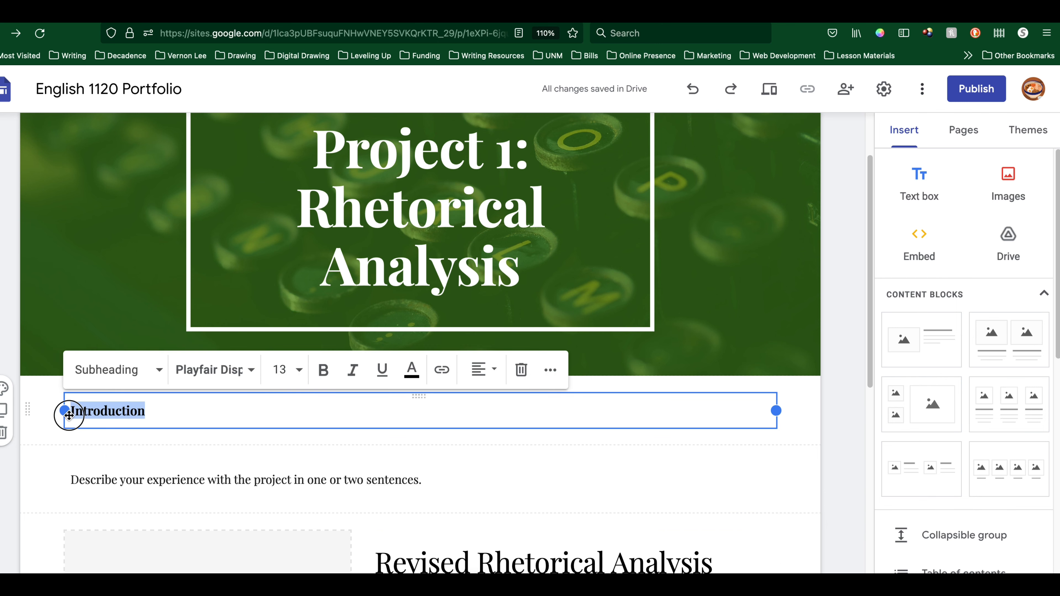
click(157, 369)
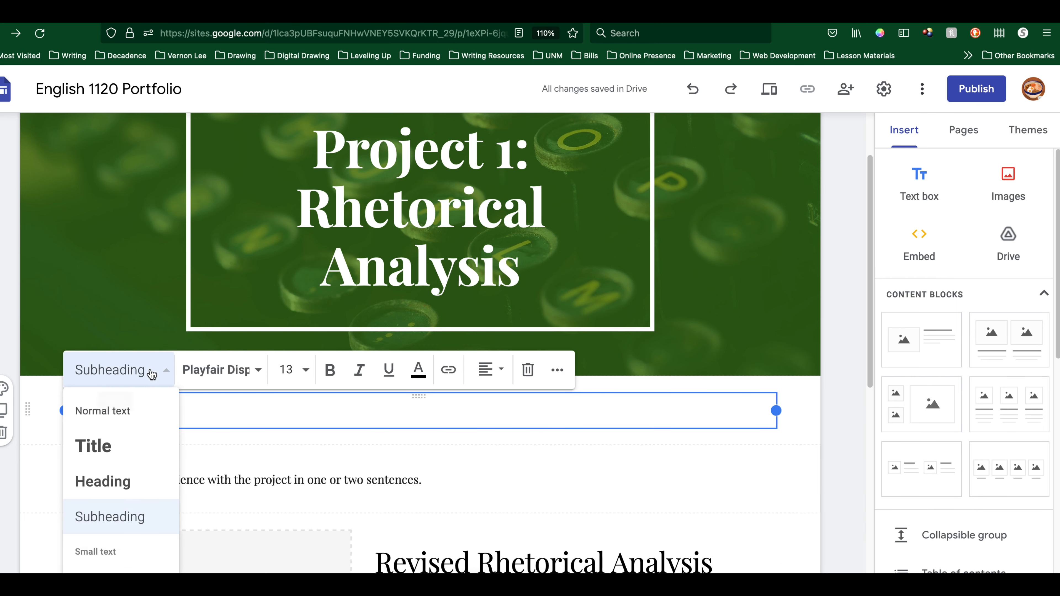
click(119, 445)
scroll(382, 483, down, 5)
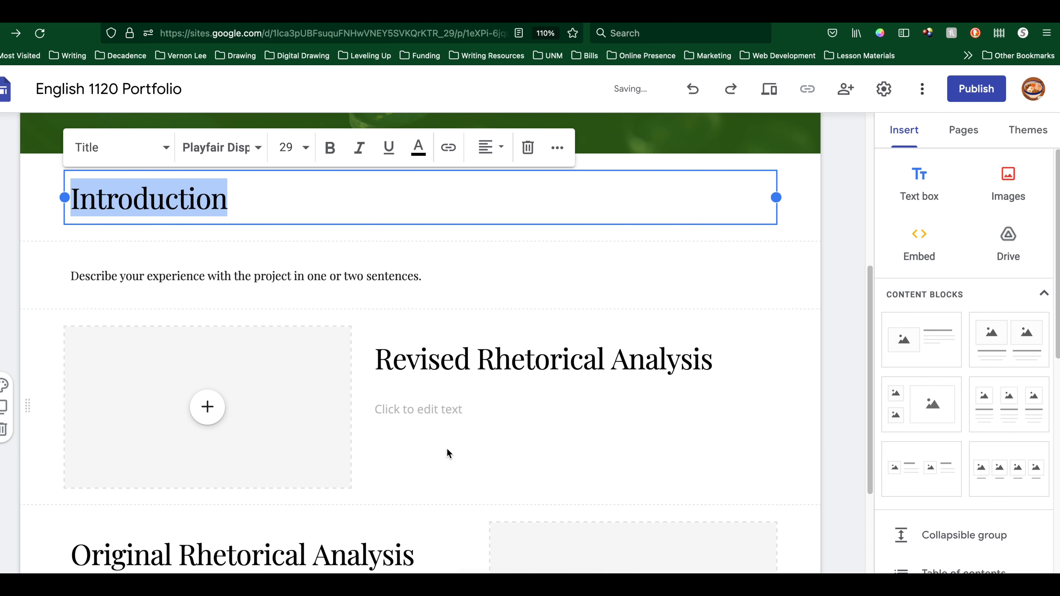
scroll(377, 484, down, 4)
scroll(375, 482, up, 6)
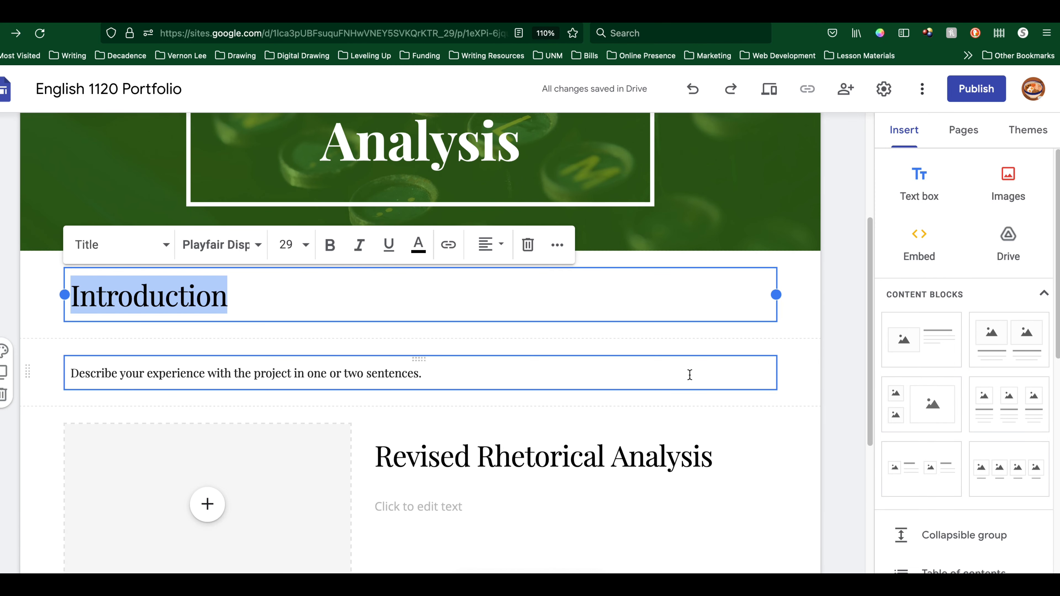
- Copy the name of the Project 2: Research Paper page from its properties and delete that page
click(967, 132)
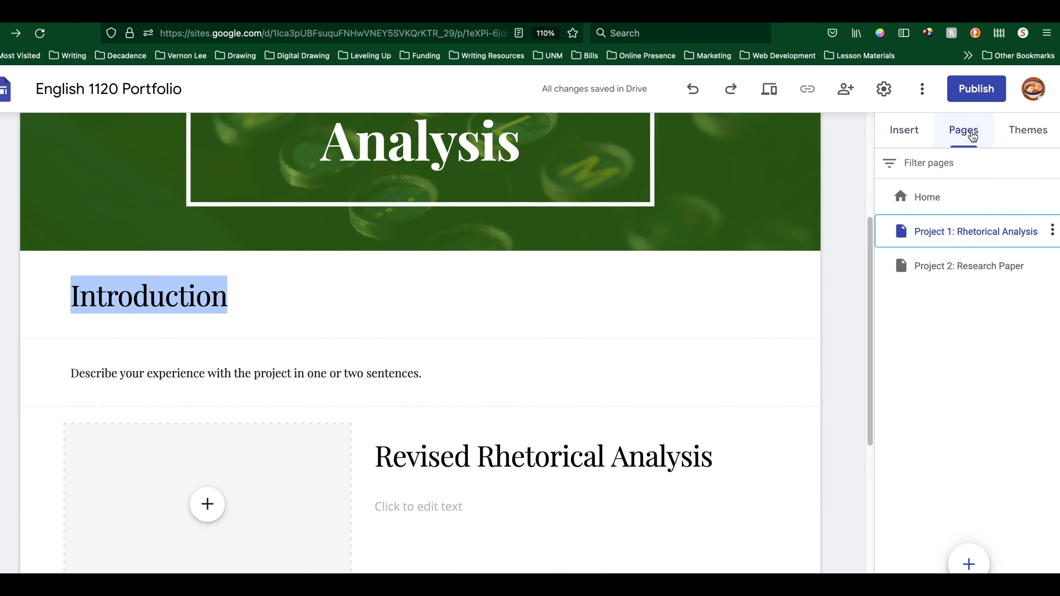
click(1015, 269)
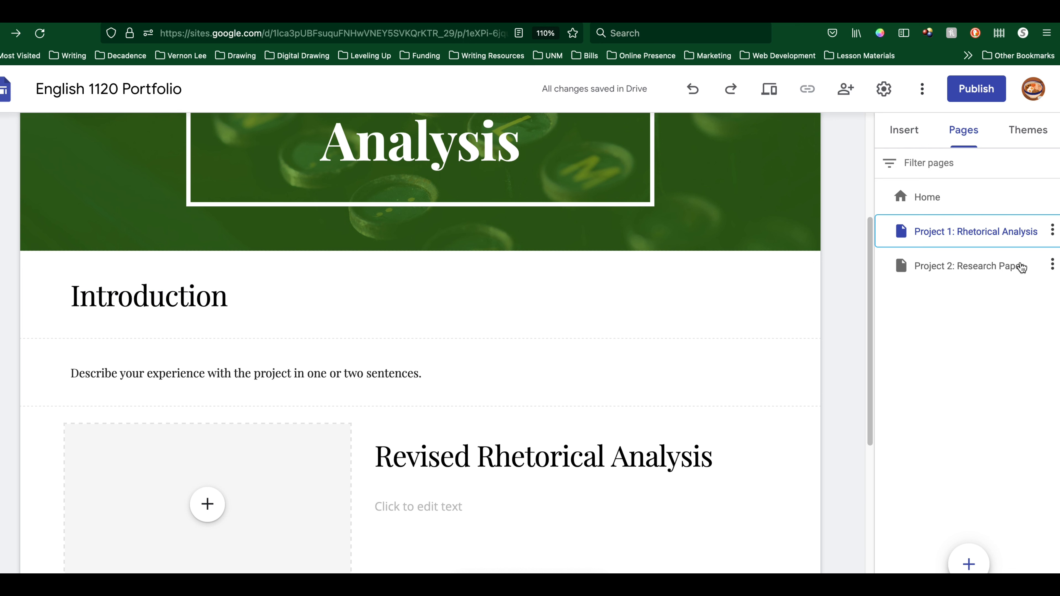
double_click(1020, 263)
click(1052, 265)
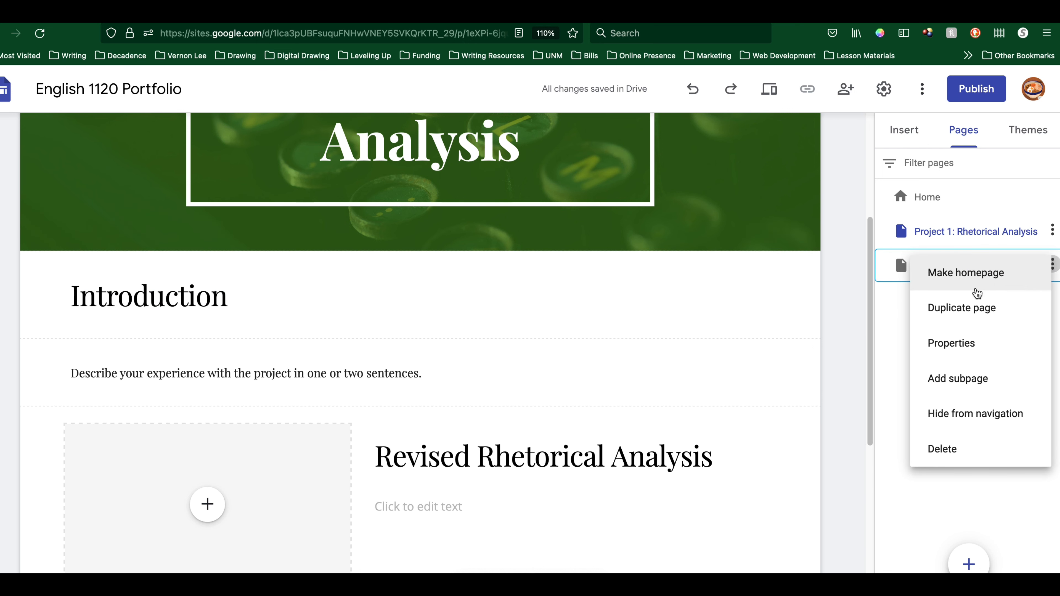
click(950, 346)
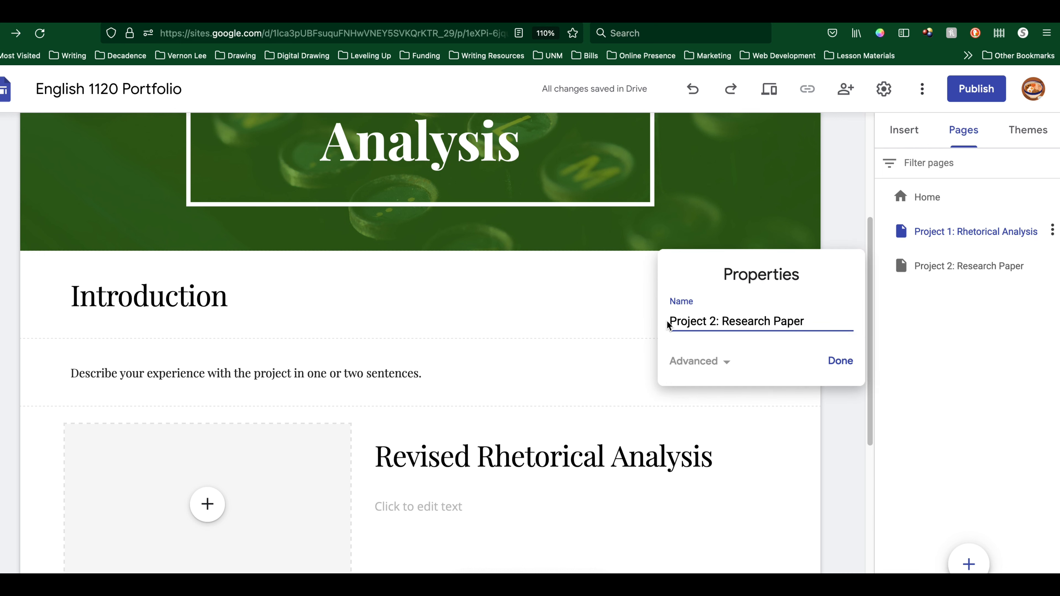
drag(669, 324, 818, 316)
right_click(786, 324)
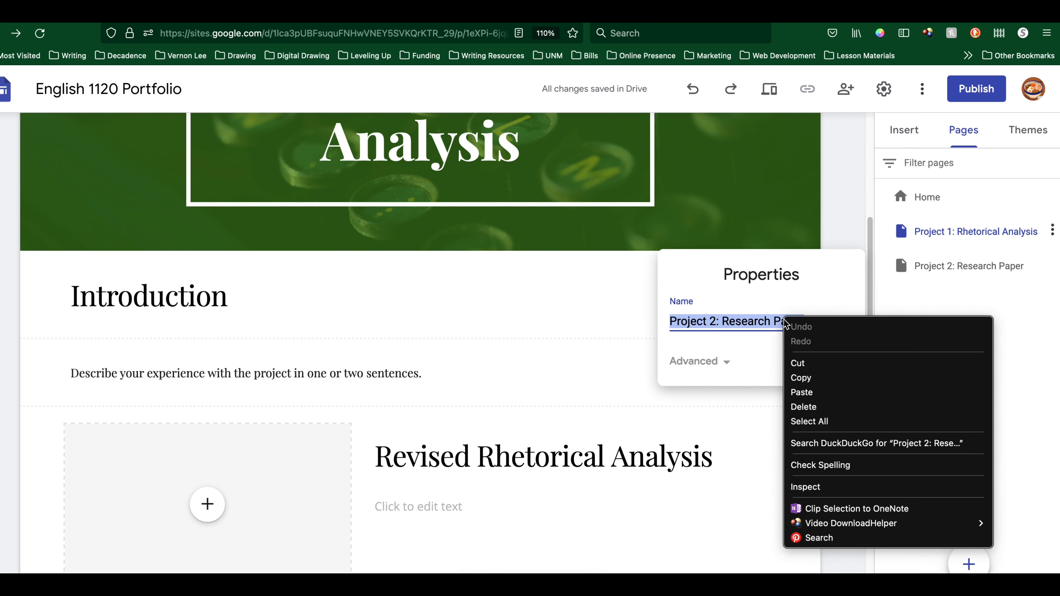
click(805, 379)
click(840, 362)
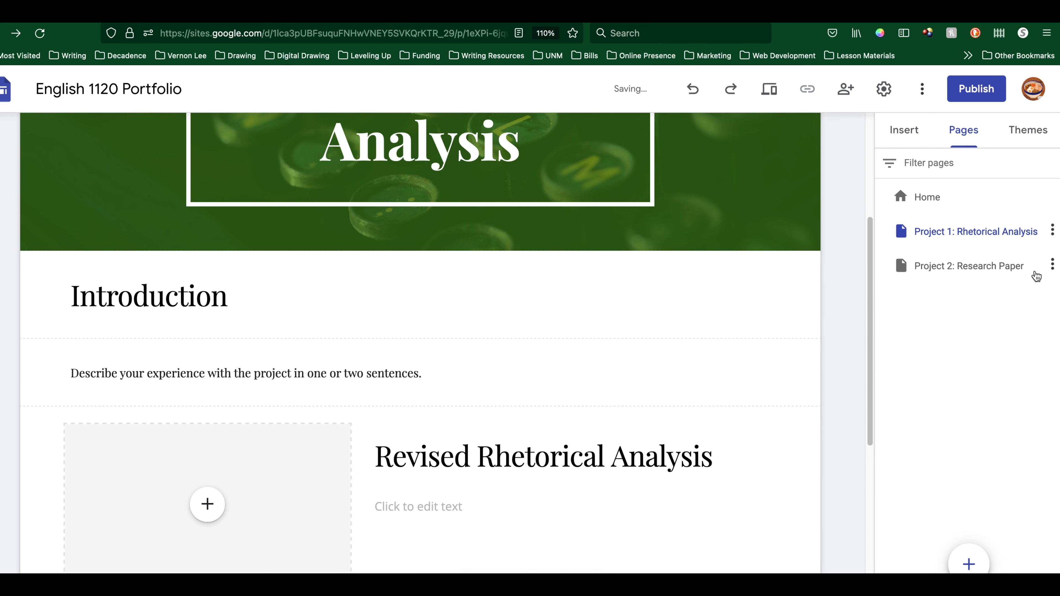
click(1052, 265)
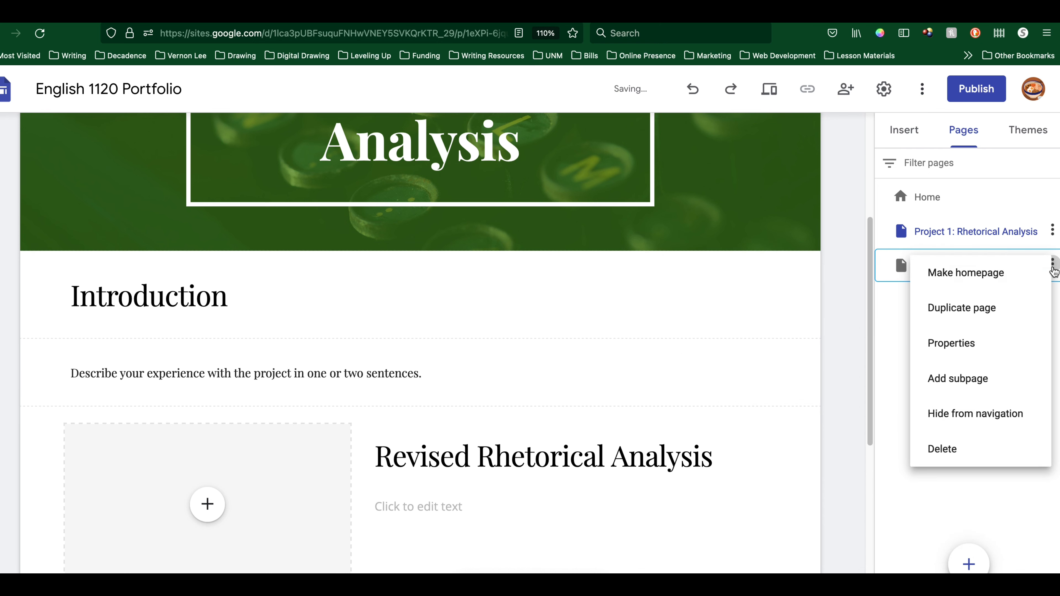
click(943, 447)
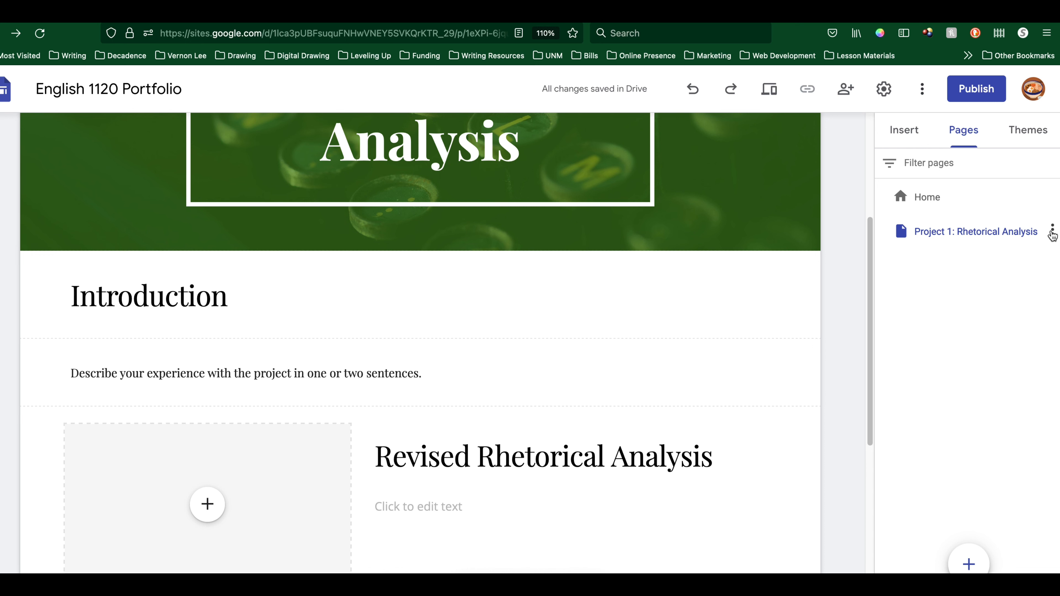
- Duplicate the Project 1: Rhetorical Analysis page under the name "Project 2: Research Paper"
click(1052, 230)
click(989, 272)
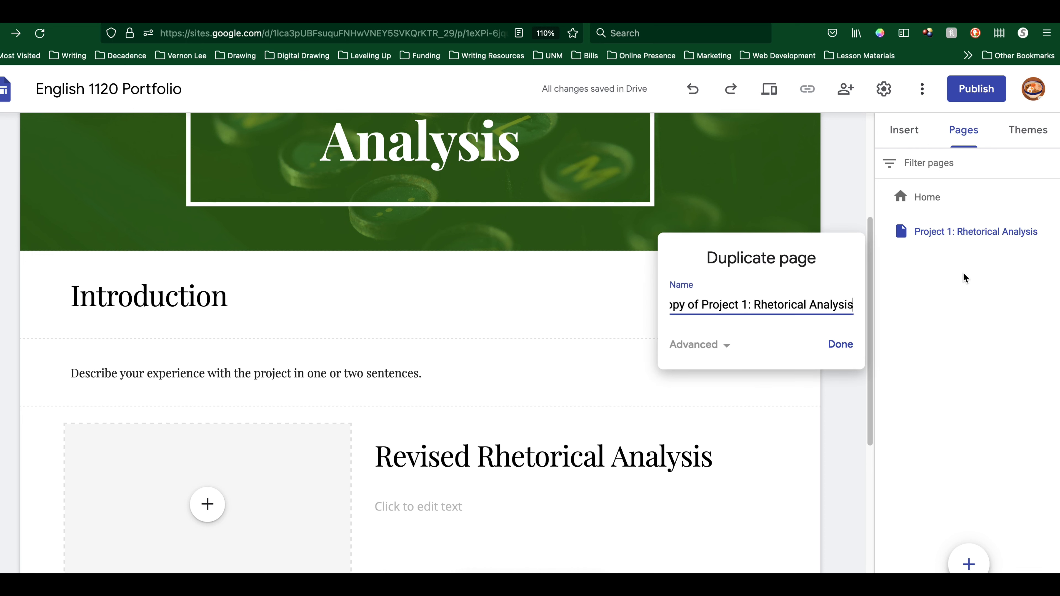
triple_click(706, 299)
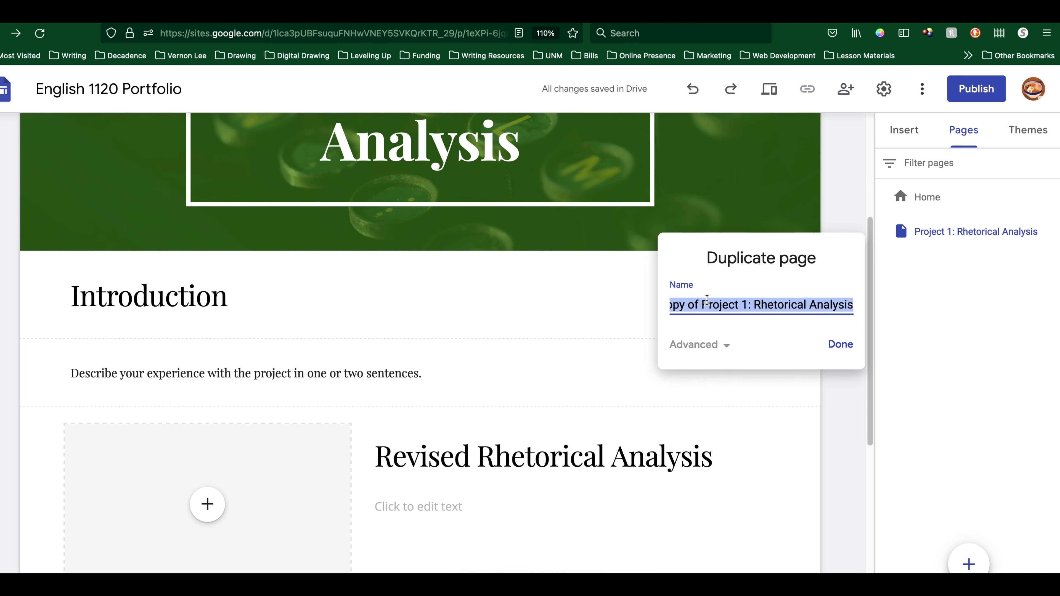
key(super+v)
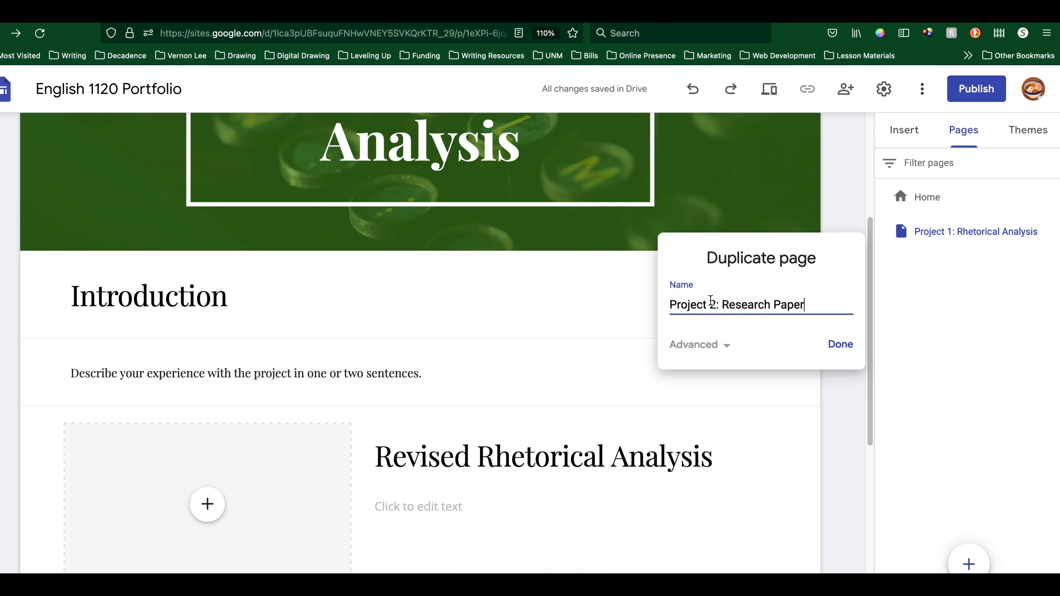
click(841, 344)
scroll(594, 315, down, 15)
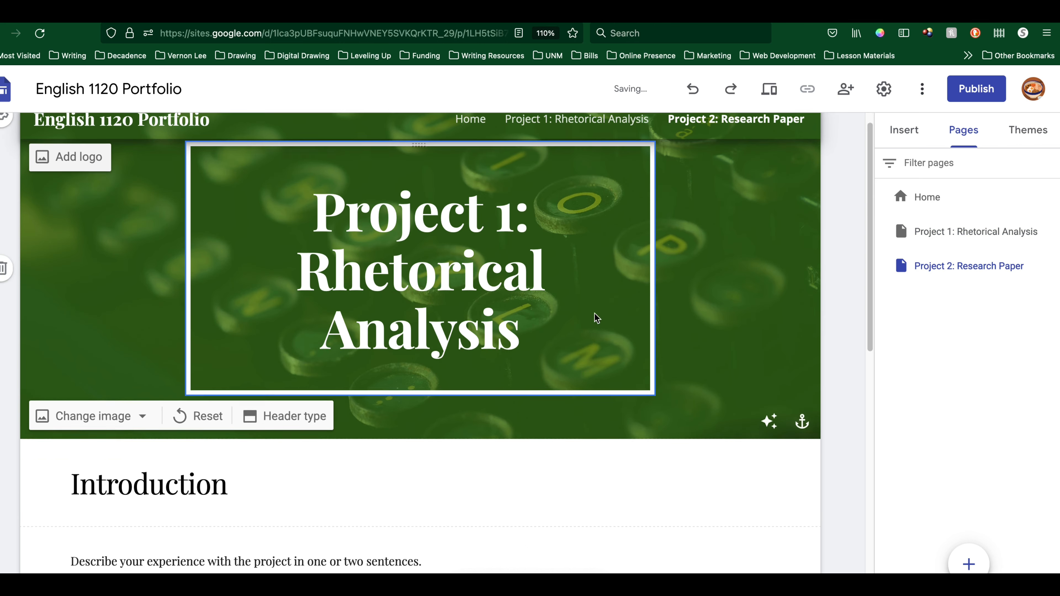
- Change the heading of the first content block on the Project 2 page to "Revised Research Paper"
scroll(551, 379, up, 15)
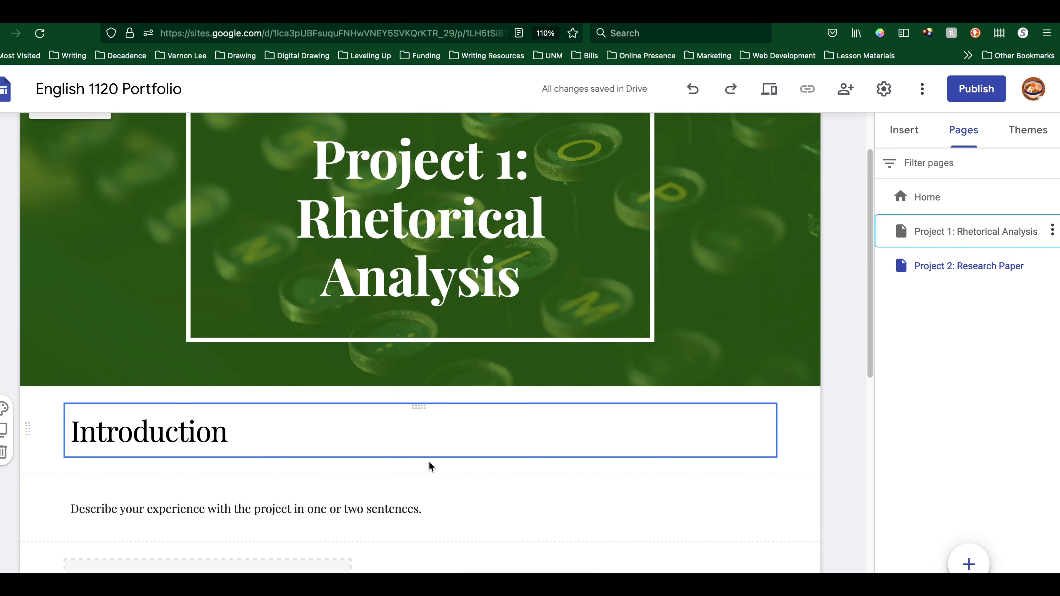
scroll(421, 459, down, 6)
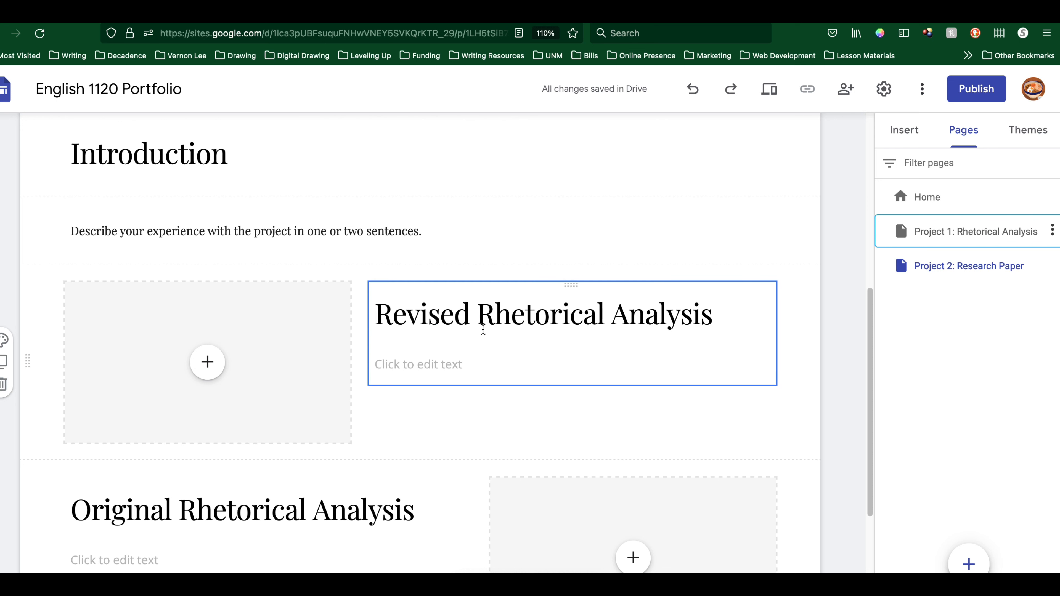
drag(480, 316, 728, 311)
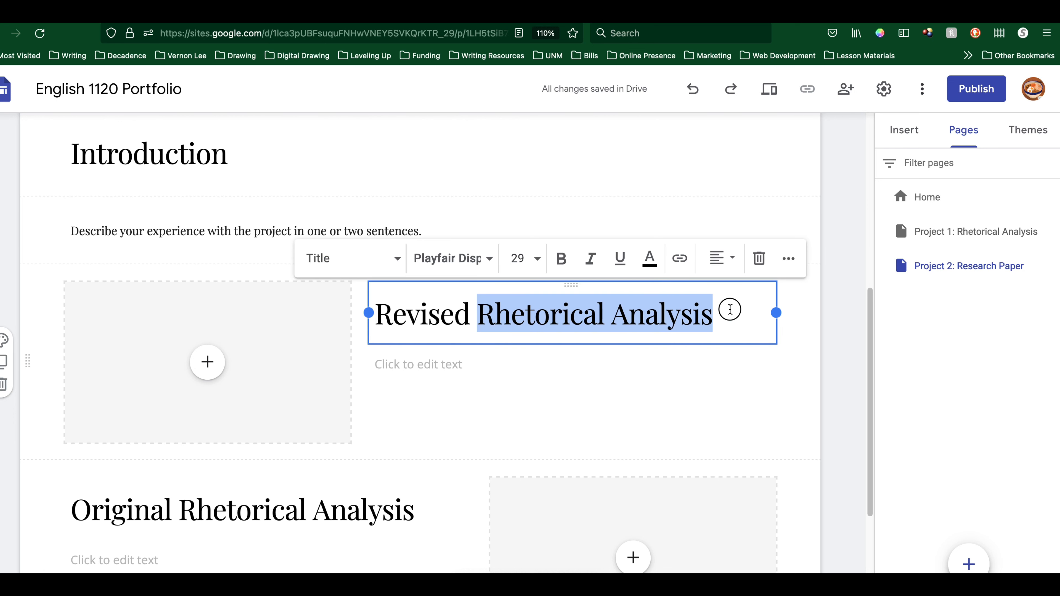
text(Revised R)
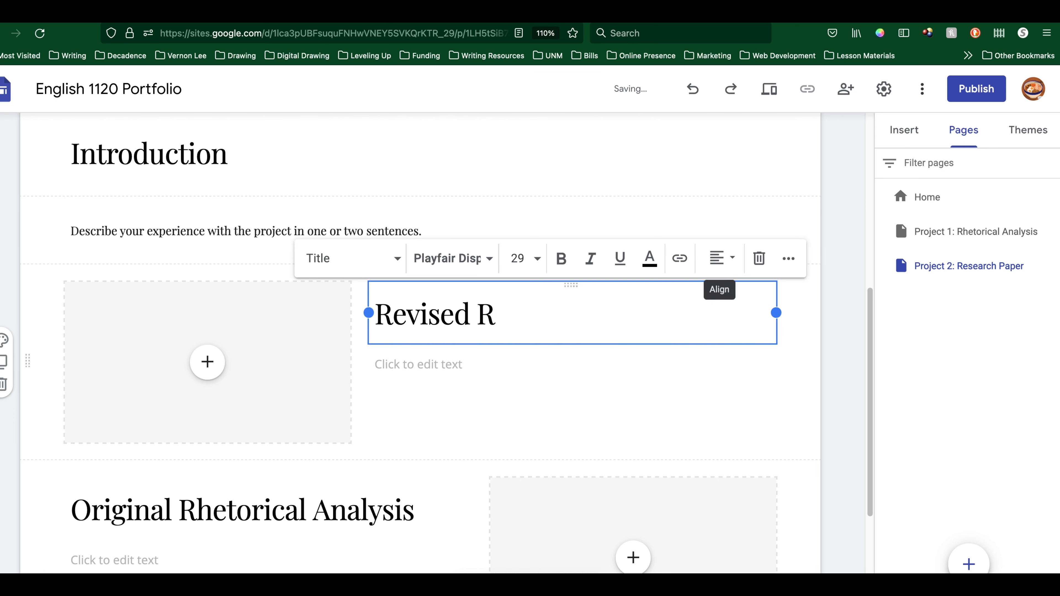
text(esearch P)
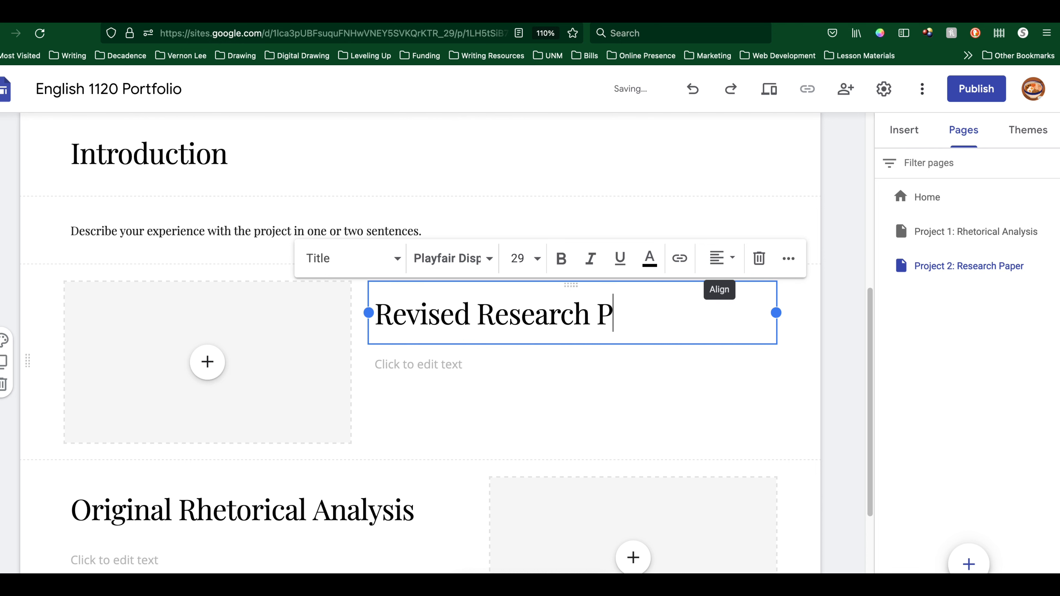
text(aper)
- Change the heading of the second content block to "Original Research Paper"
scroll(473, 421, down, 3)
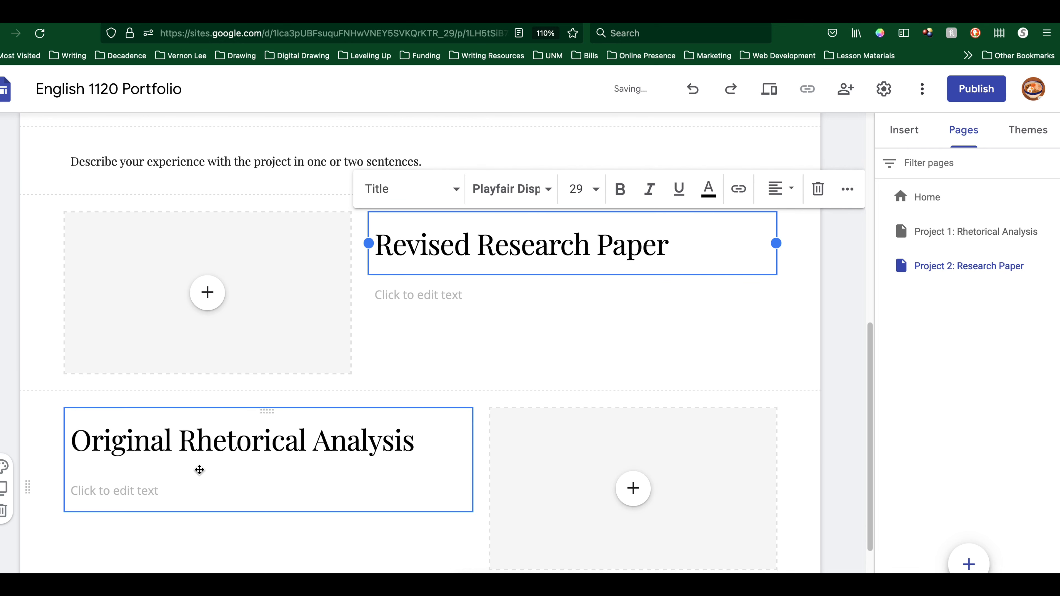
click(263, 447)
drag(415, 442, 192, 454)
text(Res)
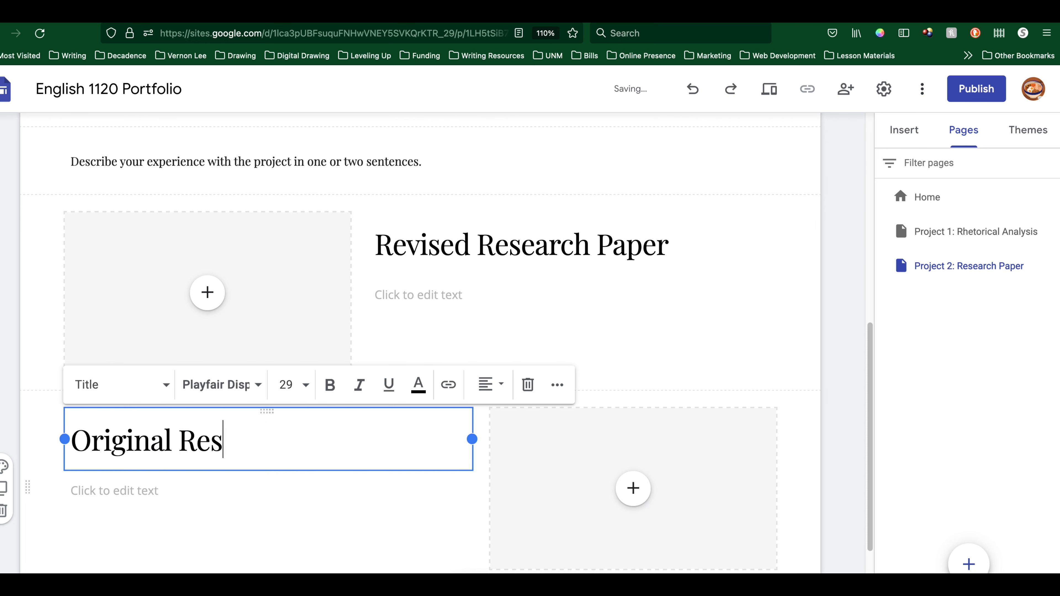
text(earch Paper)
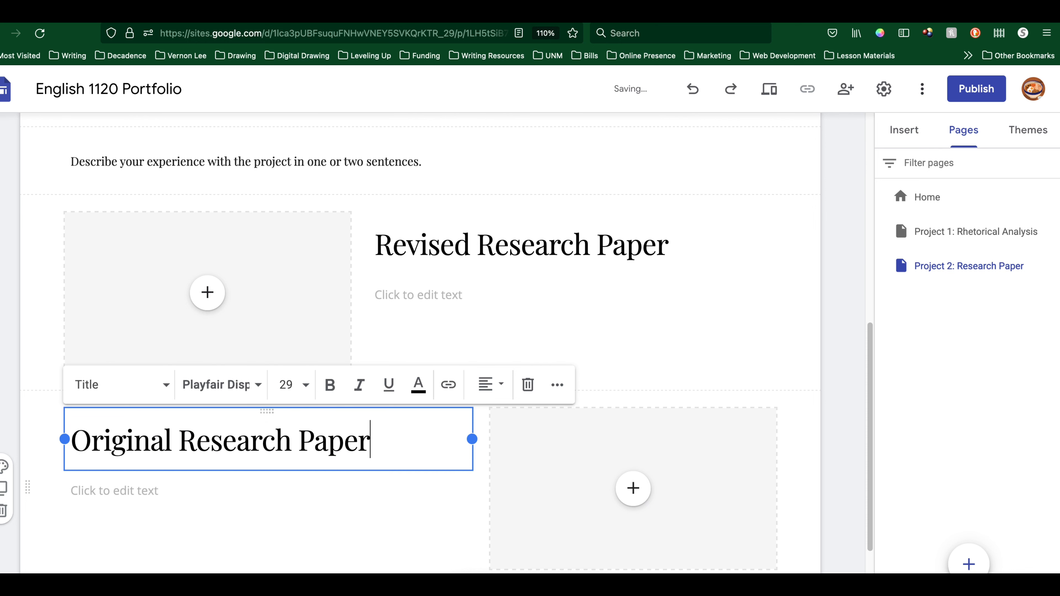
- Change the page's header title to "Project 2:" with "Research Paper" on its own line, and apply the Title style to that line
scroll(267, 480, up, 10)
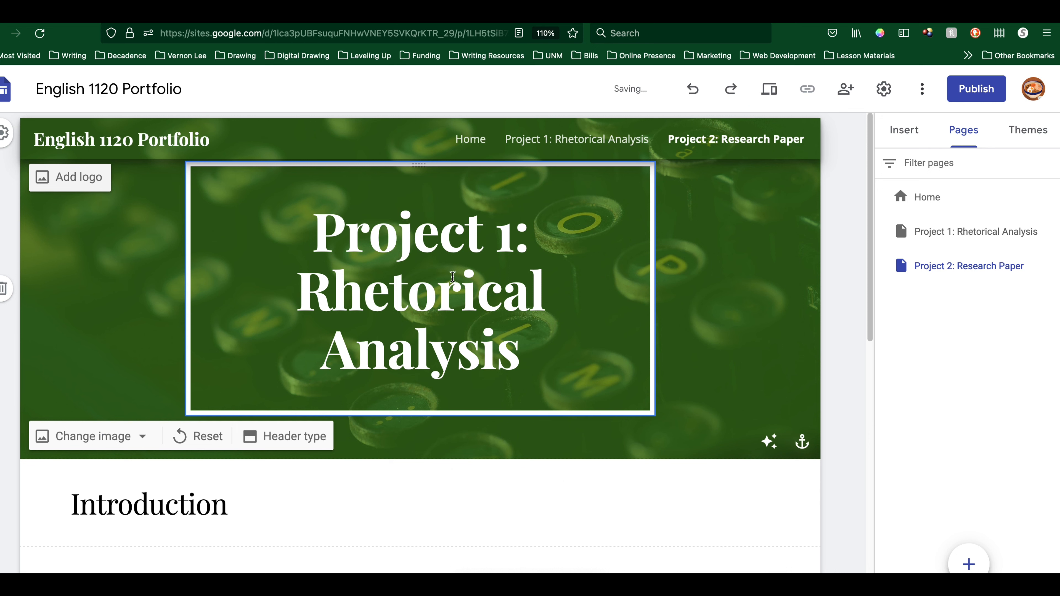
drag(521, 365, 556, 221)
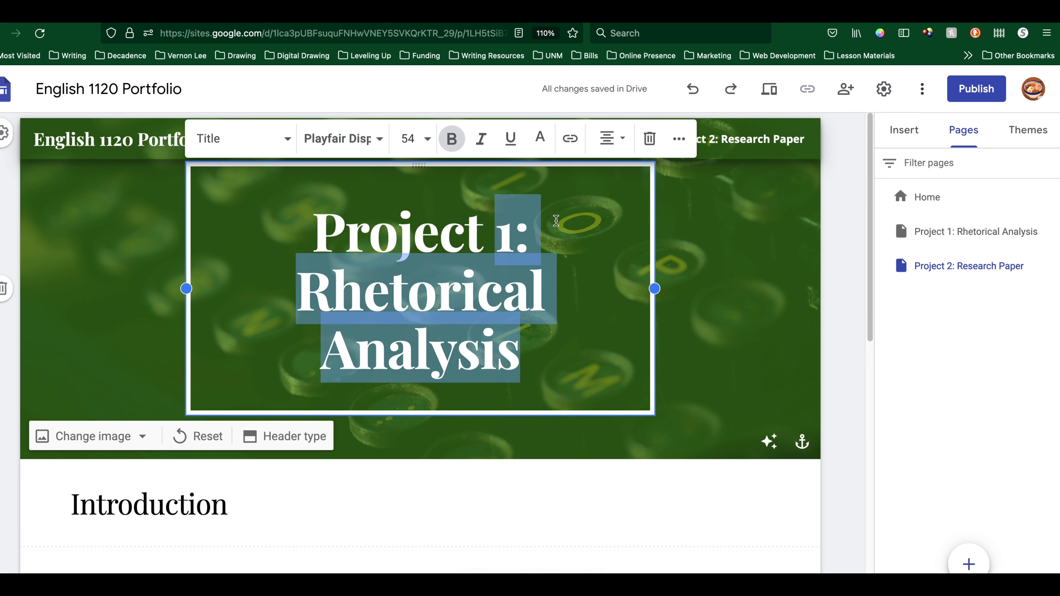
text(2:)
key(Return)
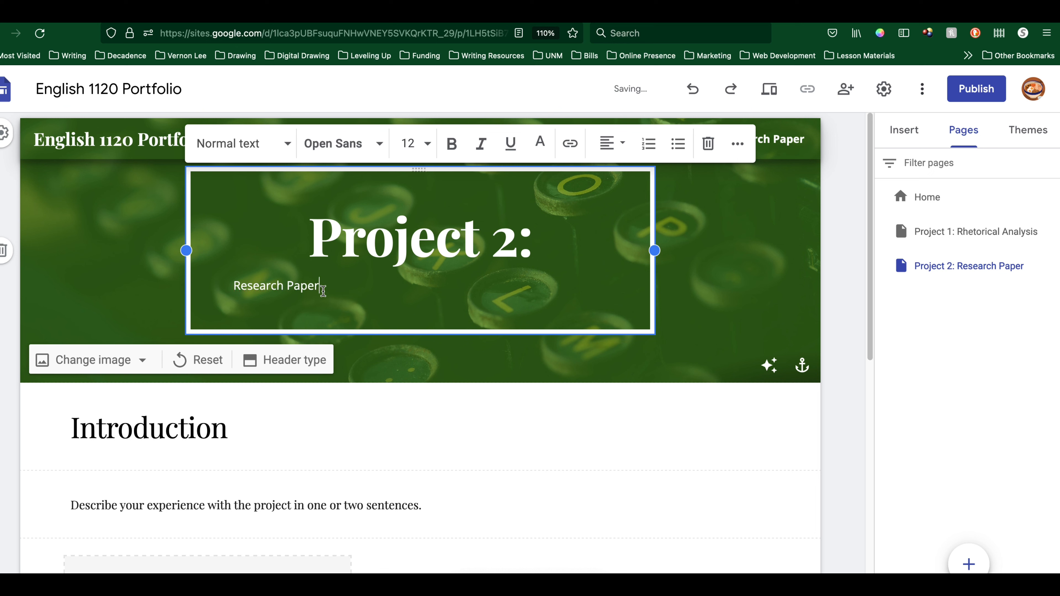
drag(322, 290, 226, 285)
click(277, 146)
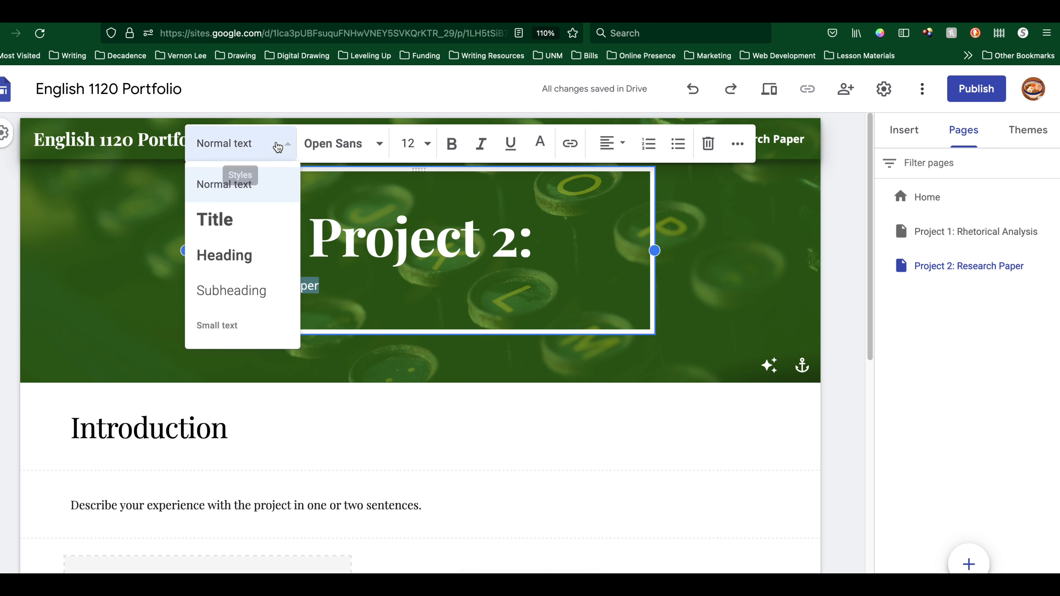
click(219, 220)
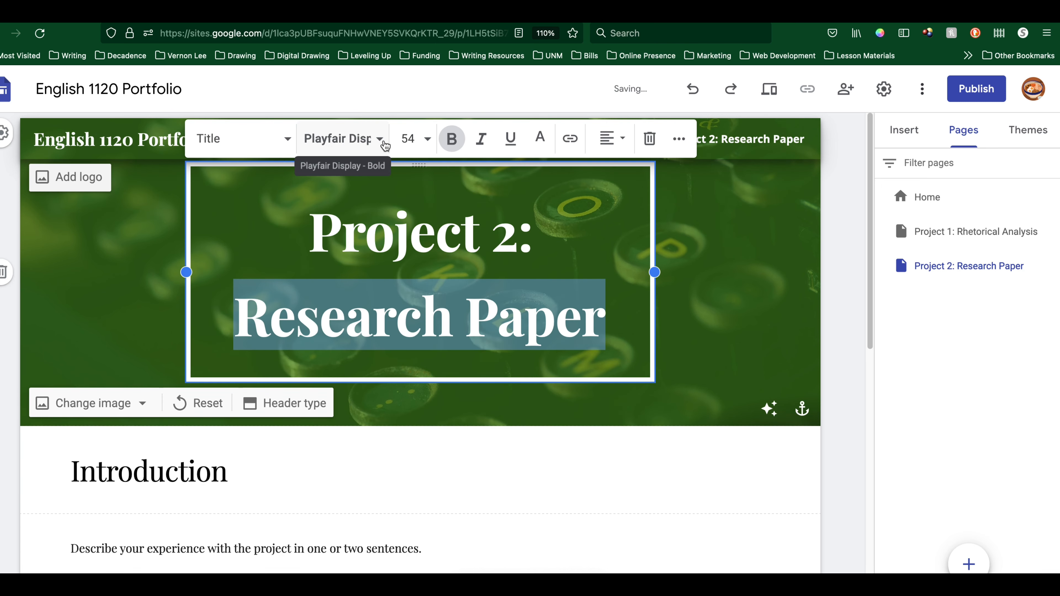
click(462, 479)
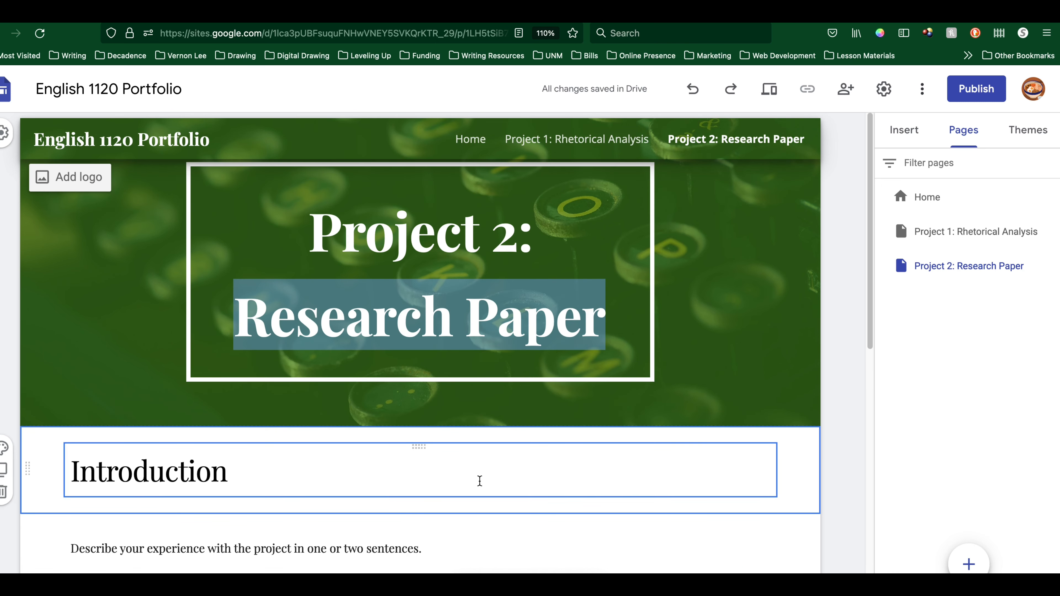
- Duplicate the Project 2: Research Paper page under the name "Project 3: Argument Paper"
click(1054, 265)
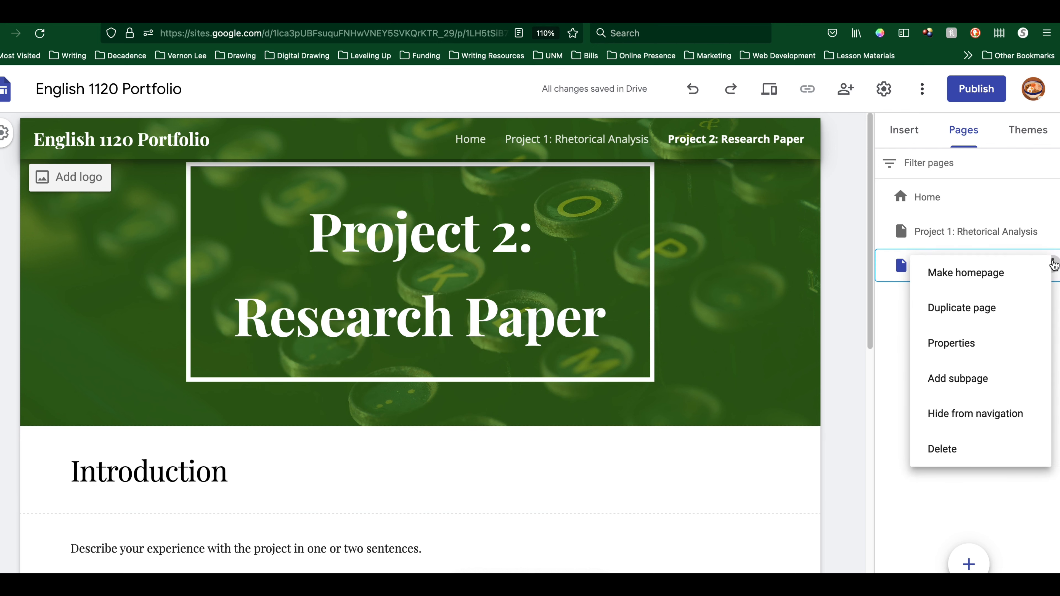
click(990, 313)
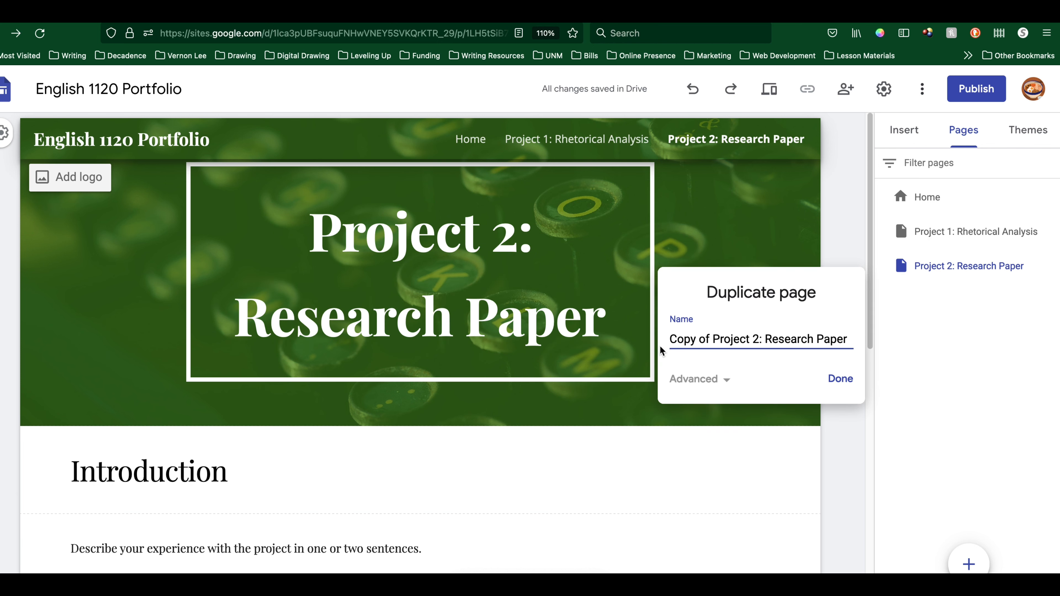
drag(715, 338, 595, 319)
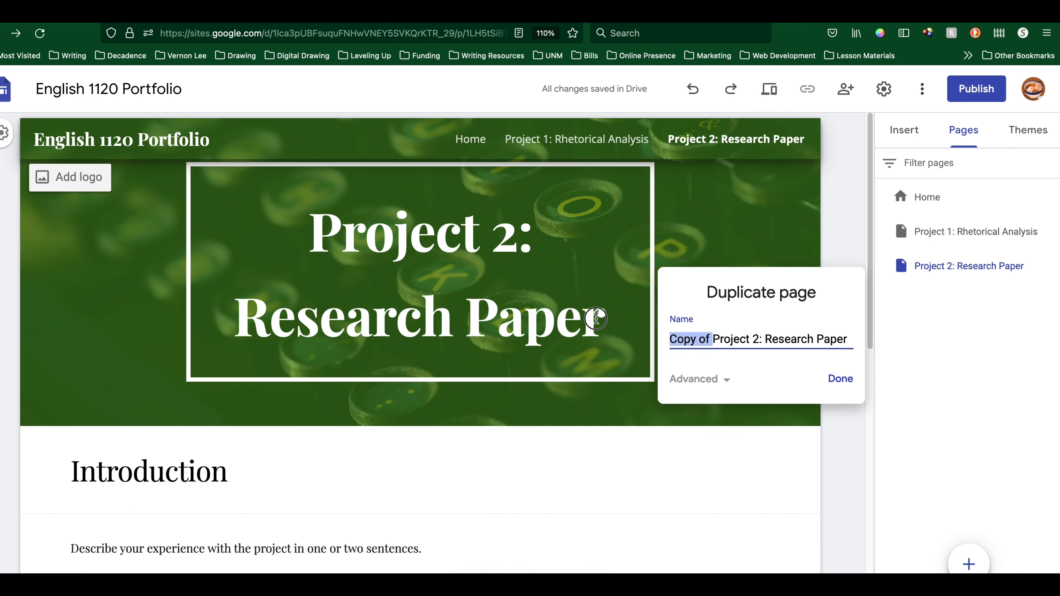
key(BackSpace)
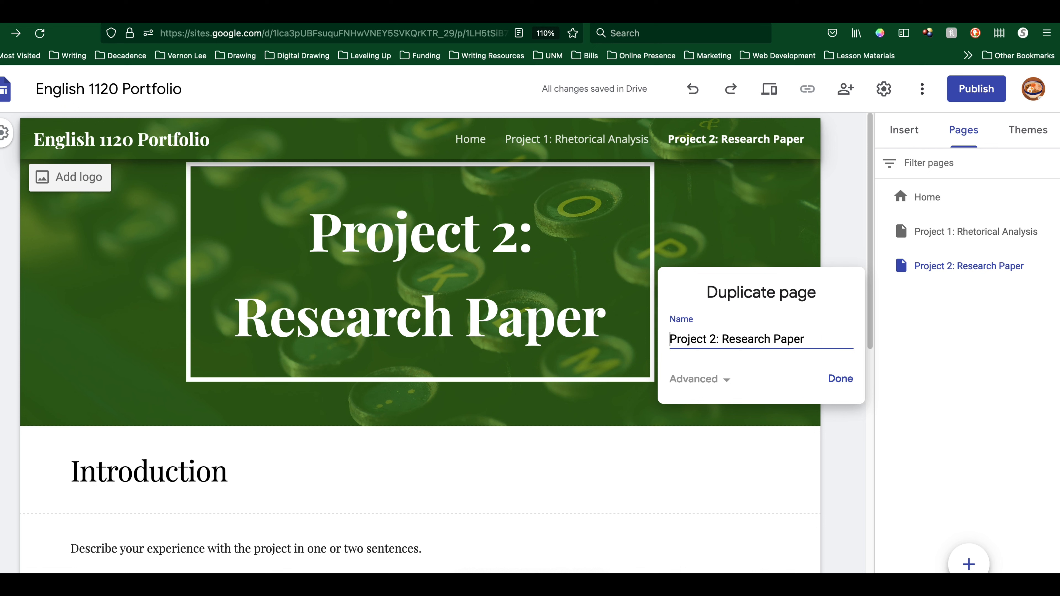
click(714, 337)
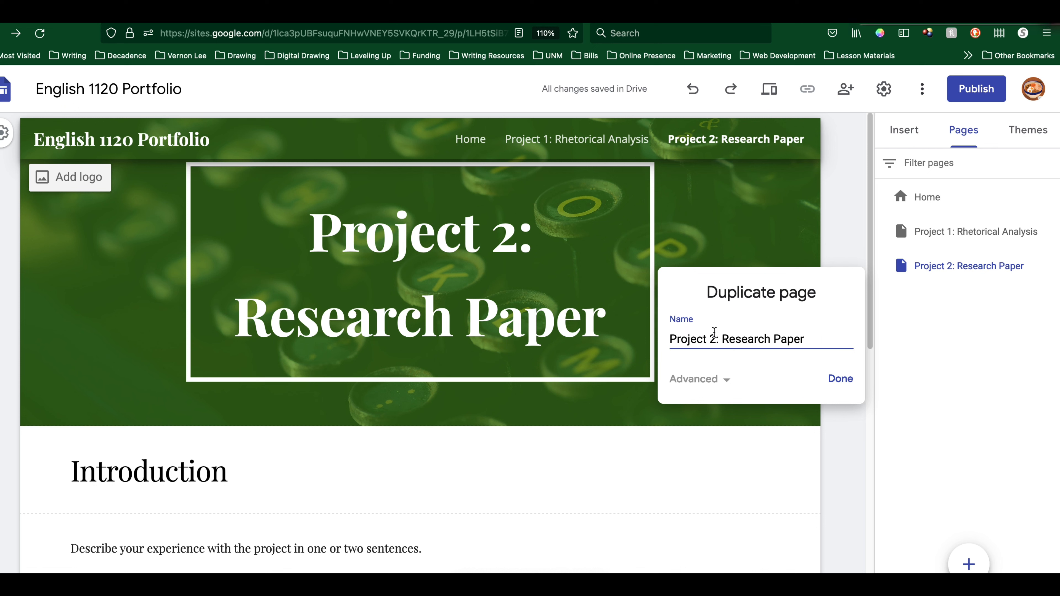
key(BackSpace)
text(3)
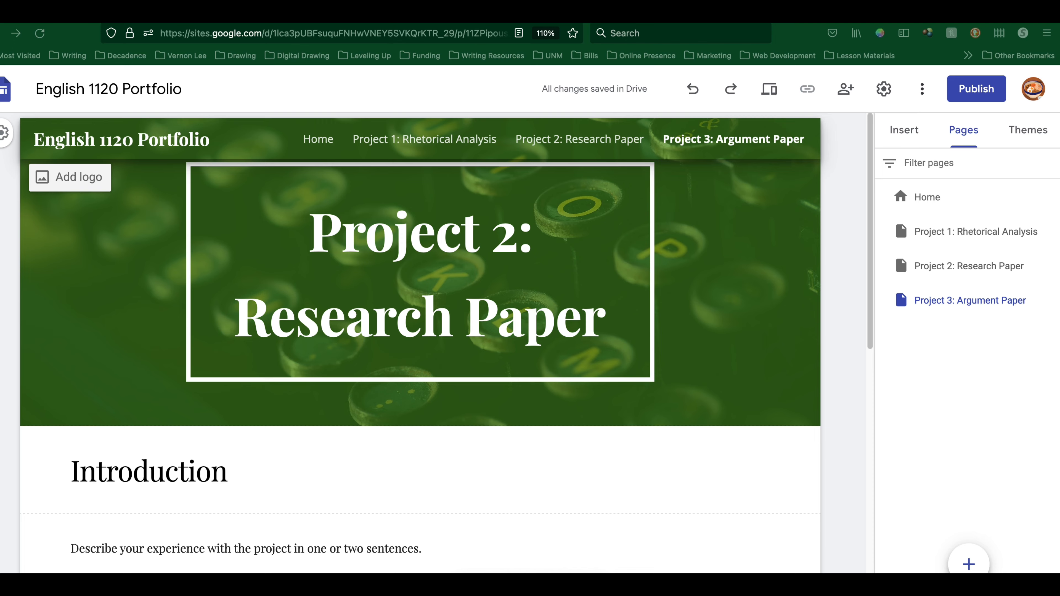
scroll(546, 402, down, 10)
scroll(570, 407, up, 4)
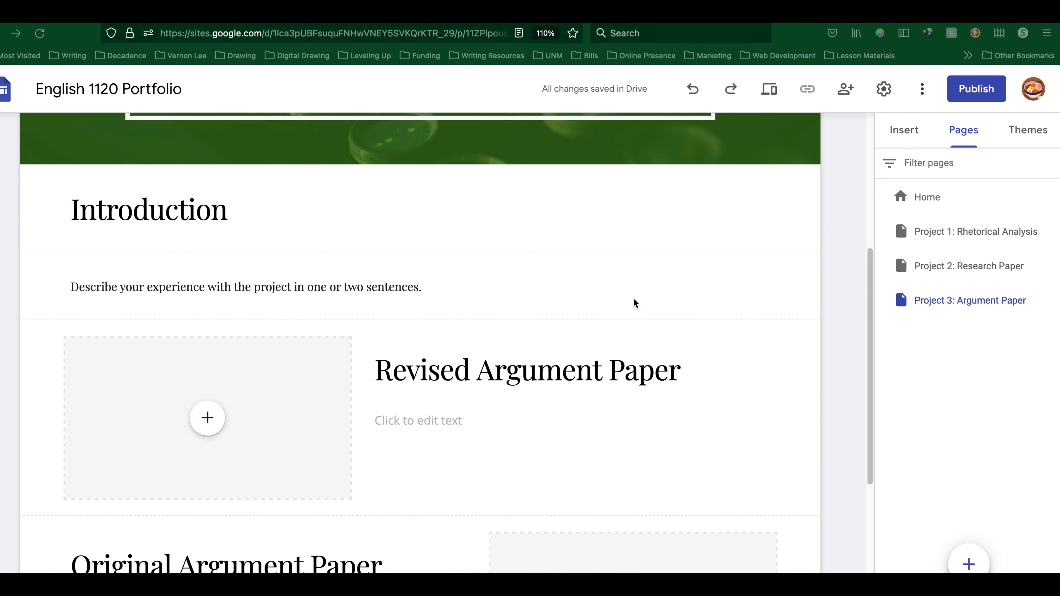
scroll(632, 303, up, 5)
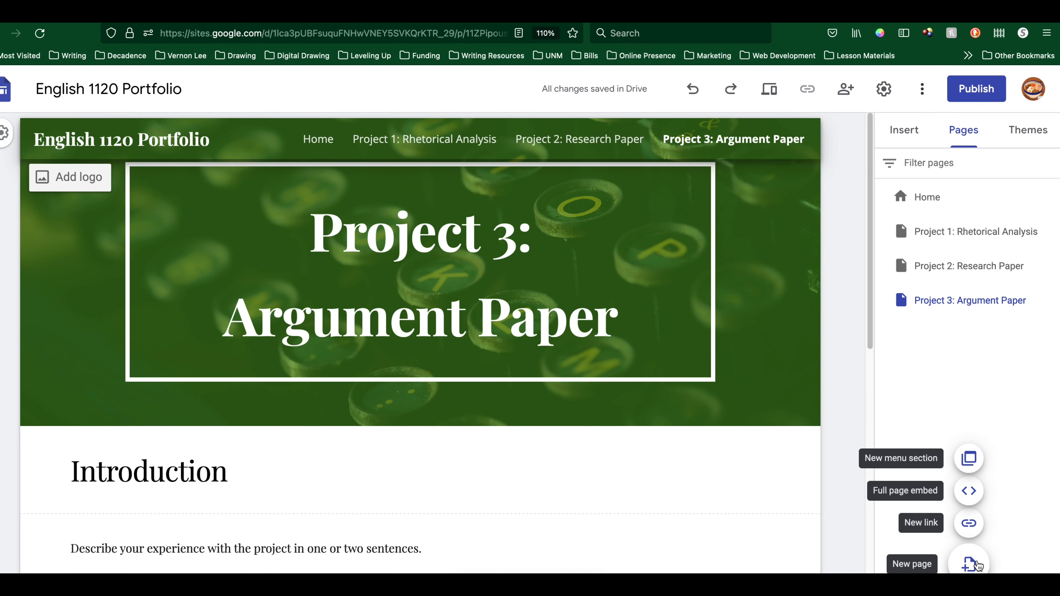
- Create two new pages named "Project Reflections" and "SLO Reflections"
click(969, 563)
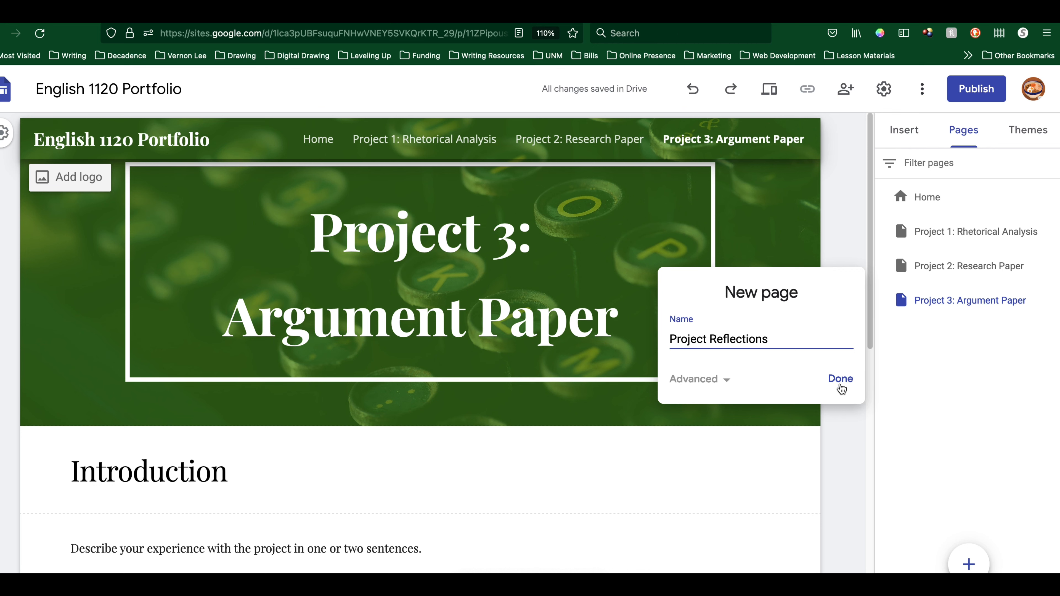
click(840, 379)
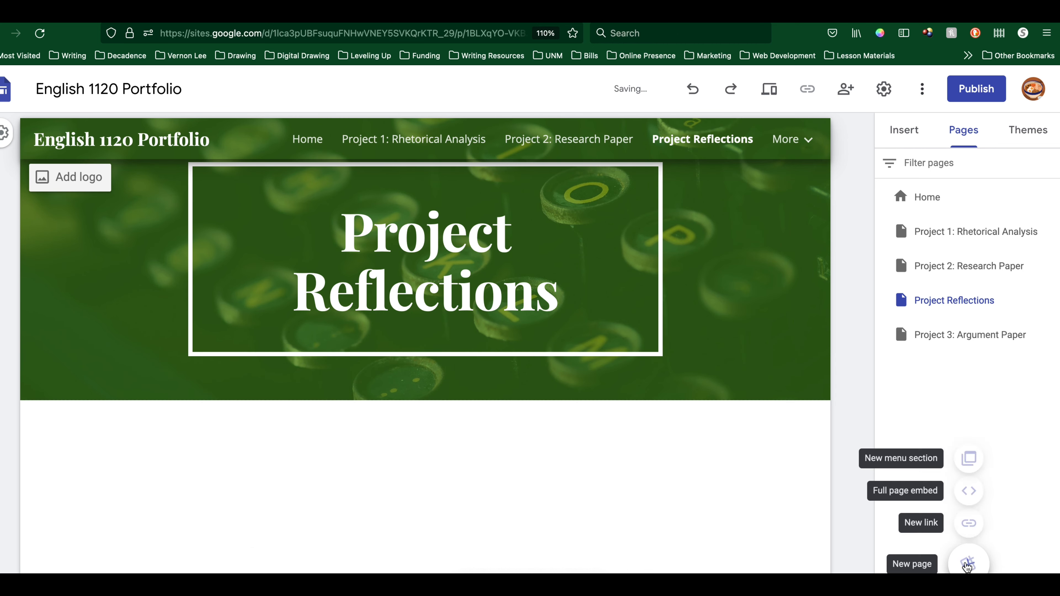
click(968, 563)
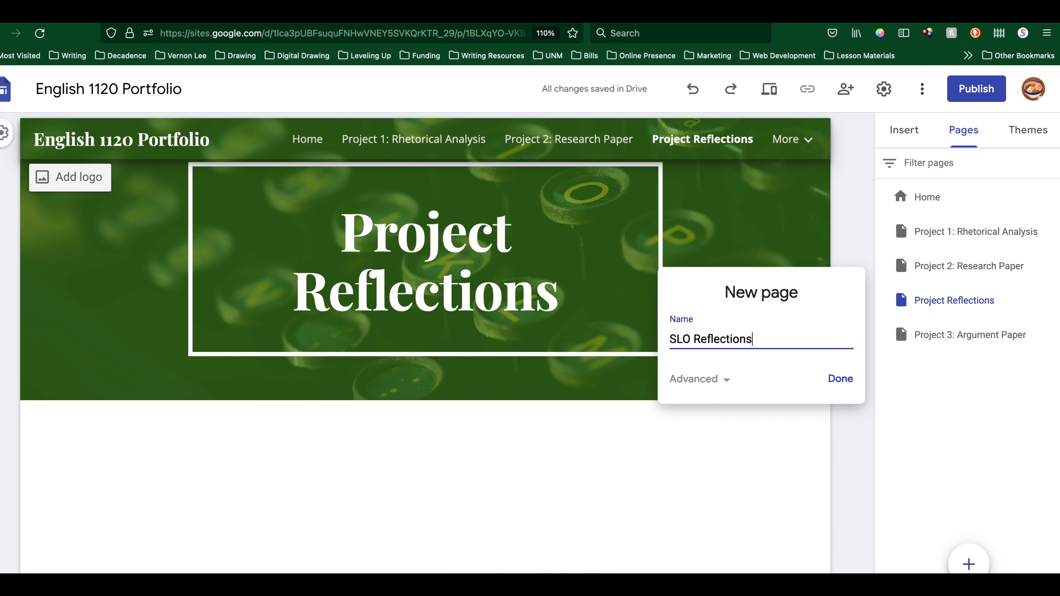
click(840, 379)
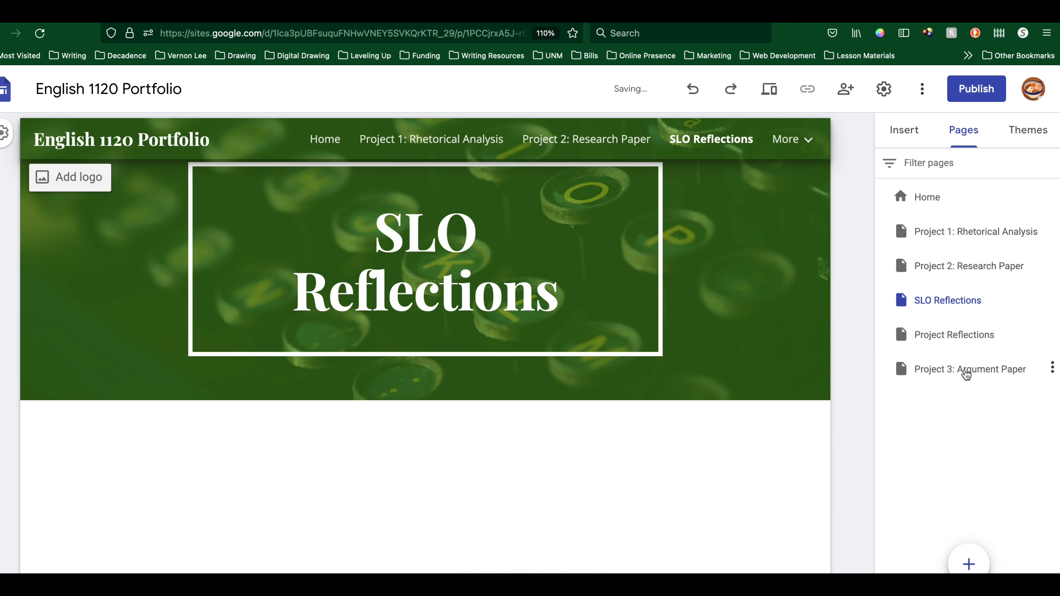
- Reorder the pages so Project 3: Argument Paper follows Project 2, followed by Project Reflections and SLO Reflections, and open Project Reflections
click(1053, 366)
drag(1052, 360, 1037, 376)
drag(888, 370, 883, 346)
click(892, 341)
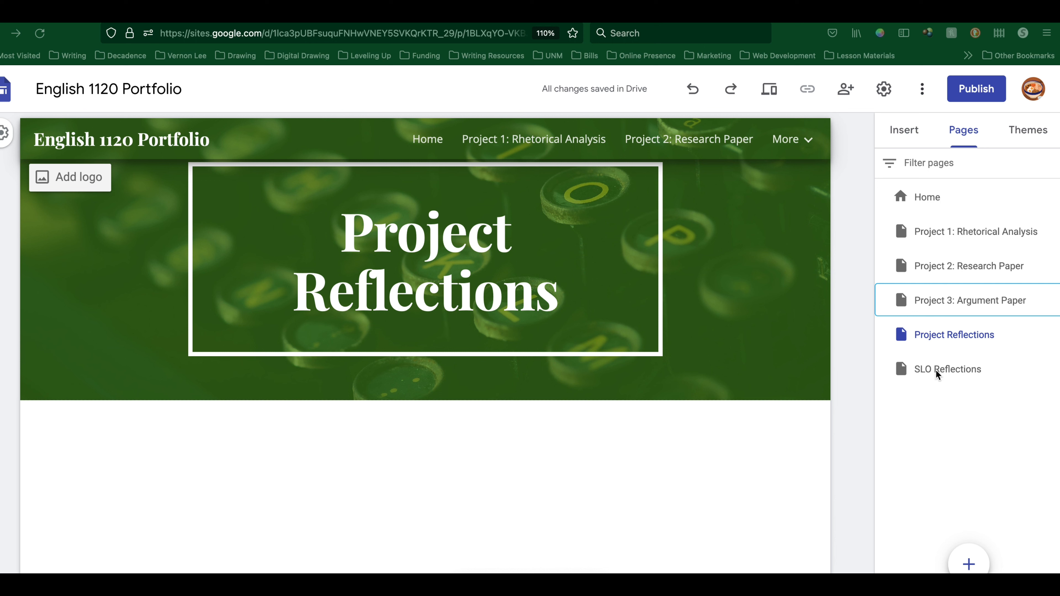
click(930, 336)
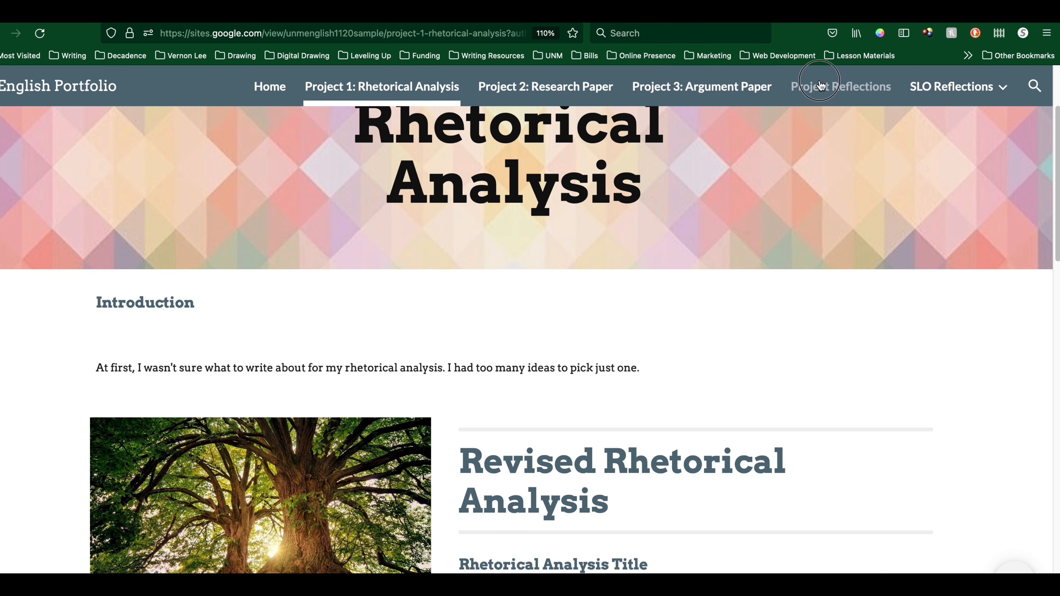
- Copy the introductory sentence about posting project reflections from the sample portfolio's Project Reflections page
click(820, 85)
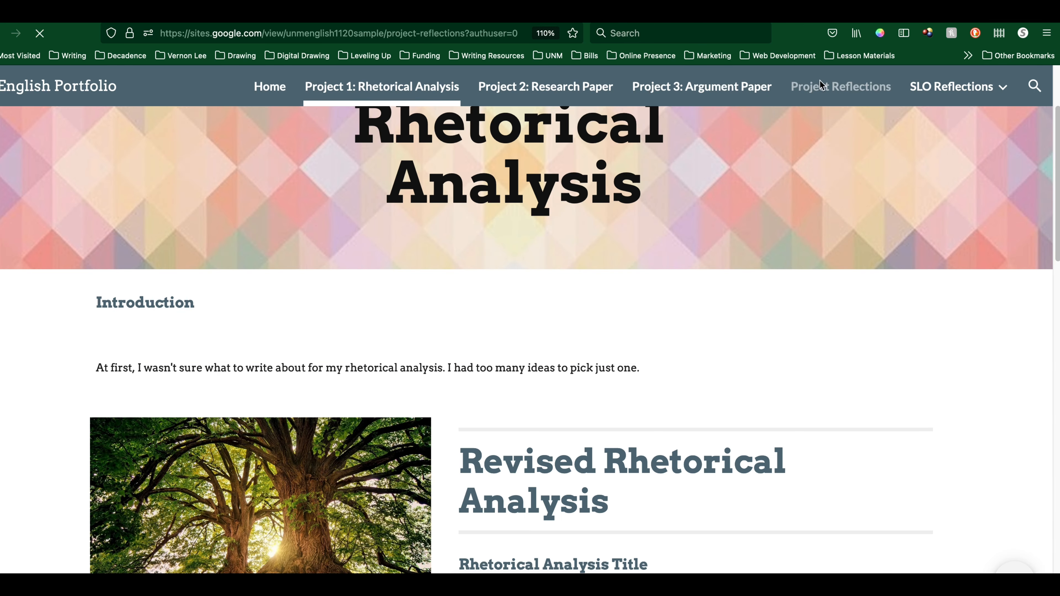
scroll(493, 492, down, 5)
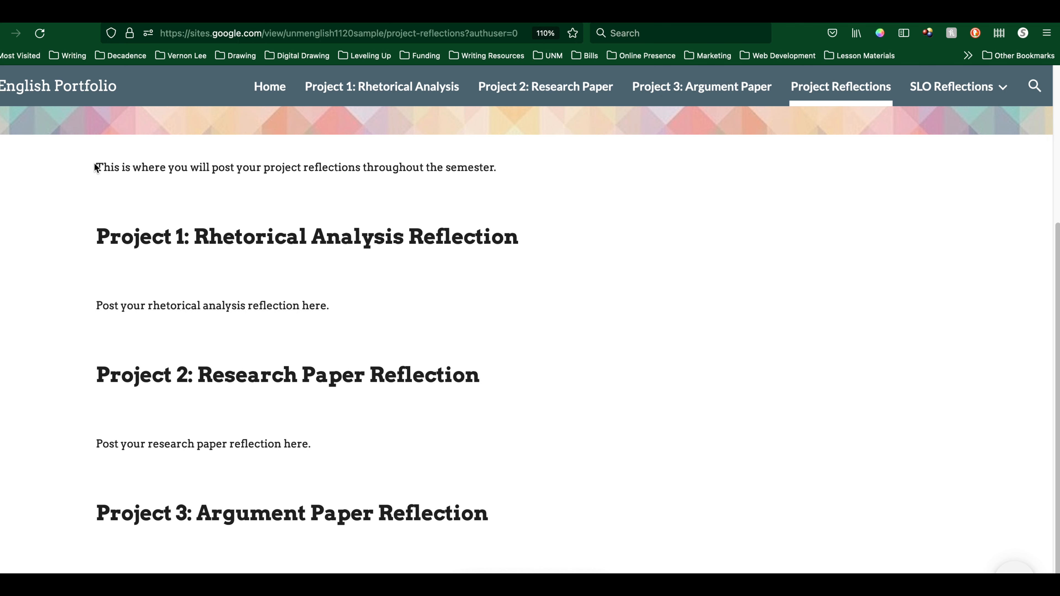
drag(97, 166, 473, 175)
key(super+c)
right_click(483, 167)
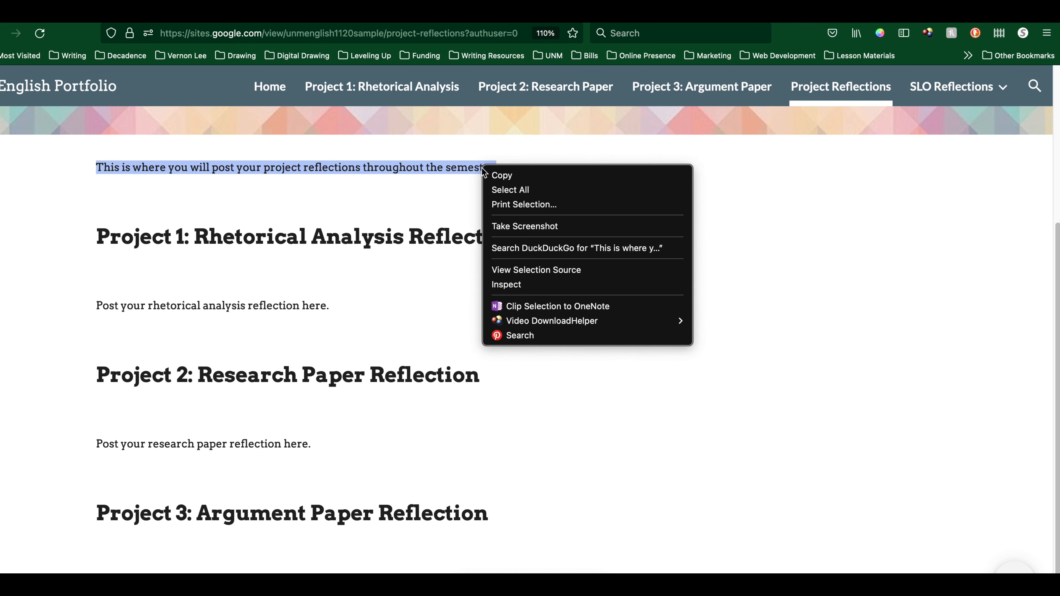
click(501, 175)
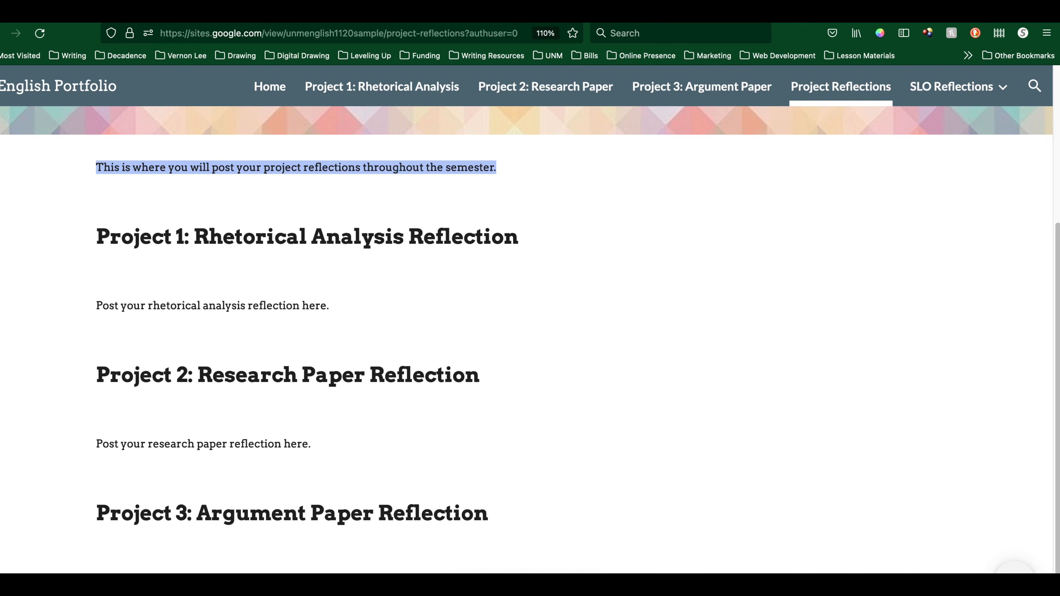
- Return to the portfolio editor, insert a text box on the Project Reflections page, and paste the copied introductory sentence into it
key(ctrl+Tab)
click(897, 126)
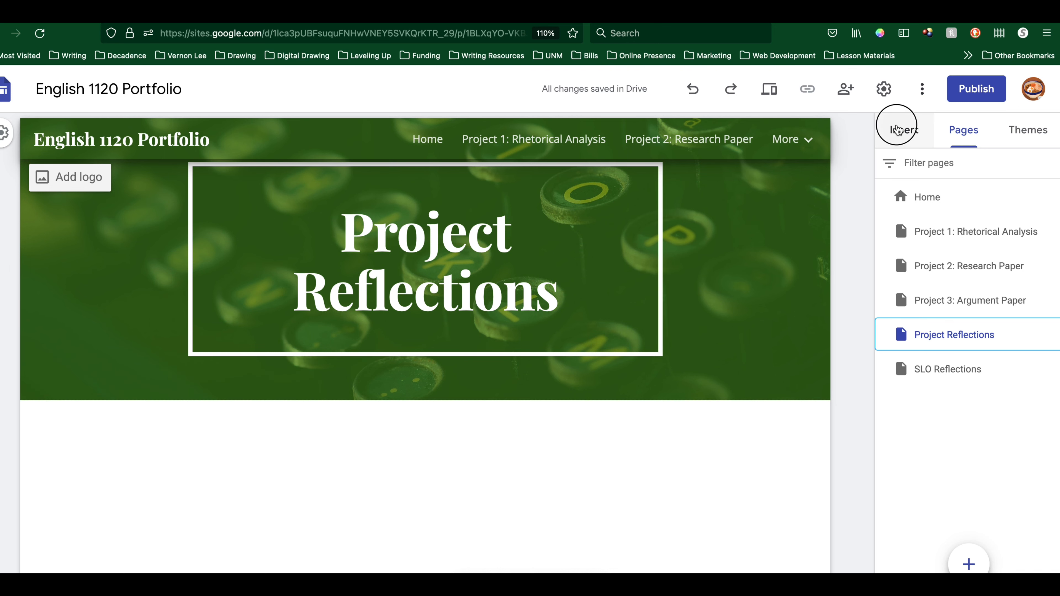
click(918, 190)
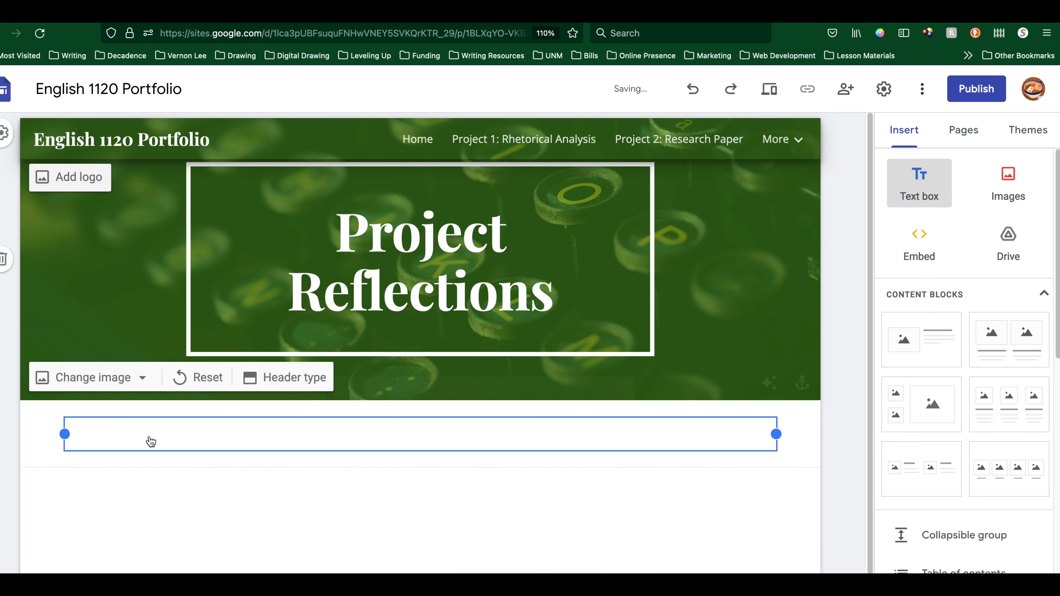
right_click(111, 428)
click(133, 457)
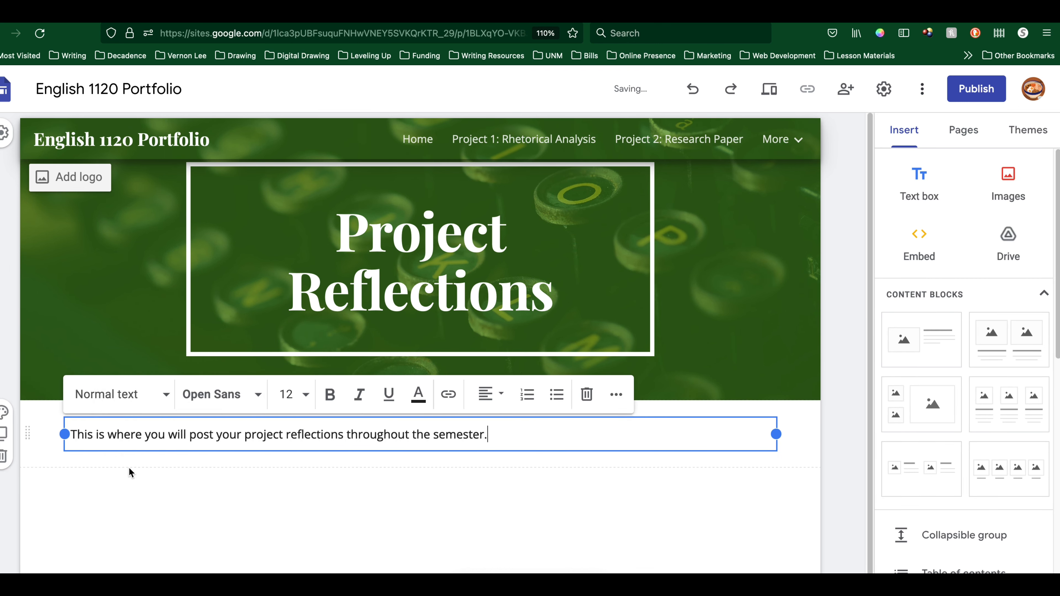
- Switch to the sample portfolio's Project Reflections page and copy the heading "Project 1: Rhetorical Analysis Reflection"
click(706, 14)
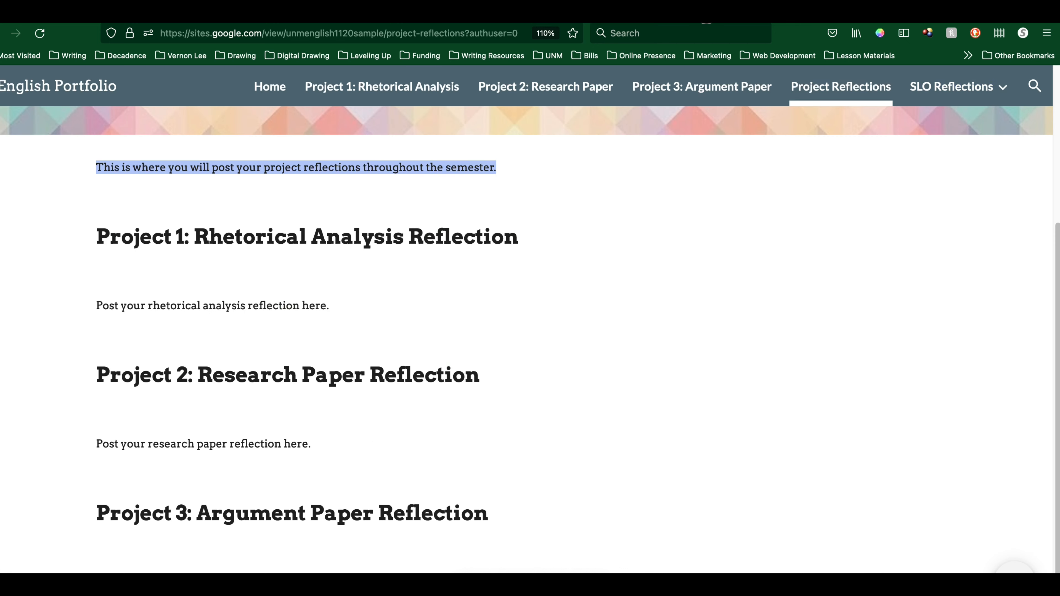
click(98, 237)
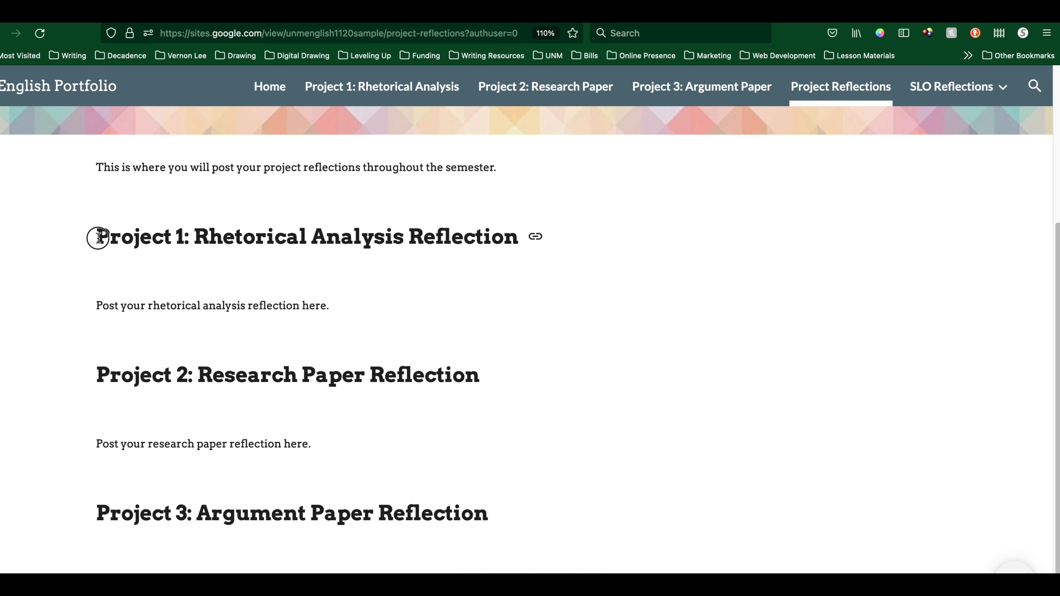
drag(98, 237, 484, 238)
click(481, 238)
drag(98, 237, 519, 242)
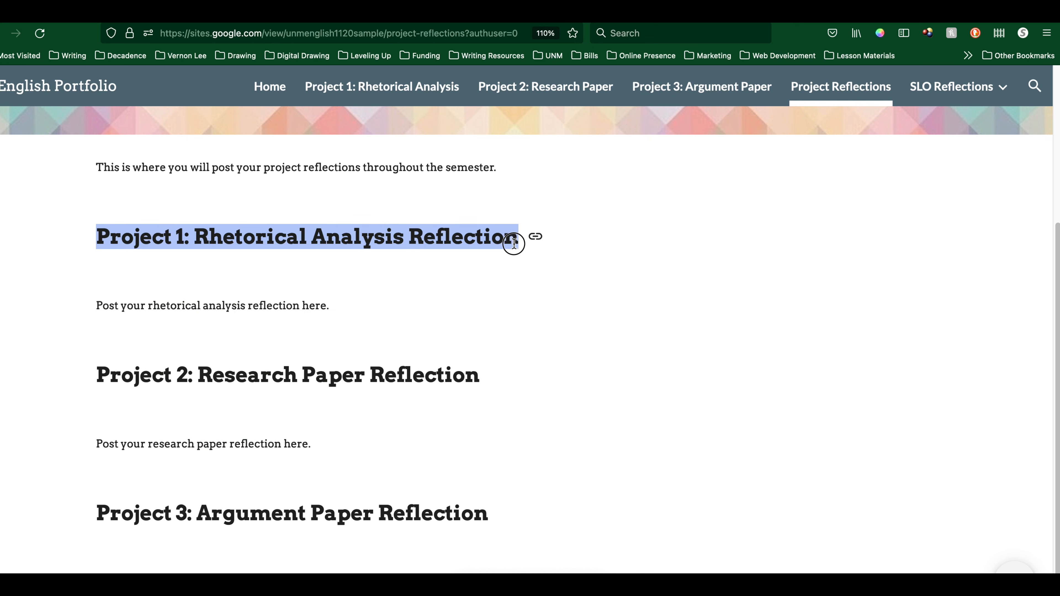
click(514, 240)
right_click(486, 236)
key(Escape)
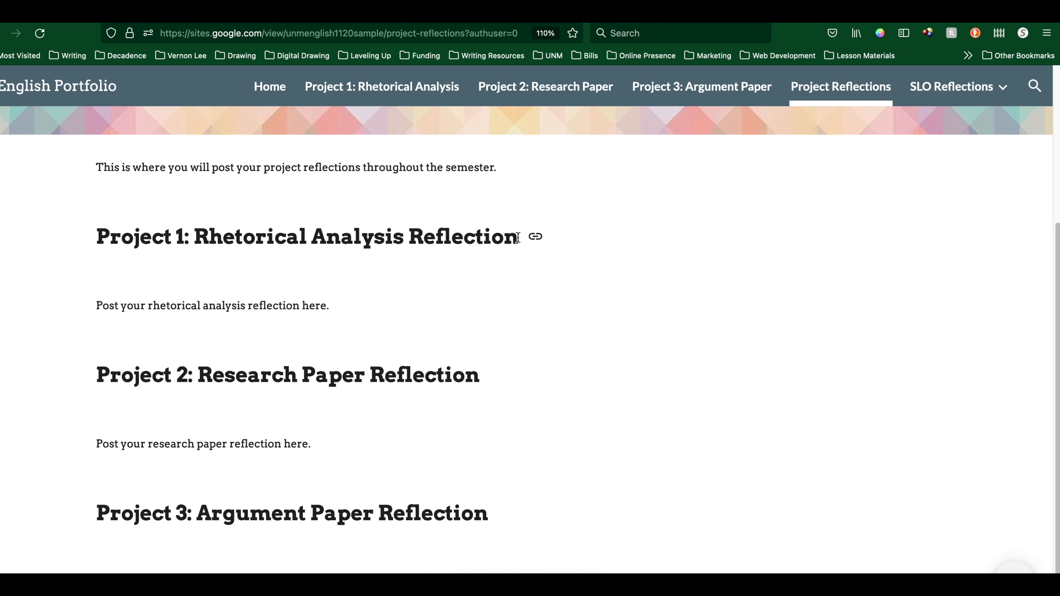
drag(520, 238, 97, 238)
right_click(113, 239)
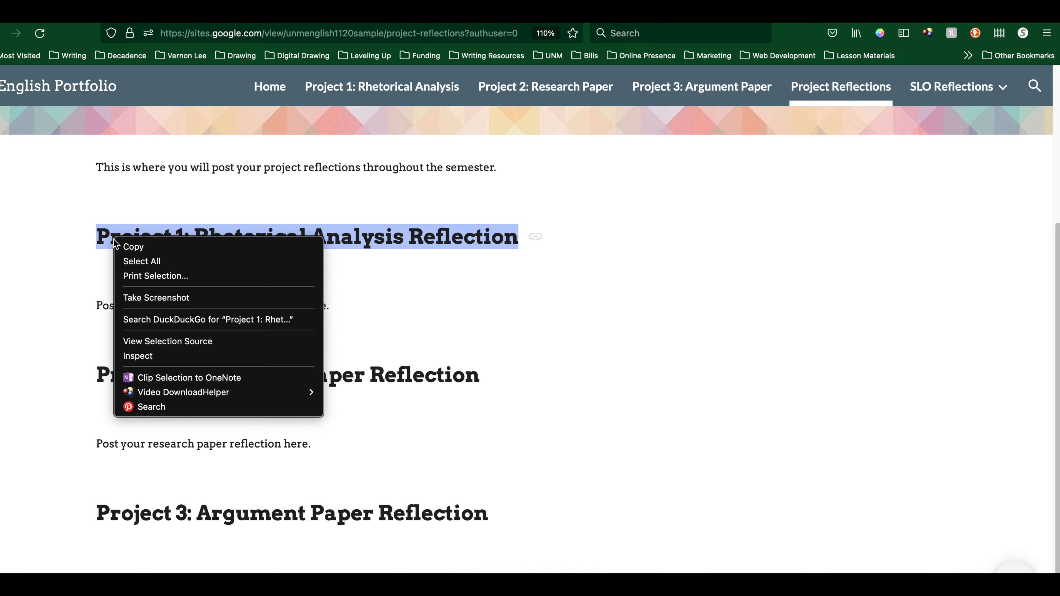
click(120, 246)
- Return to the English 1120 Portfolio editor, insert a text box below the introductory sentence, and paste the copied Project 1 heading into it
click(547, 18)
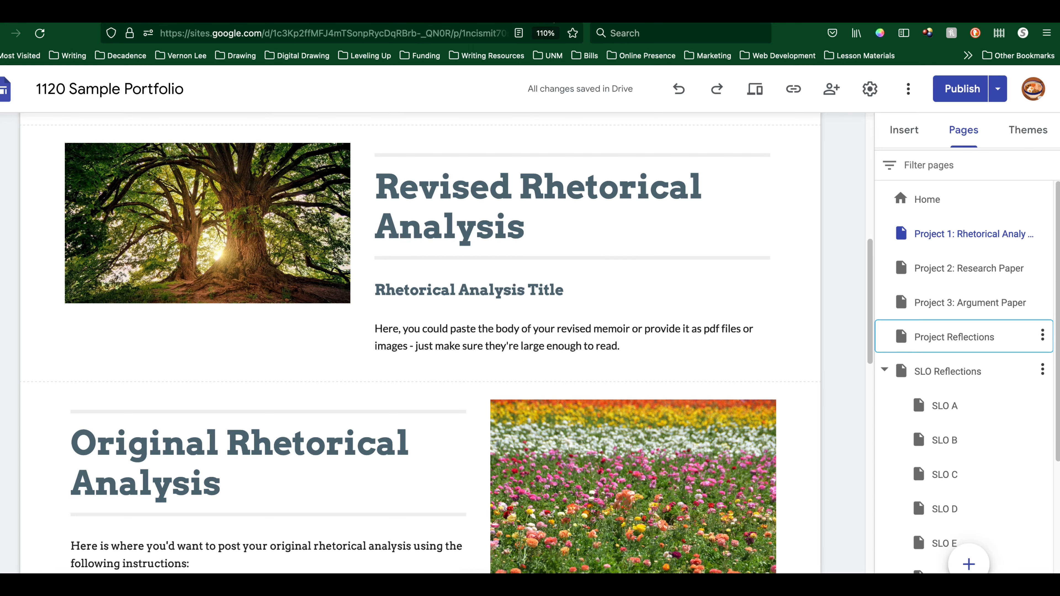
click(417, 5)
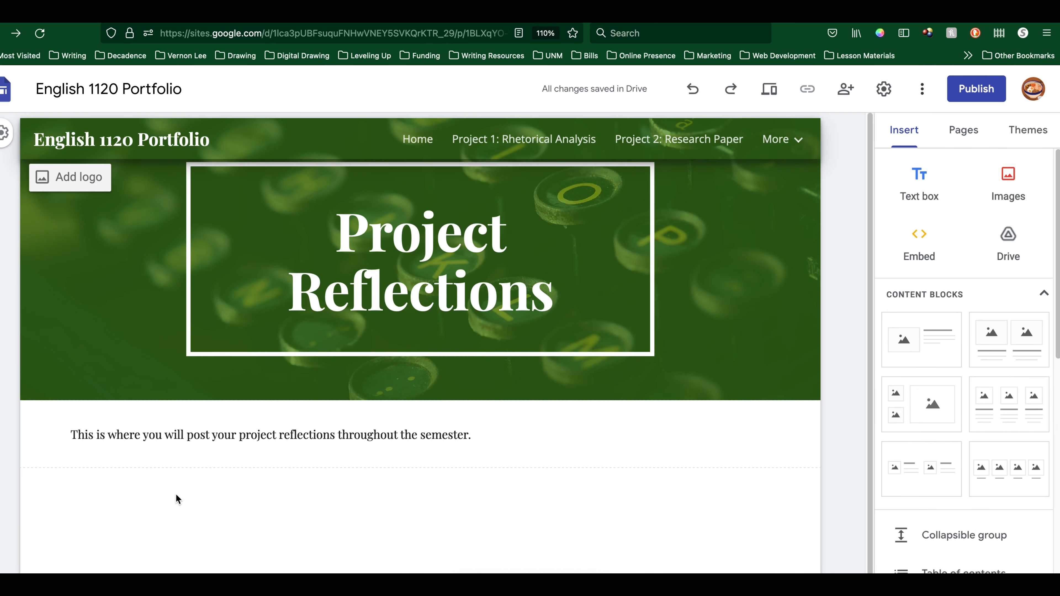
click(926, 192)
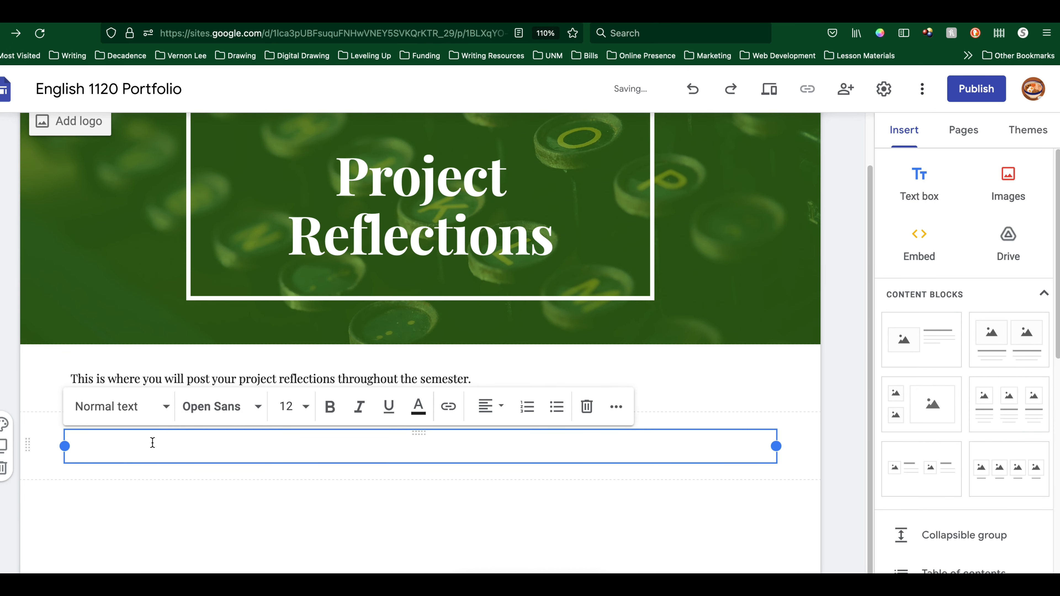
key(super+v)
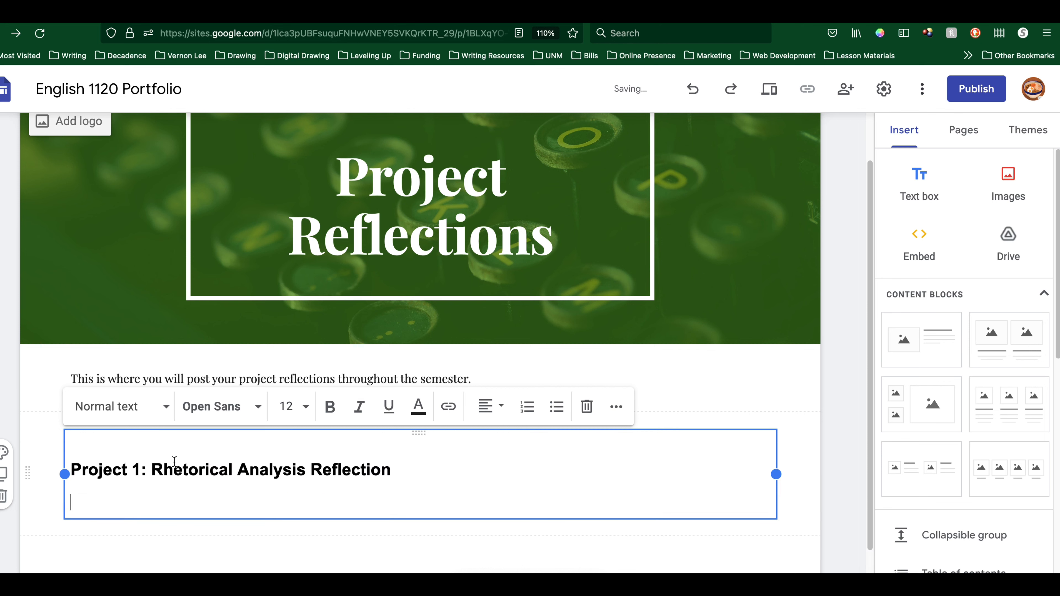
scroll(95, 496, down, 3)
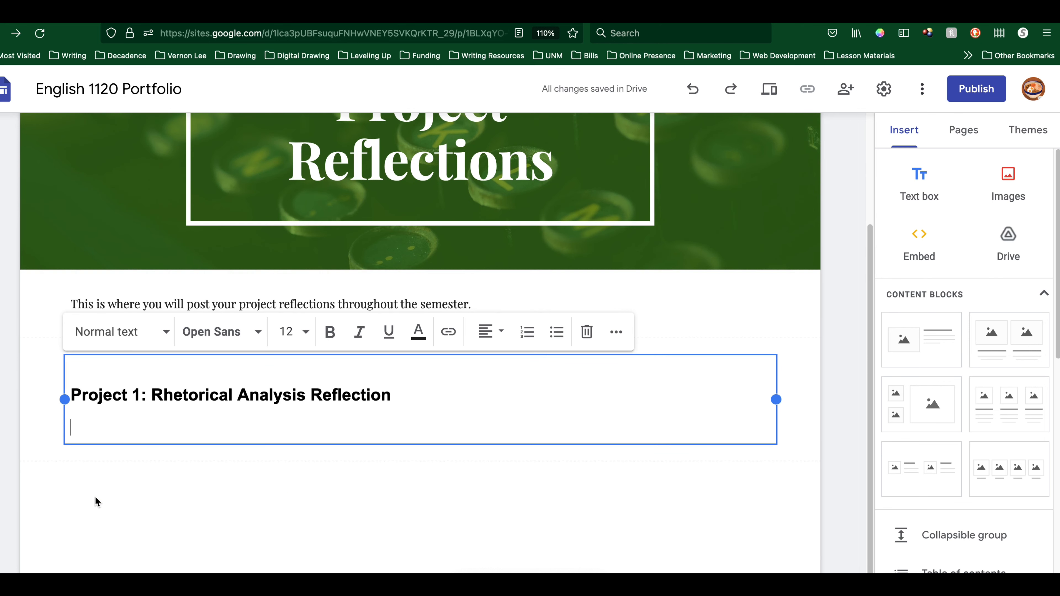
click(111, 478)
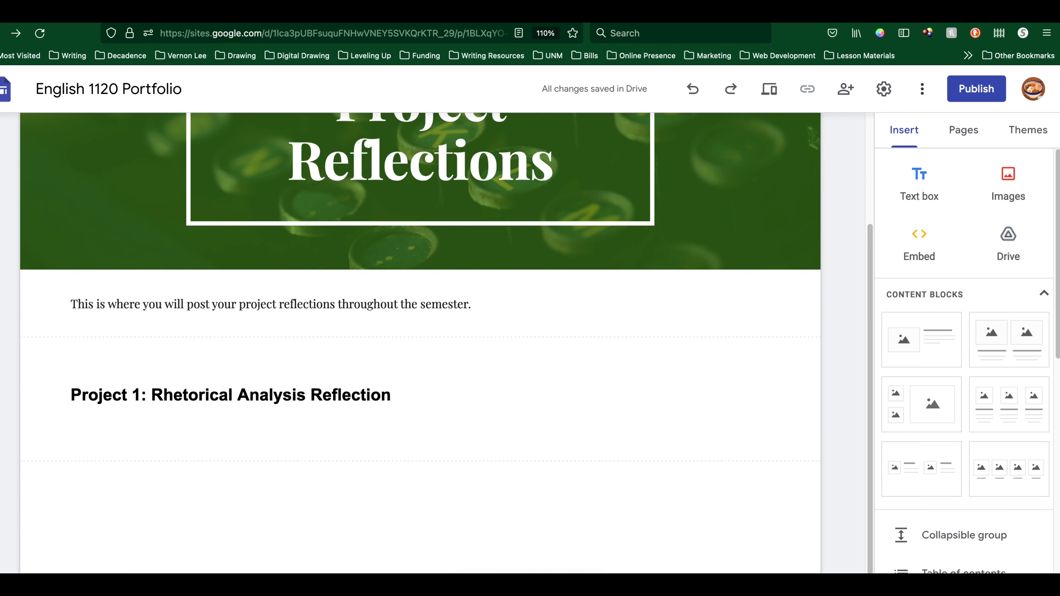
- Add a text box below the Project 1 heading containing the sample page's sentence "Post your rhetorical analysis reflection here."
click(912, 191)
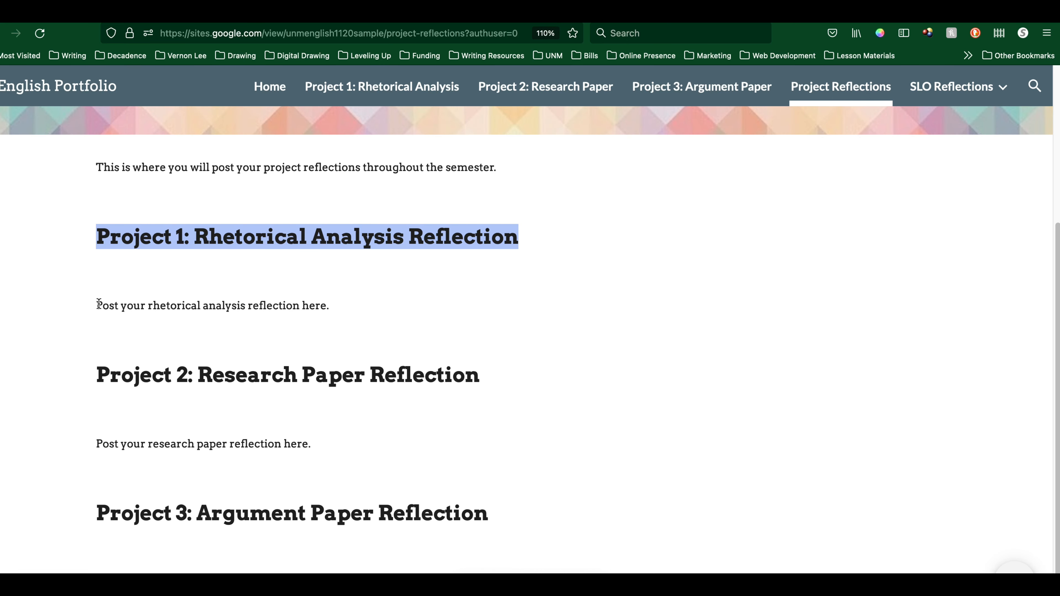
drag(99, 304, 346, 308)
right_click(309, 305)
click(322, 314)
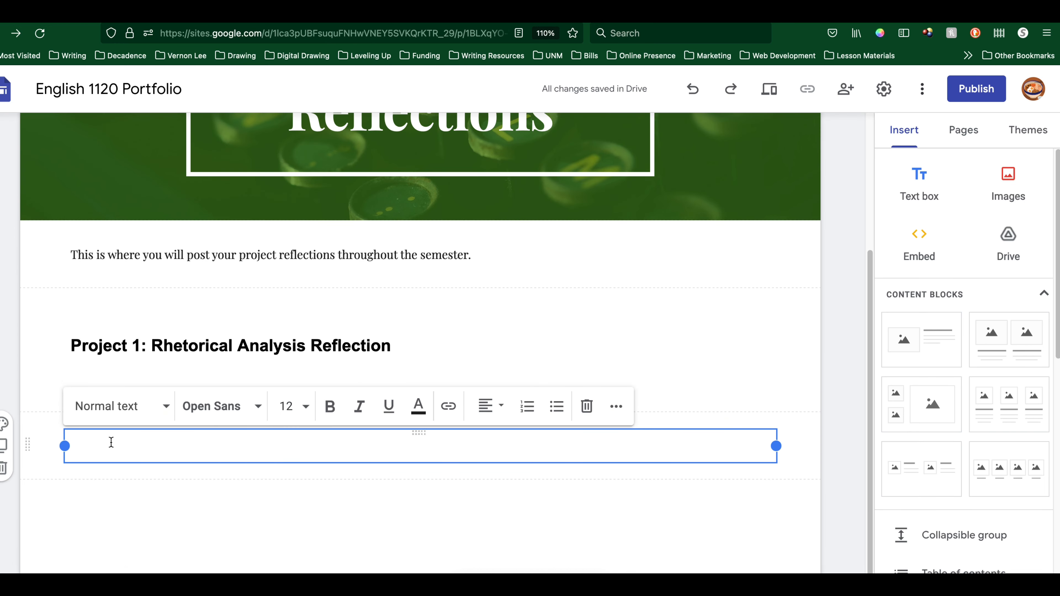
right_click(112, 442)
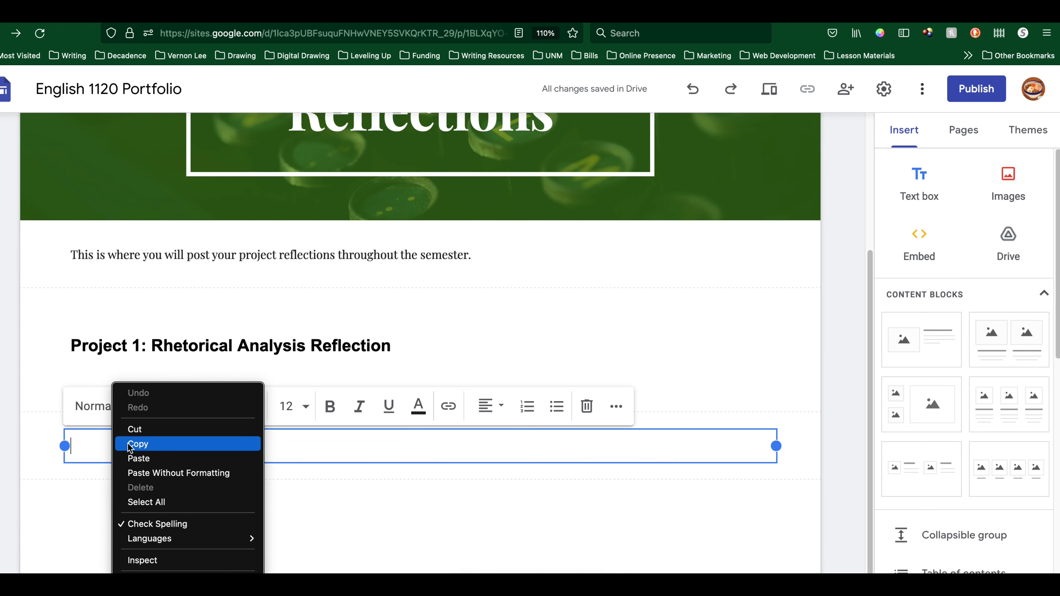
click(134, 458)
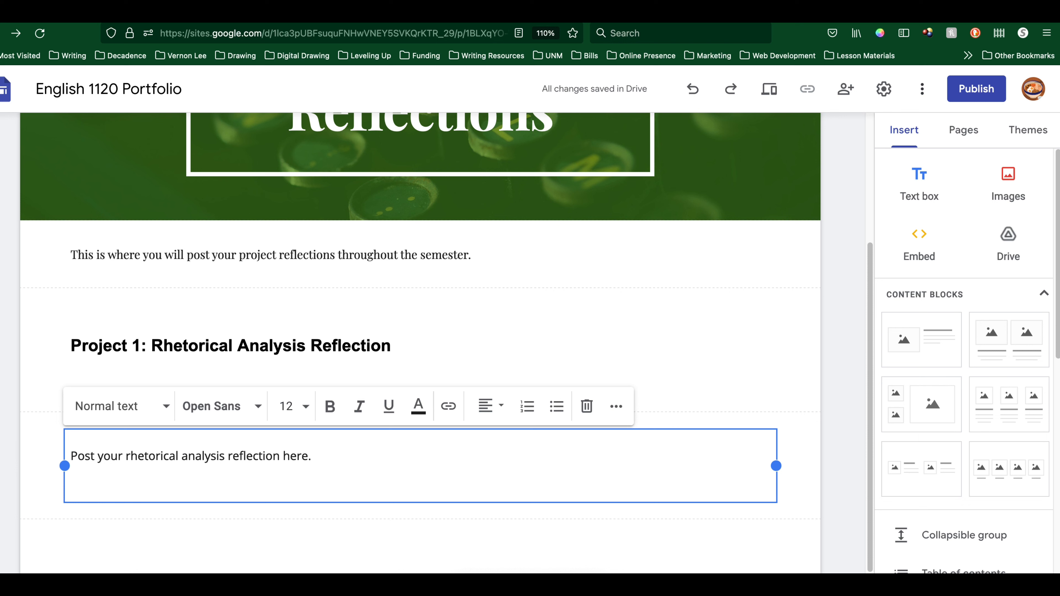
- Apply the Heading style to the Project 1 reflection title and duplicate its section twice
click(465, 348)
click(448, 351)
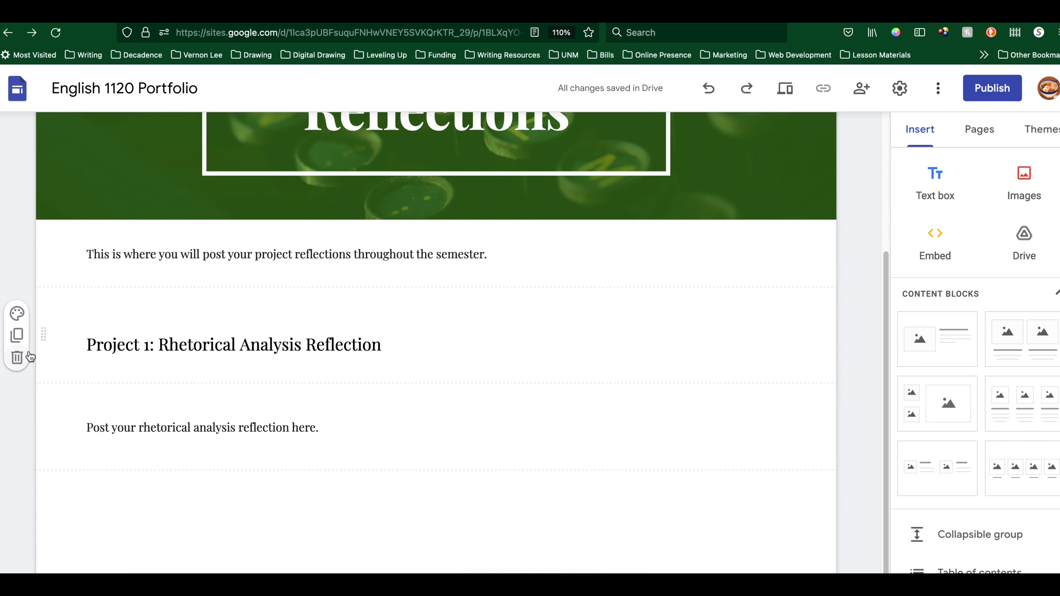
click(17, 341)
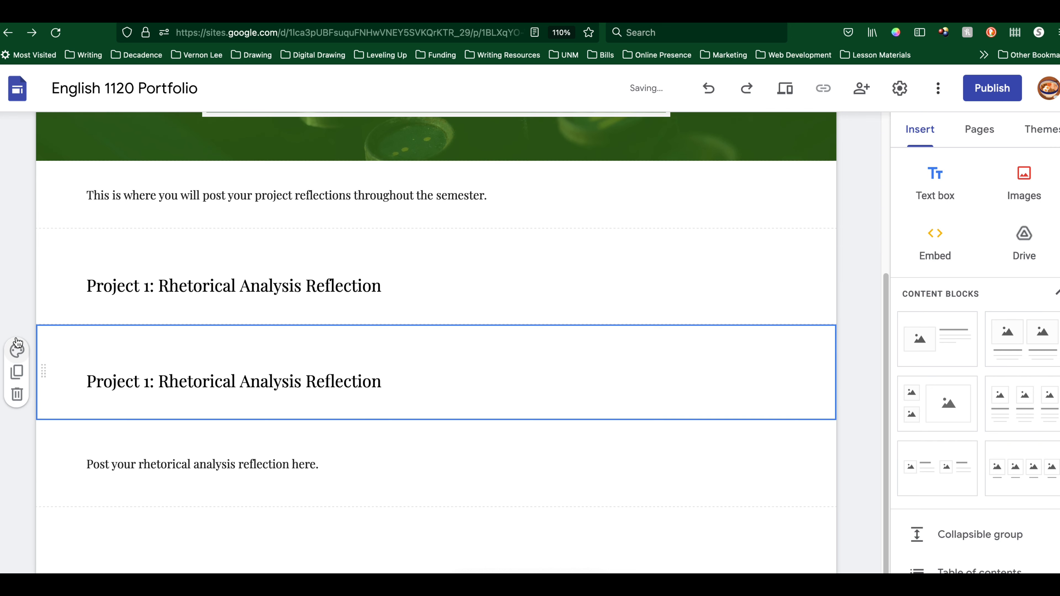
mouse_move(17, 343)
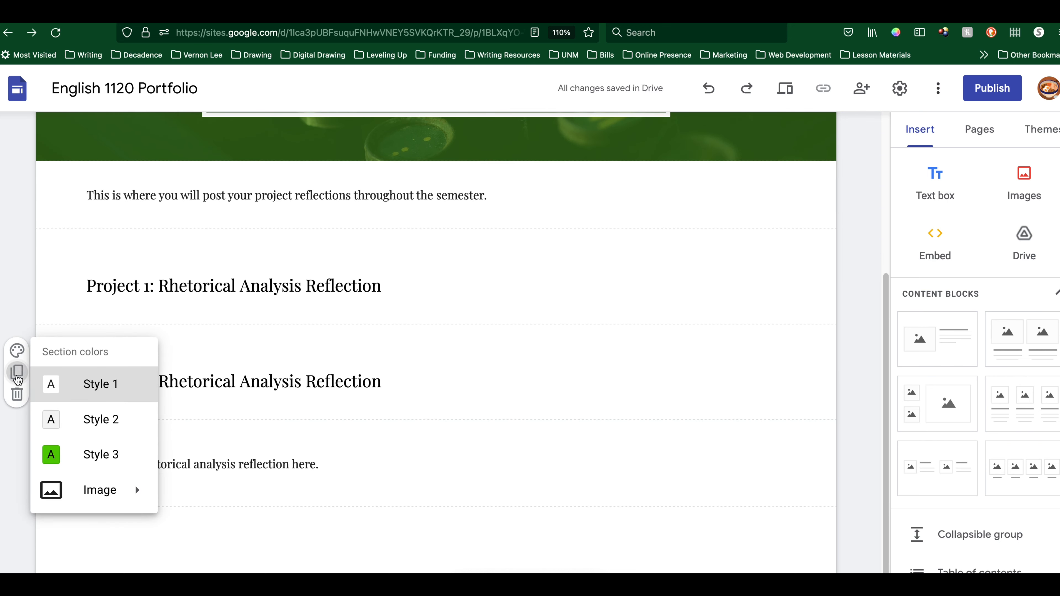
click(16, 372)
- Change the two duplicated titles to "Project 2: Research Paper Reflection" and "Project 3: Argument Paper Reflection"
click(150, 290)
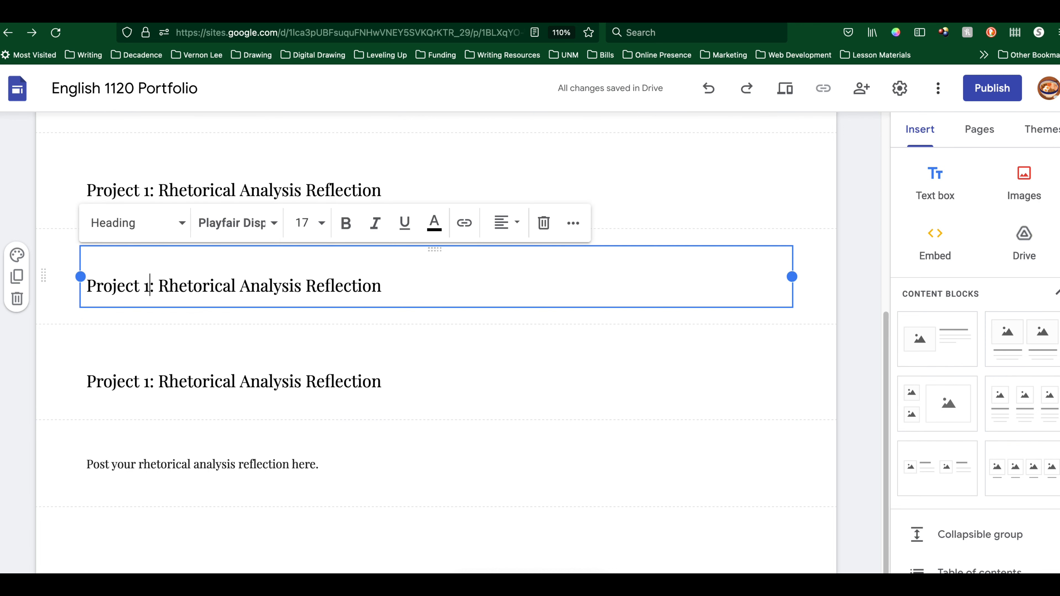
key(BackSpace)
text(2)
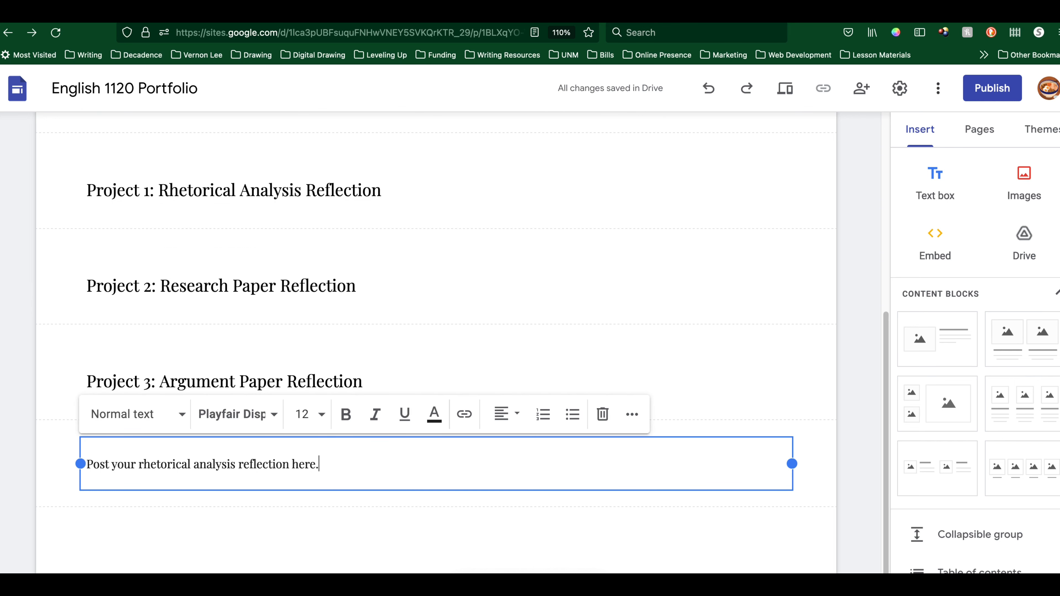
- Duplicate the reflection placeholder section twice and place one placeholder beneath each of the three project headings
click(17, 463)
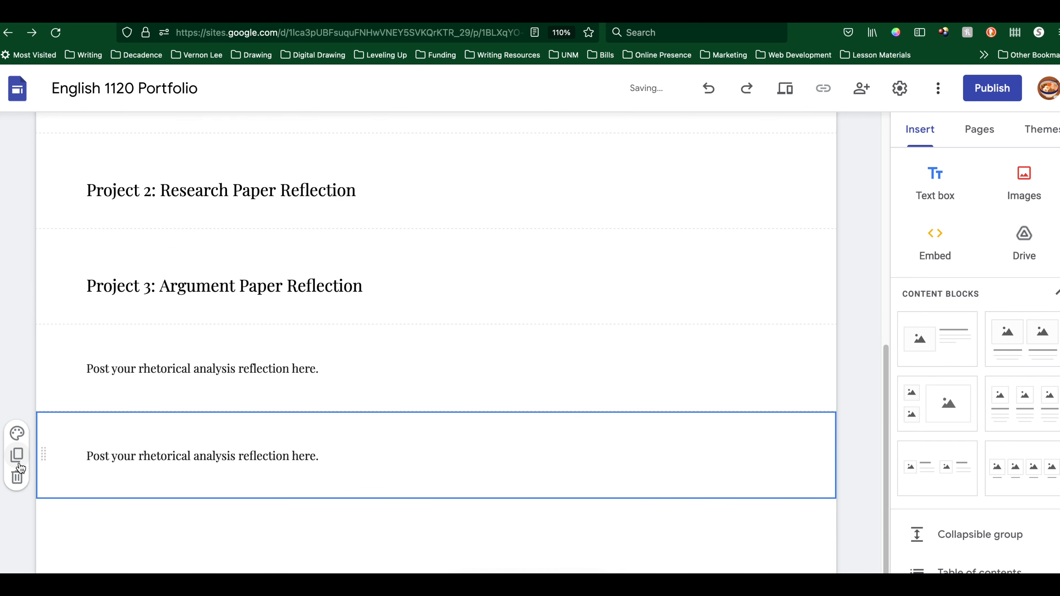
click(18, 461)
scroll(201, 417, up, 5)
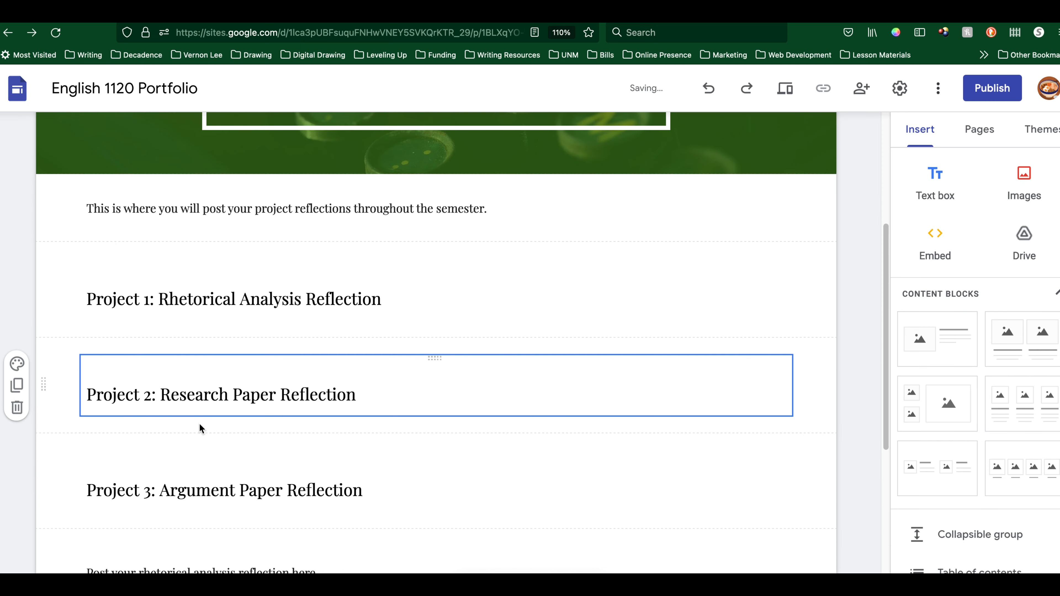
scroll(201, 427, down, 4)
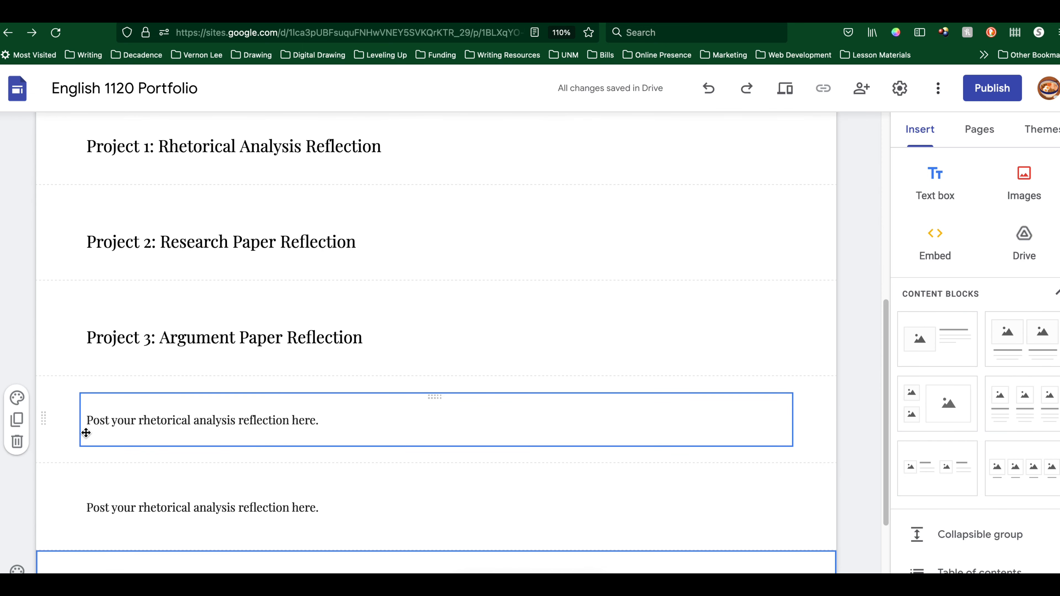
drag(86, 433, 105, 189)
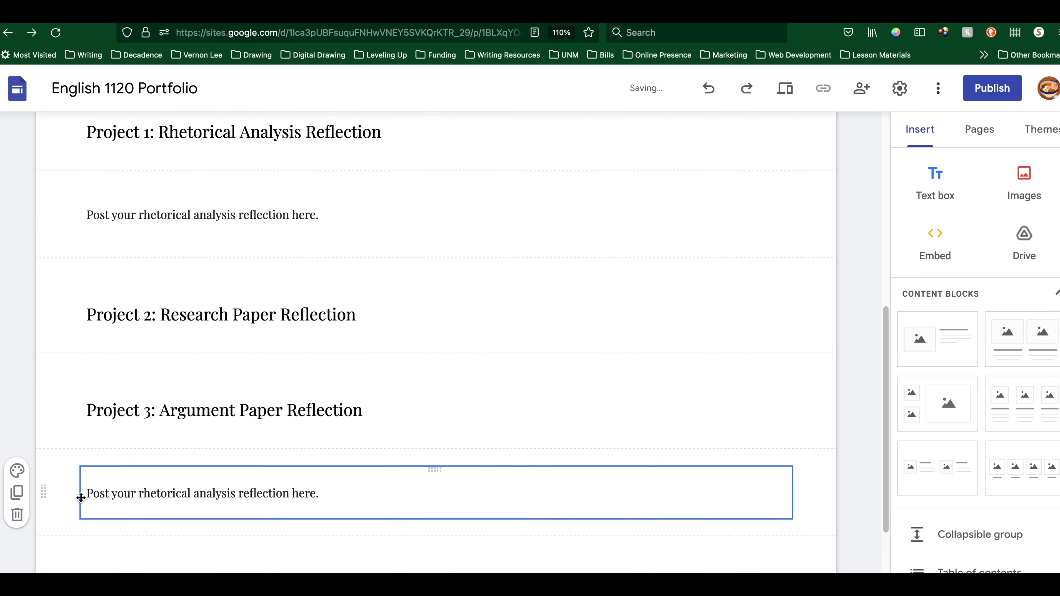
drag(81, 498, 85, 346)
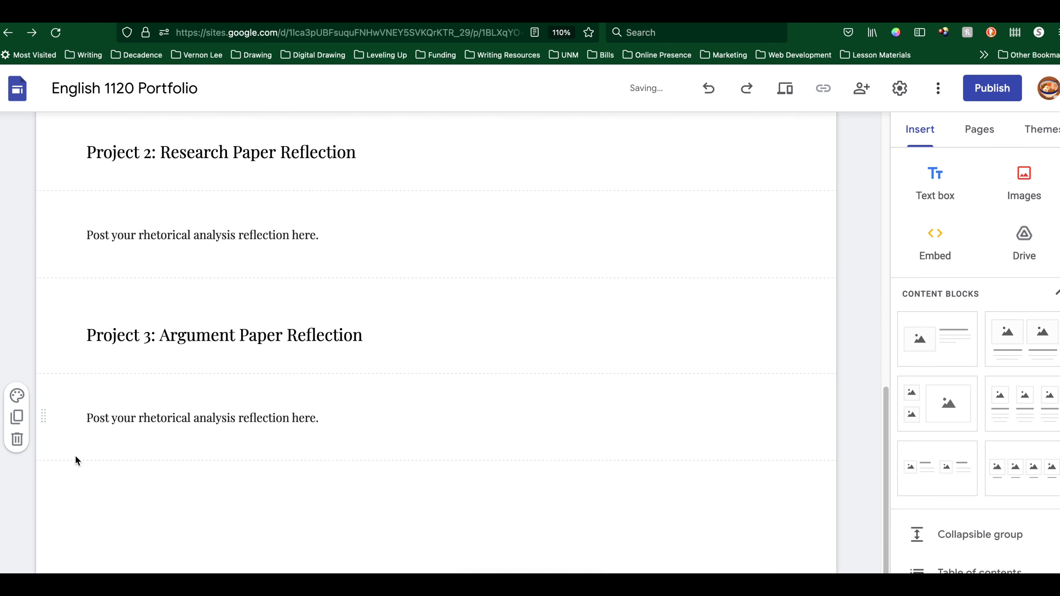
scroll(233, 355, up, 10)
scroll(251, 357, down, 6)
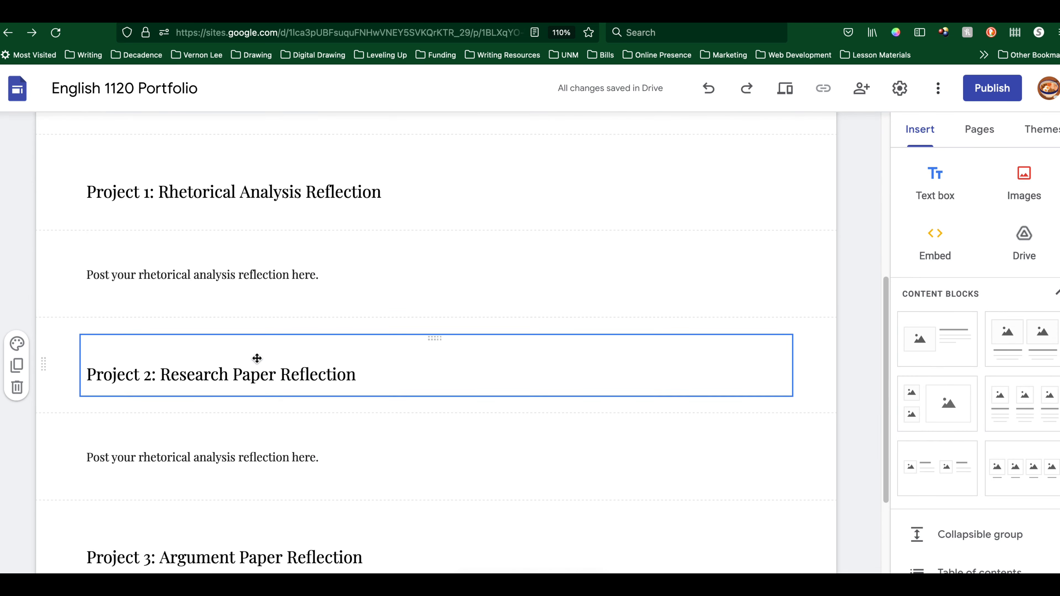
scroll(259, 361, down, 5)
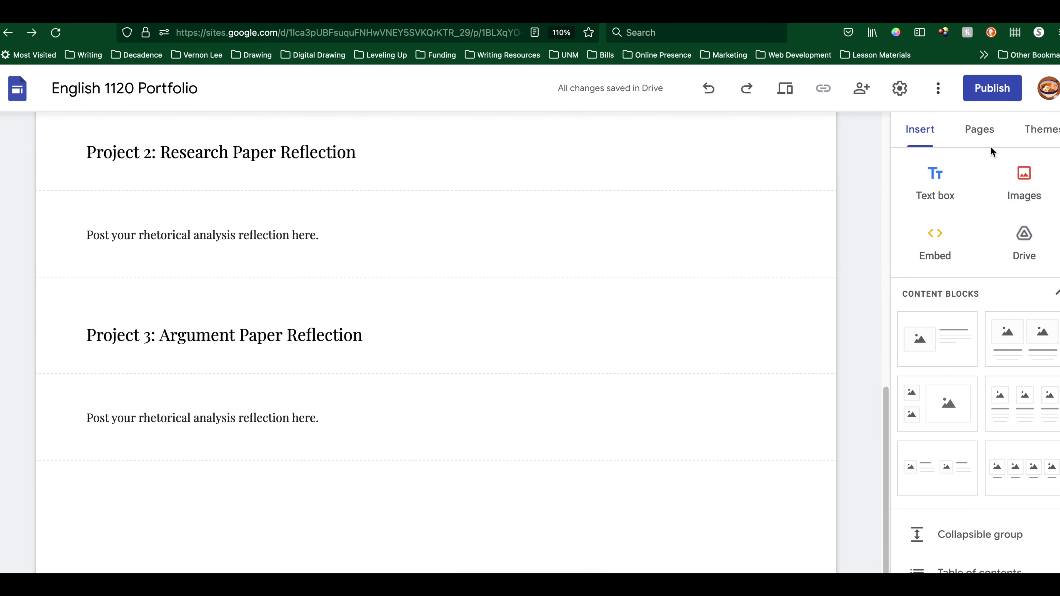
- Add a subpage named "SLO A" under the SLO Reflections page
click(979, 130)
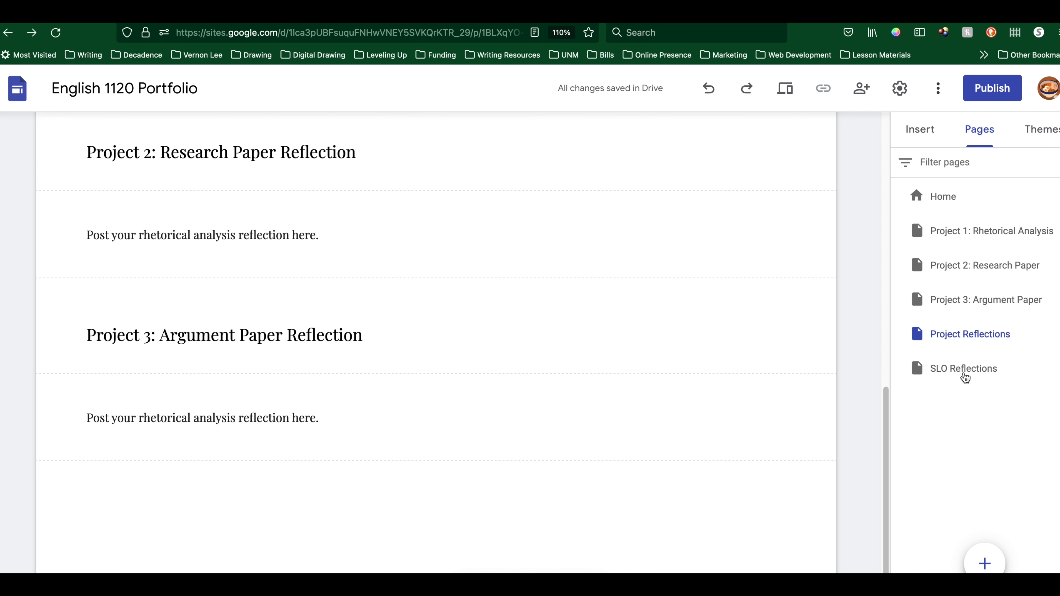
click(964, 370)
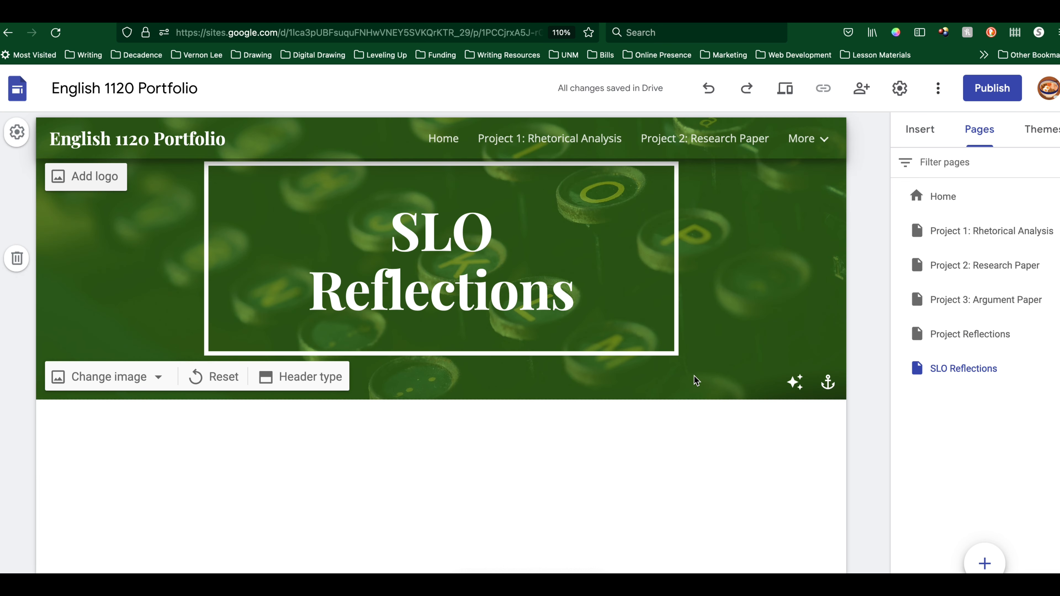
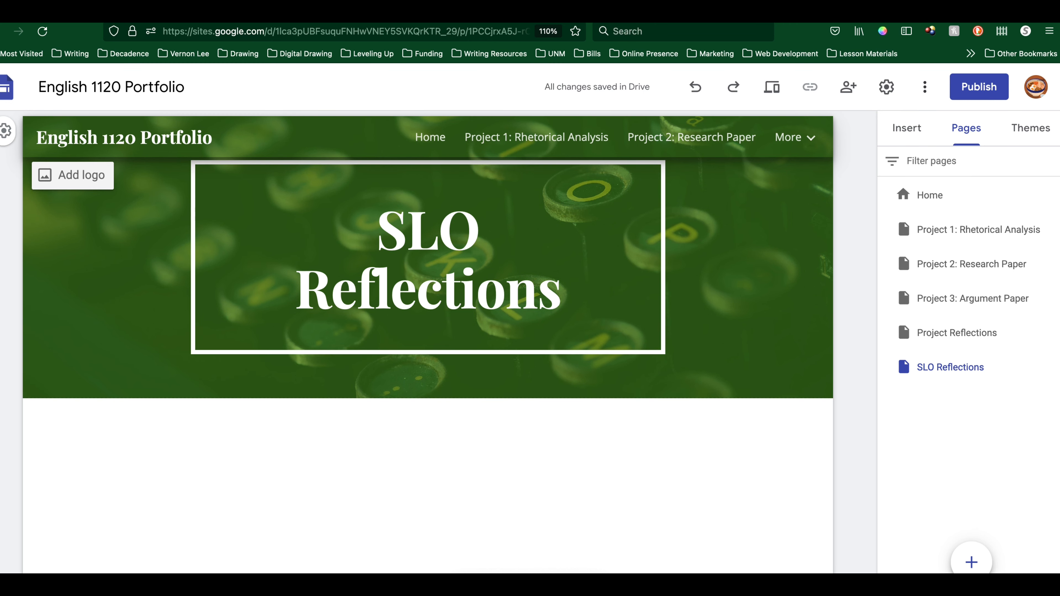
click(1054, 367)
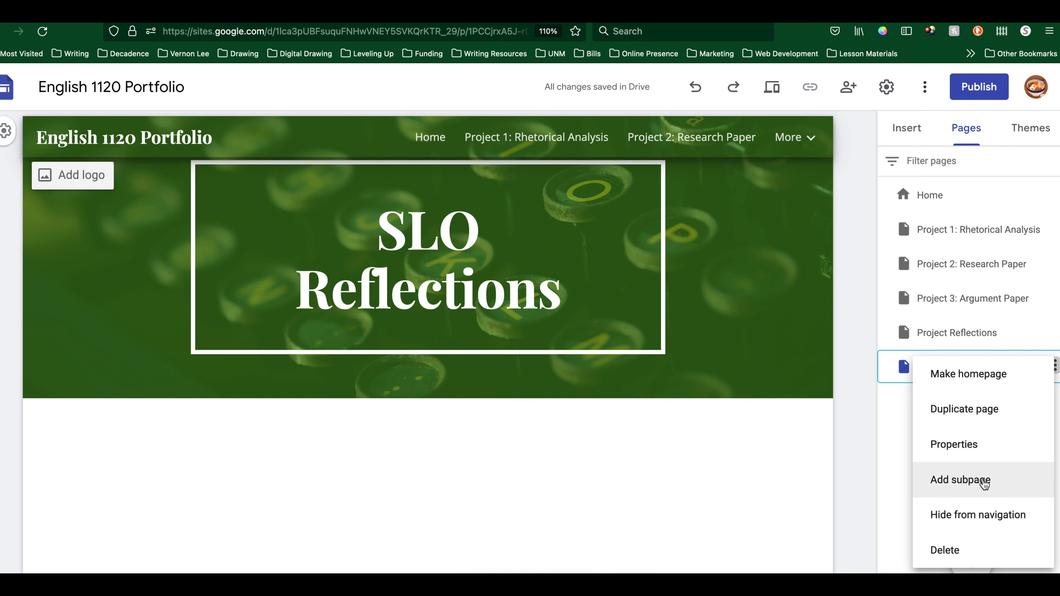
click(985, 481)
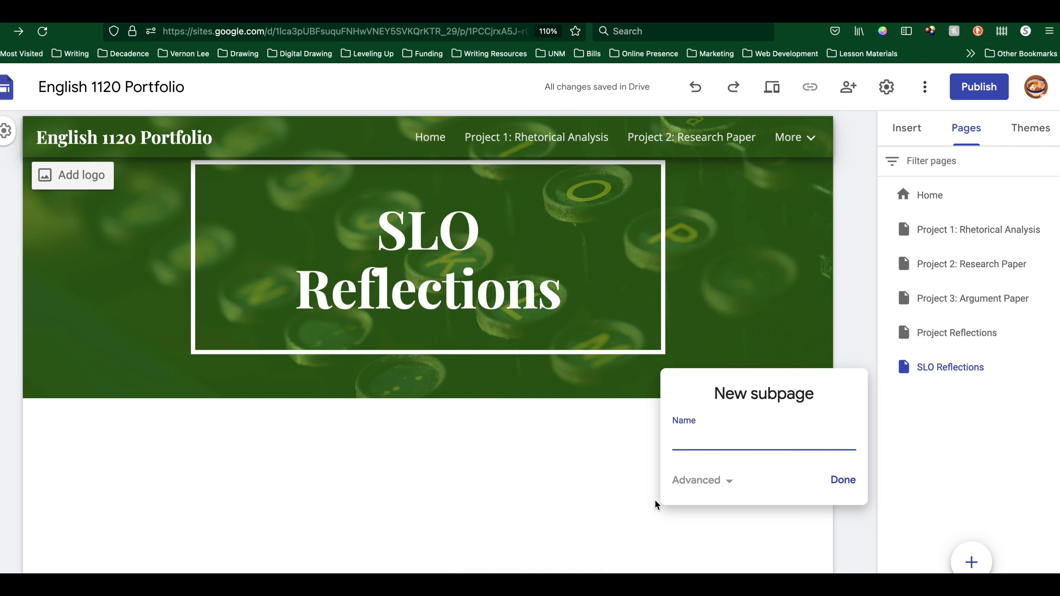
text(SLO)
key(super+space)
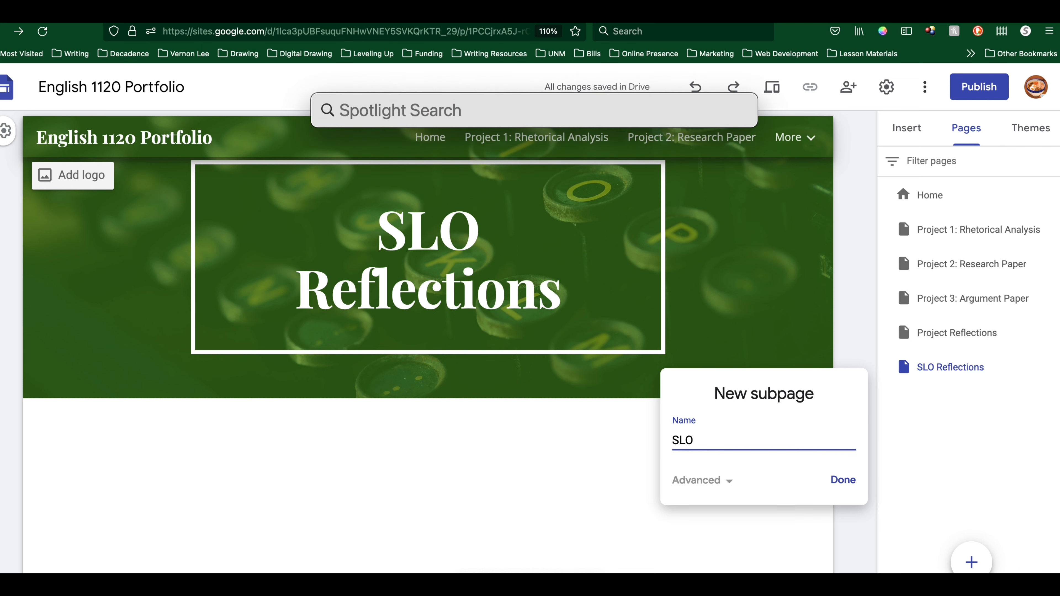
text(A)
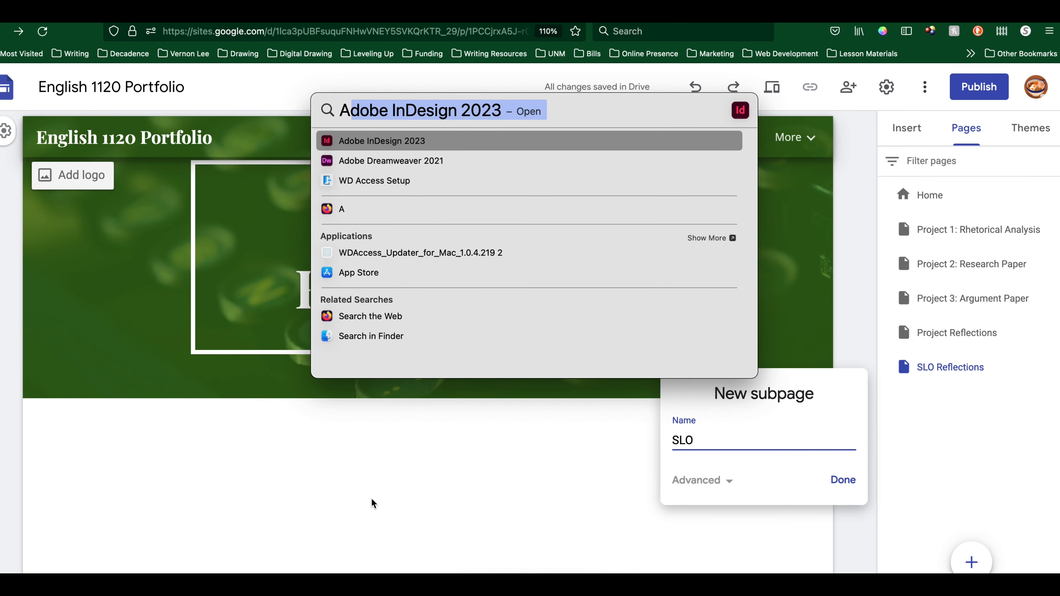
key(Escape)
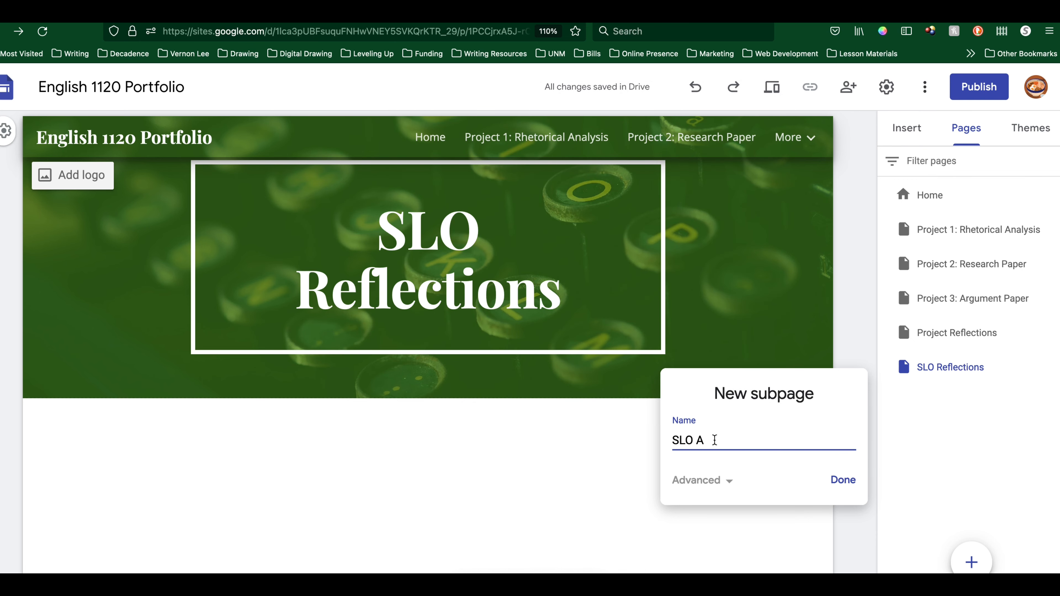
drag(715, 441, 650, 442)
click(844, 481)
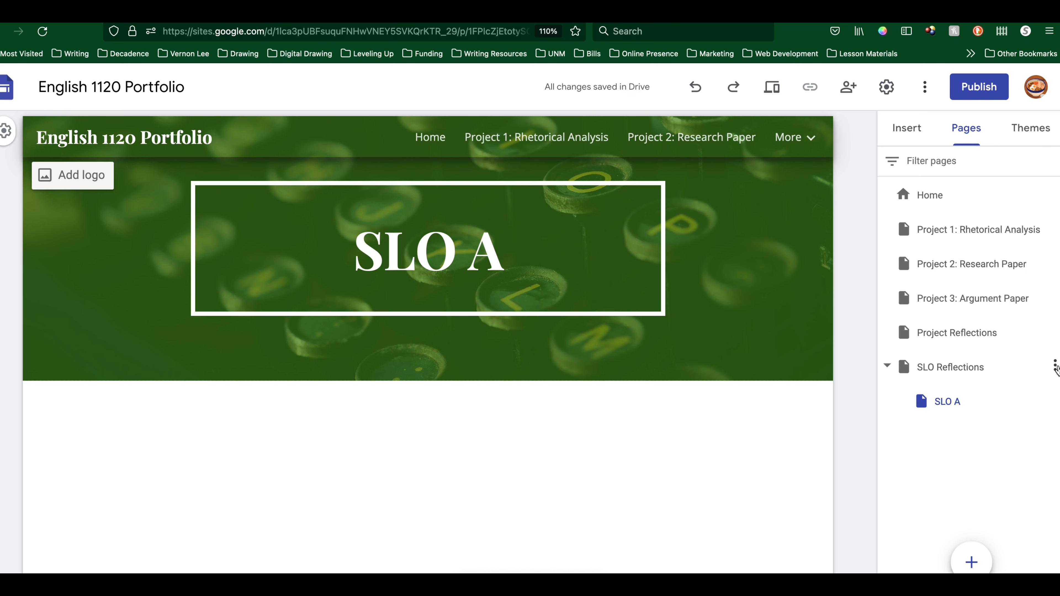
- Add another subpage named "SLO B" under the SLO Reflections page
click(1054, 367)
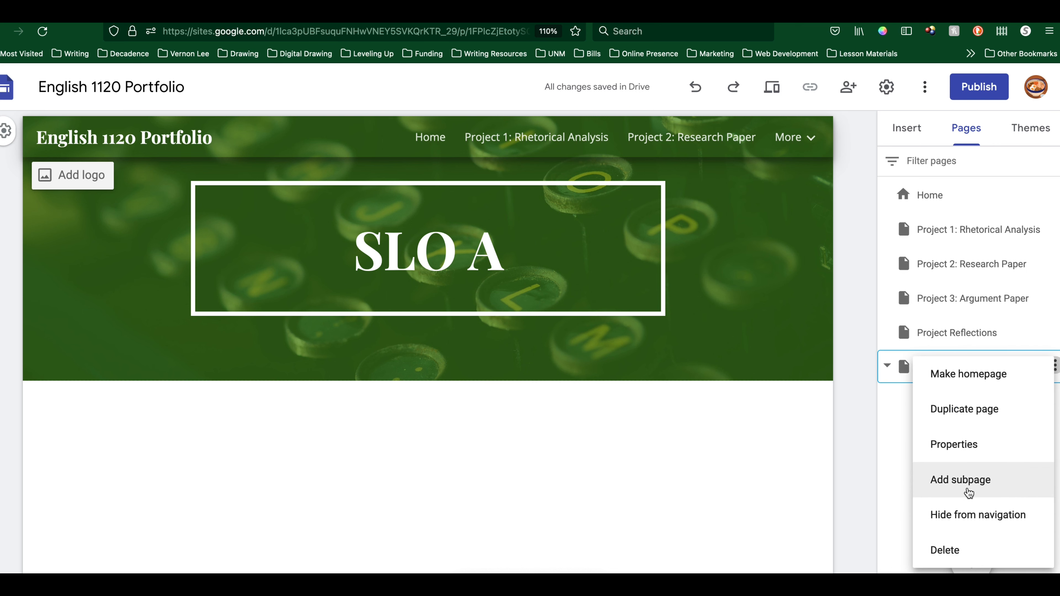
click(968, 491)
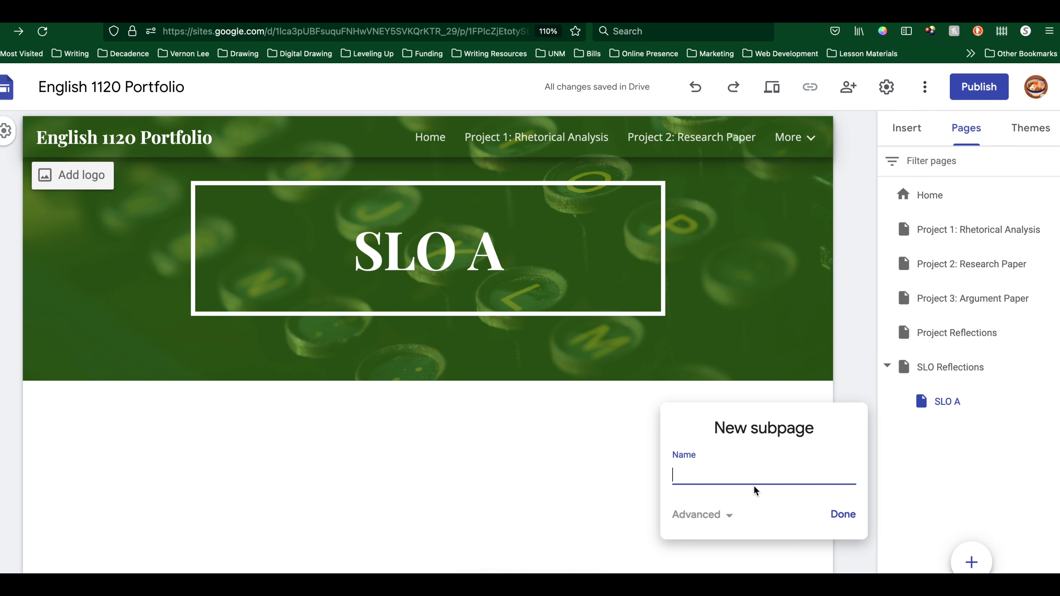
text(SLO A)
key(BackSpace)
click(844, 516)
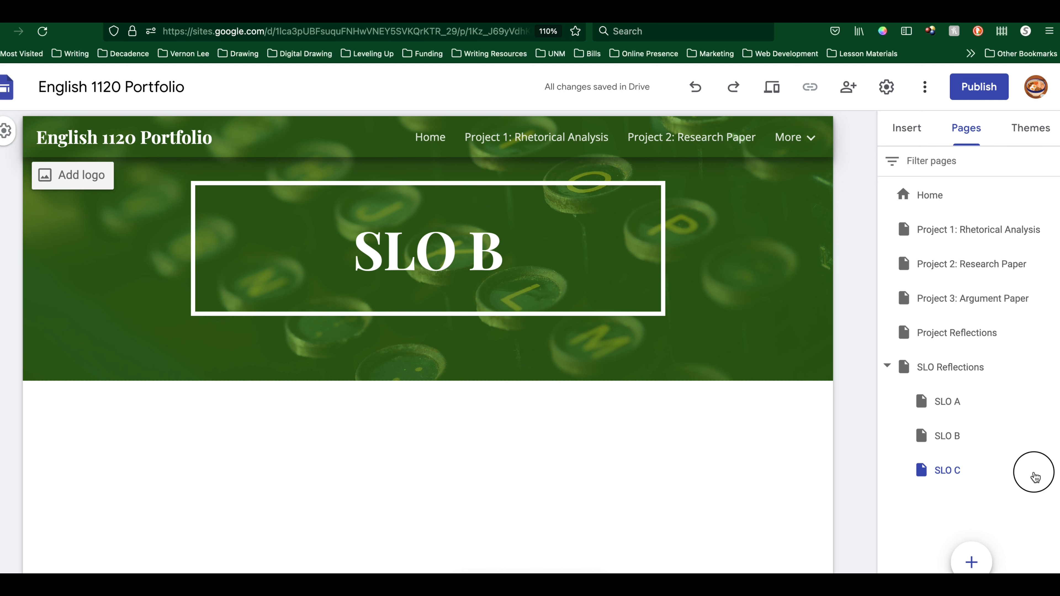
- Duplicate the SLO C subpage and name the copy "SLO D"
click(1053, 469)
click(968, 442)
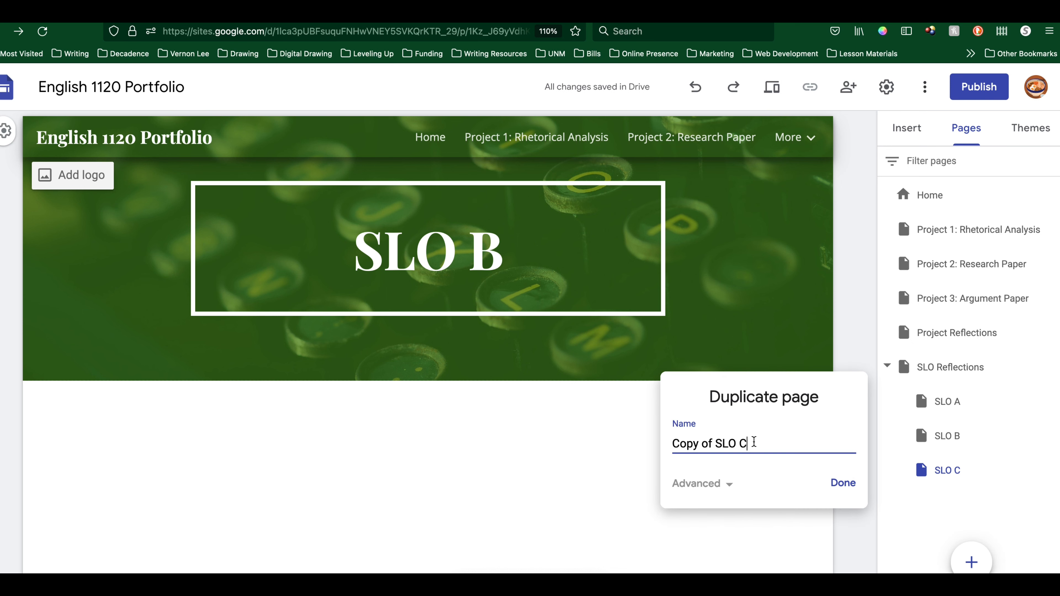
drag(753, 442, 629, 441)
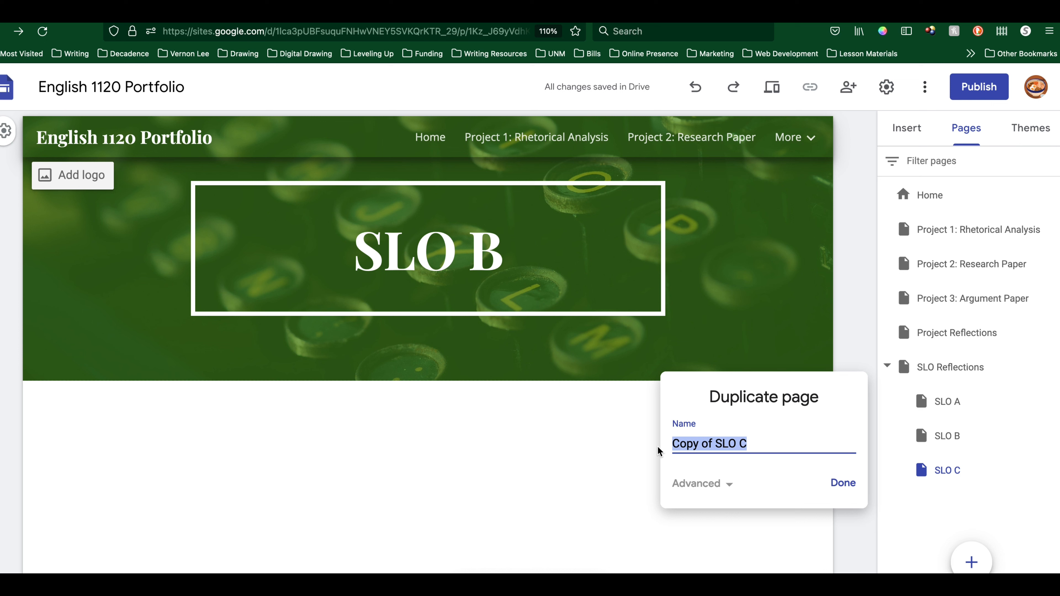
text(SLO A)
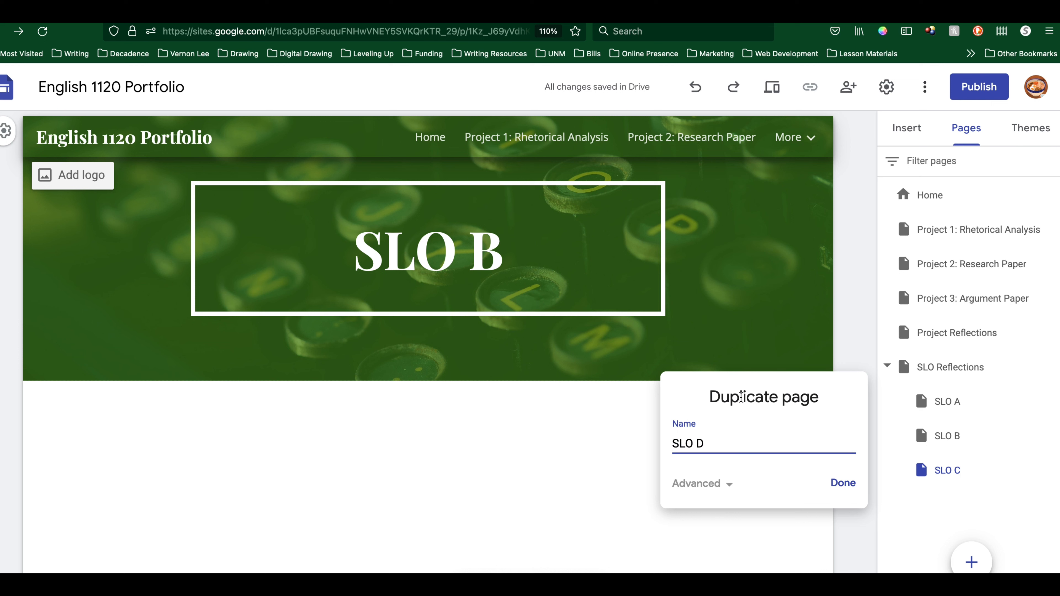
click(842, 483)
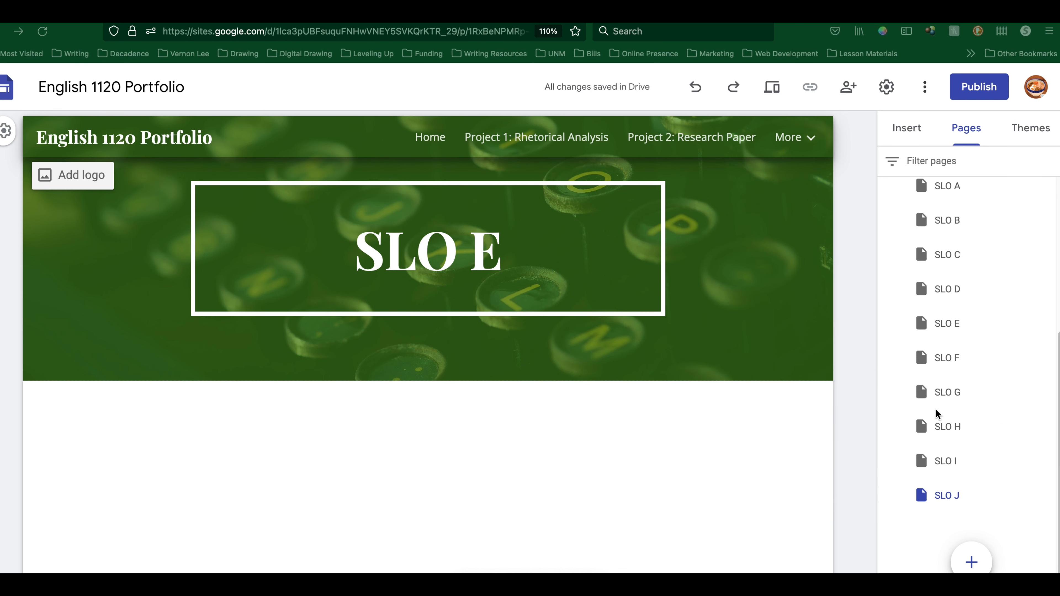
- Open the SLO Reflections page and insert a text box below its header
scroll(936, 413, up, 4)
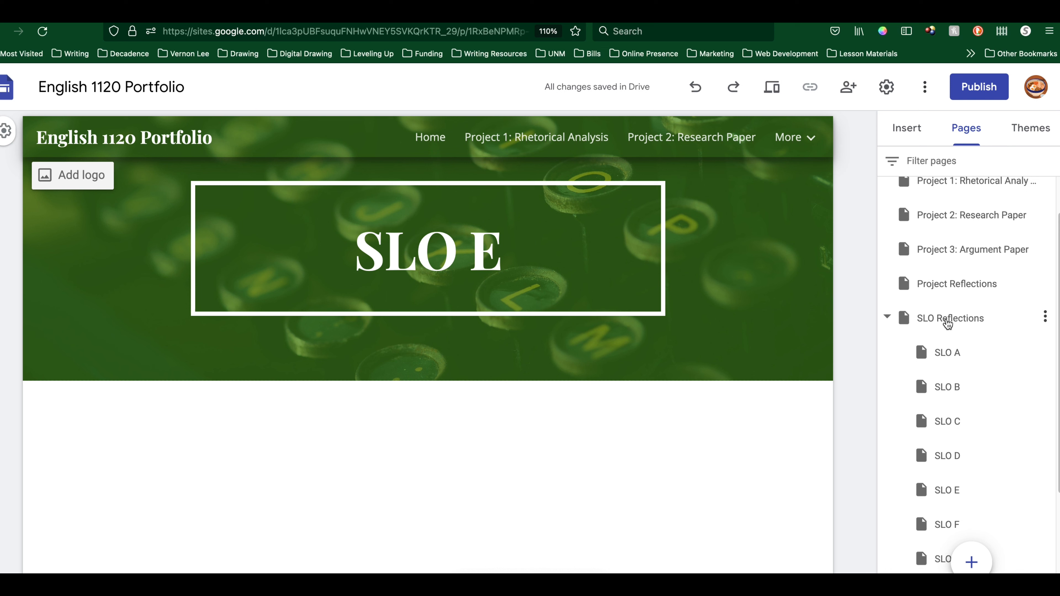
click(811, 139)
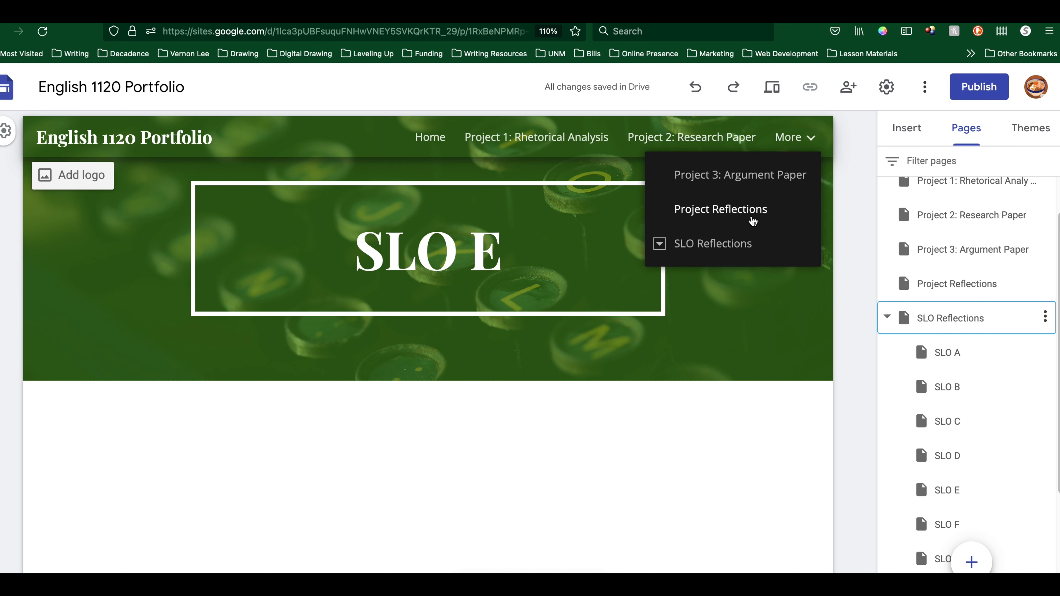
click(726, 245)
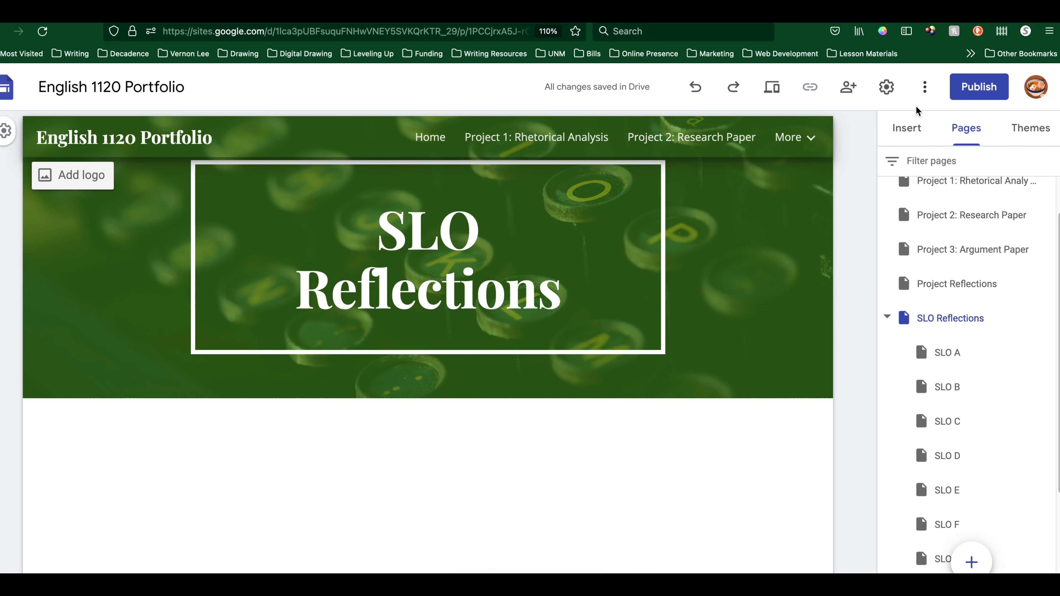
click(906, 129)
click(922, 195)
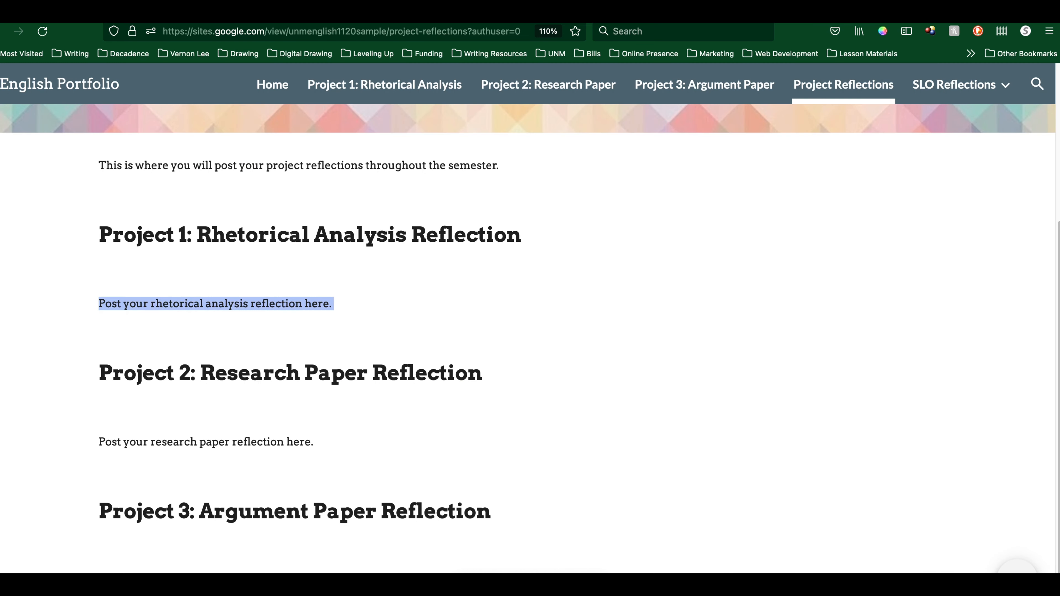
- Fill the text box with "A:" followed by the outcome A description copied from the sample site's SLO Reflections page
click(923, 85)
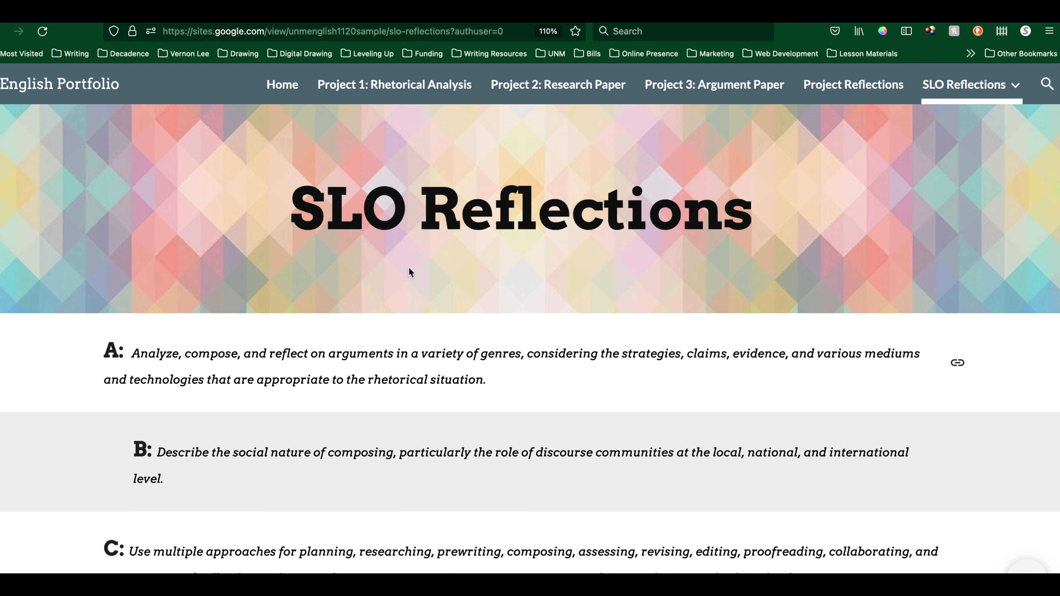
key(ctrl+shift+Tab)
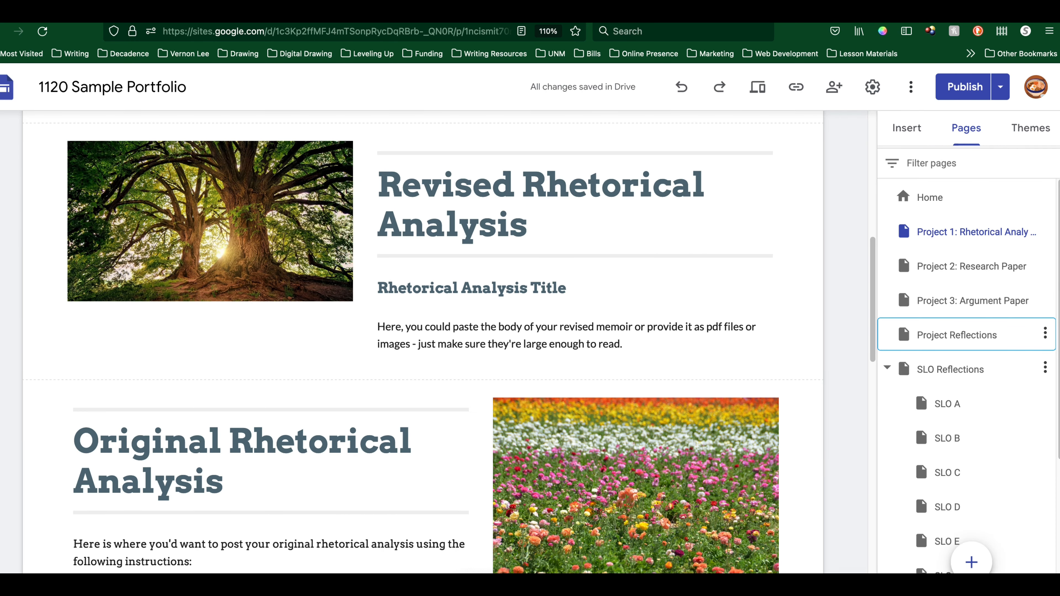
key(ctrl+shift+Tab)
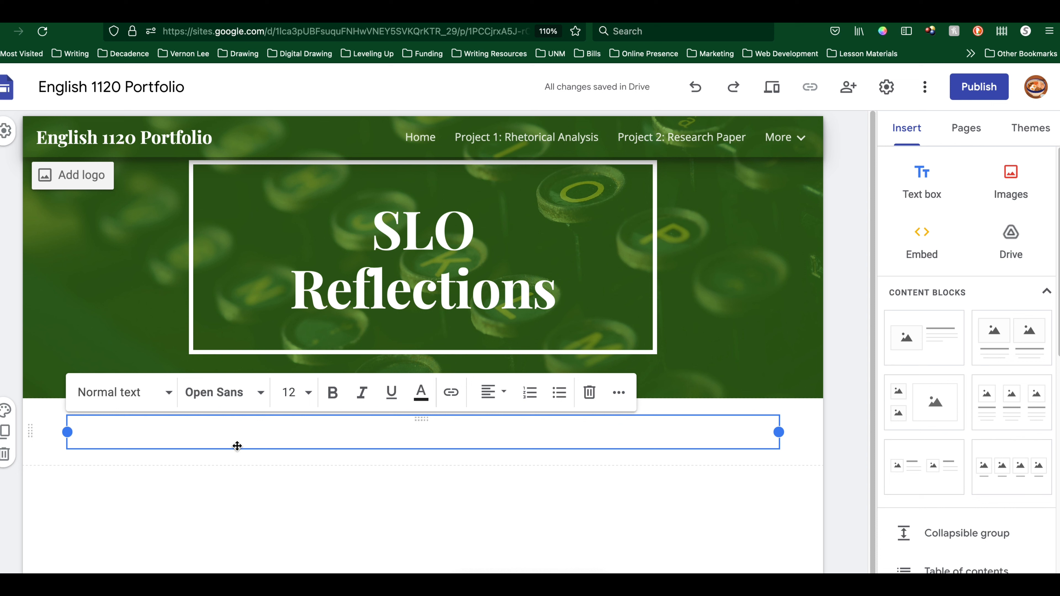
text(A)
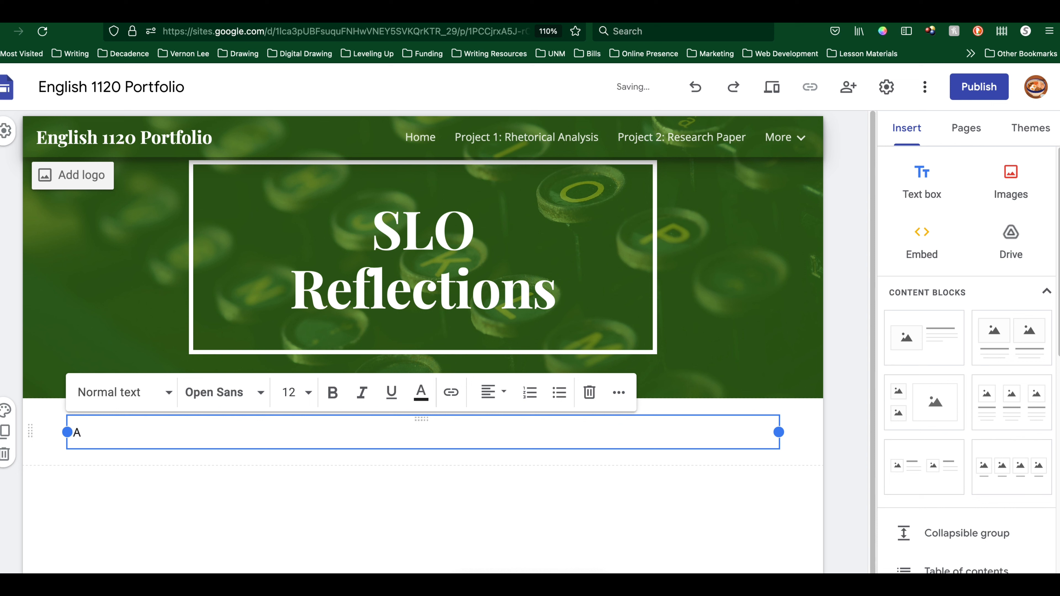
text(:)
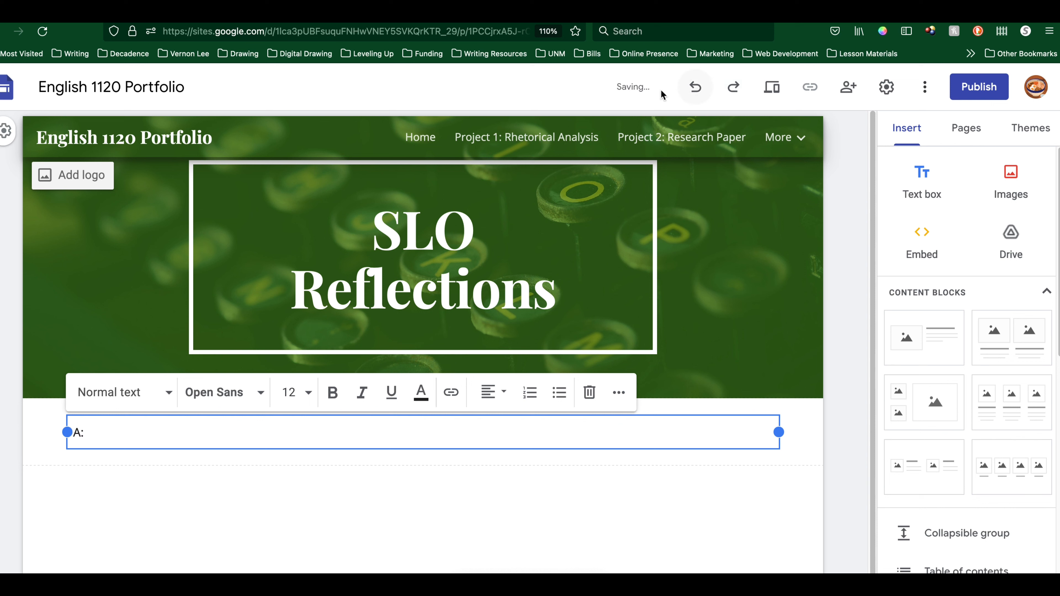
click(713, 14)
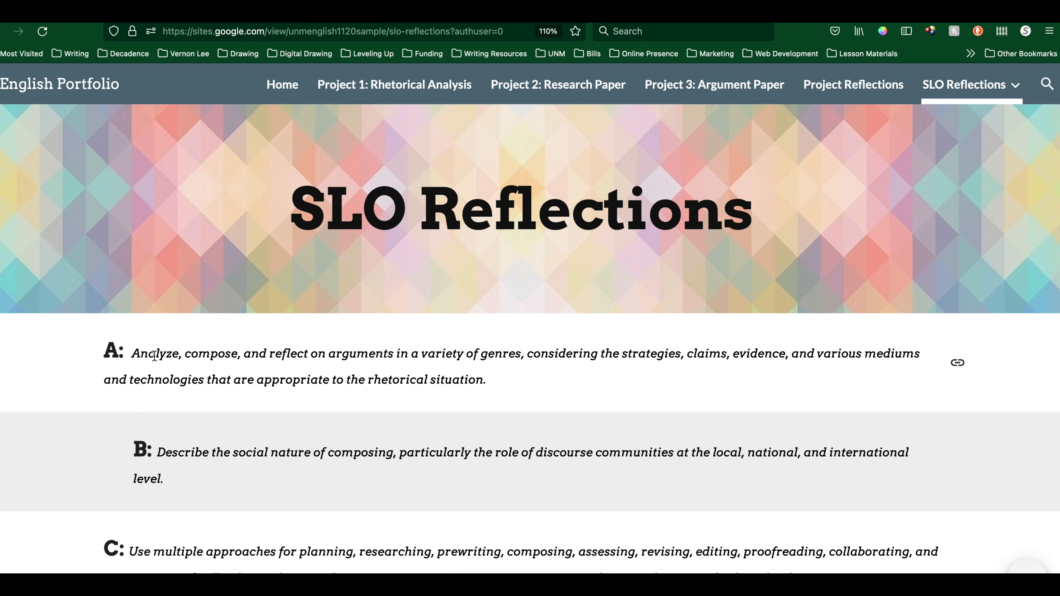
mouse_move(974, 79)
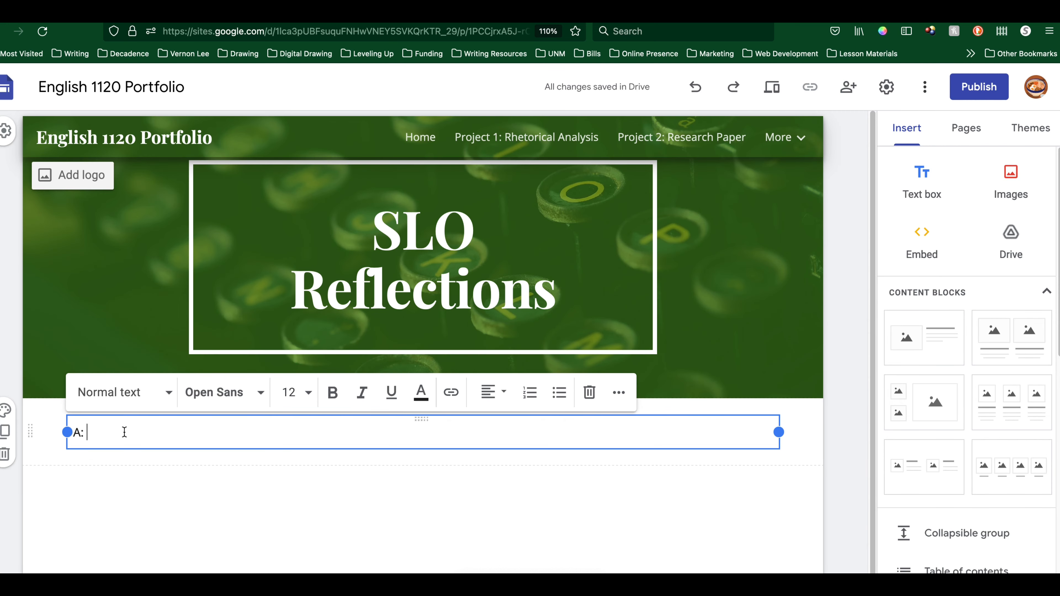
text(Analyze, compose, and reflect on arguments in a variety of genres, considering the strategies, claims, evidence, and various mediums and technologies that are appropriate to the rhetorical situation)
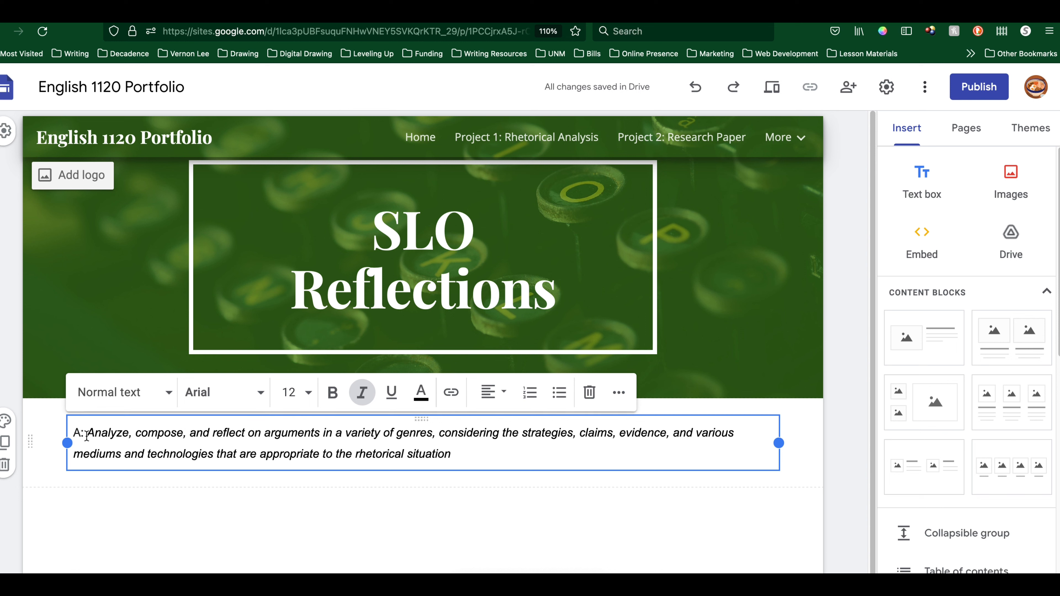
- Set the font of the whole outcome A text to Playfair Display Normal
drag(76, 433, 478, 456)
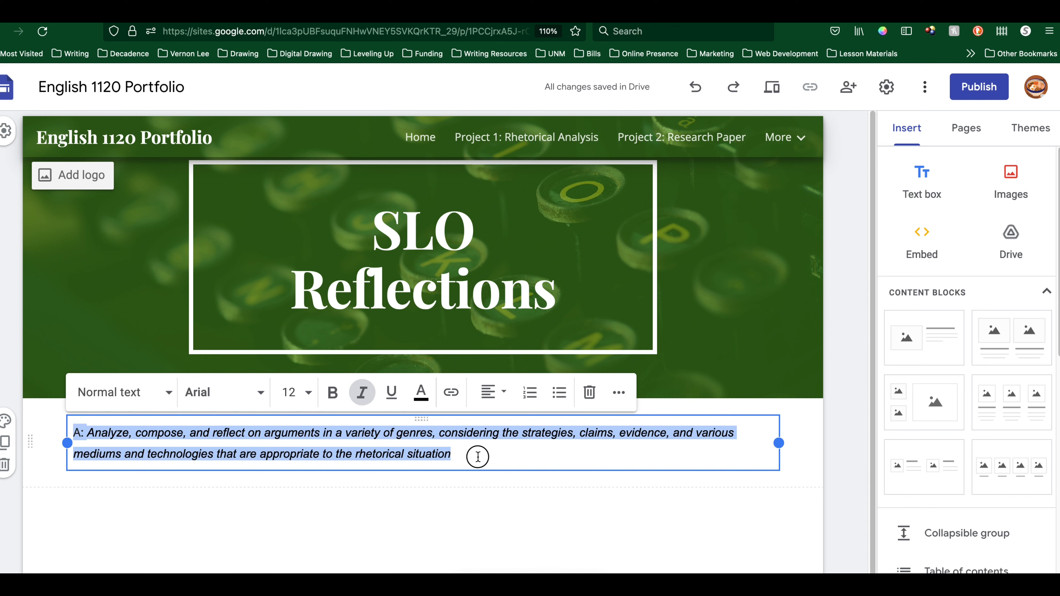
click(252, 402)
mouse_move(233, 484)
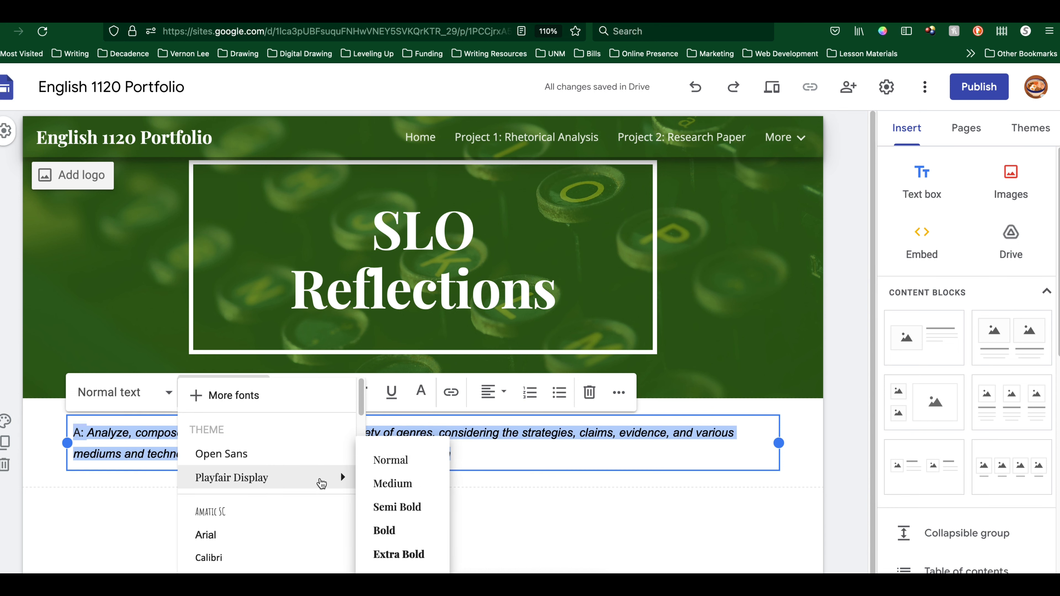
click(388, 461)
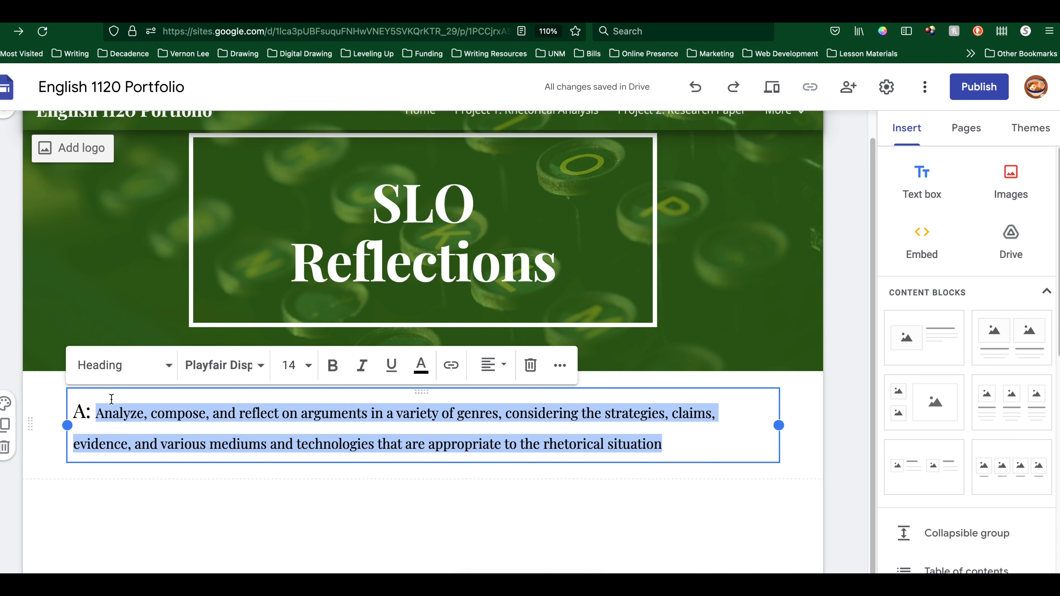
- Add a period at the end of the outcome A description, after "rhetorical situation"
click(95, 414)
drag(96, 413, 662, 445)
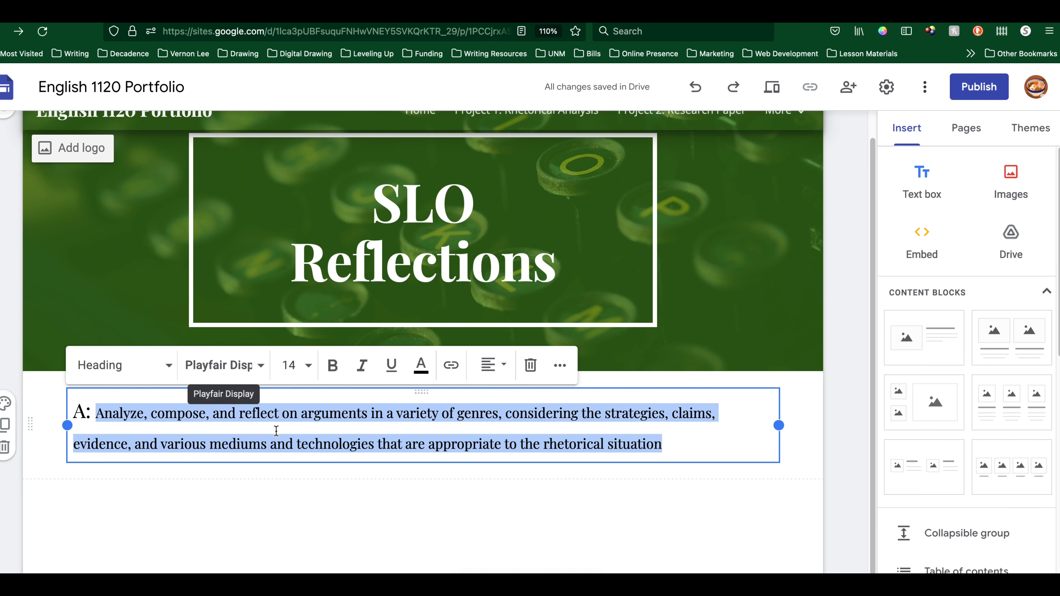
click(292, 445)
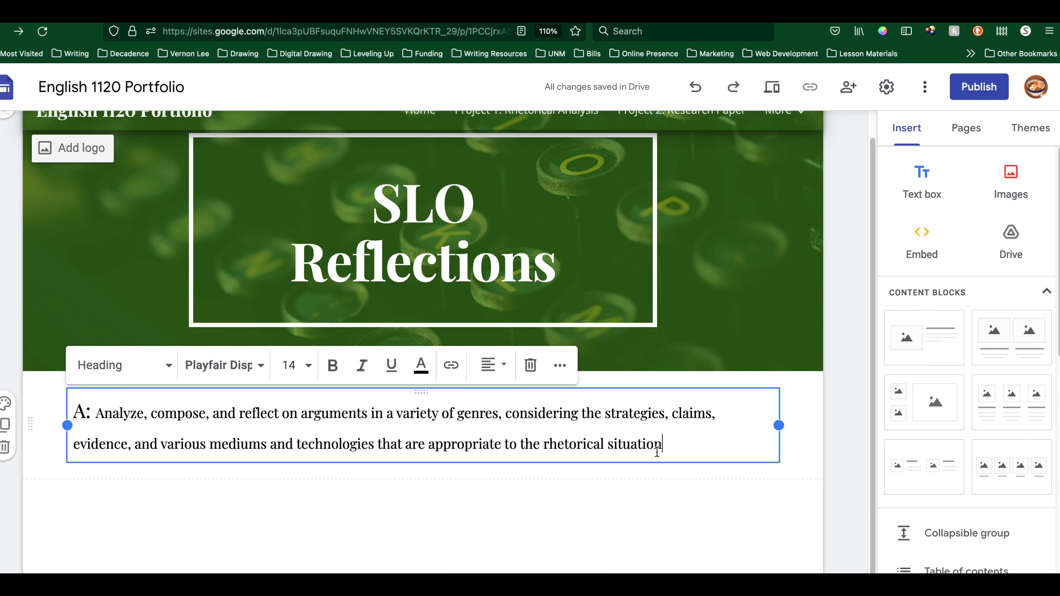
text(.)
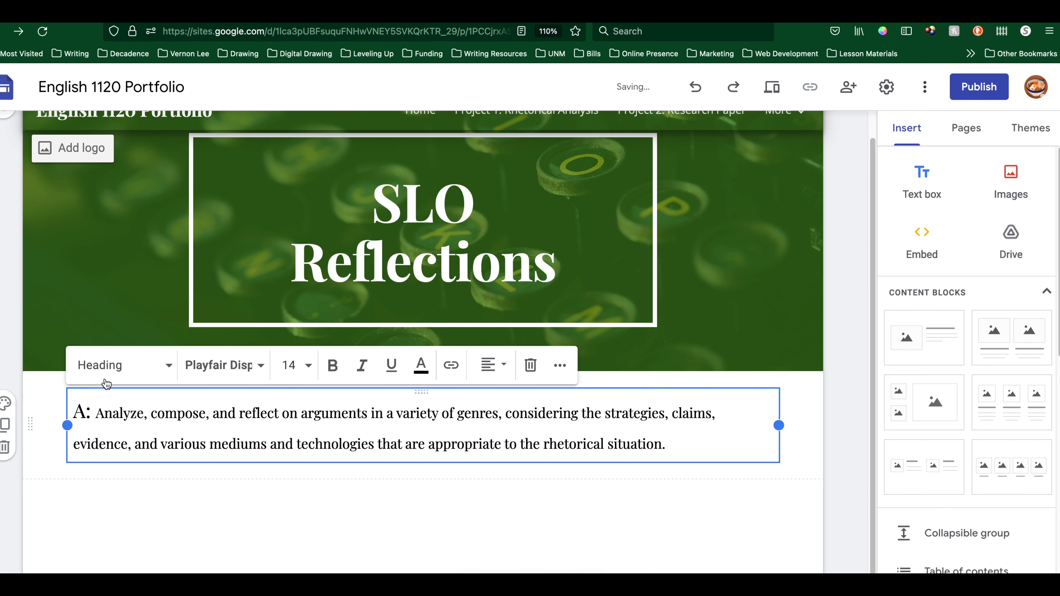
click(100, 413)
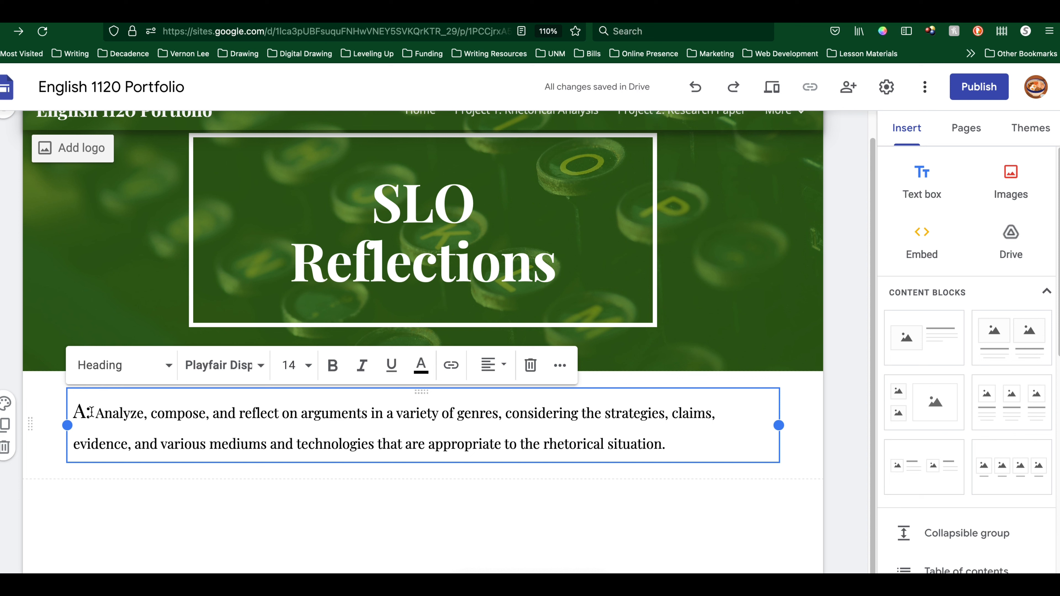
- Link the "A:" label on the SLO Reflections page to the site's SLO A page
drag(90, 413, 71, 412)
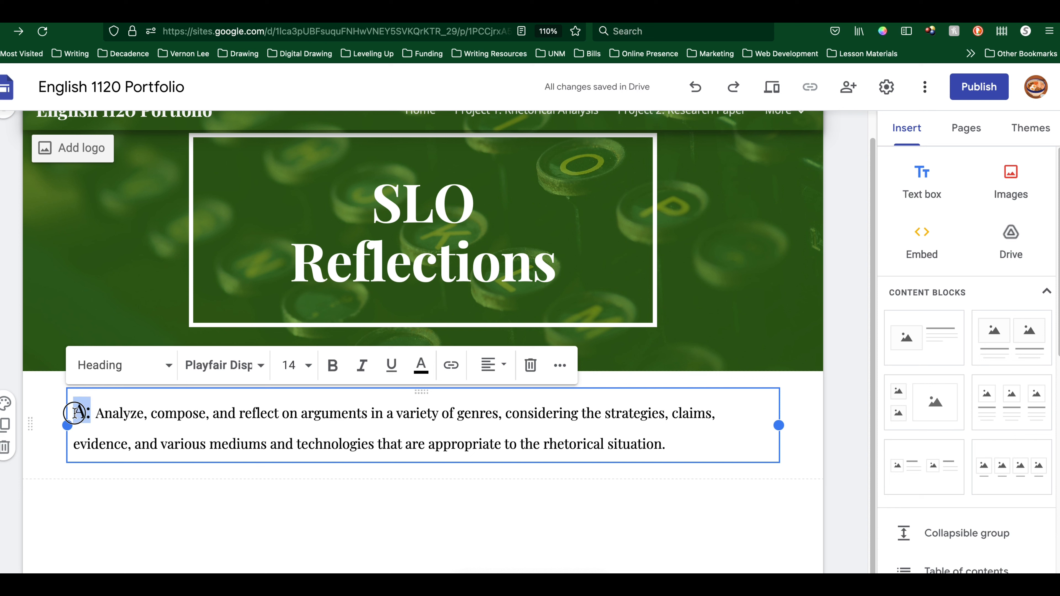
click(451, 367)
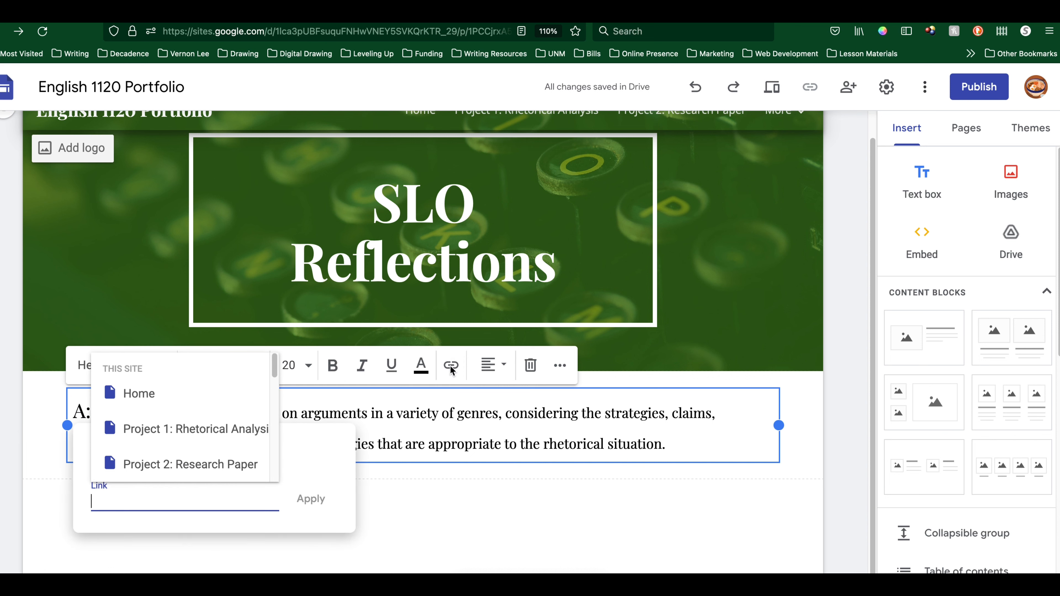
scroll(127, 443, down, 3)
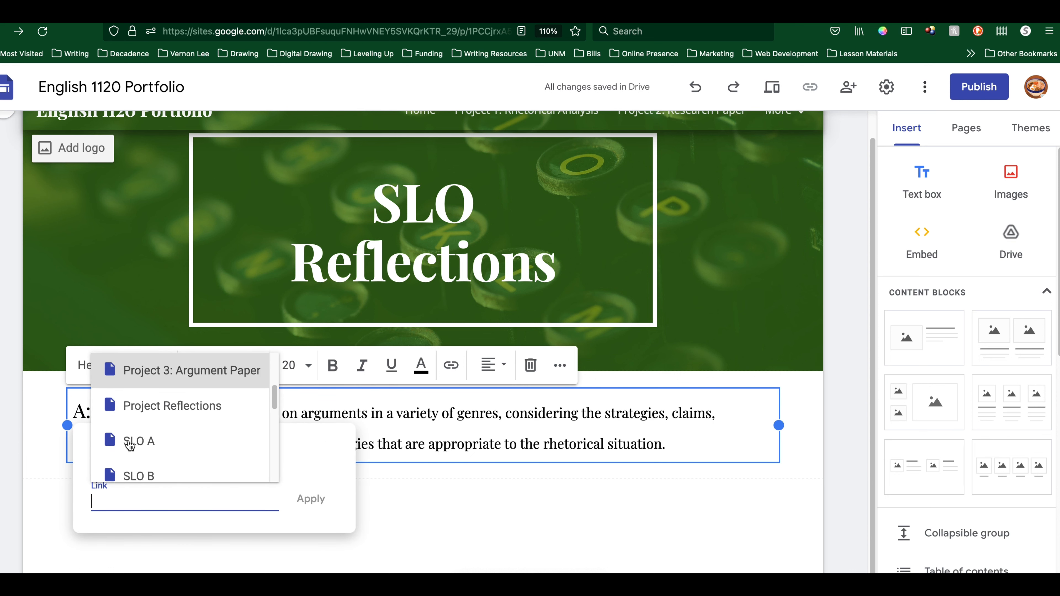
click(154, 441)
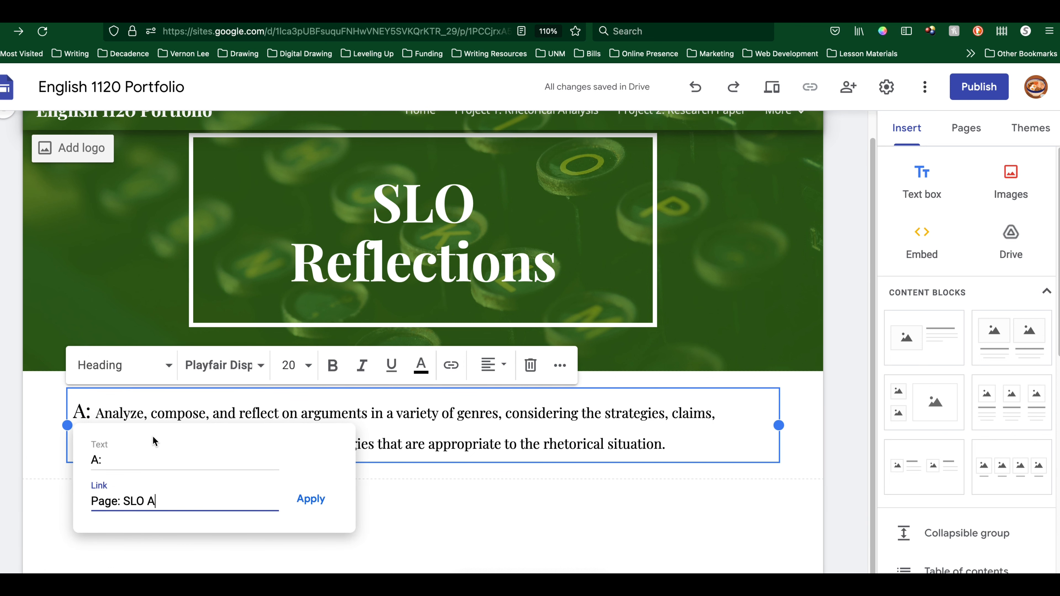
click(310, 499)
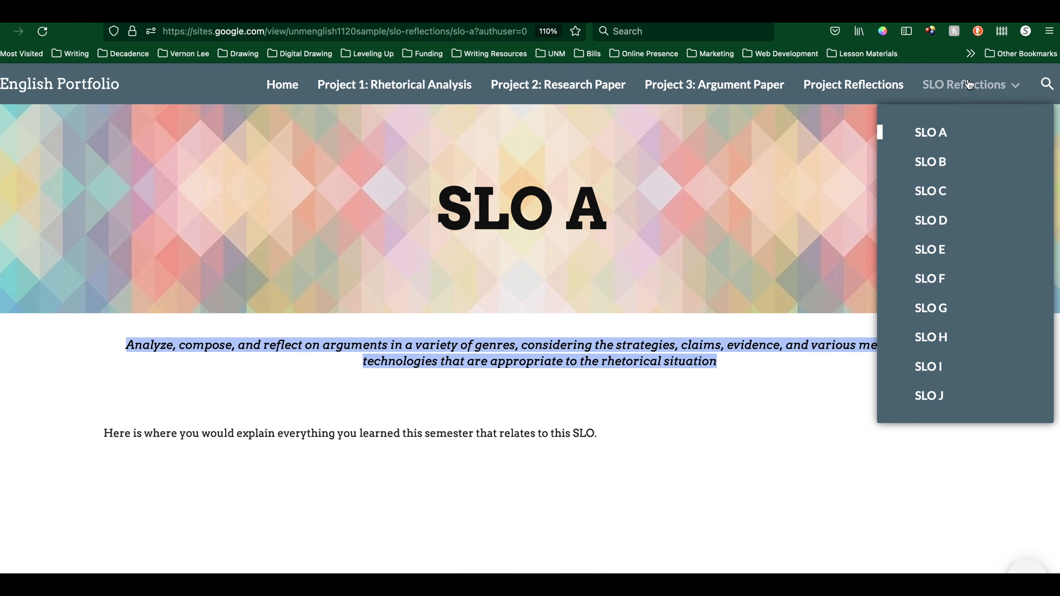
- On the sample site, open SLO A through the "A:" link on SLO Reflections, copy its outcome description, and return to the portfolio editor
click(966, 84)
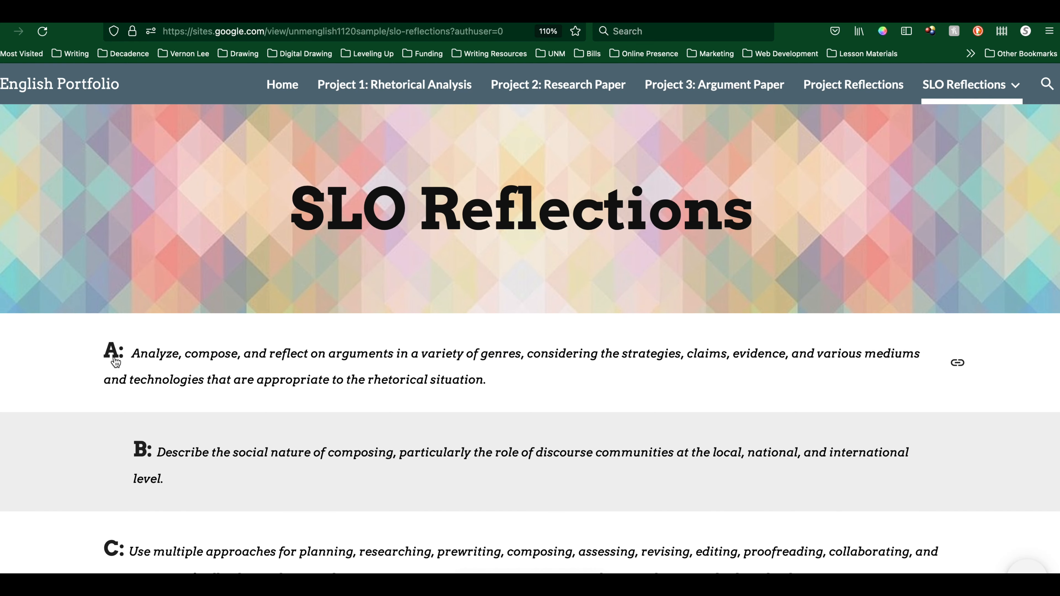
click(115, 359)
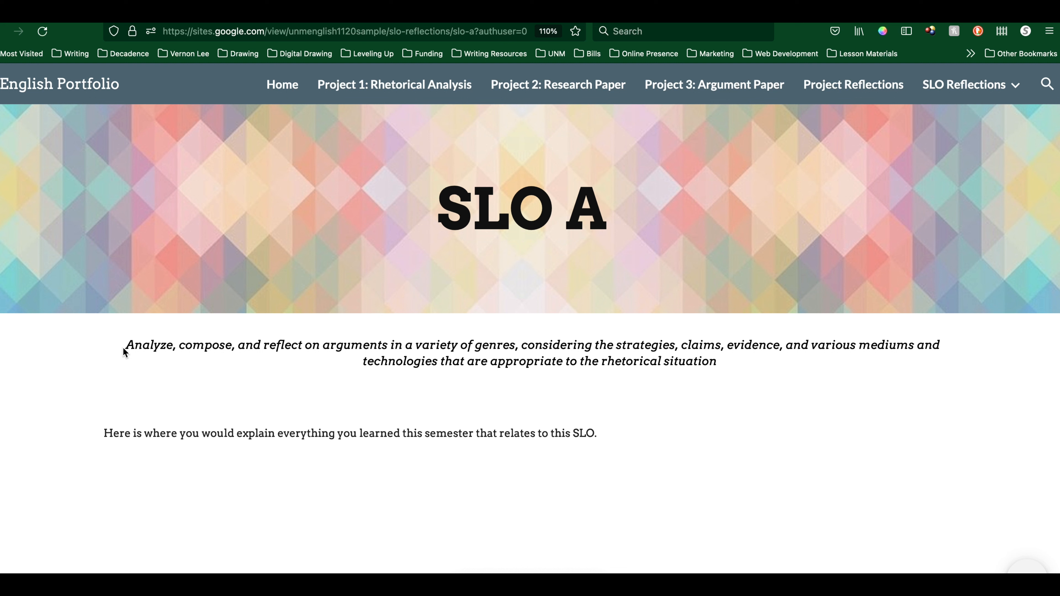
drag(130, 347, 742, 362)
right_click(669, 360)
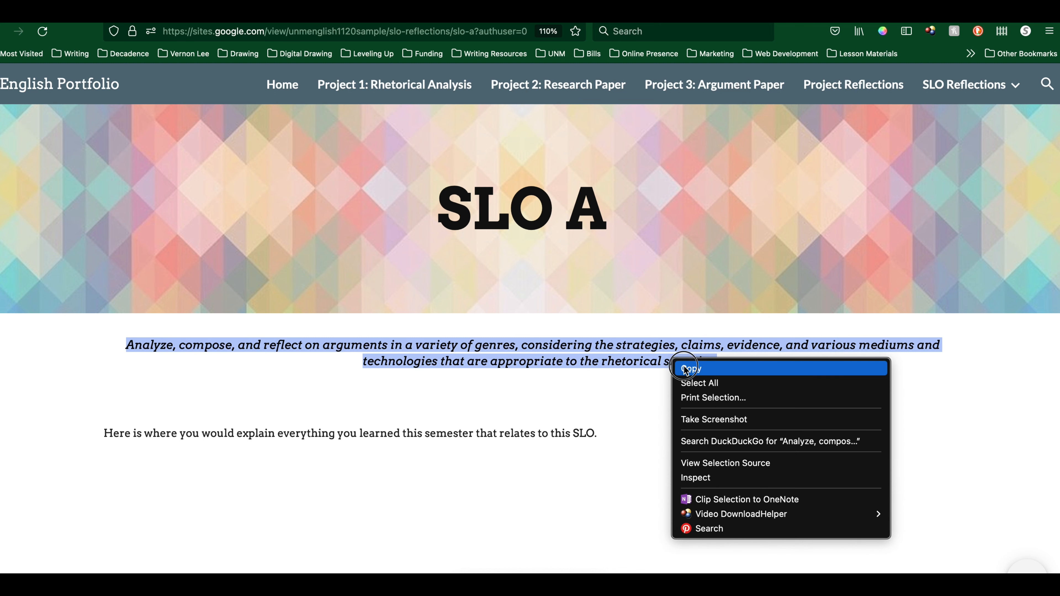
click(679, 366)
click(376, 13)
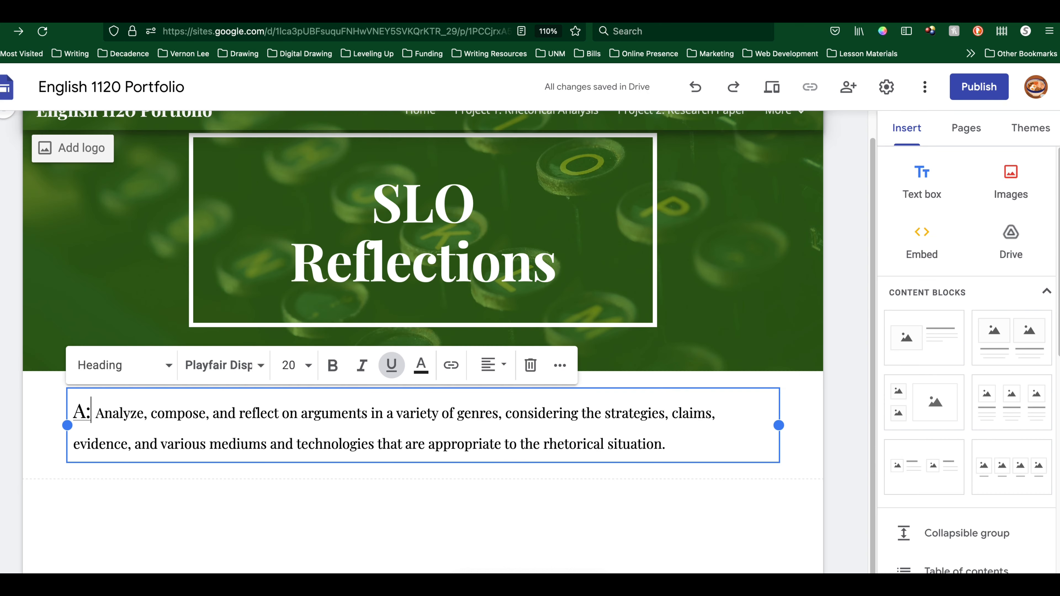
- On the SLO A page, paste the outcome description into a text box below the header, end it with a period, and select the text
scroll(842, 375, down, 1)
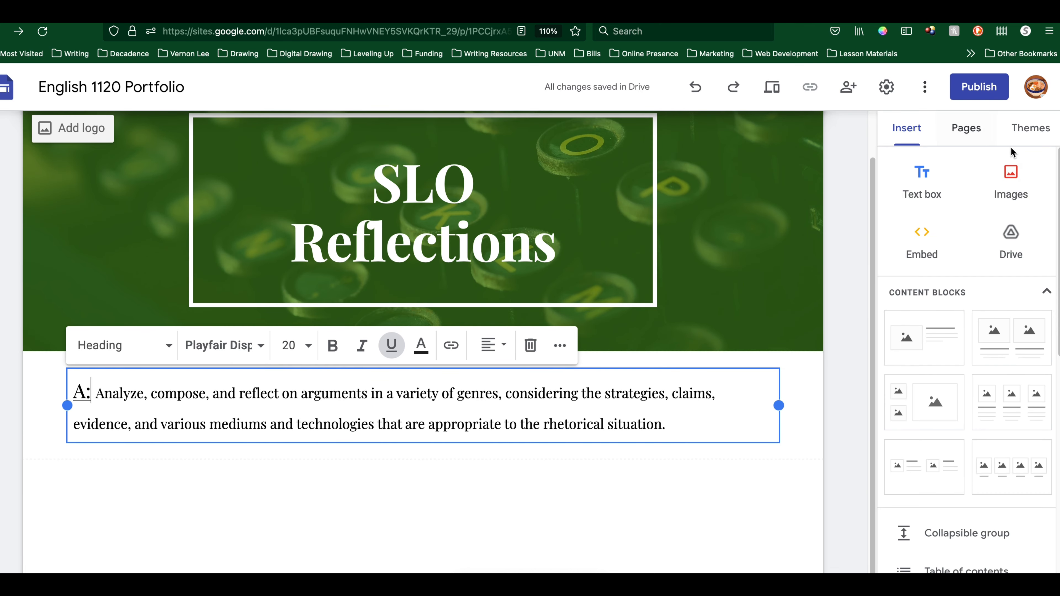
click(967, 125)
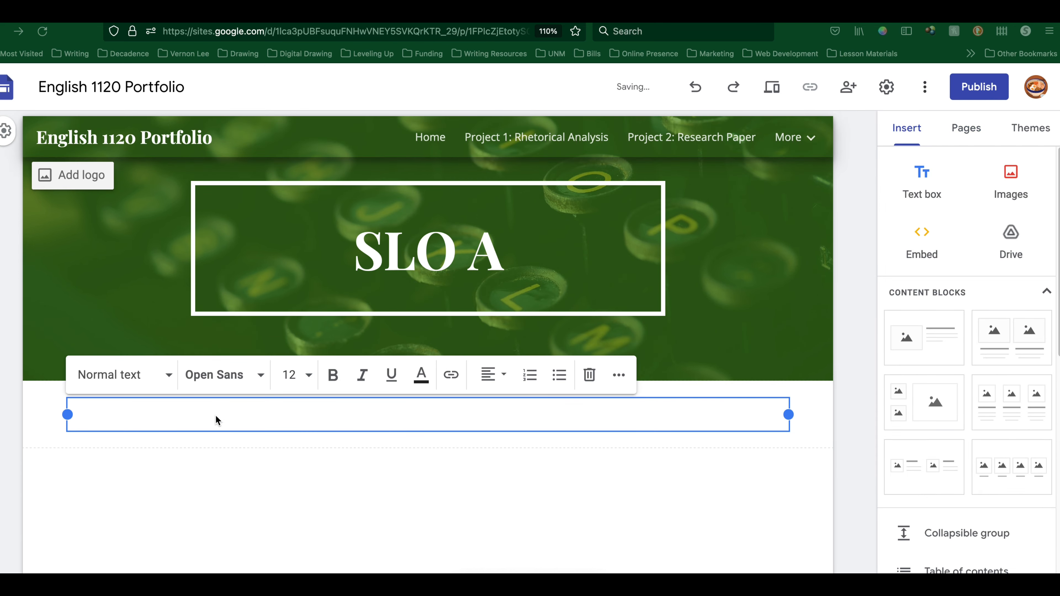
click(215, 415)
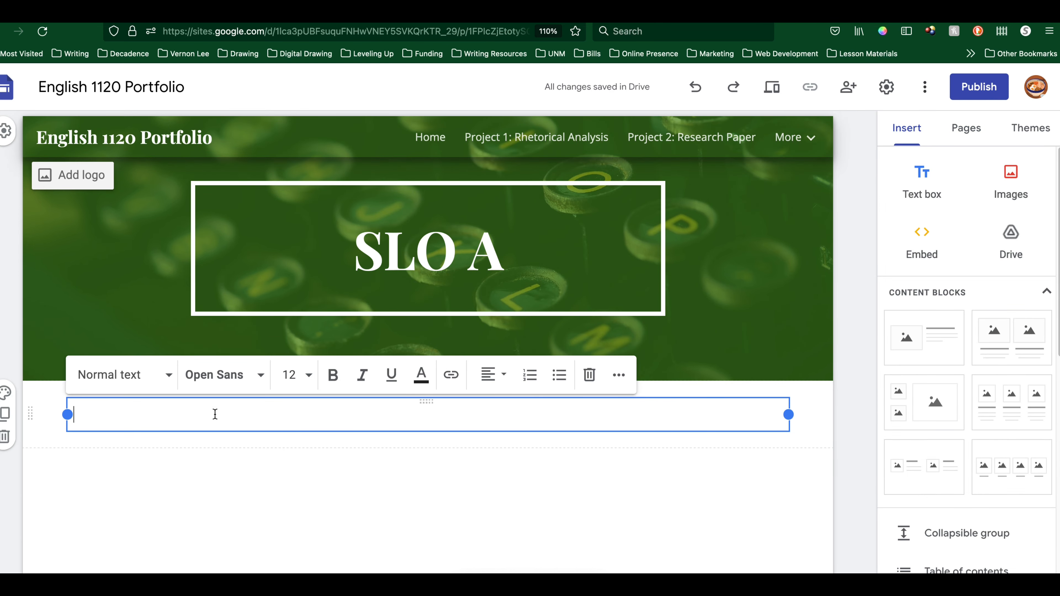
key(super+v)
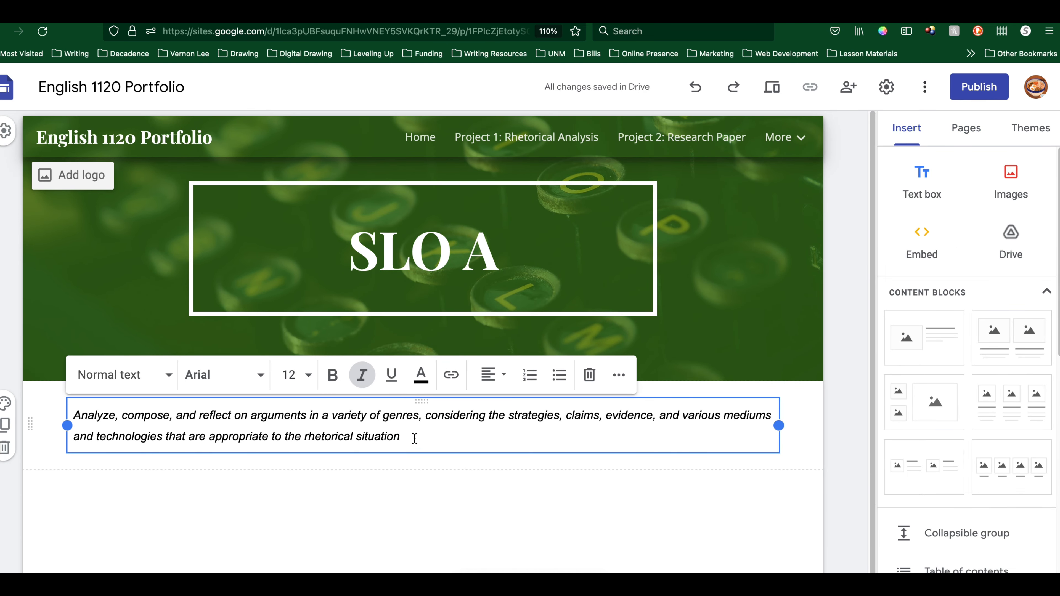
text(.)
drag(410, 440, 82, 421)
drag(82, 422, 86, 436)
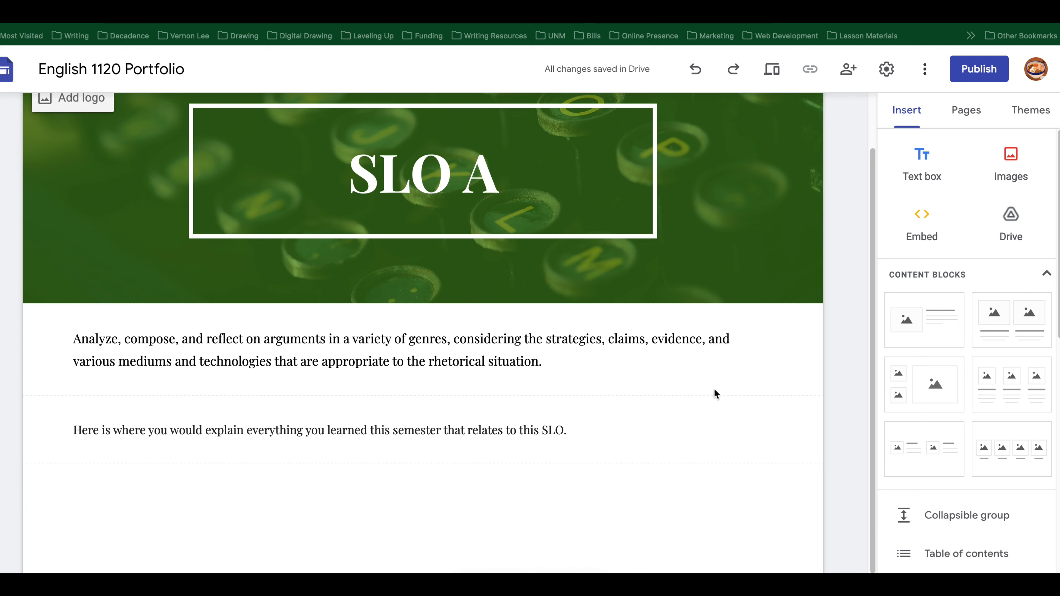
- Return to the SLO Reflections page and duplicate the section holding the outcome A text
scroll(668, 388, up, 2)
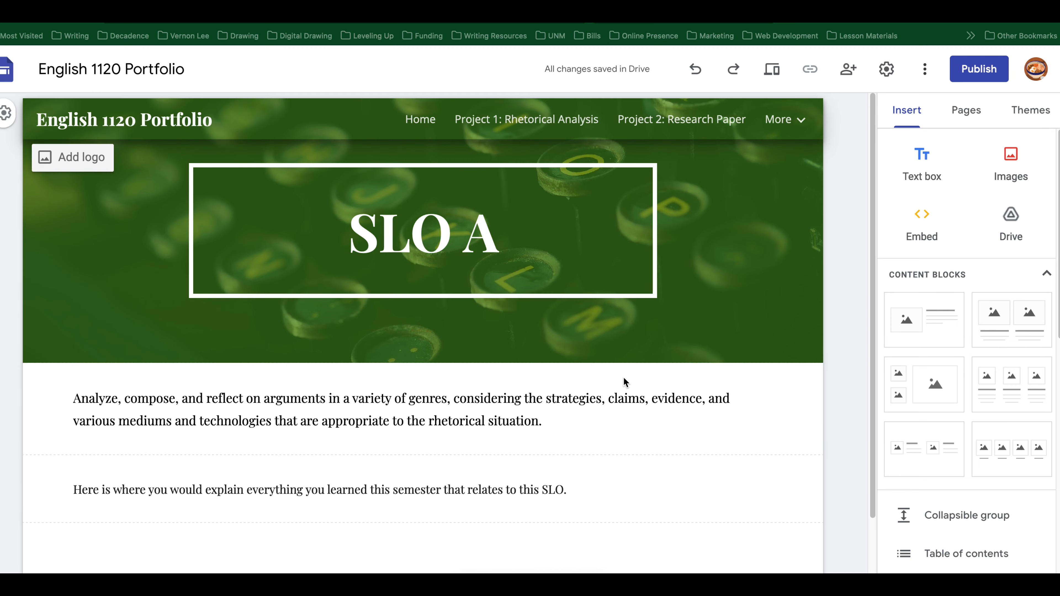
click(798, 125)
click(717, 227)
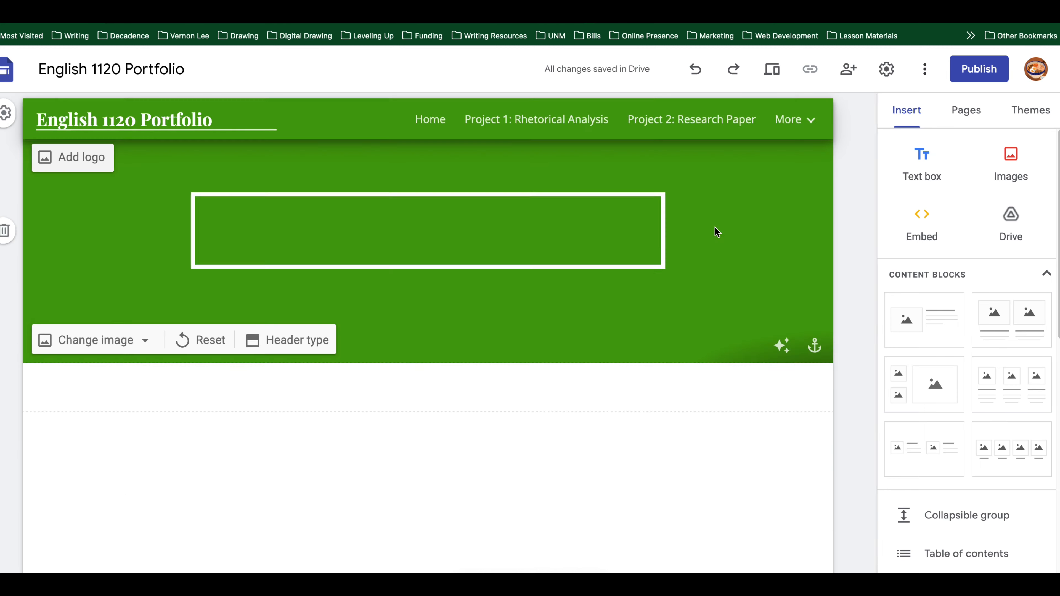
scroll(378, 378, down, 1)
click(377, 378)
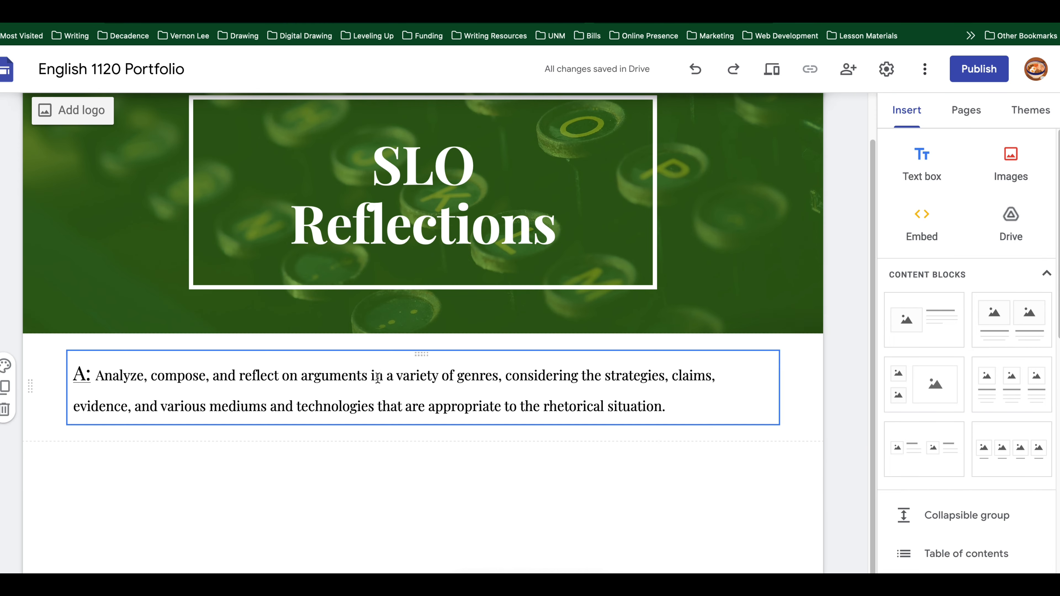
click(6, 388)
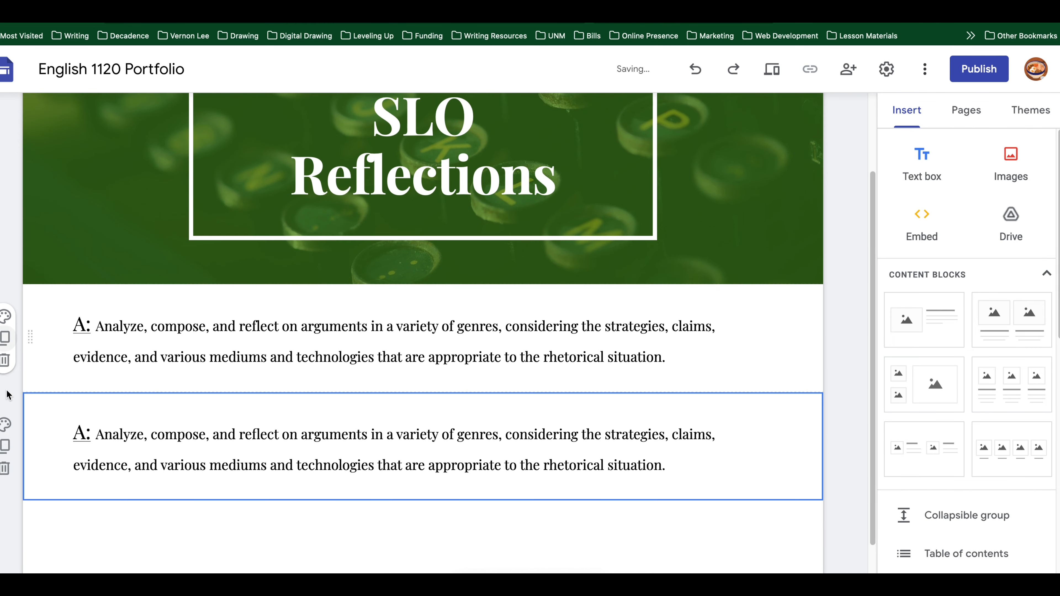
- Change the letter label of the duplicated section from A to "B"
click(87, 435)
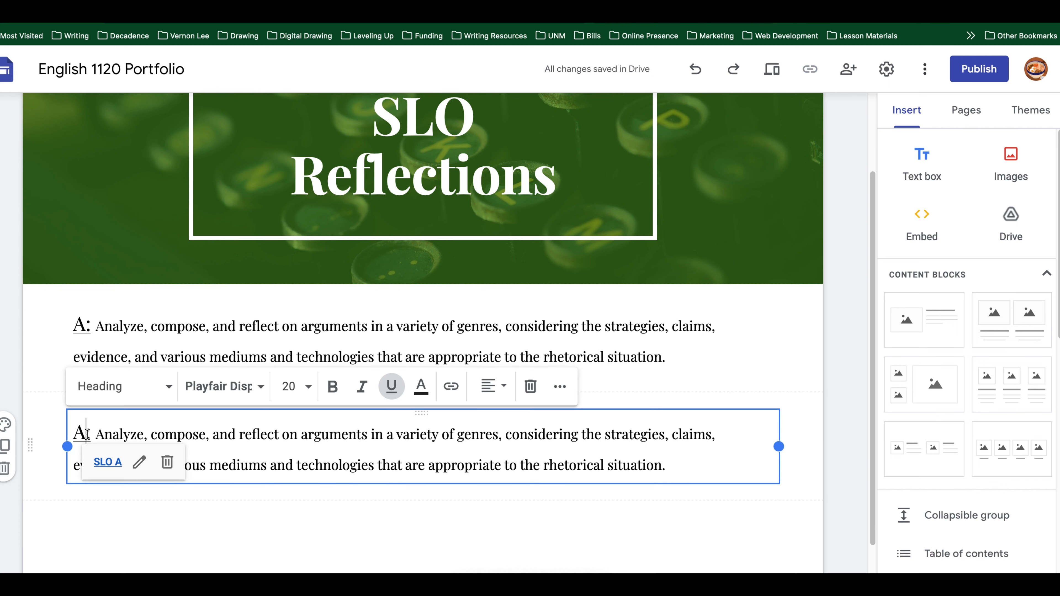
drag(87, 434, 70, 434)
text(B)
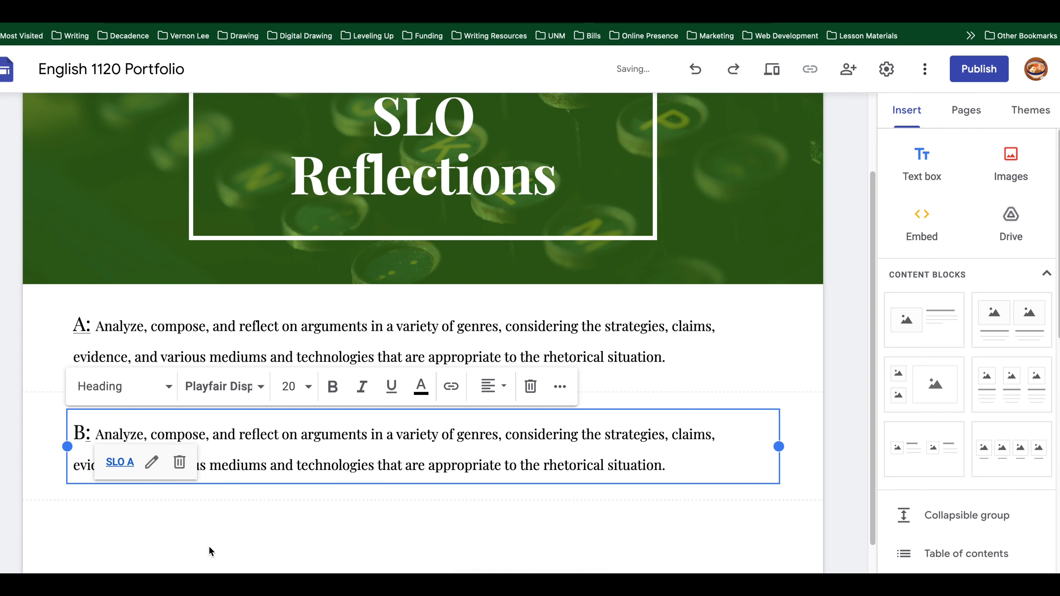
- Copy the outcome description from the sample site's SLO B page and return to the portfolio editor
click(209, 534)
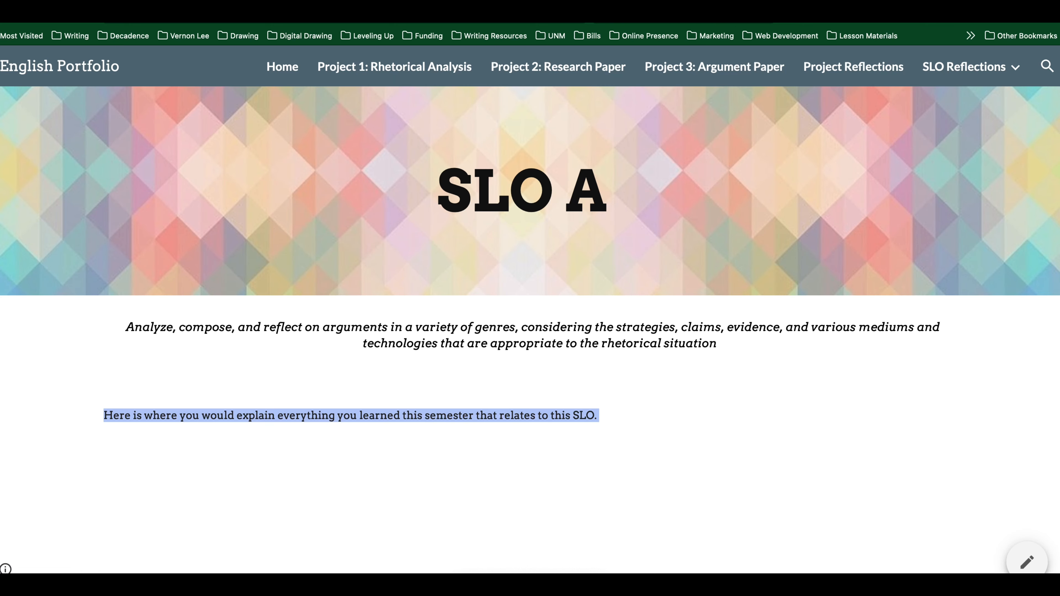
mouse_move(960, 66)
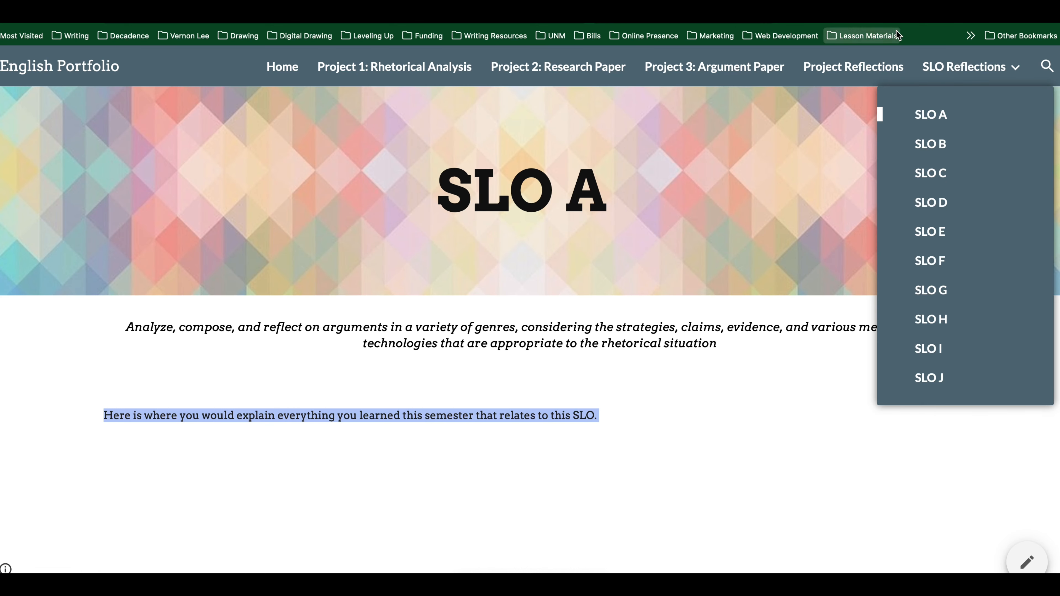
click(941, 148)
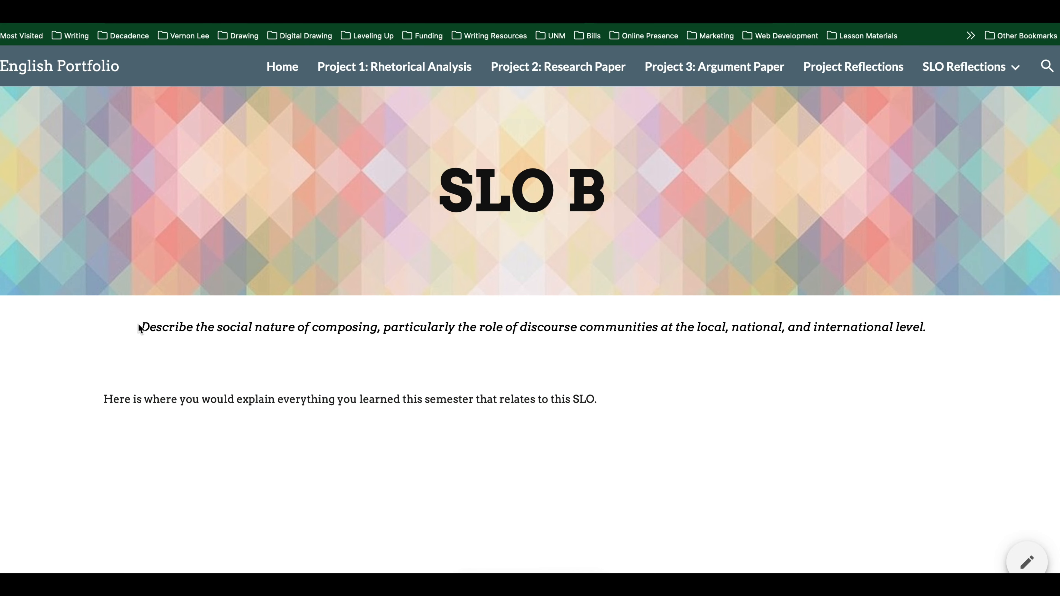
drag(143, 328, 925, 343)
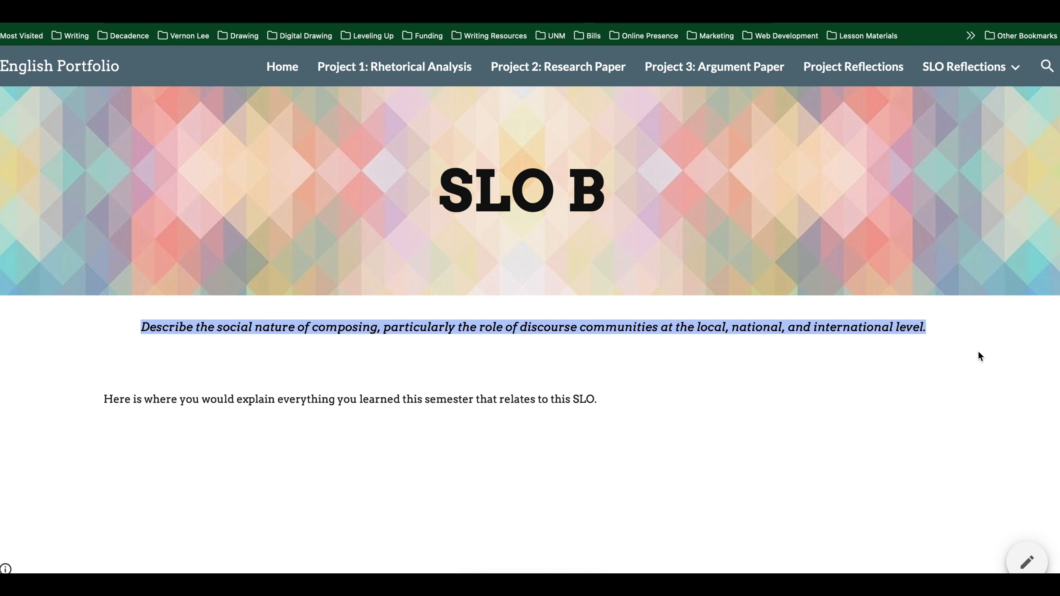
right_click(903, 329)
click(891, 334)
key(ctrl+Tab)
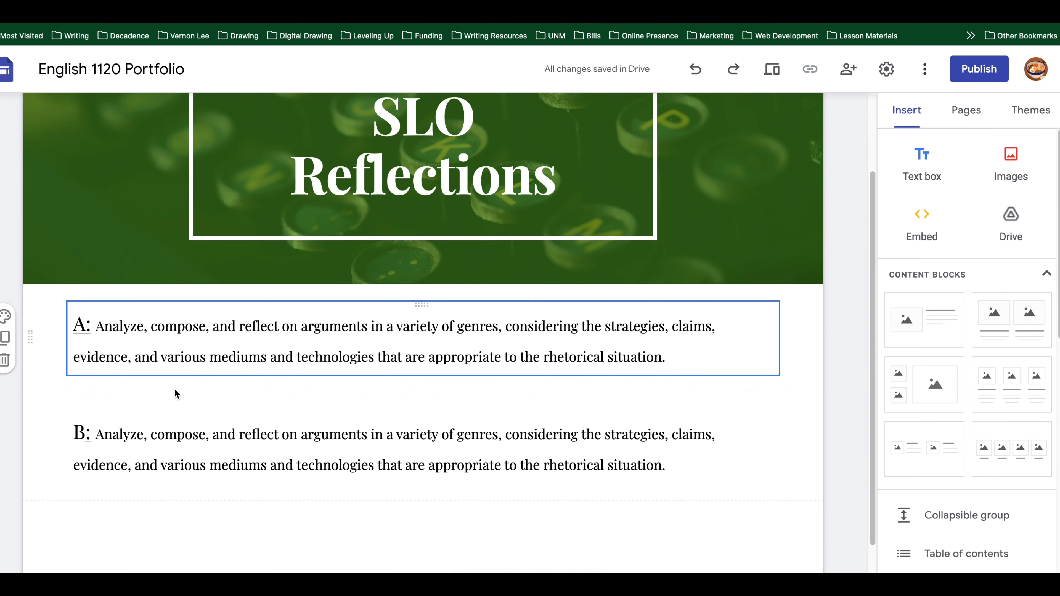
- Replace the description after "B:" with the copied outcome B text and format it as non-italic Playfair Display, size 14
drag(96, 437, 679, 471)
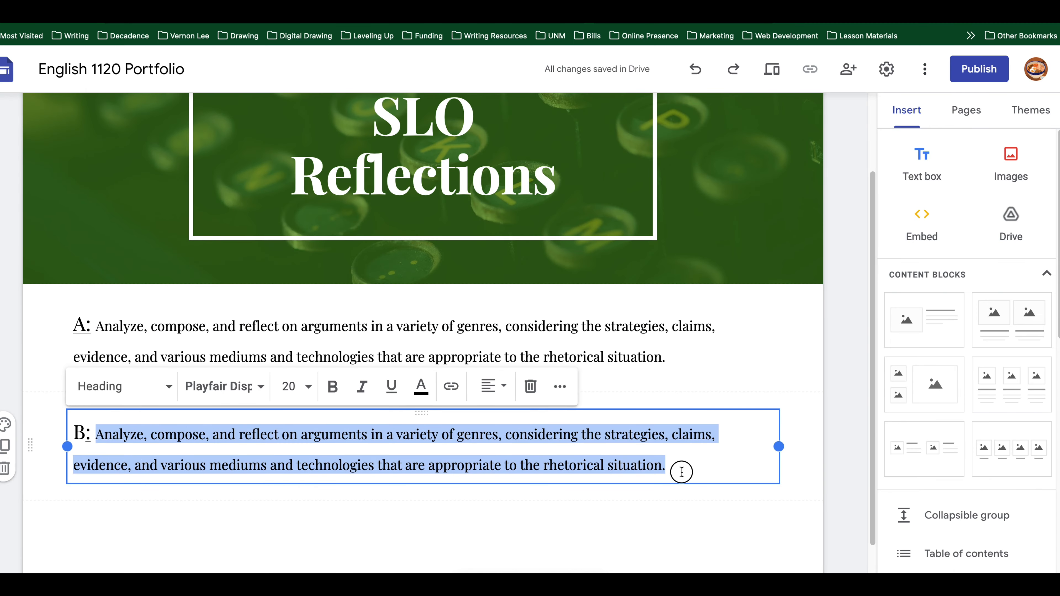
key(ctrl+v)
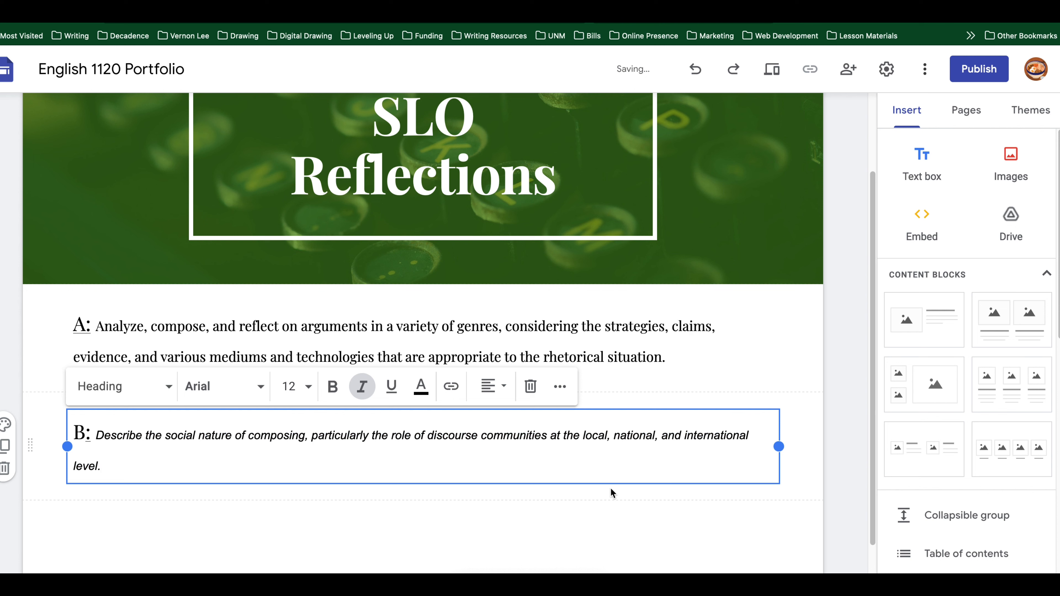
click(543, 582)
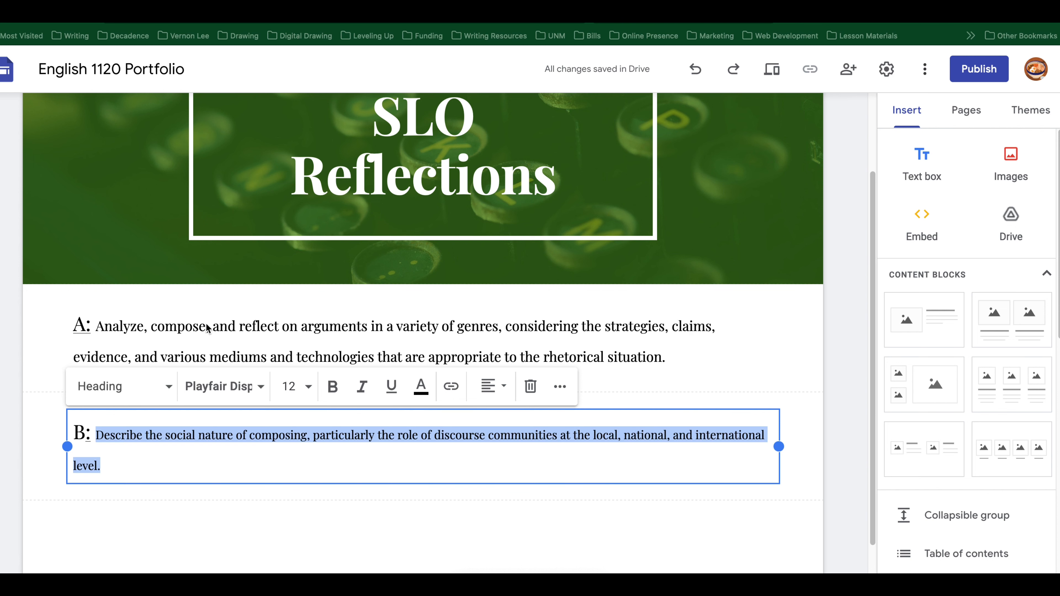
click(310, 392)
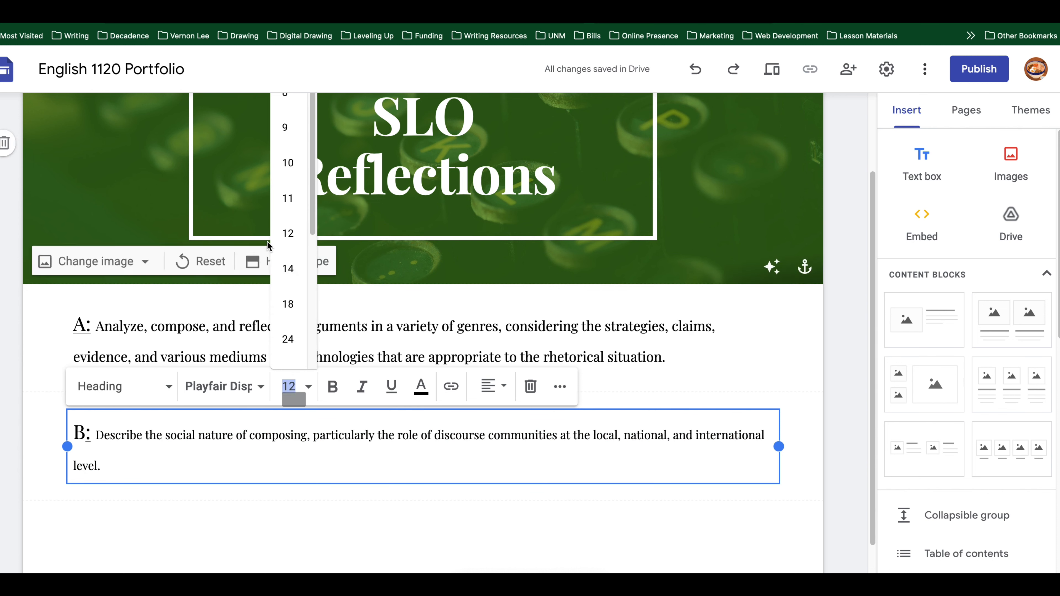
click(288, 269)
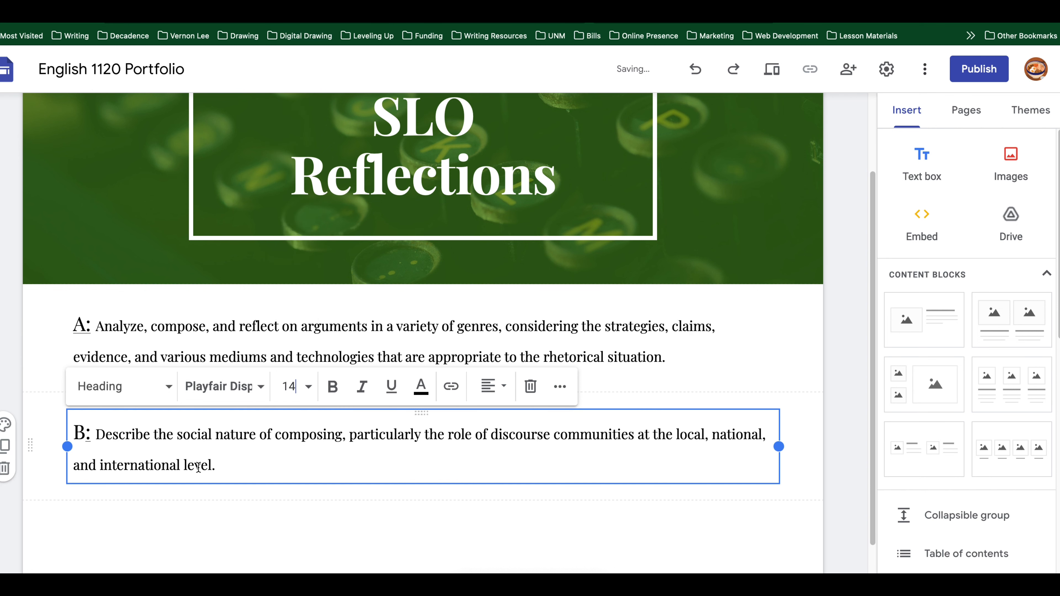
- Change the link on the "B:" label in the second outcome section from the SLO A page to the SLO B page
drag(92, 435, 69, 434)
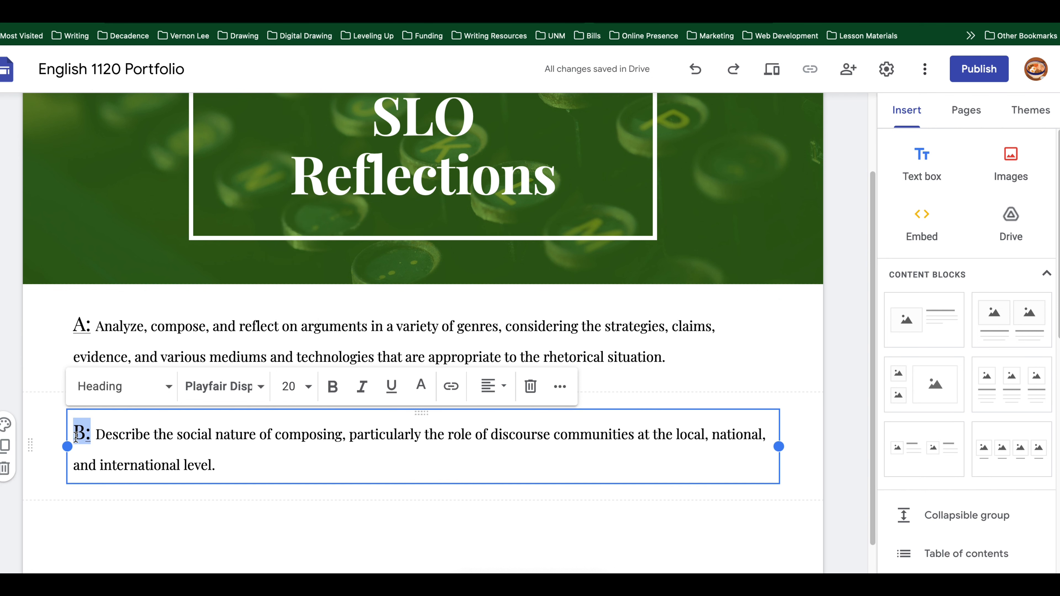
click(450, 386)
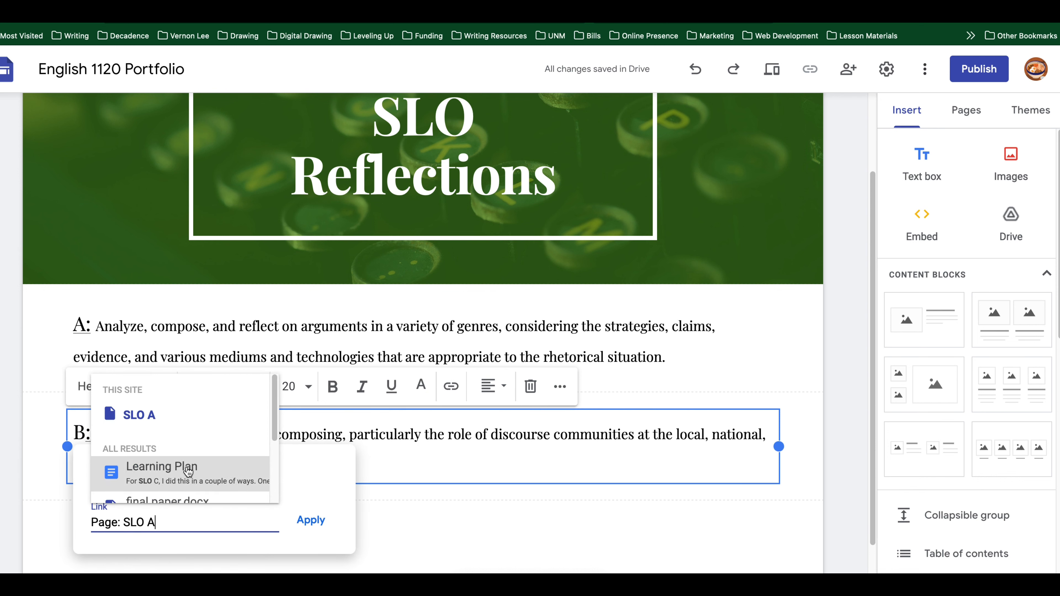
scroll(169, 467, down, 2)
scroll(171, 466, up, 2)
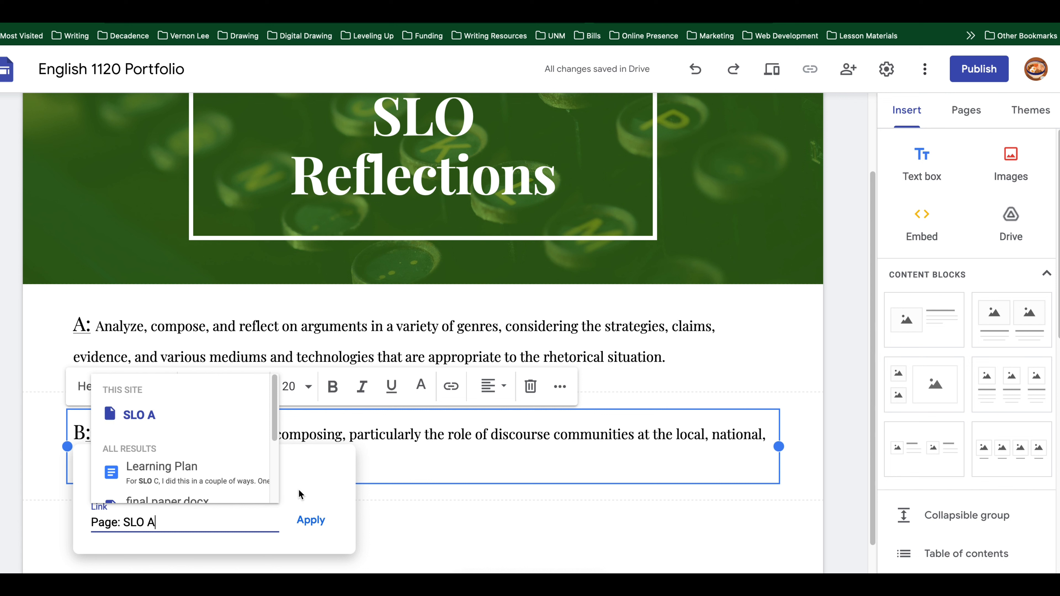
click(303, 503)
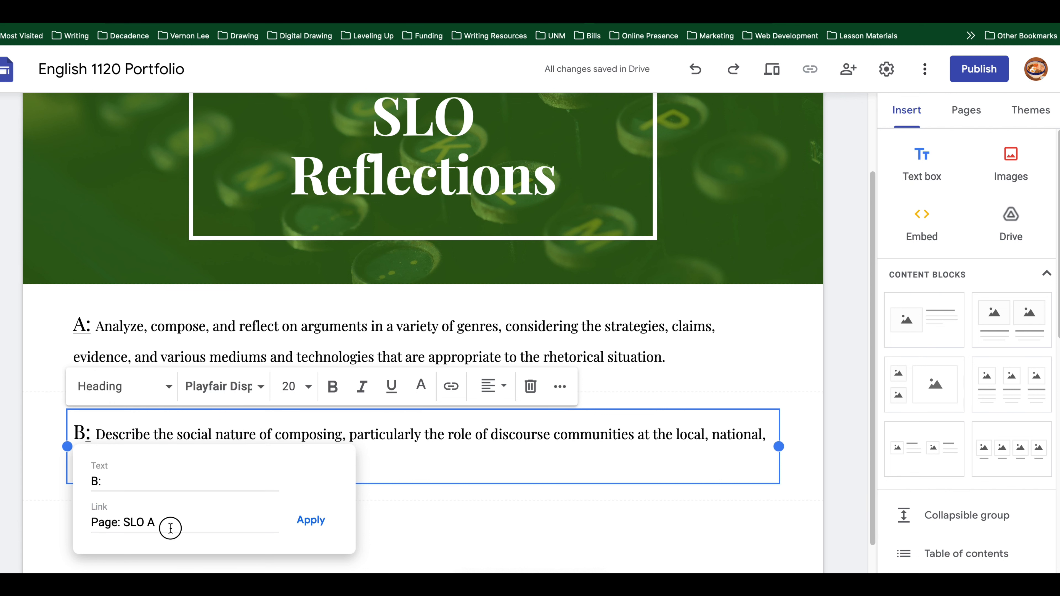
drag(169, 526, 26, 530)
key(BackSpace)
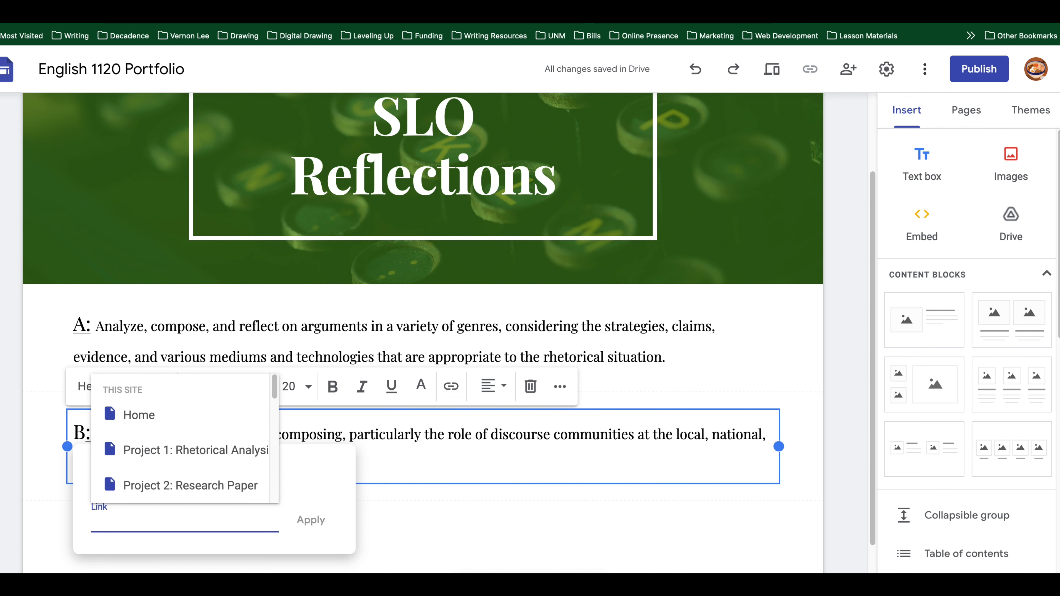
scroll(138, 451, down, 4)
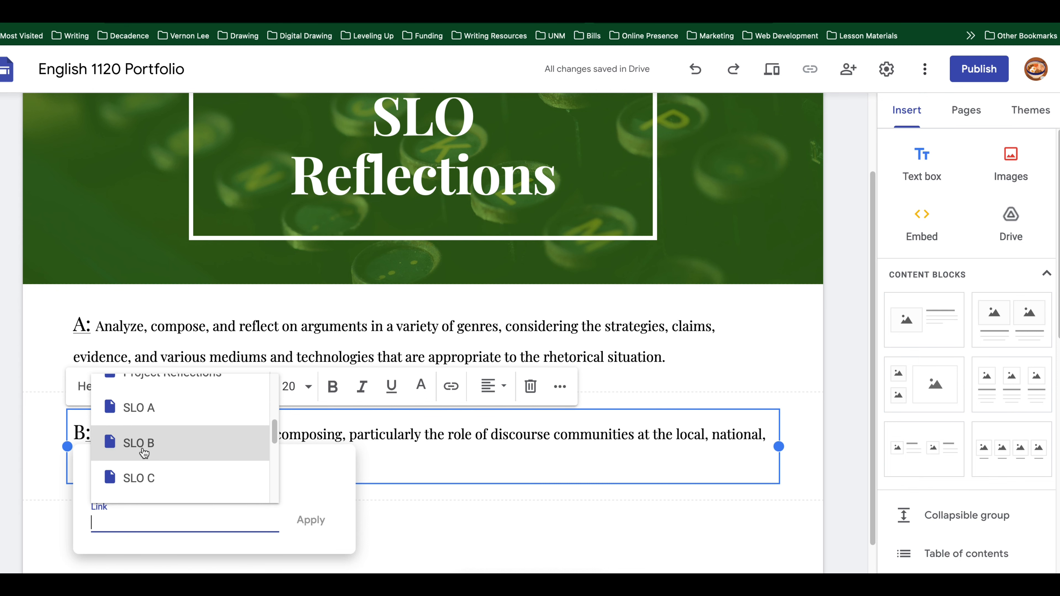
click(144, 452)
click(311, 520)
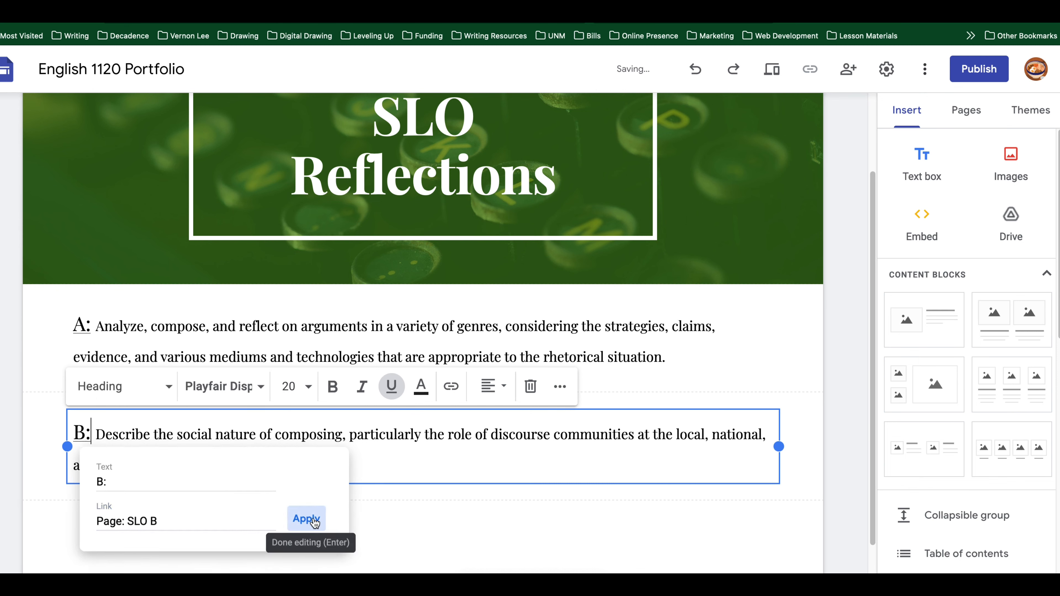
- Open the SLO B subpage and add a text box below its header containing the copied outcome B description
scroll(752, 128, down, 1)
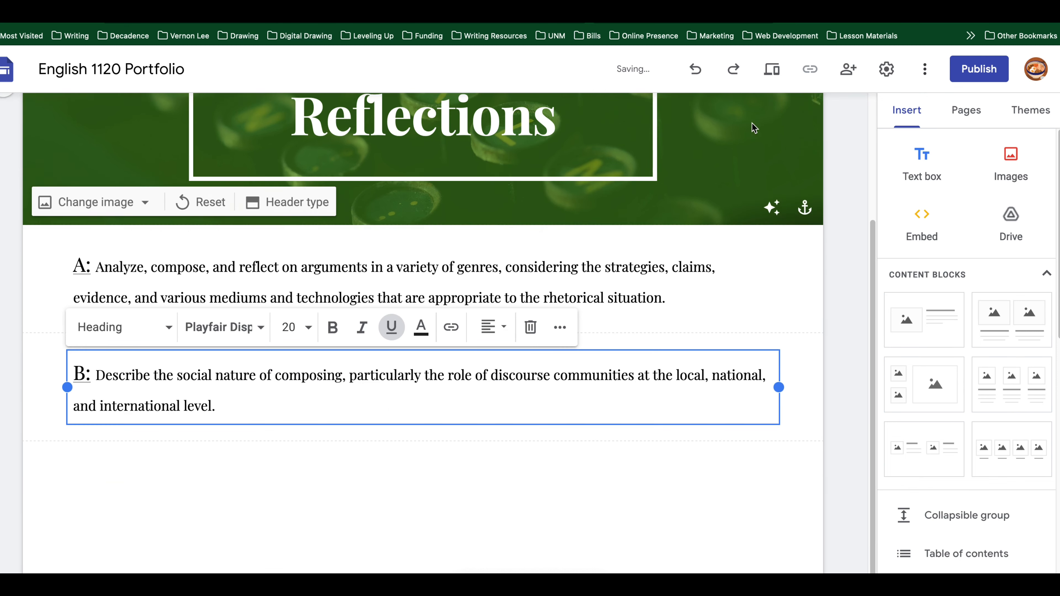
scroll(753, 132, up, 4)
mouse_move(800, 120)
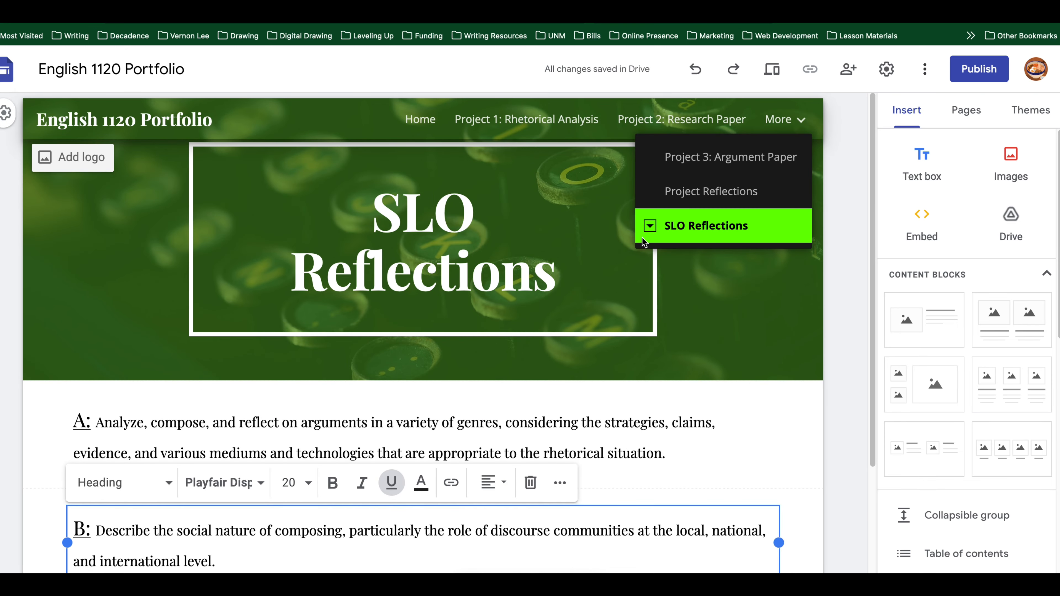
click(650, 229)
click(692, 227)
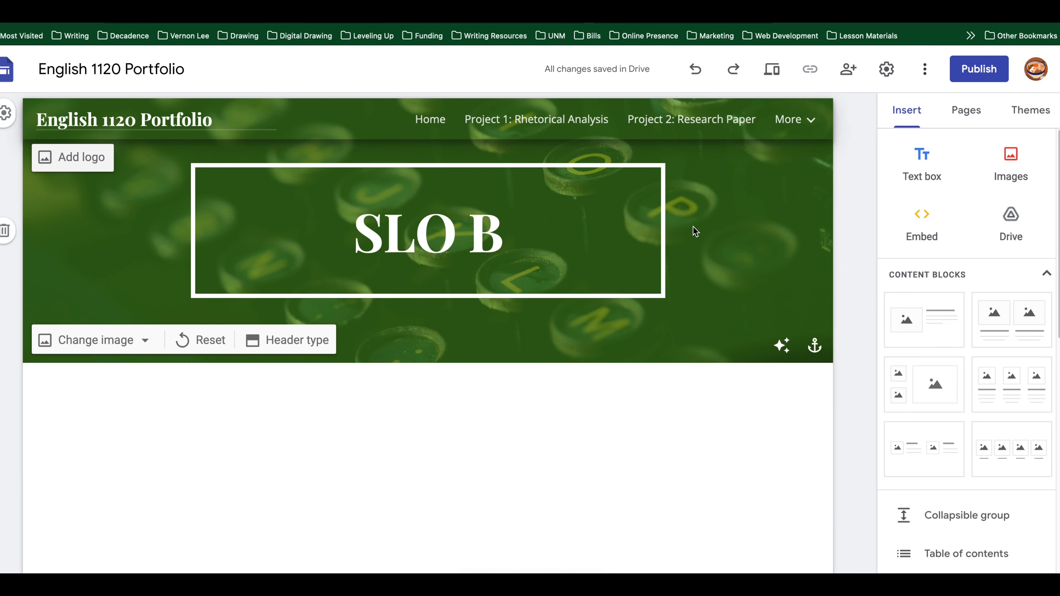
click(935, 179)
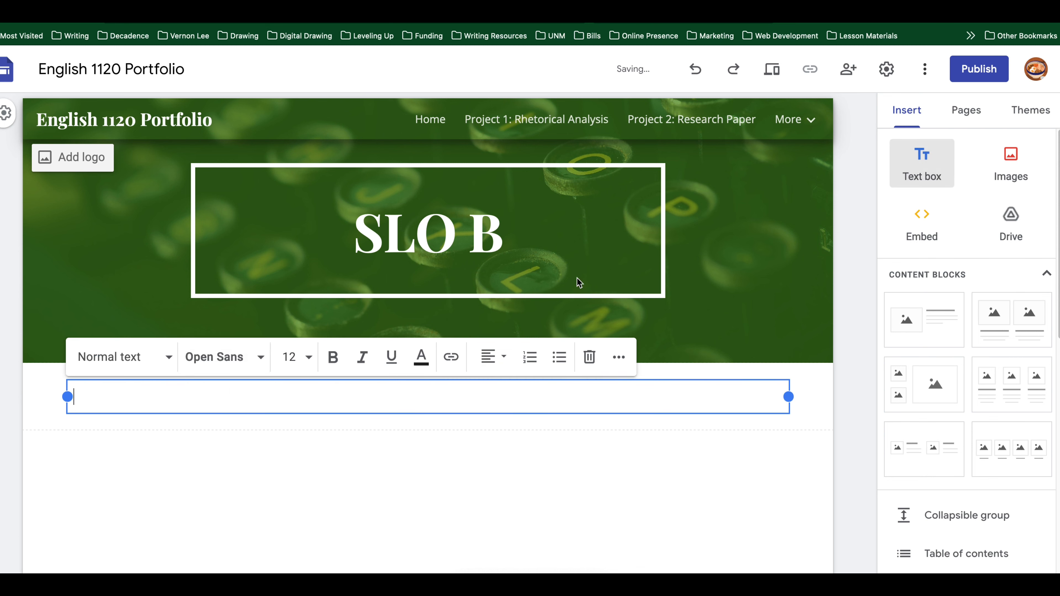
text(Describe the social nature of composing, particularly the role of discourse communities at the local, national, and international level.)
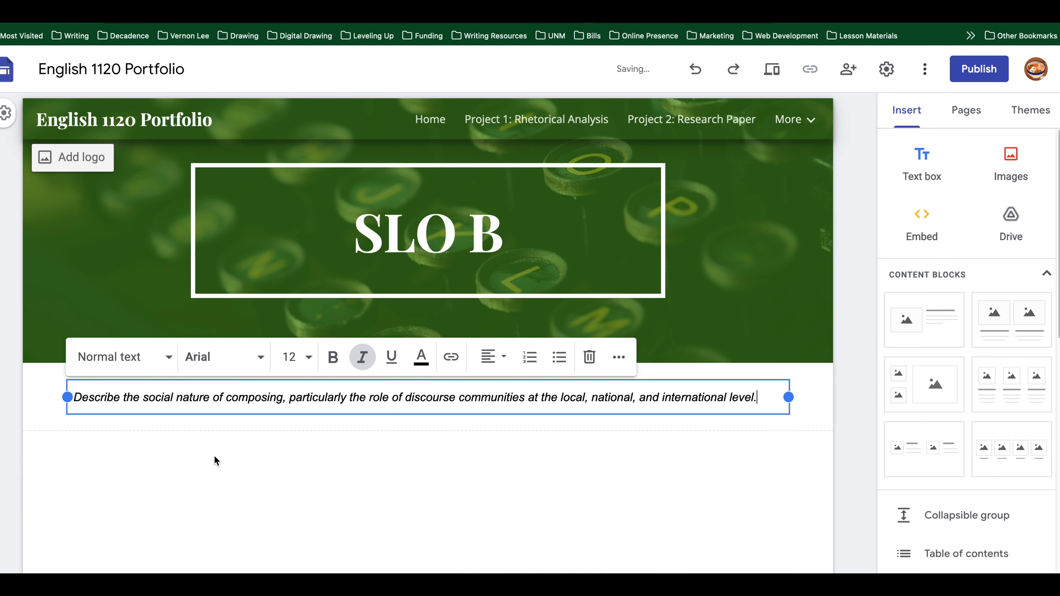
click(212, 462)
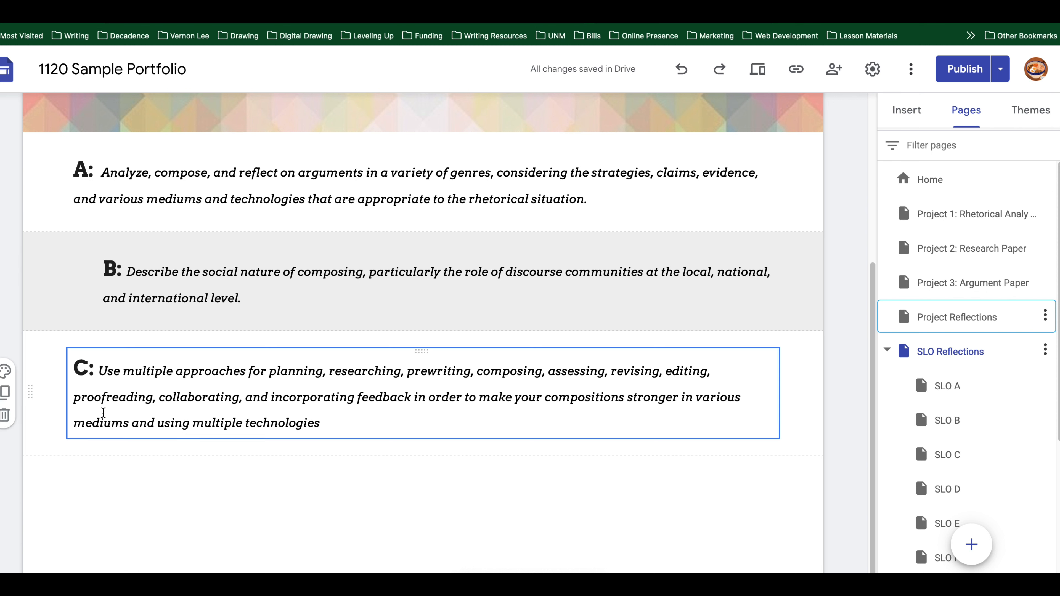
- In the sample portfolio's SLO Reflections page, duplicate the outcome C section and indent the copy's text by two levels
mouse_move(13, 400)
click(6, 400)
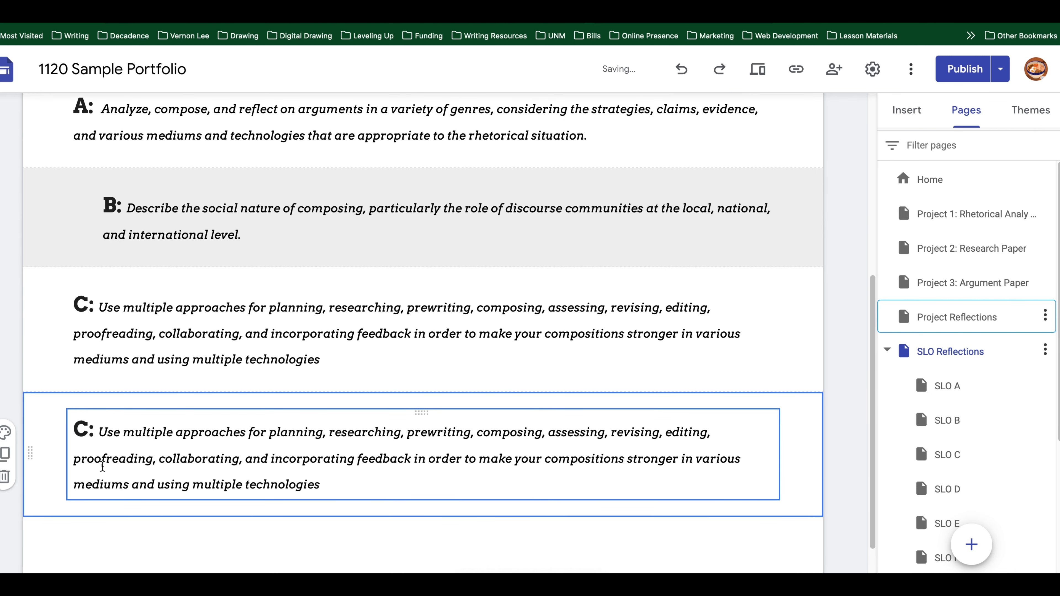
click(411, 465)
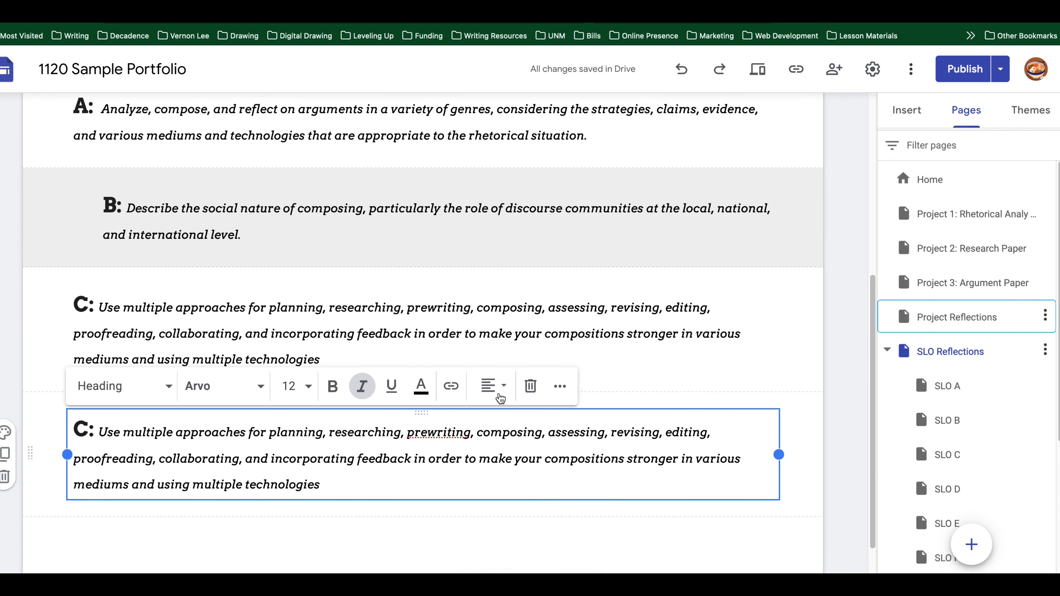
click(560, 389)
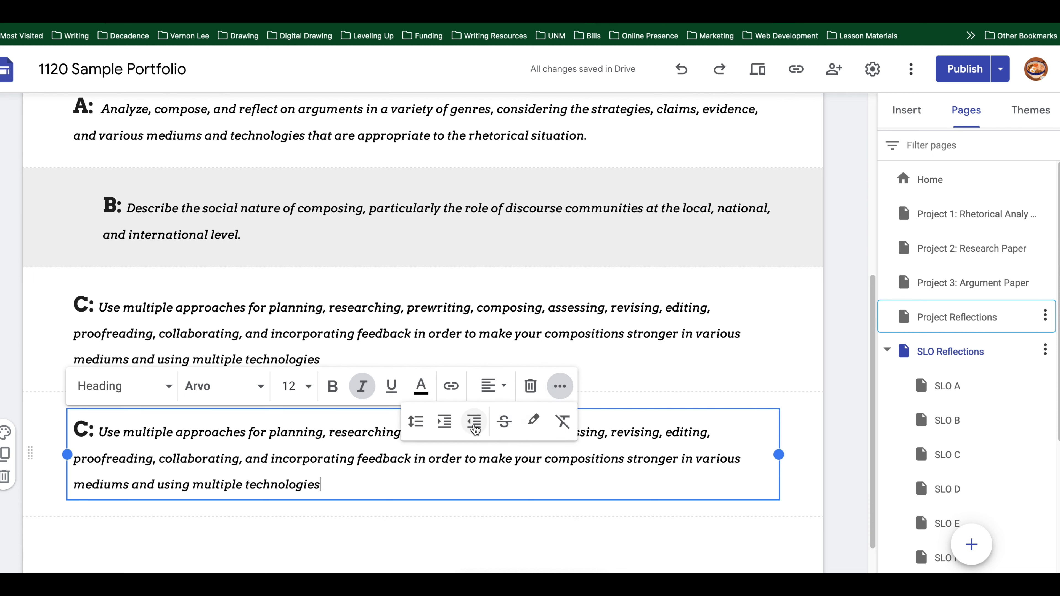
click(443, 428)
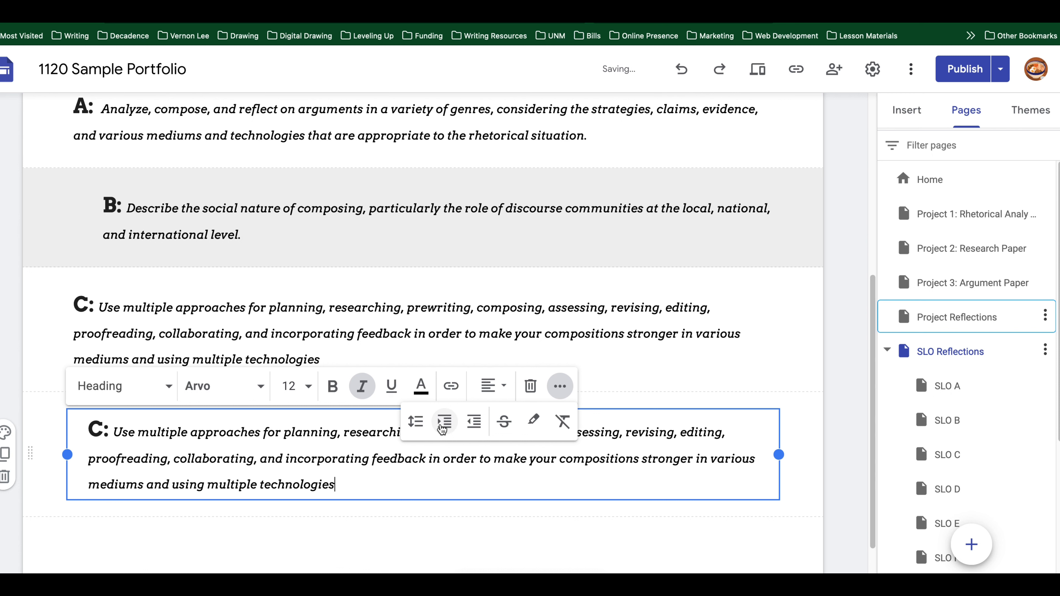
click(442, 428)
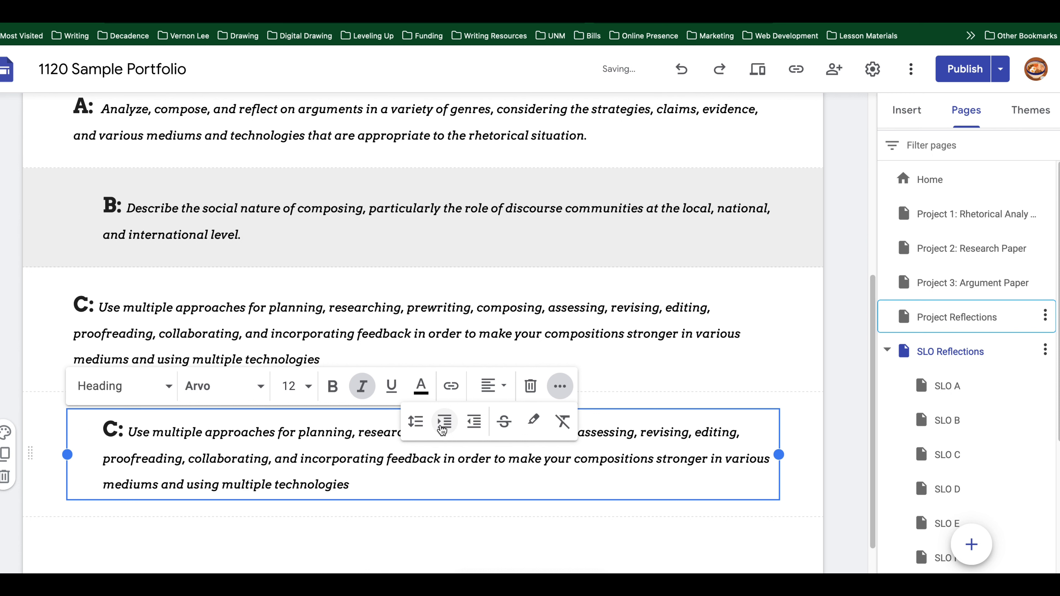
- Change the letter label of the duplicated section from C to "D"
click(115, 427)
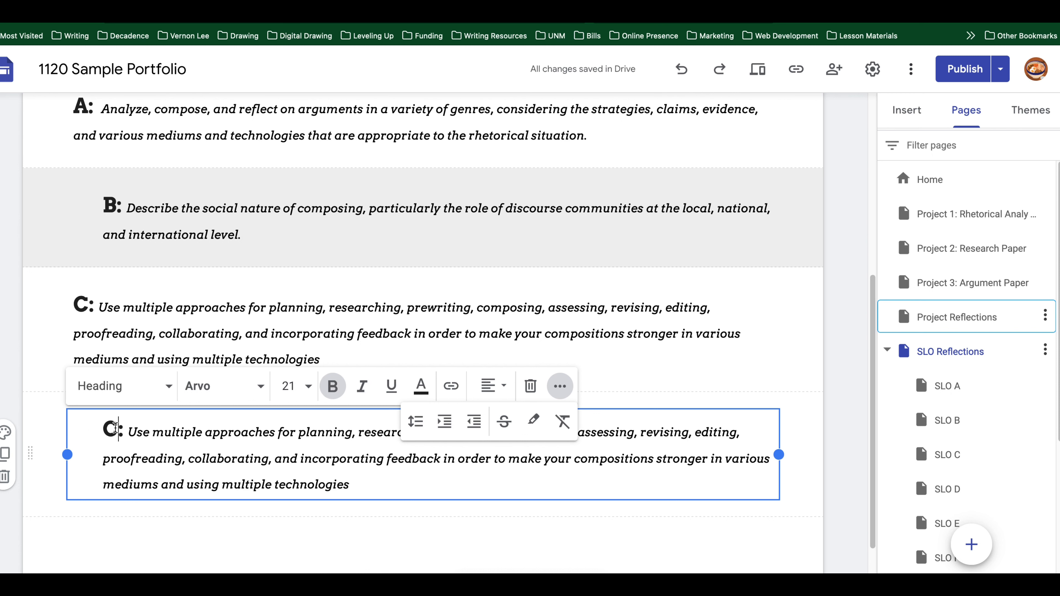
drag(116, 427, 103, 430)
text(D)
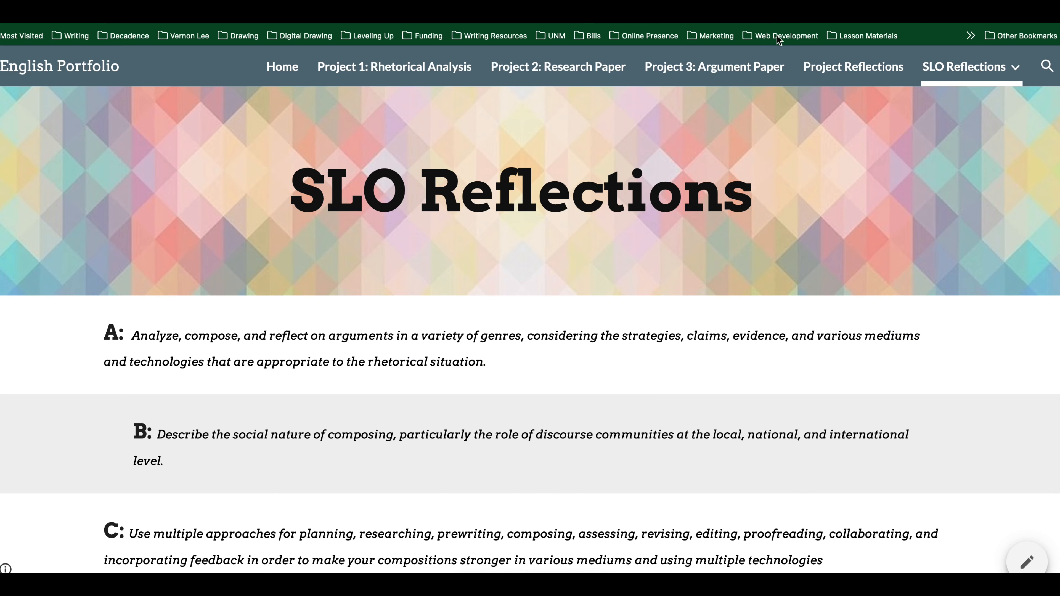
- Copy the outcome description from the published sample site's SLO D page and return to the sample portfolio editor
click(948, 68)
click(939, 204)
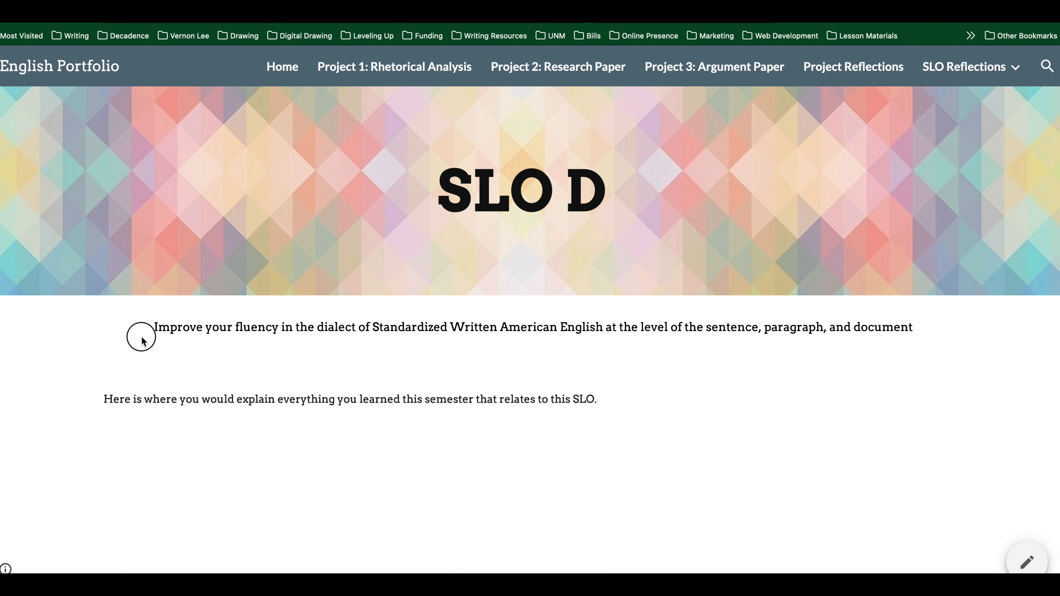
drag(155, 326, 923, 328)
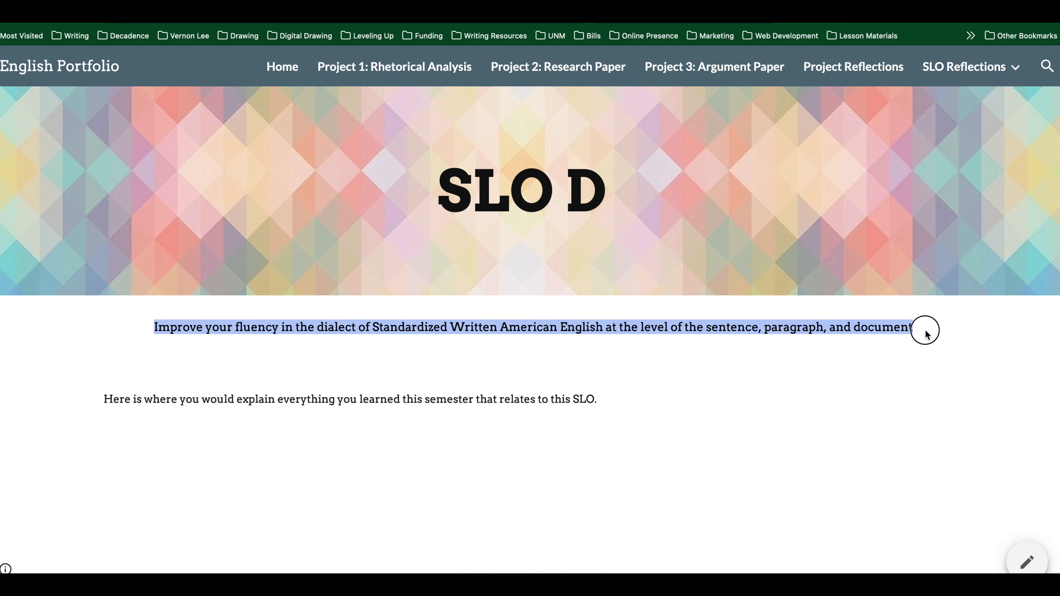
right_click(868, 319)
click(878, 328)
click(585, 13)
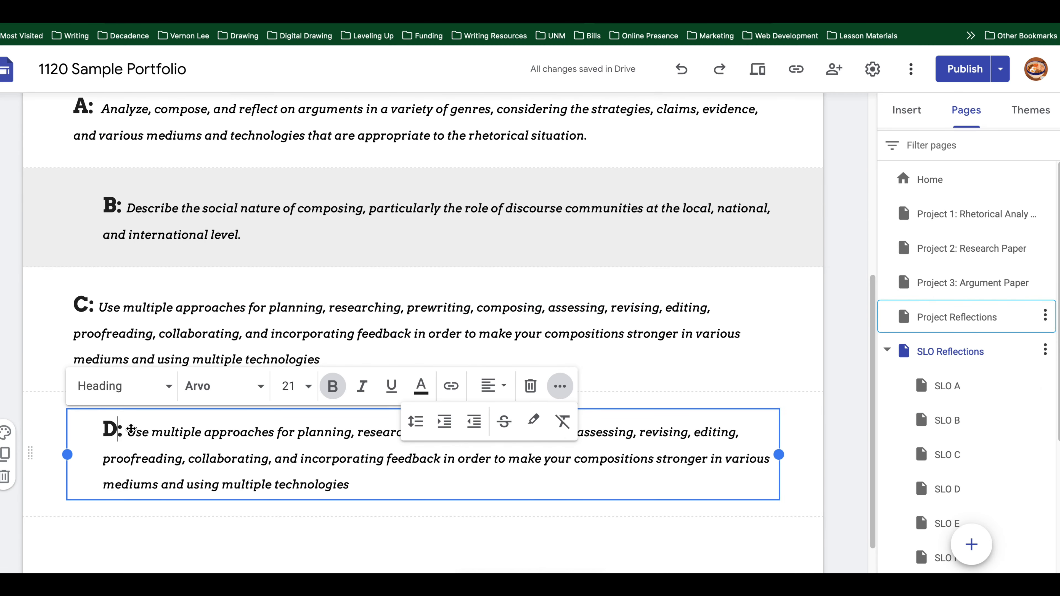
- Replace the description after "D:" with the copied outcome D text, end it with a period, and italicize it
drag(127, 431, 341, 493)
text(Improve your fluency in the dialect of Standardized Written English at the level of the sentence, paragraph, and document)
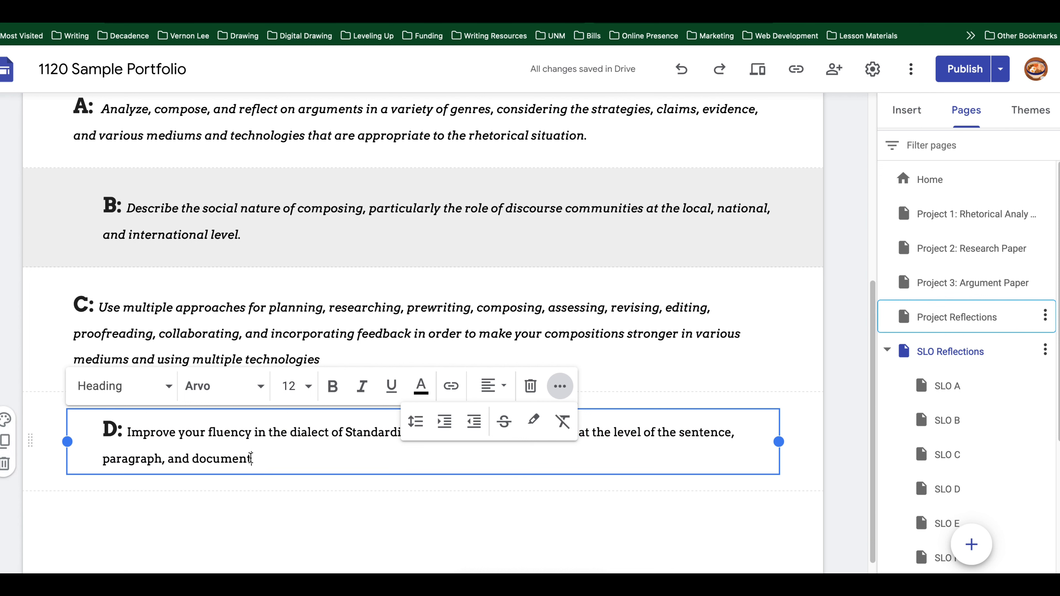
text(.)
drag(254, 459, 128, 437)
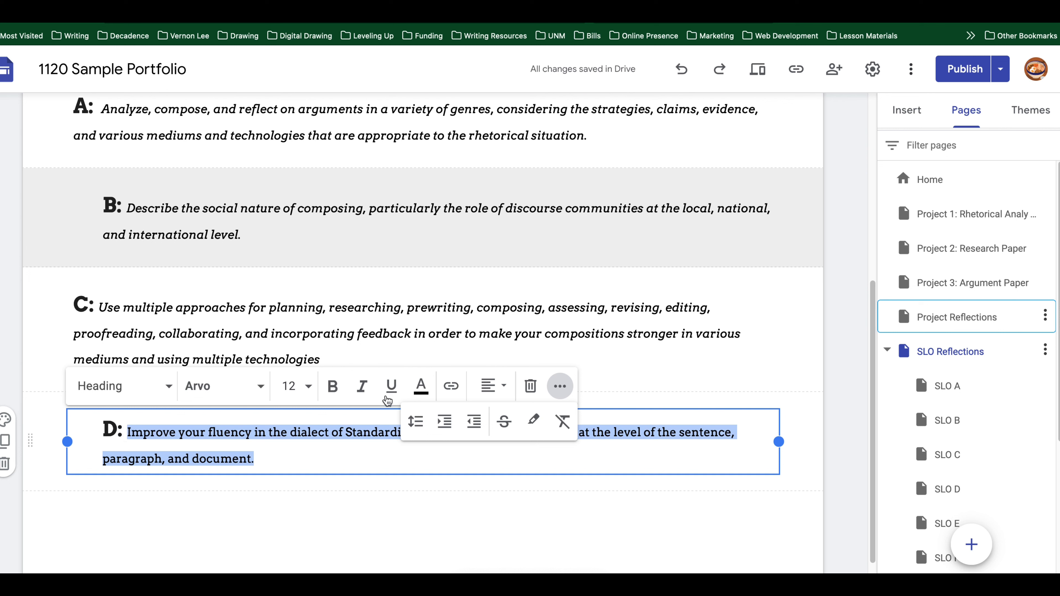
click(361, 387)
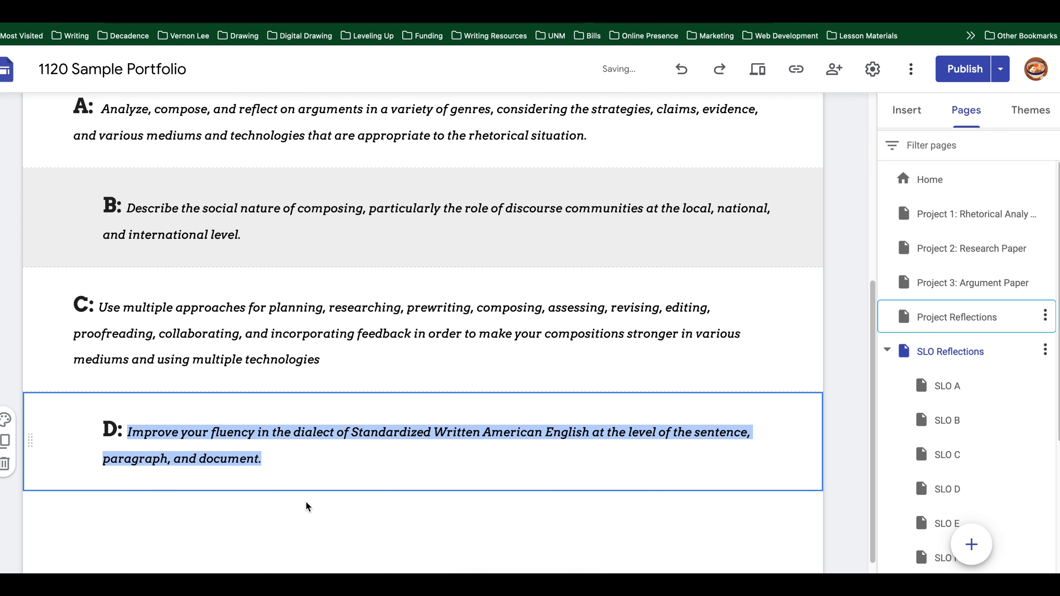
- Link the "D:" label to the SLO D page of the site
drag(122, 431, 102, 430)
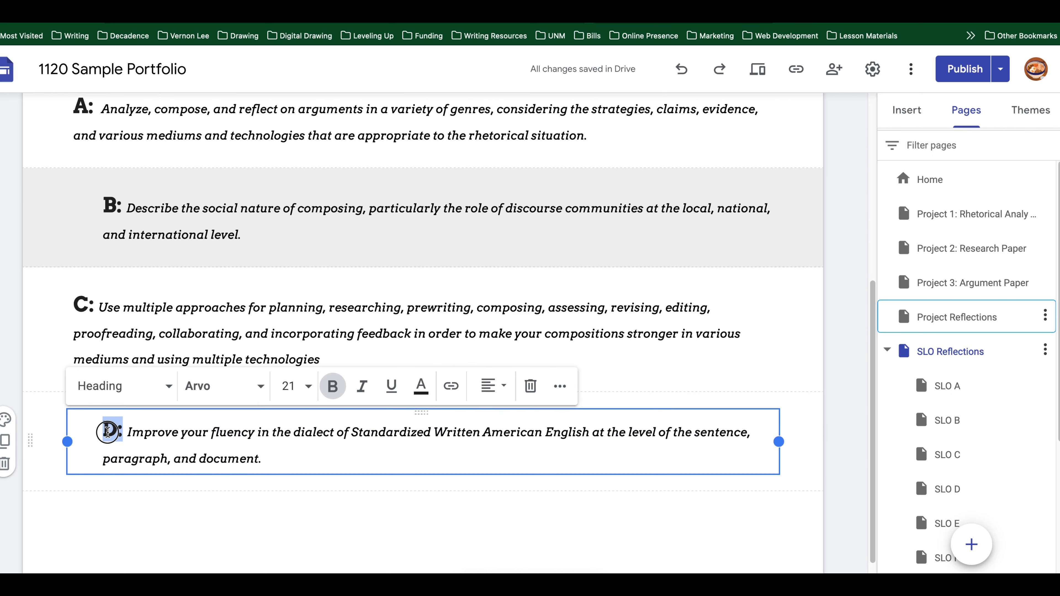
click(451, 386)
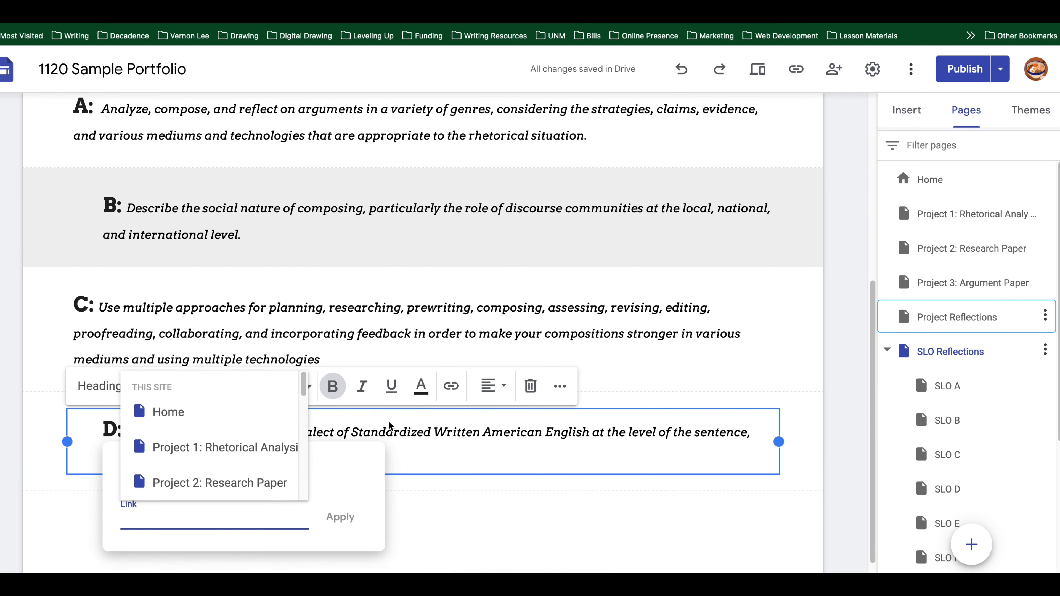
scroll(206, 461, down, 5)
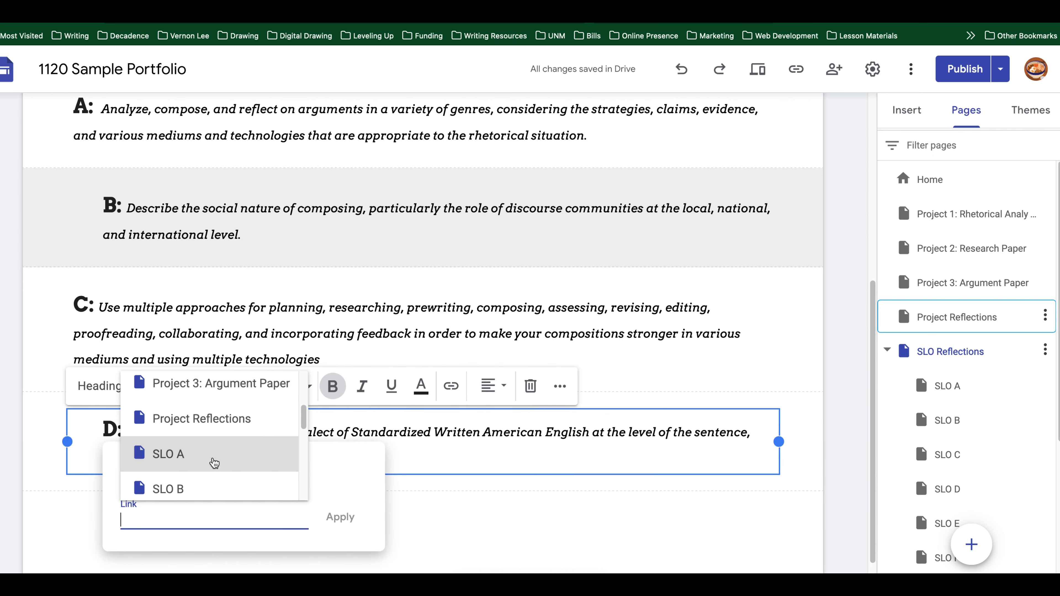
click(189, 461)
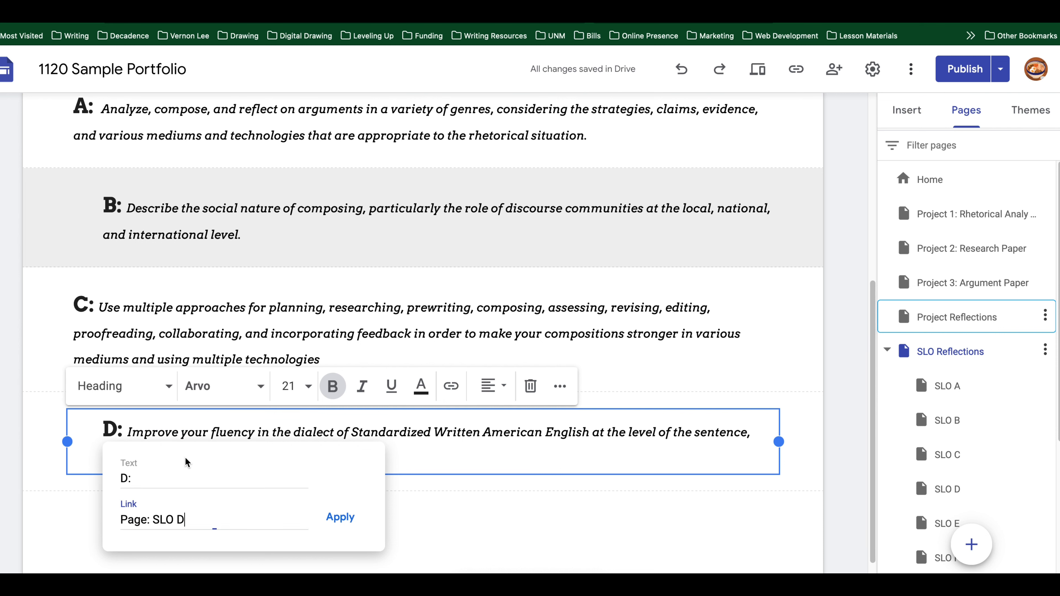
click(340, 517)
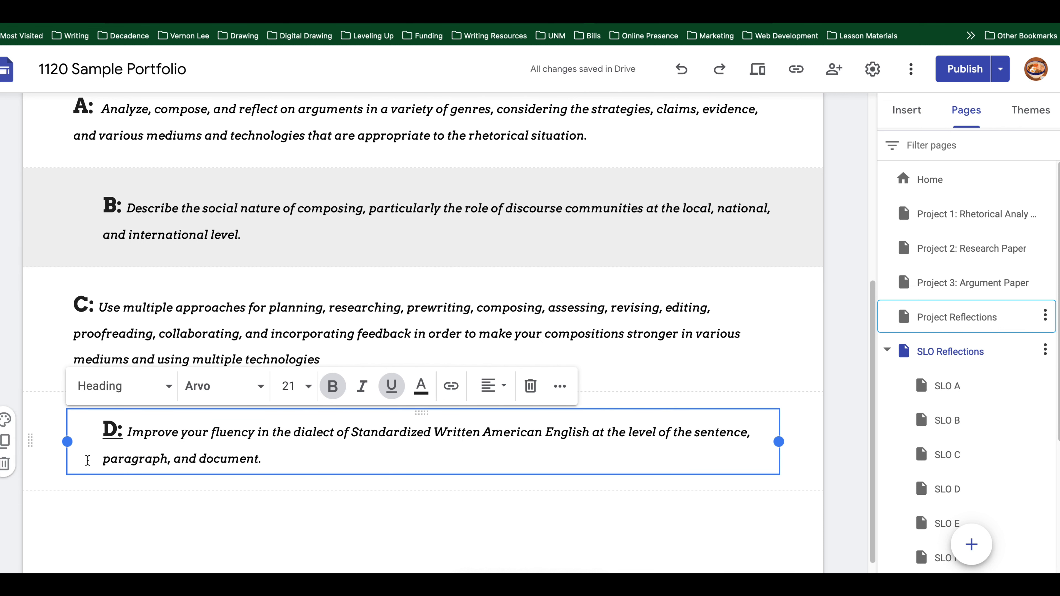
- Apply the Style 2 section color to the outcome D section and review the page's alternating outcome sections
click(6, 421)
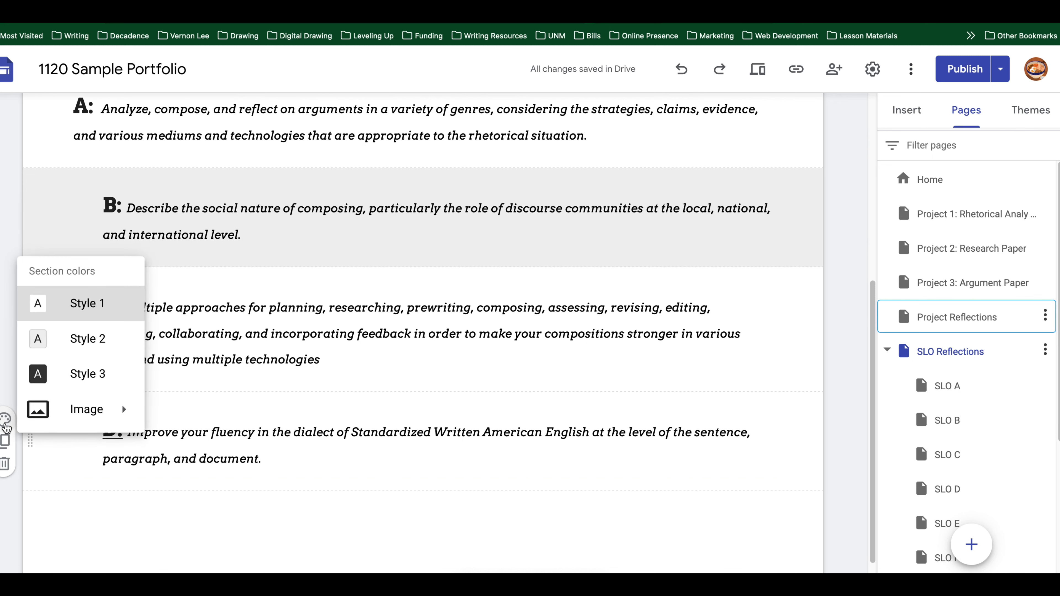
click(46, 347)
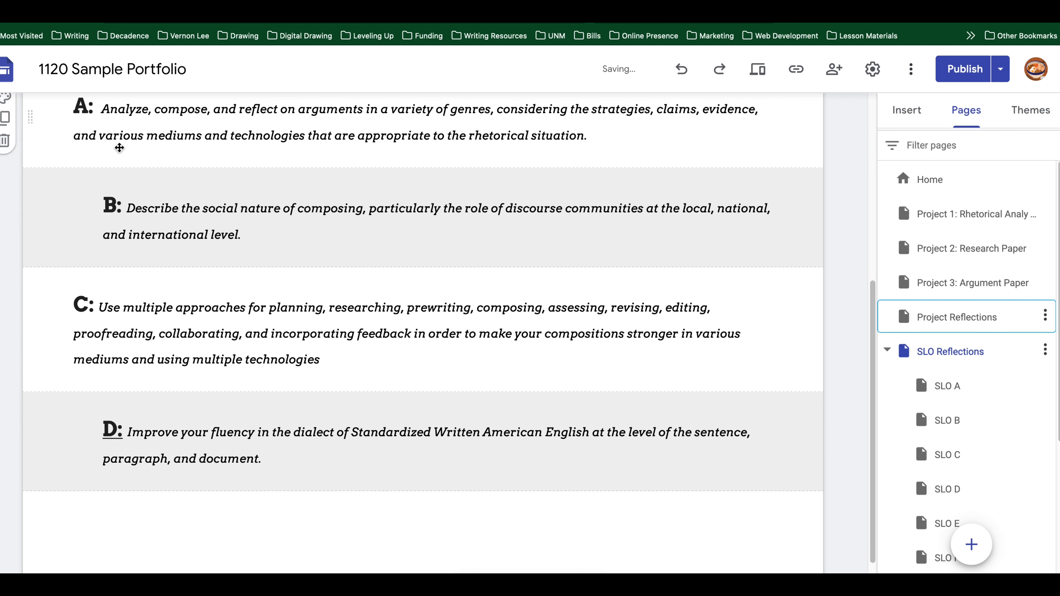
scroll(301, 425, up, 5)
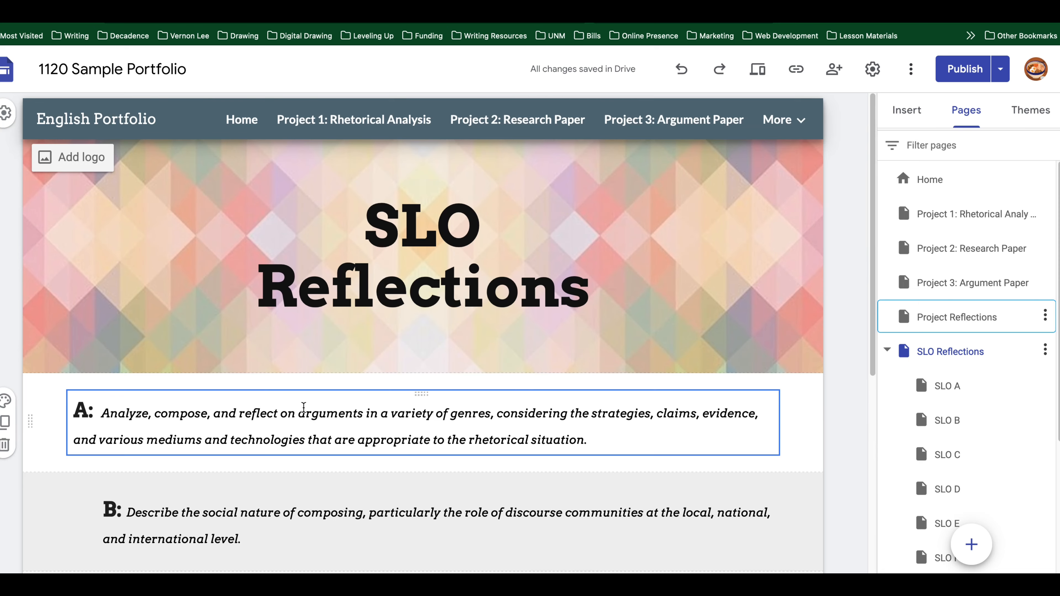
scroll(303, 409, down, 5)
scroll(303, 408, up, 5)
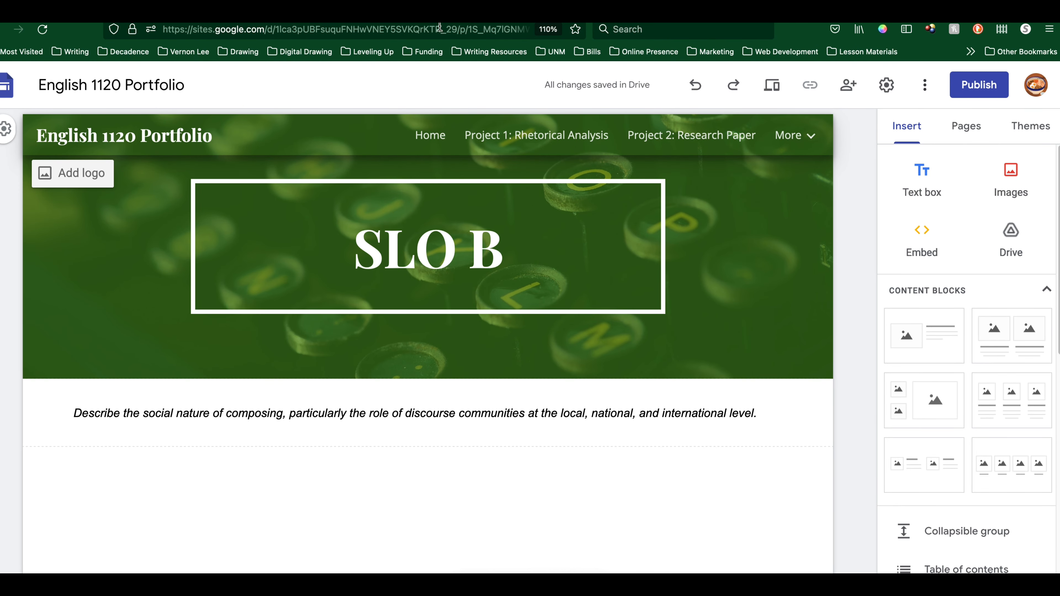
- Publish the English 1120 Portfolio to the web with an address made of the owner's full name followed by "englishportfolio"
click(167, 30)
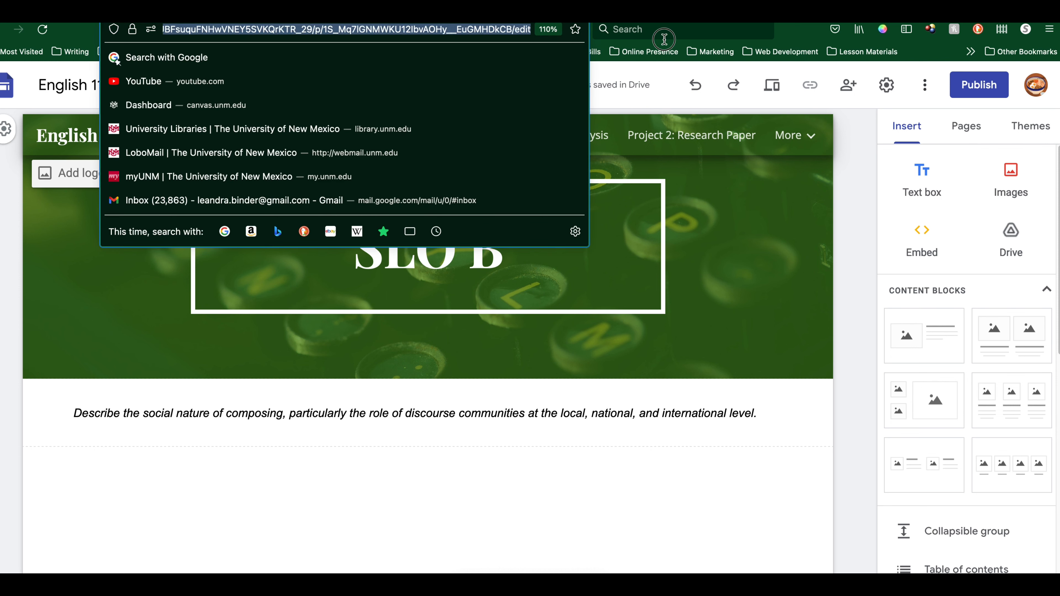
click(218, 461)
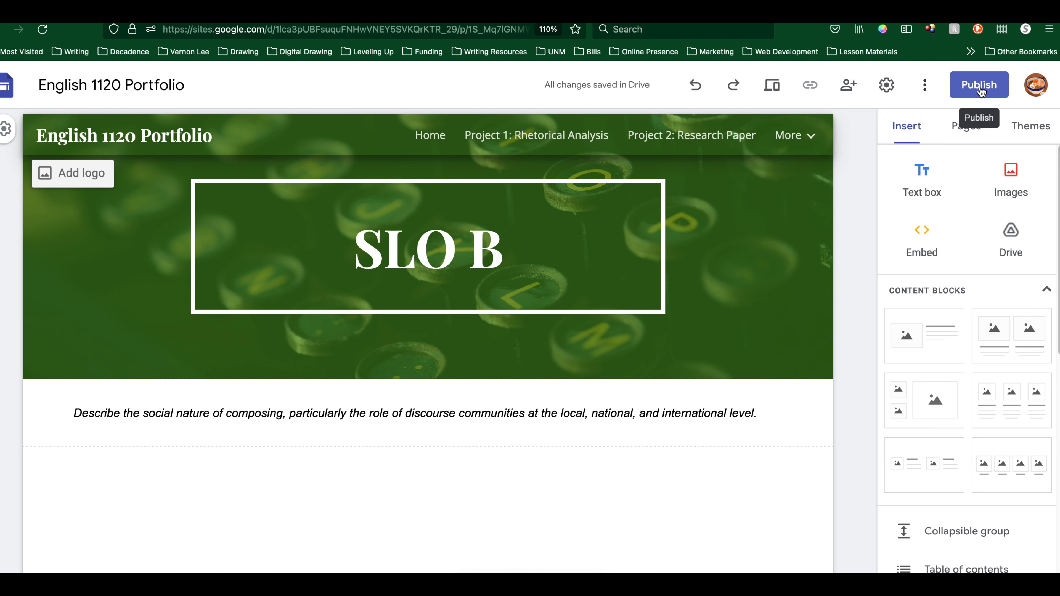
click(980, 91)
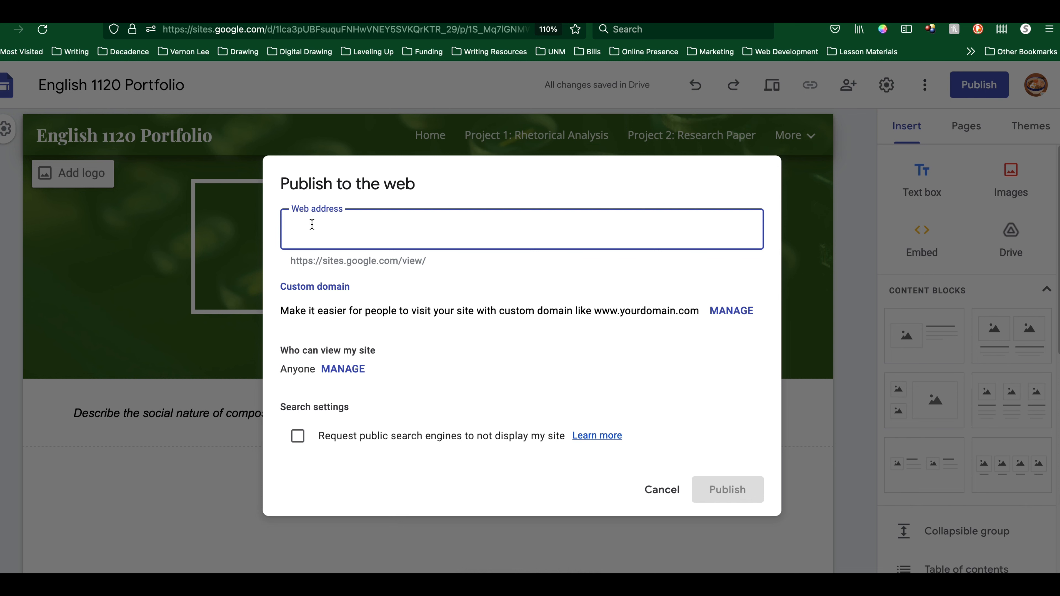
text(leandrabinde)
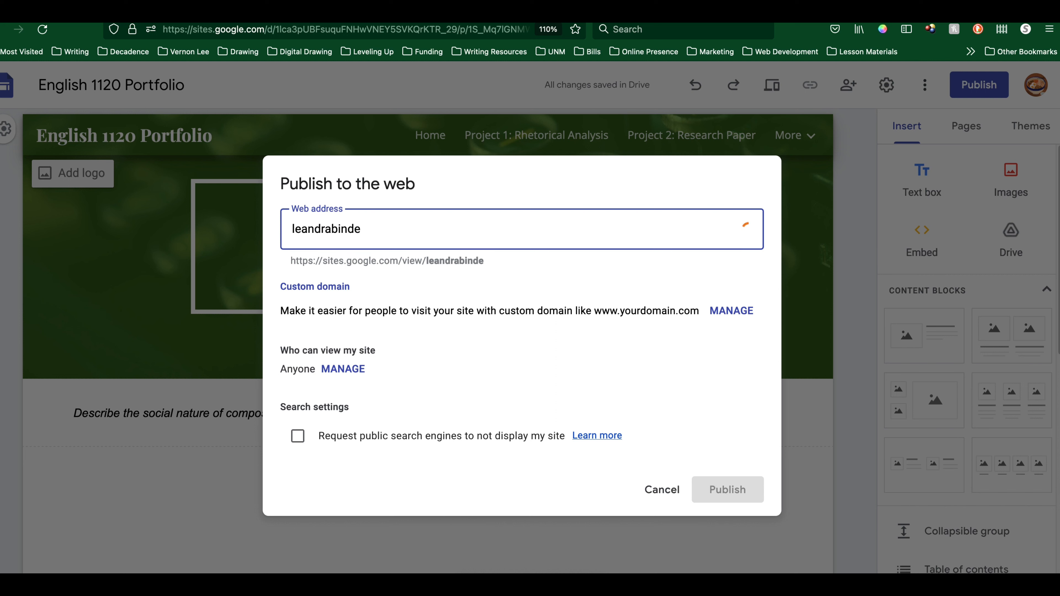
text(r)
text(english)
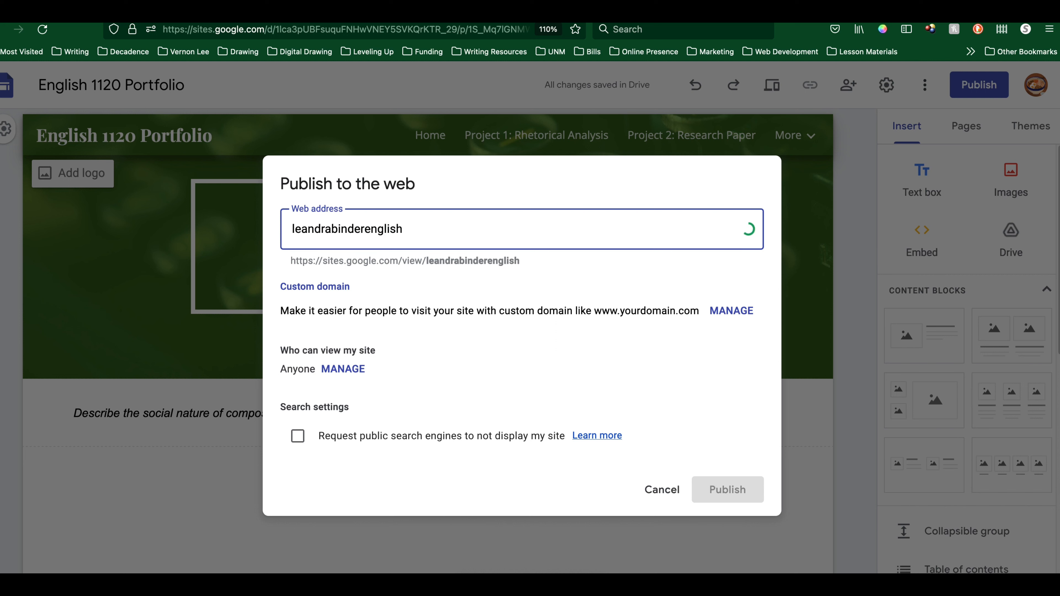
text(portfolio)
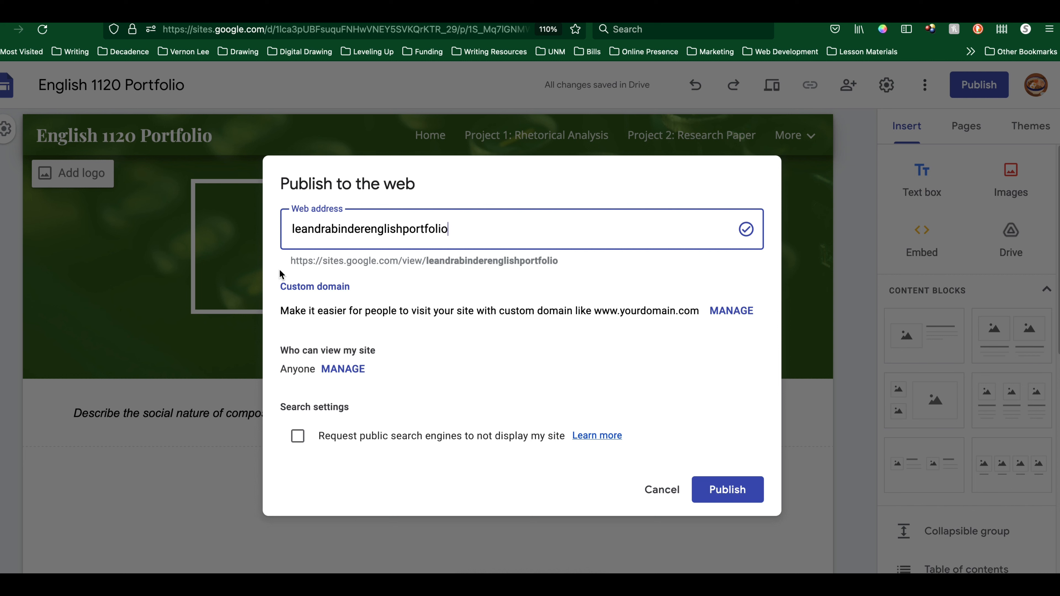
drag(292, 261, 558, 263)
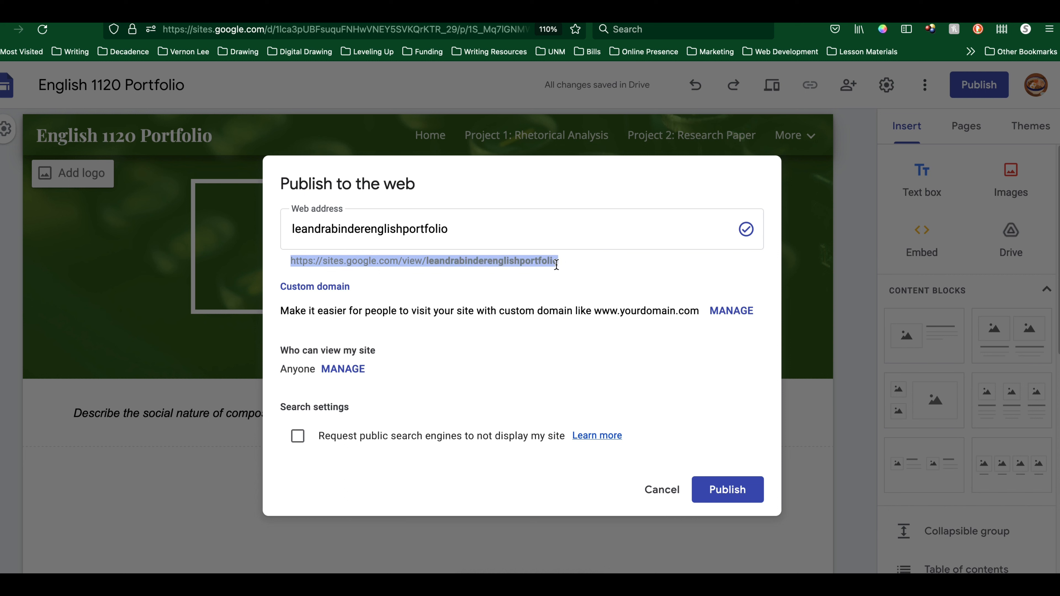
click(709, 491)
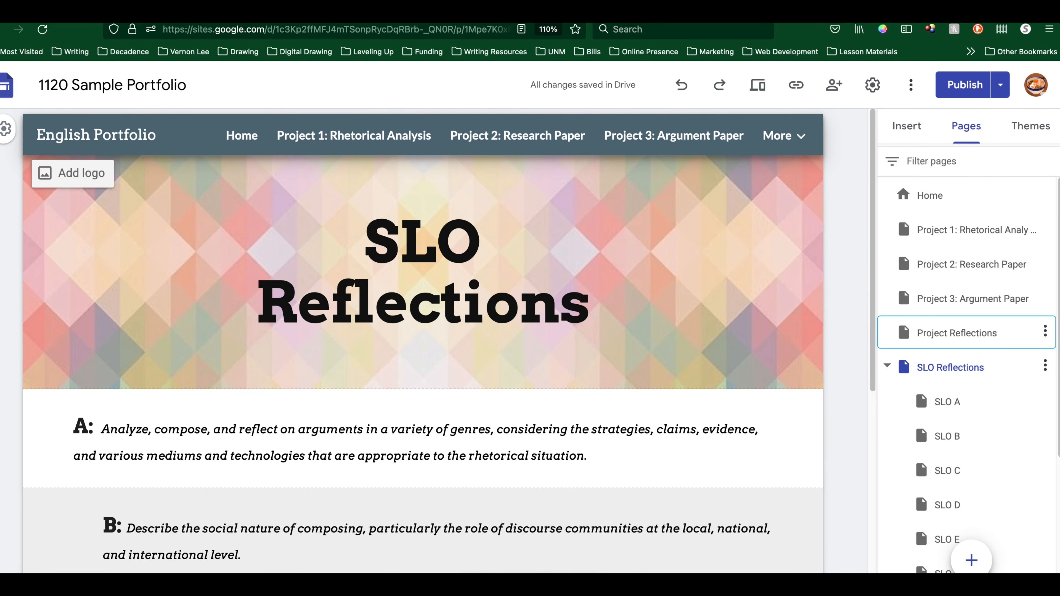
- View the Project Reflections and SLO Reflections pages of the published sample site
scroll(317, 434, down, 8)
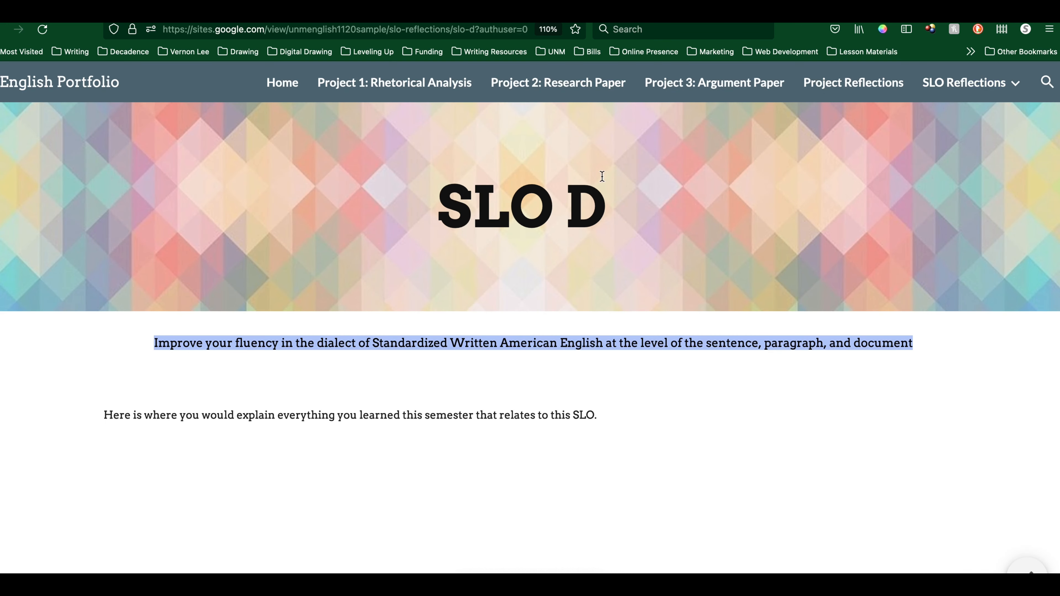
click(880, 85)
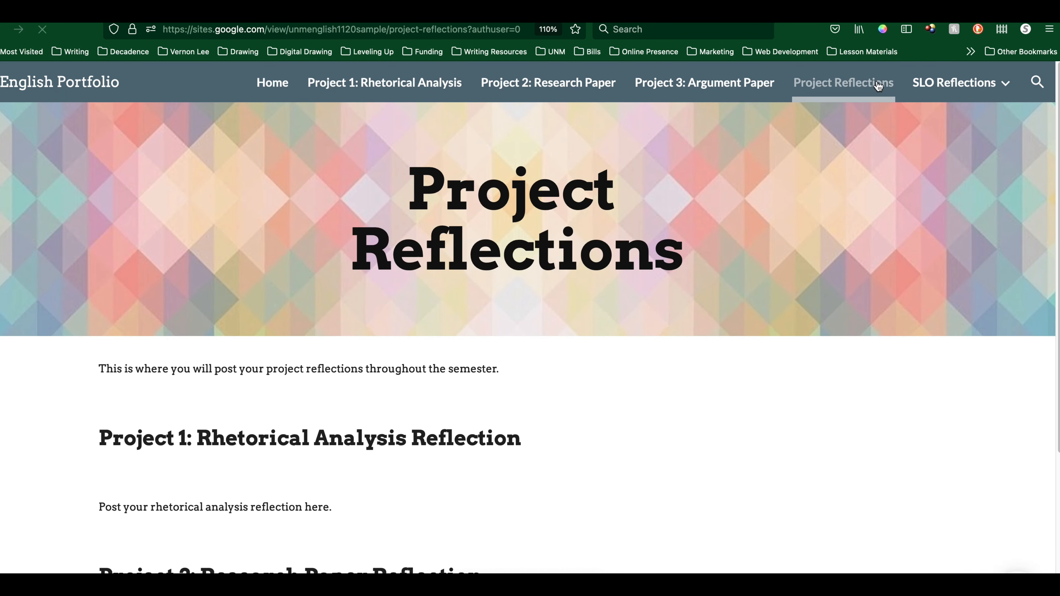
click(956, 83)
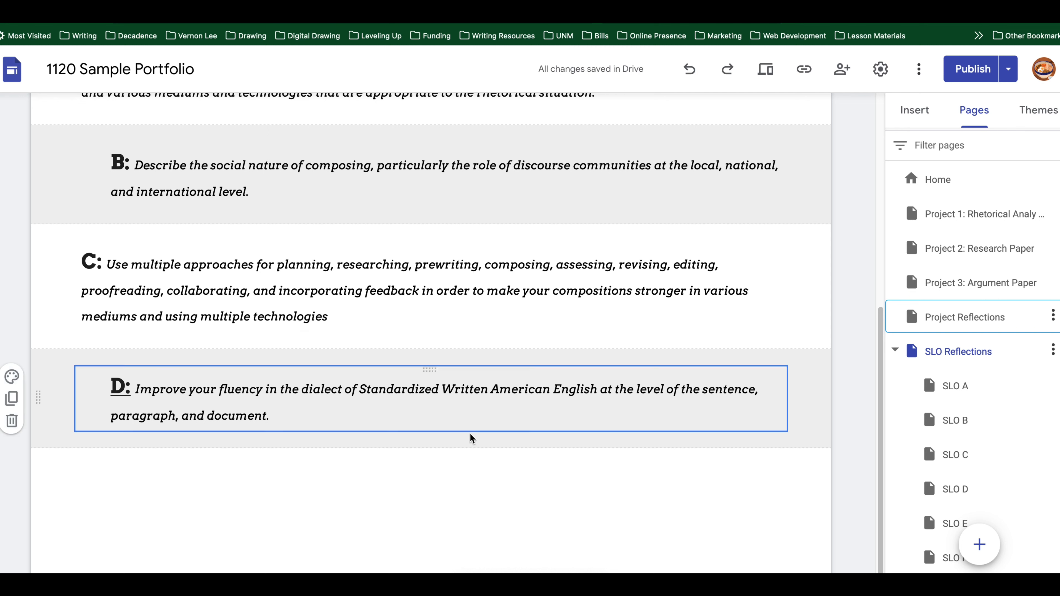
- Compare the sample portfolio's SLO Reflections draft with the published version and publish the changes
click(968, 74)
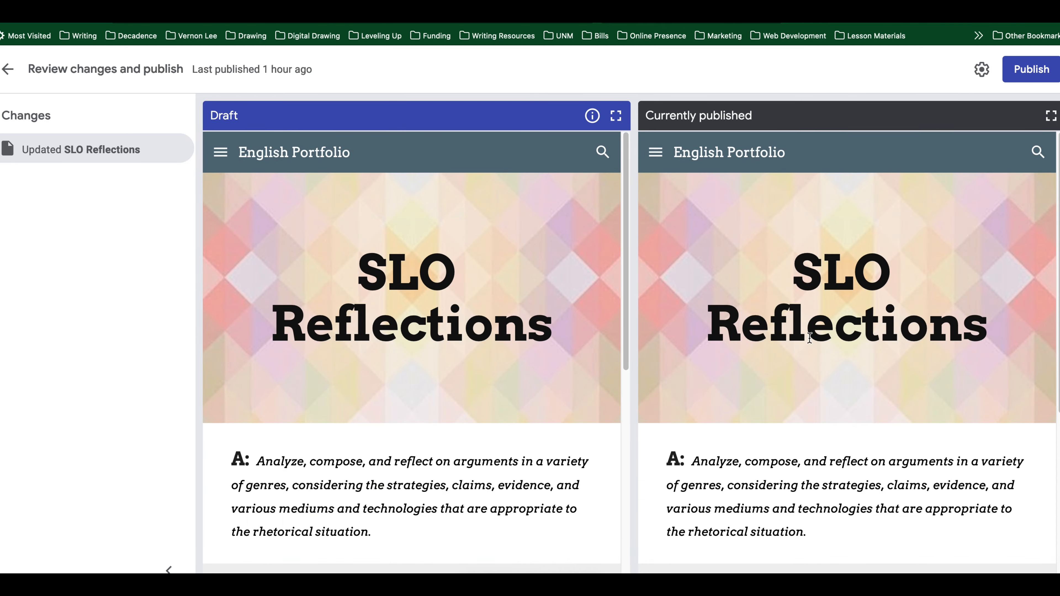
scroll(808, 333, down, 5)
scroll(412, 392, down, 5)
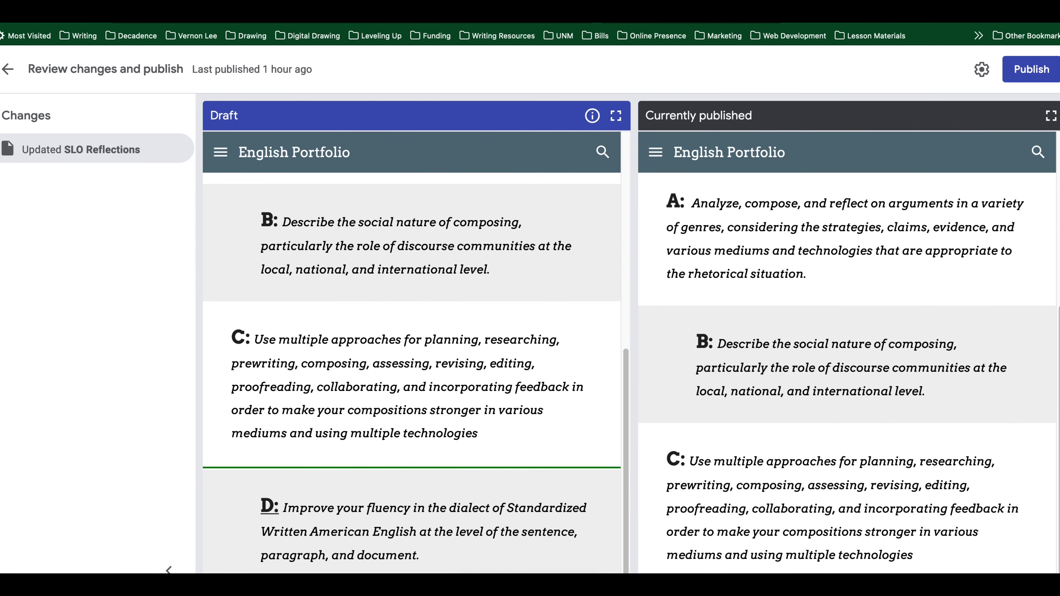
click(1036, 75)
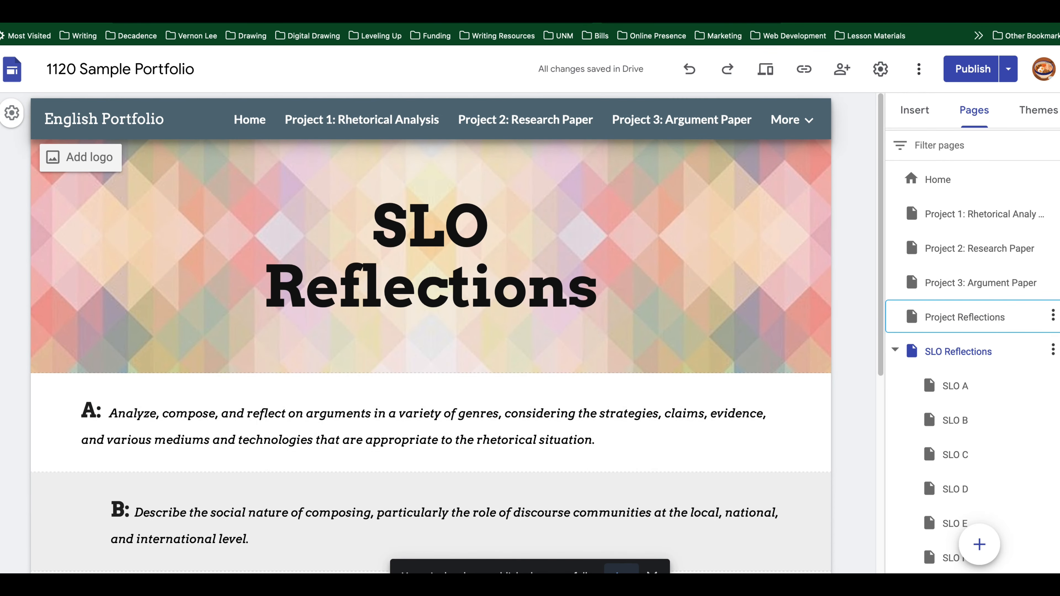
- View the live sample site's SLO Reflections page and review its outcome sections A to D
click(621, 575)
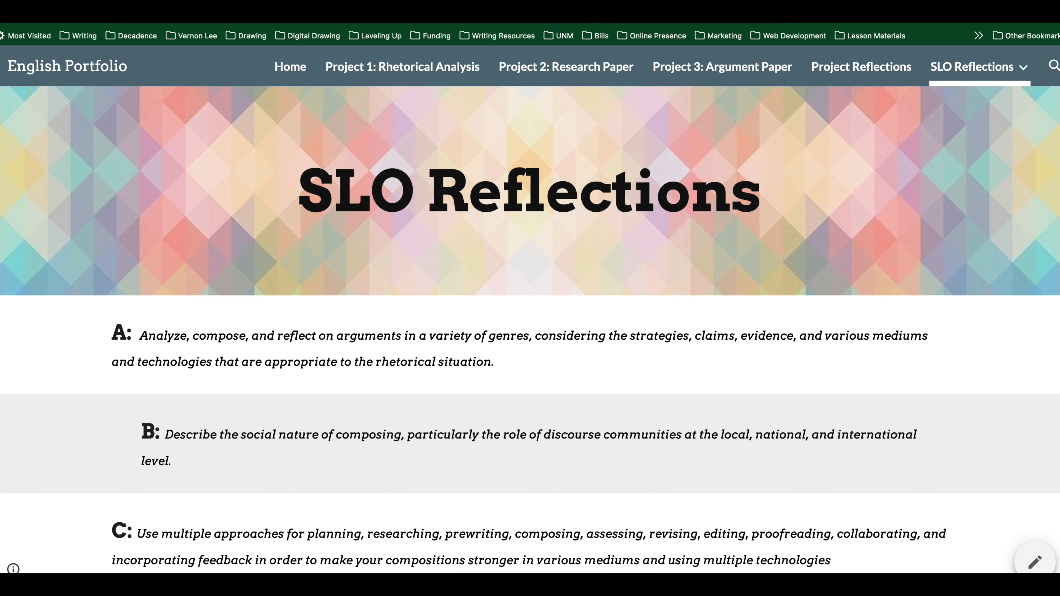
key(super+w)
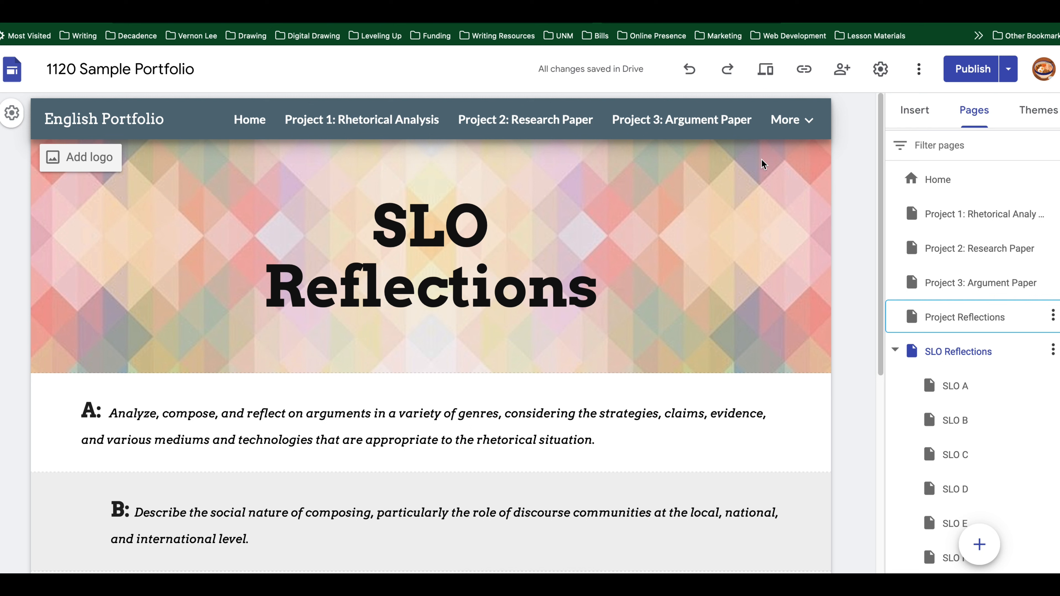
click(485, 538)
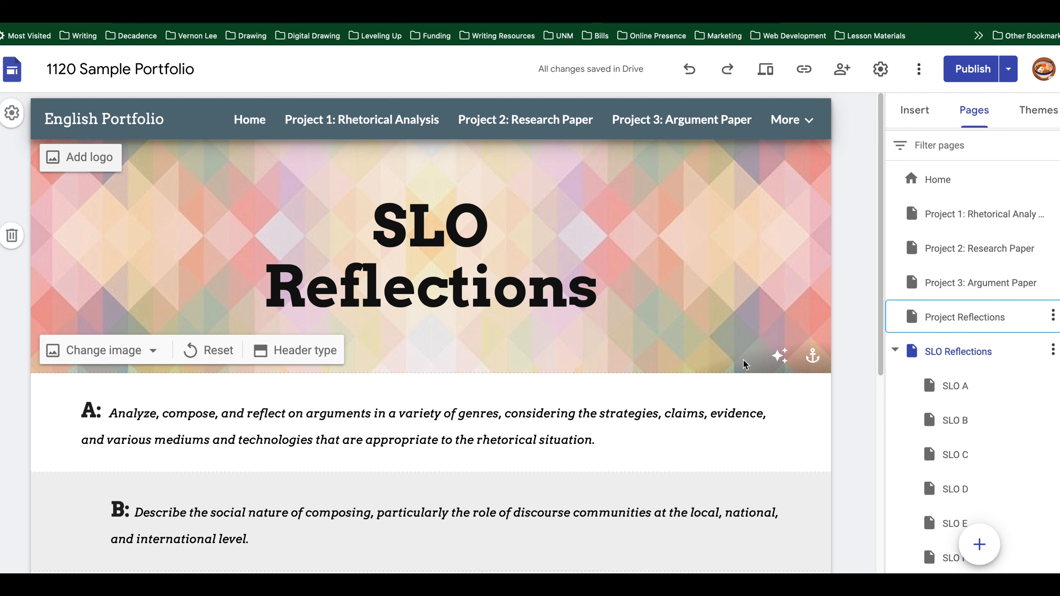
mouse_move(791, 121)
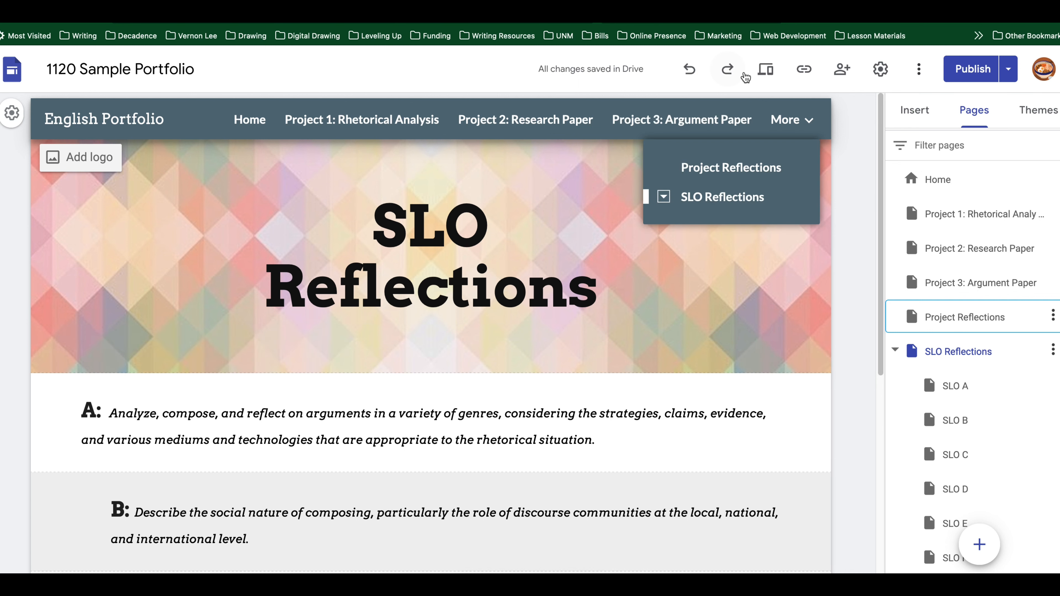
key(ctrl+Tab)
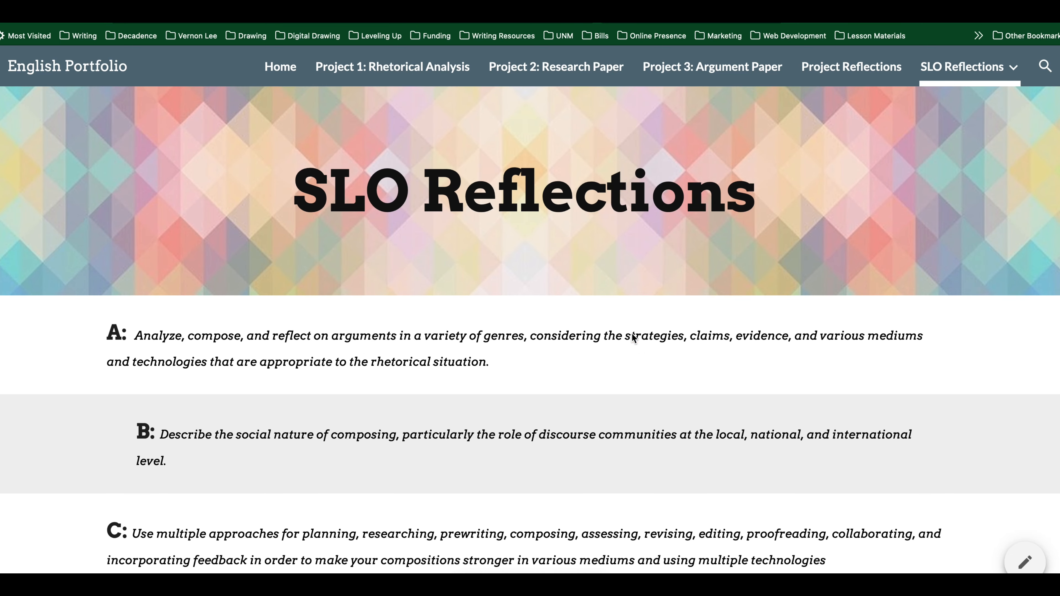
scroll(622, 374, down, 2)
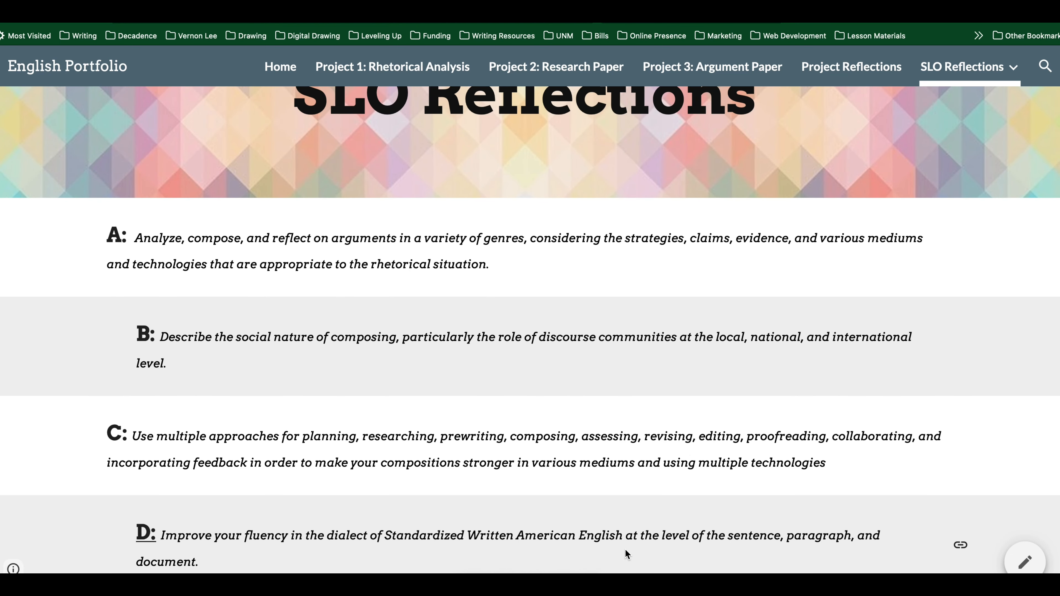
scroll(627, 561, up, 2)
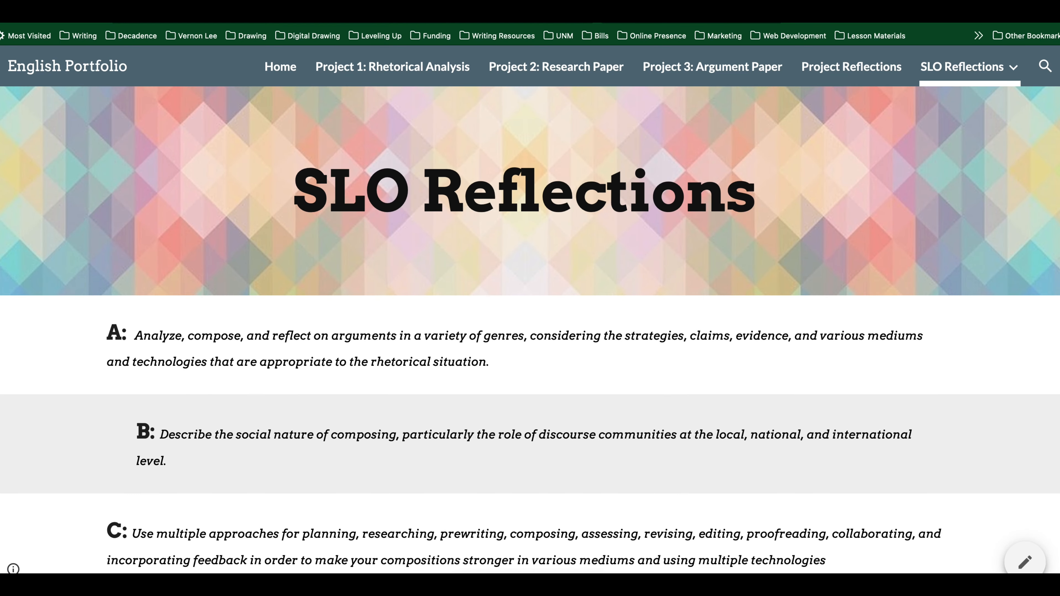